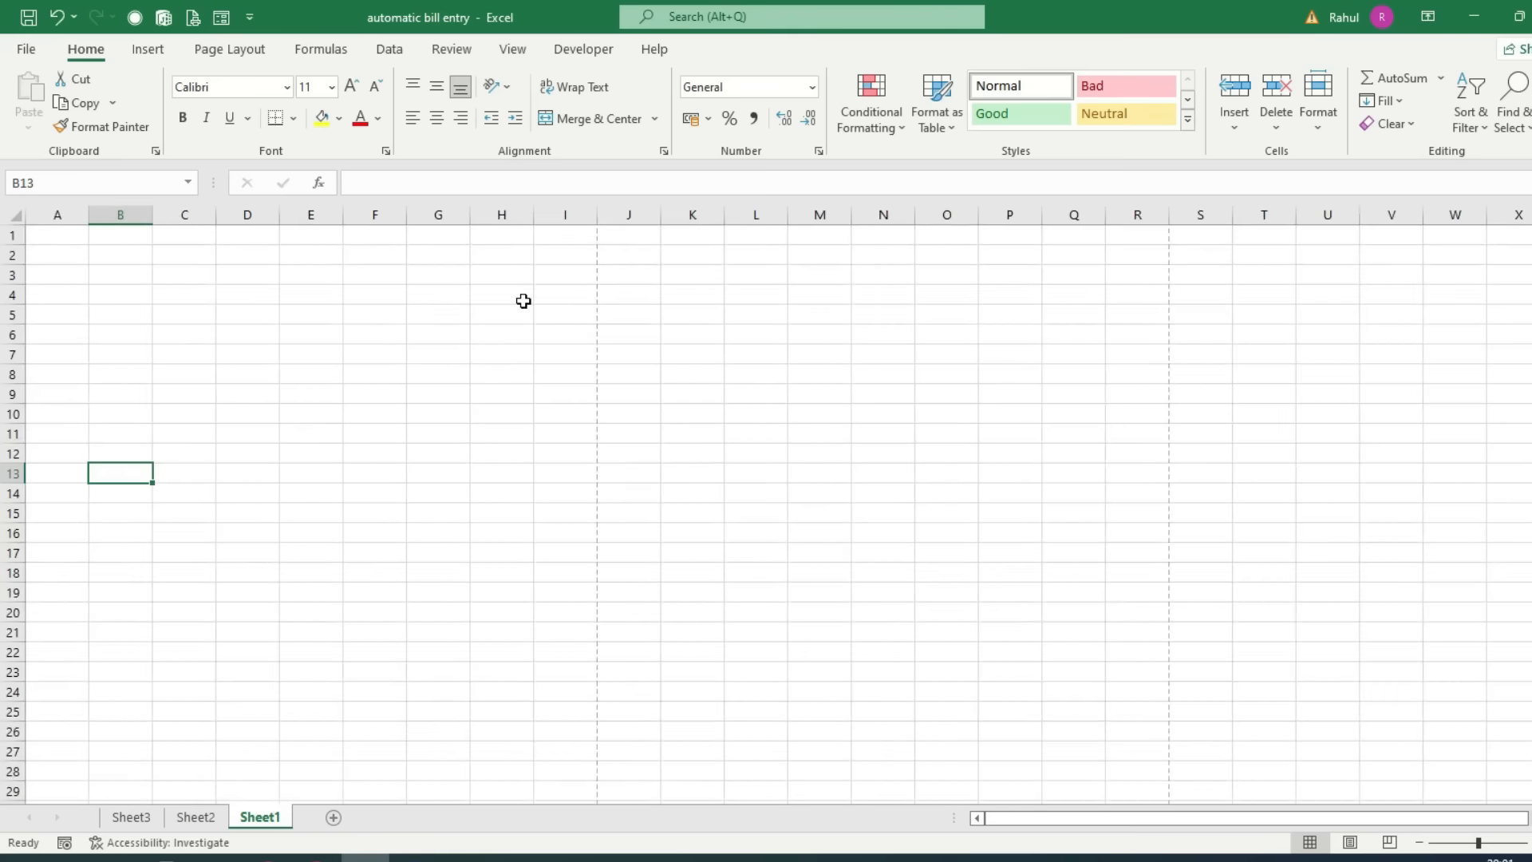
scroll(531, 426, down, 2)
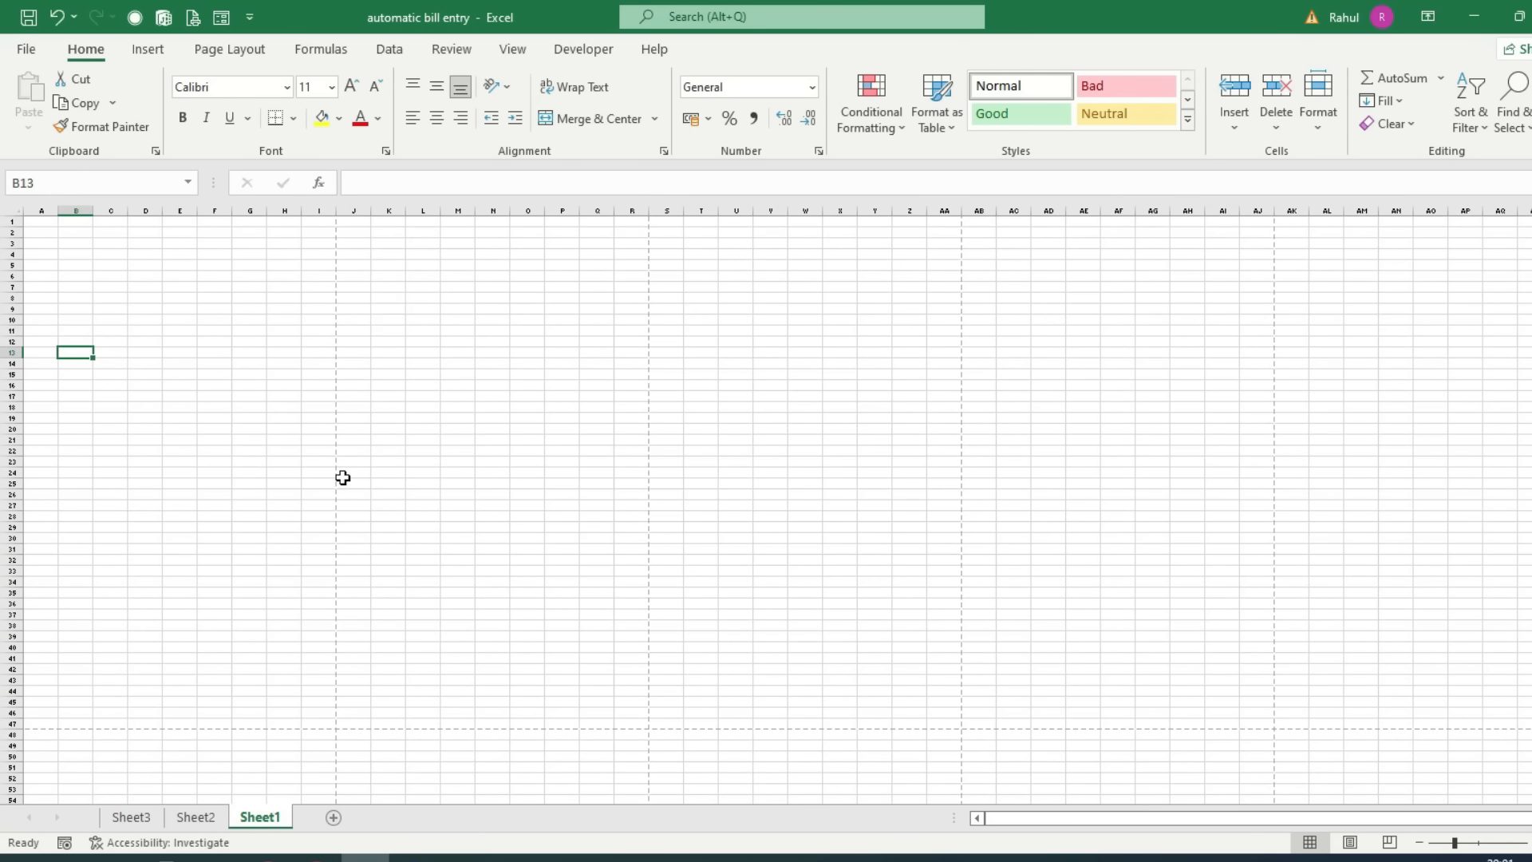
Step: Enter the headings S.No. and Particulars in A7 and B7
scroll(157, 571, up, 4)
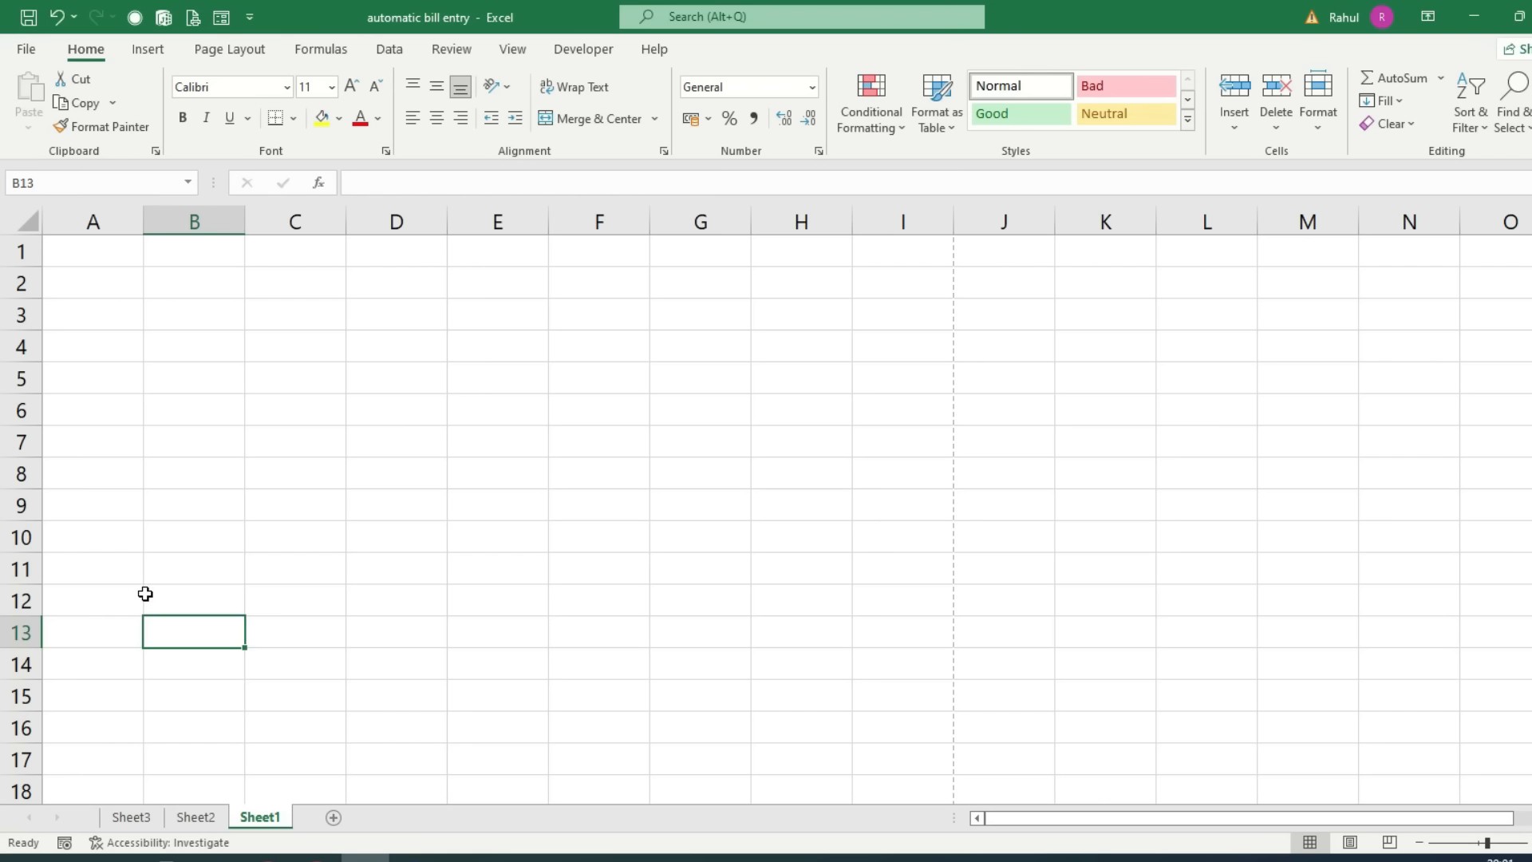
click(99, 455)
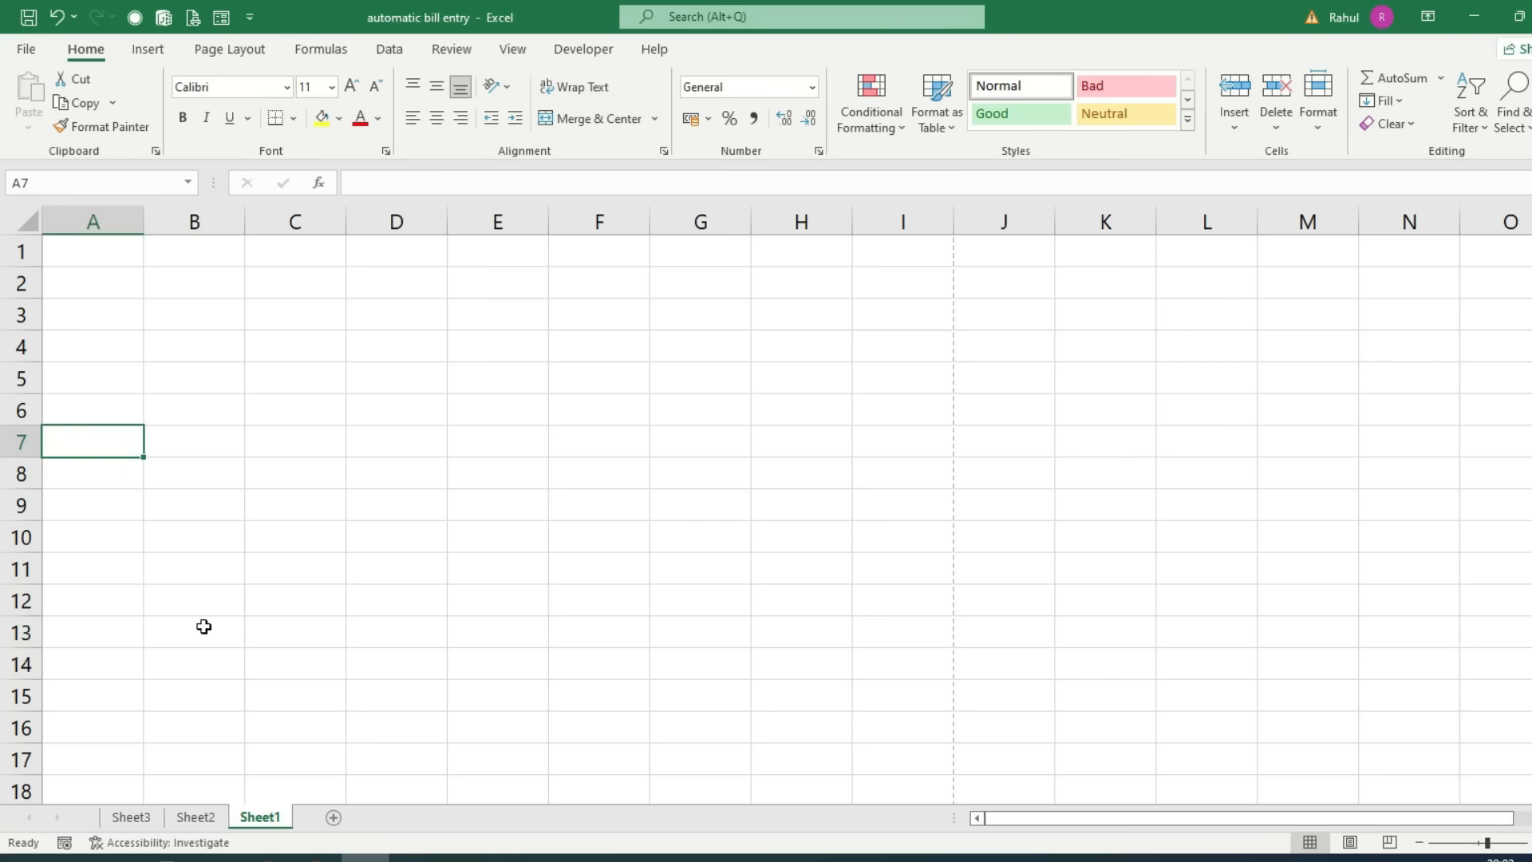
text(S.n)
key(BackSpace)
text(No)
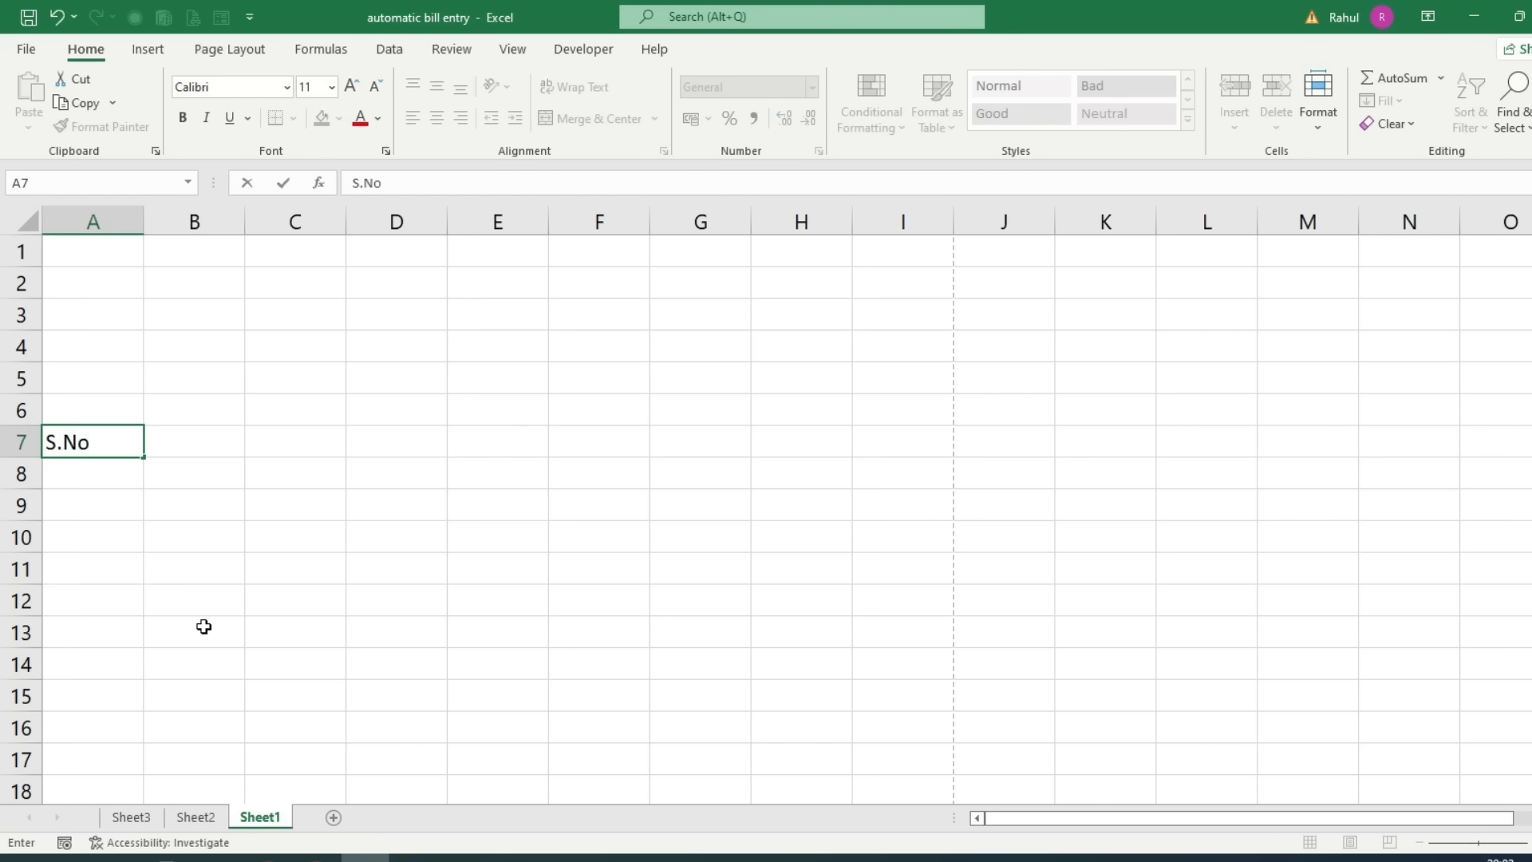
text(.)
key(Tab)
text(Pa)
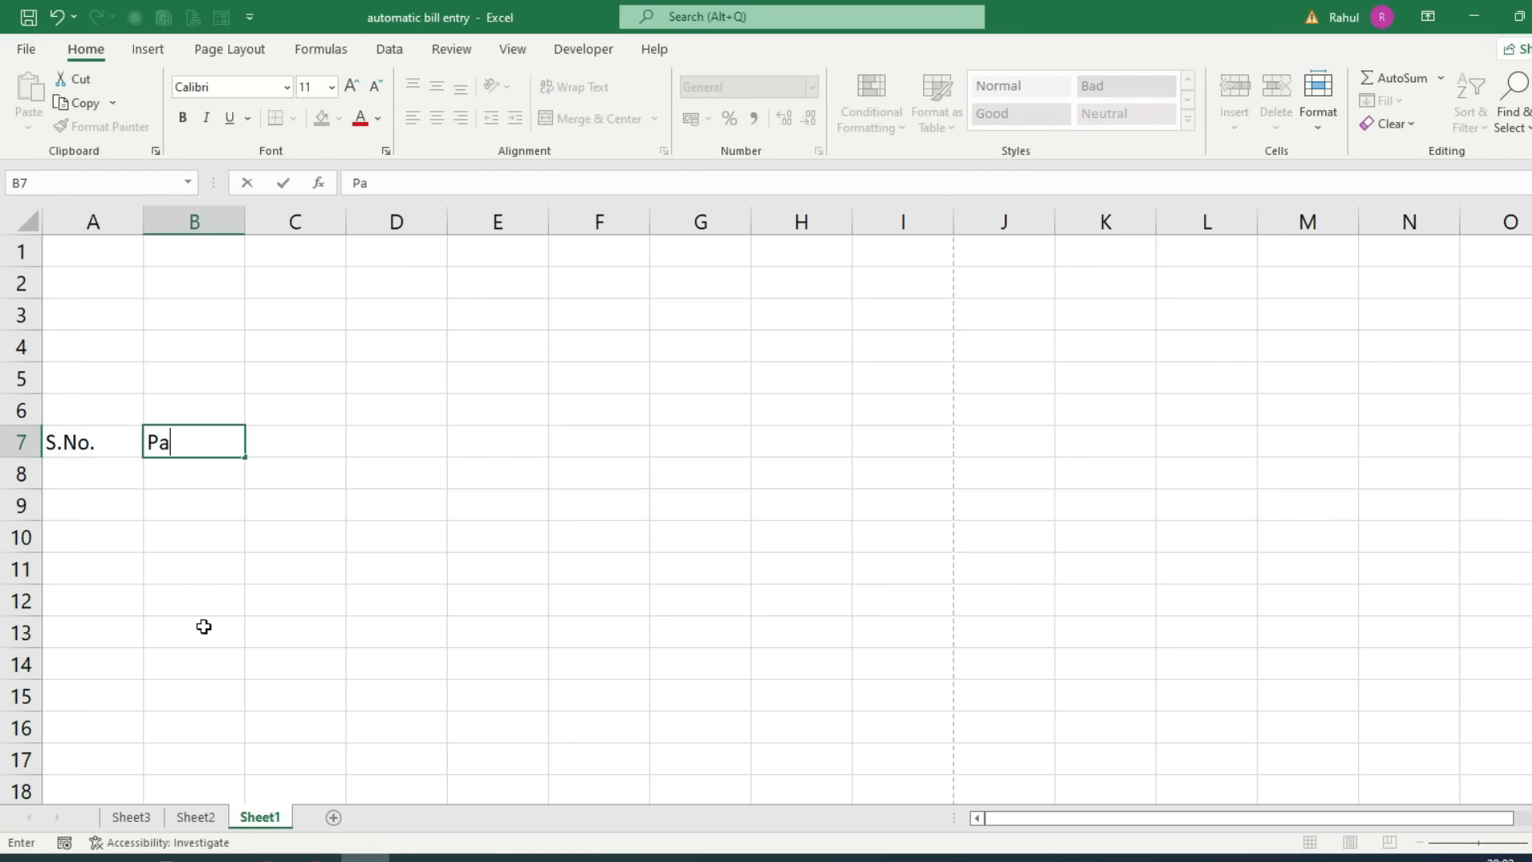
text(rticulars)
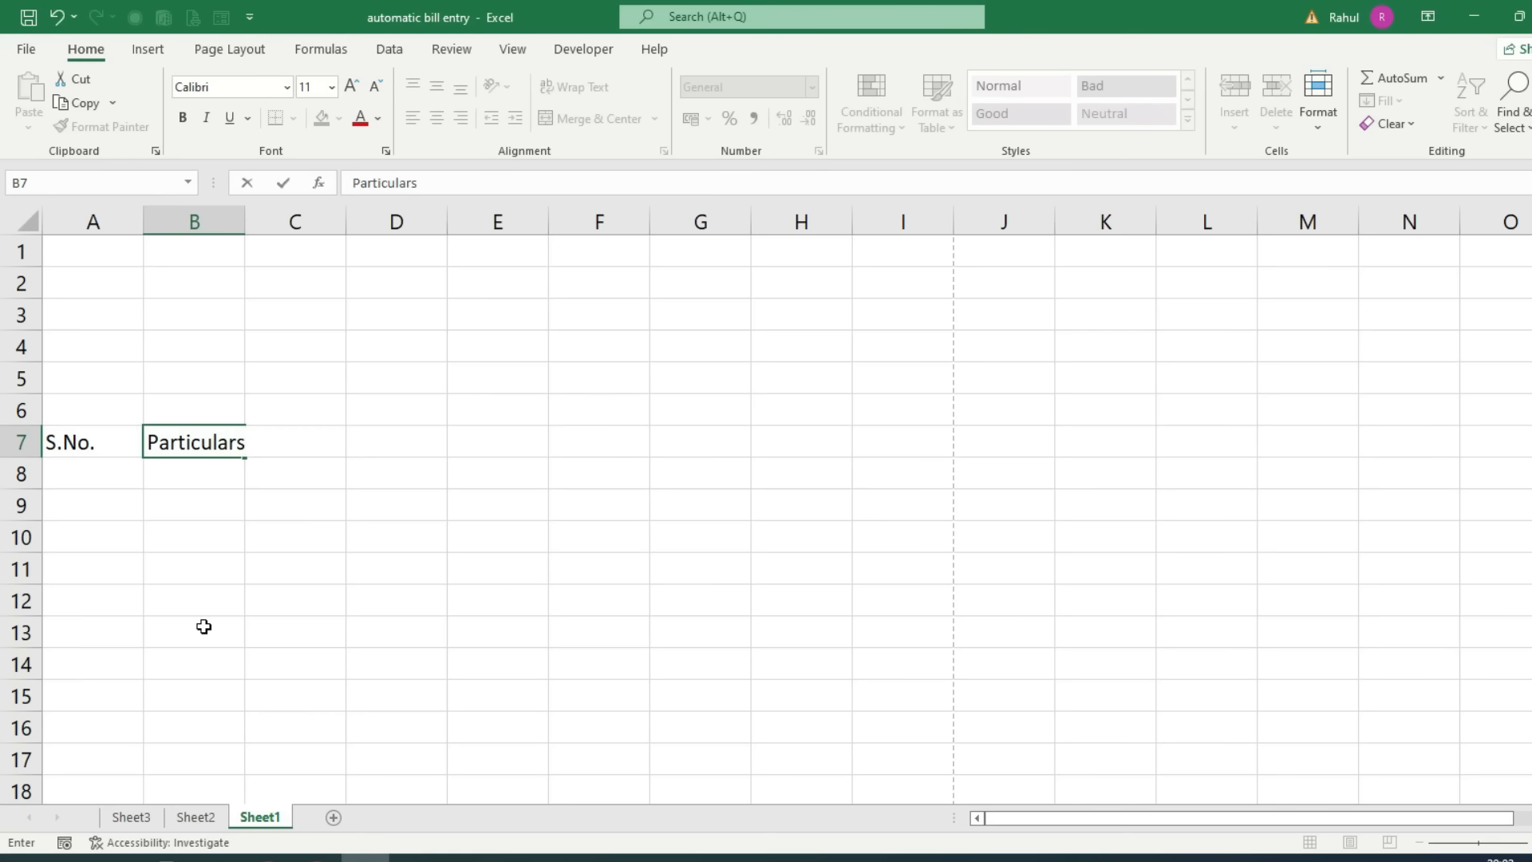
key(Tab)
Step: Add the Rate, Quantity and Amount headings in C7 to E7
text(Rate)
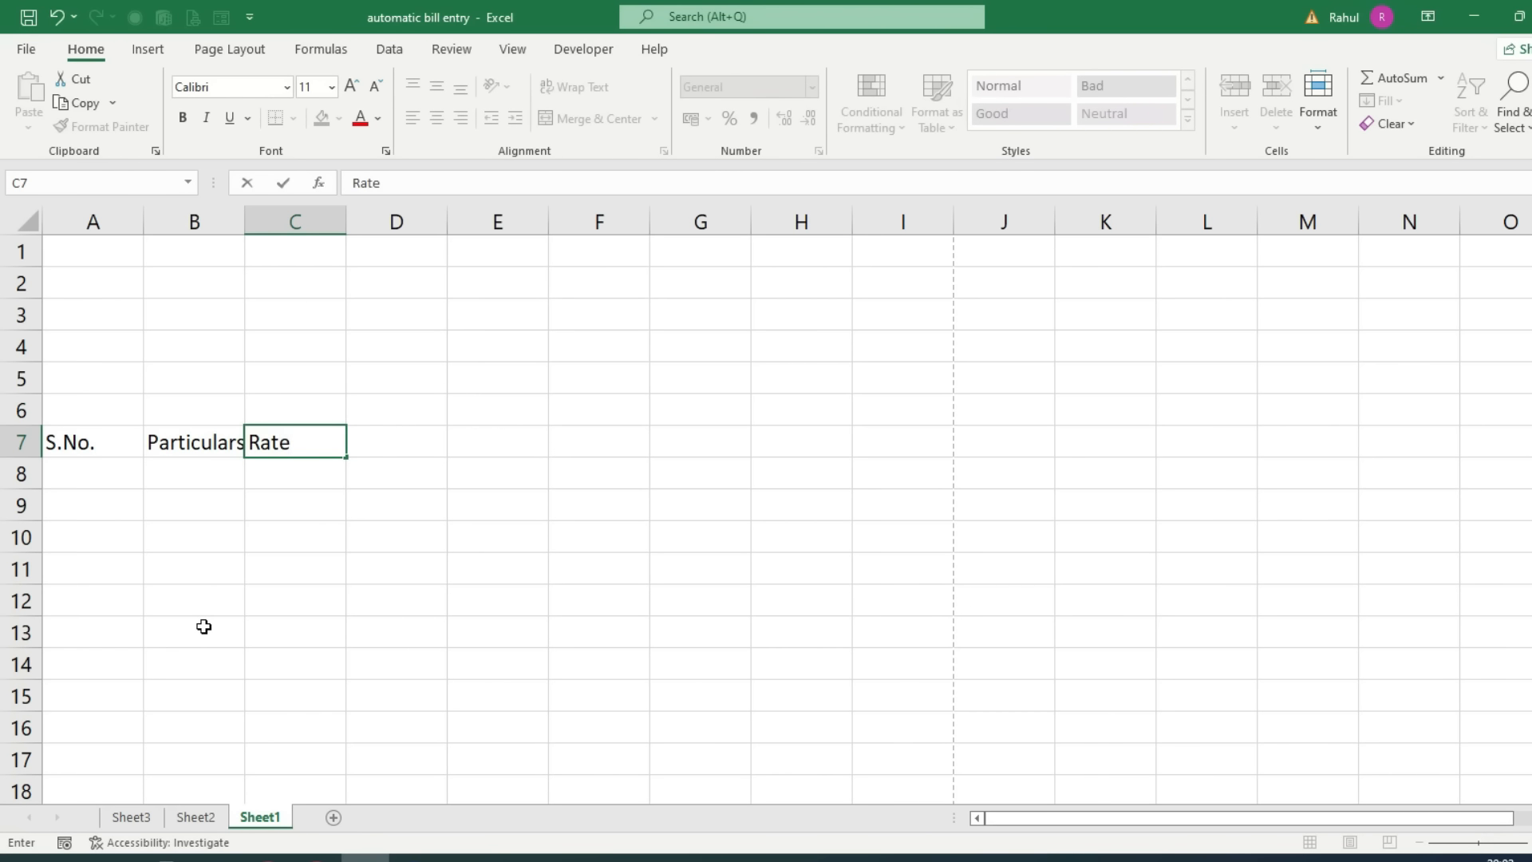
key(Tab)
text(Qua)
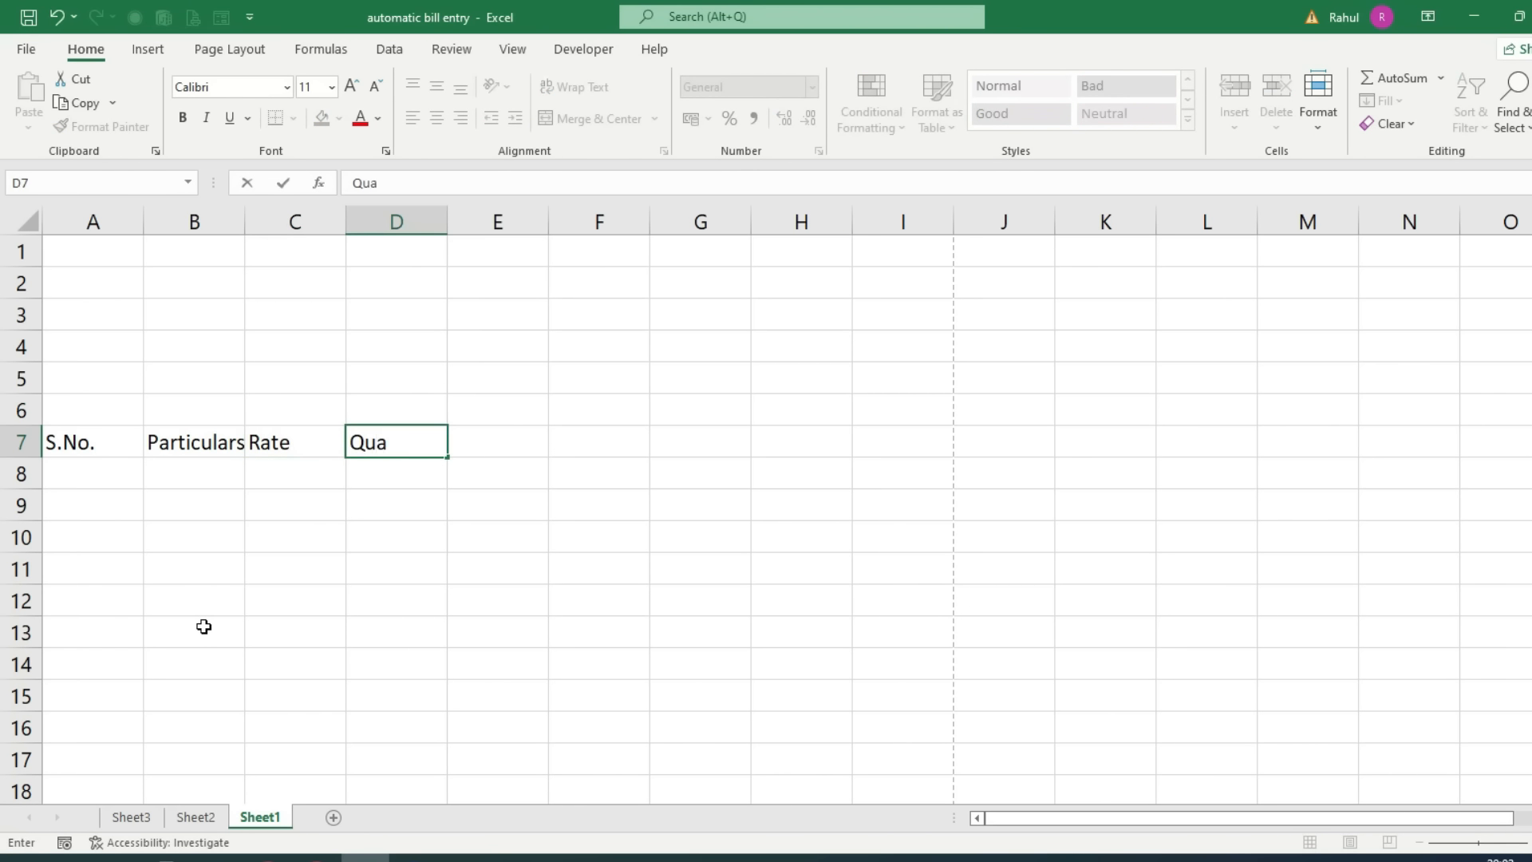
text(ntity)
key(Tab)
text(Amount)
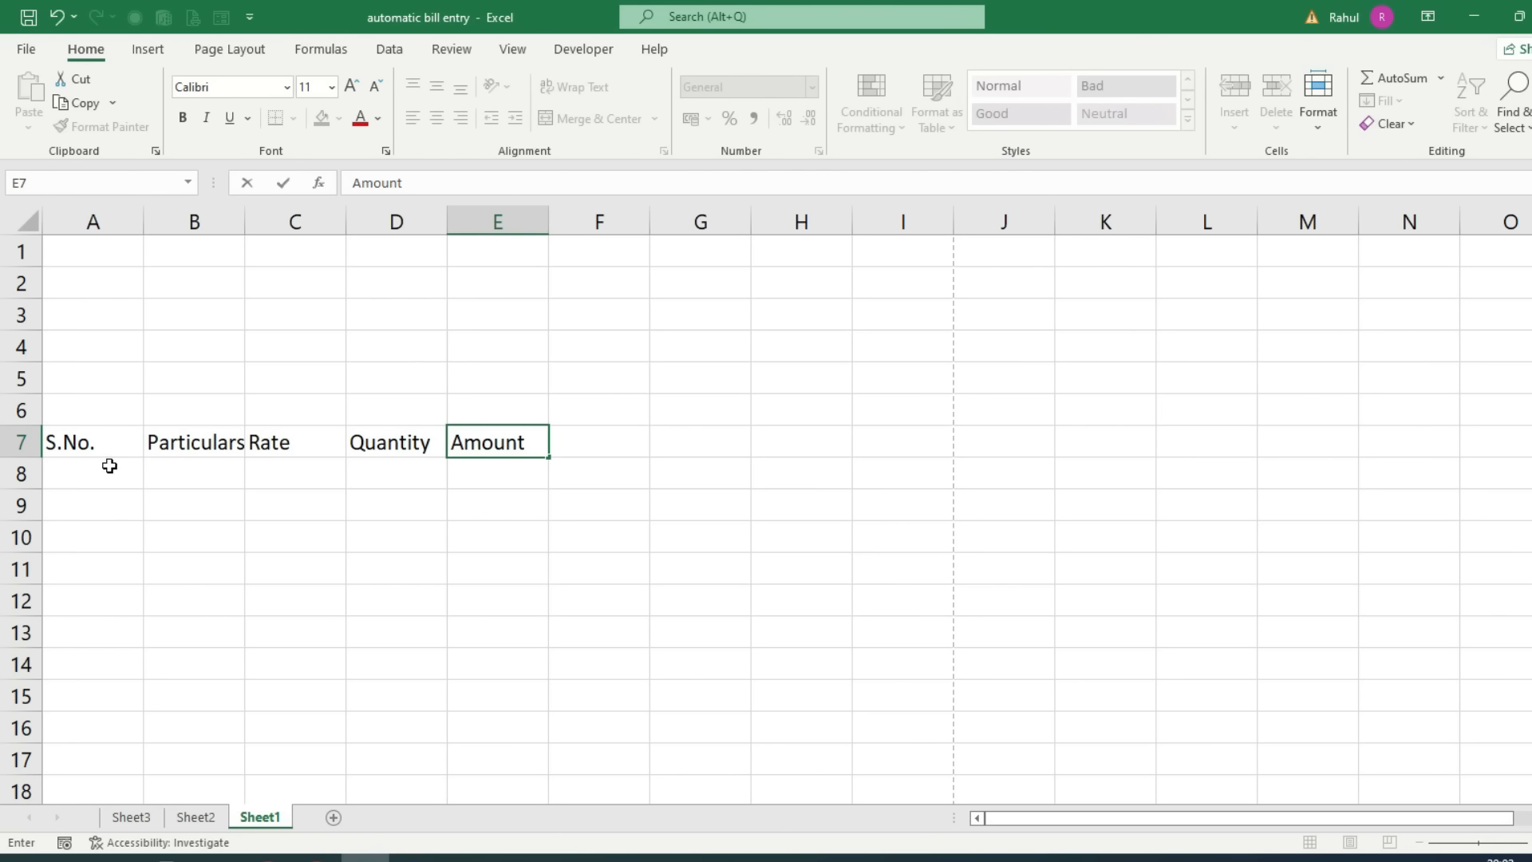
Step: Widen columns A–E, with Particulars the widest, and select the A7:E7 headings
click(340, 547)
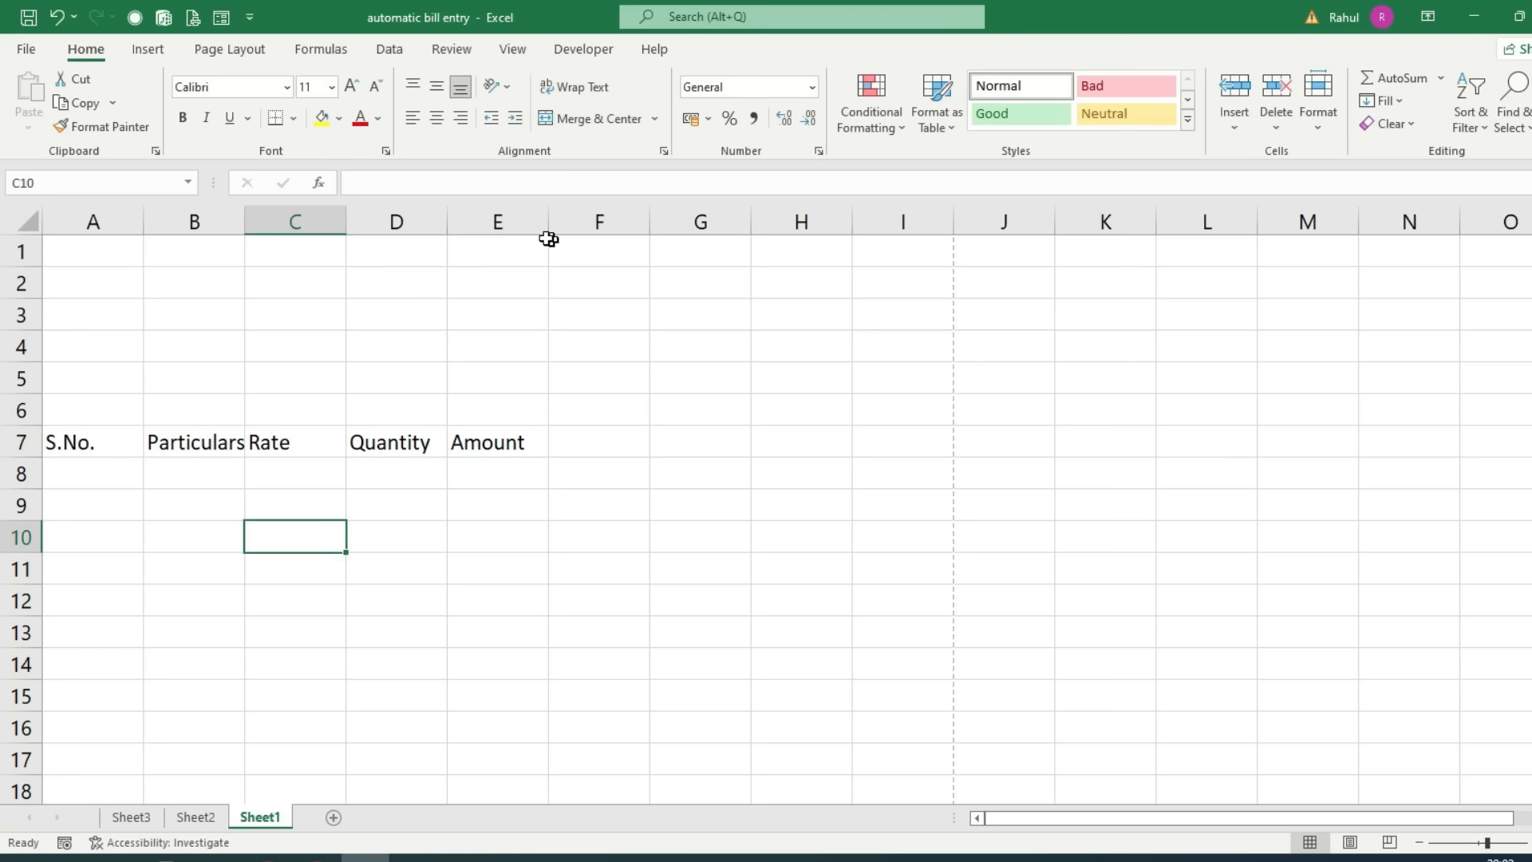
drag(250, 234, 554, 350)
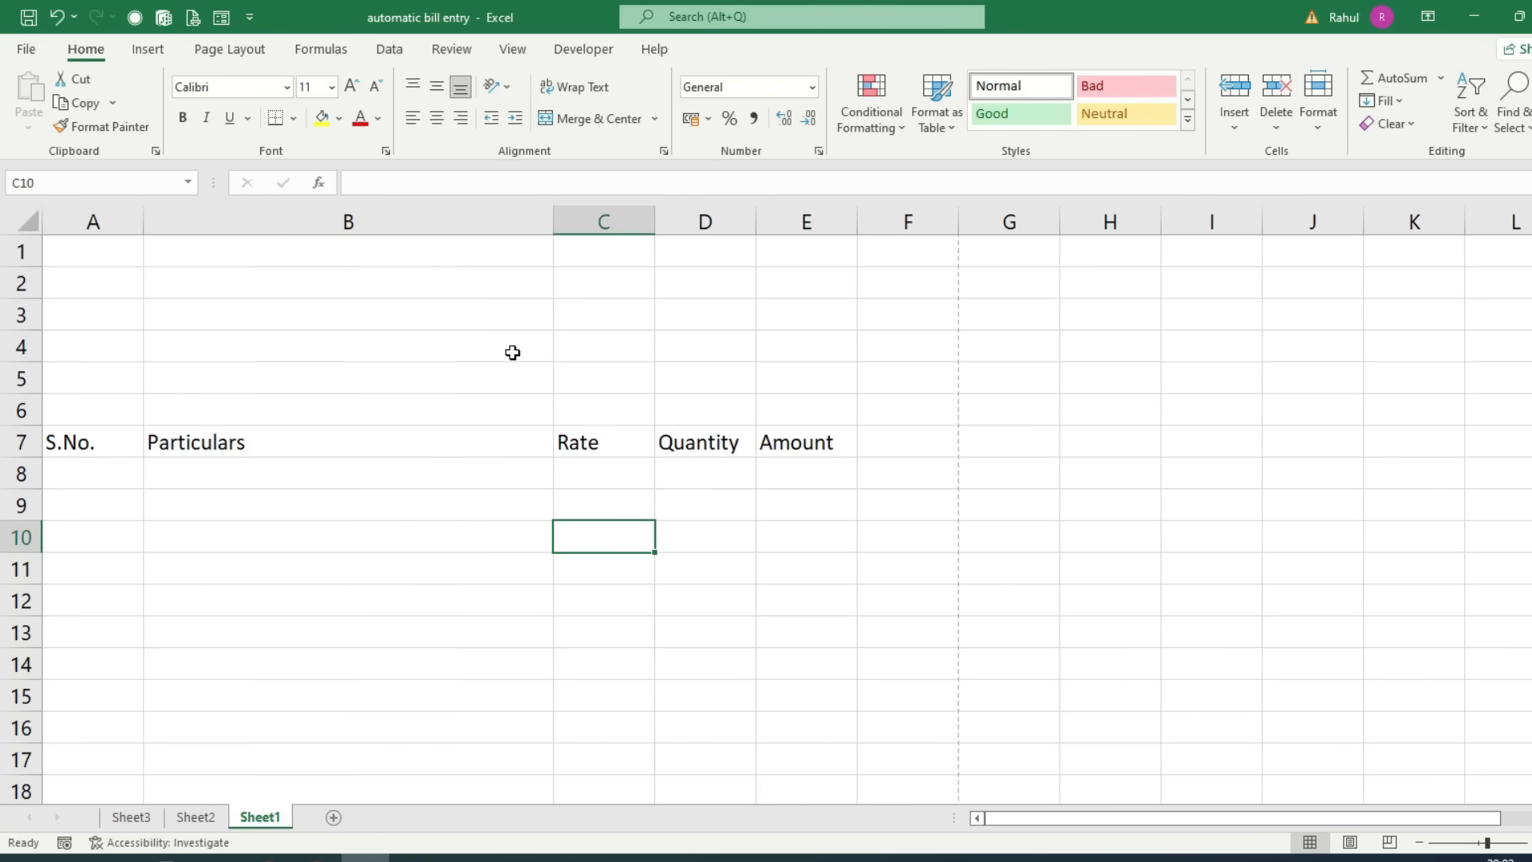
drag(655, 222, 683, 262)
drag(783, 224, 807, 255)
drag(910, 221, 931, 239)
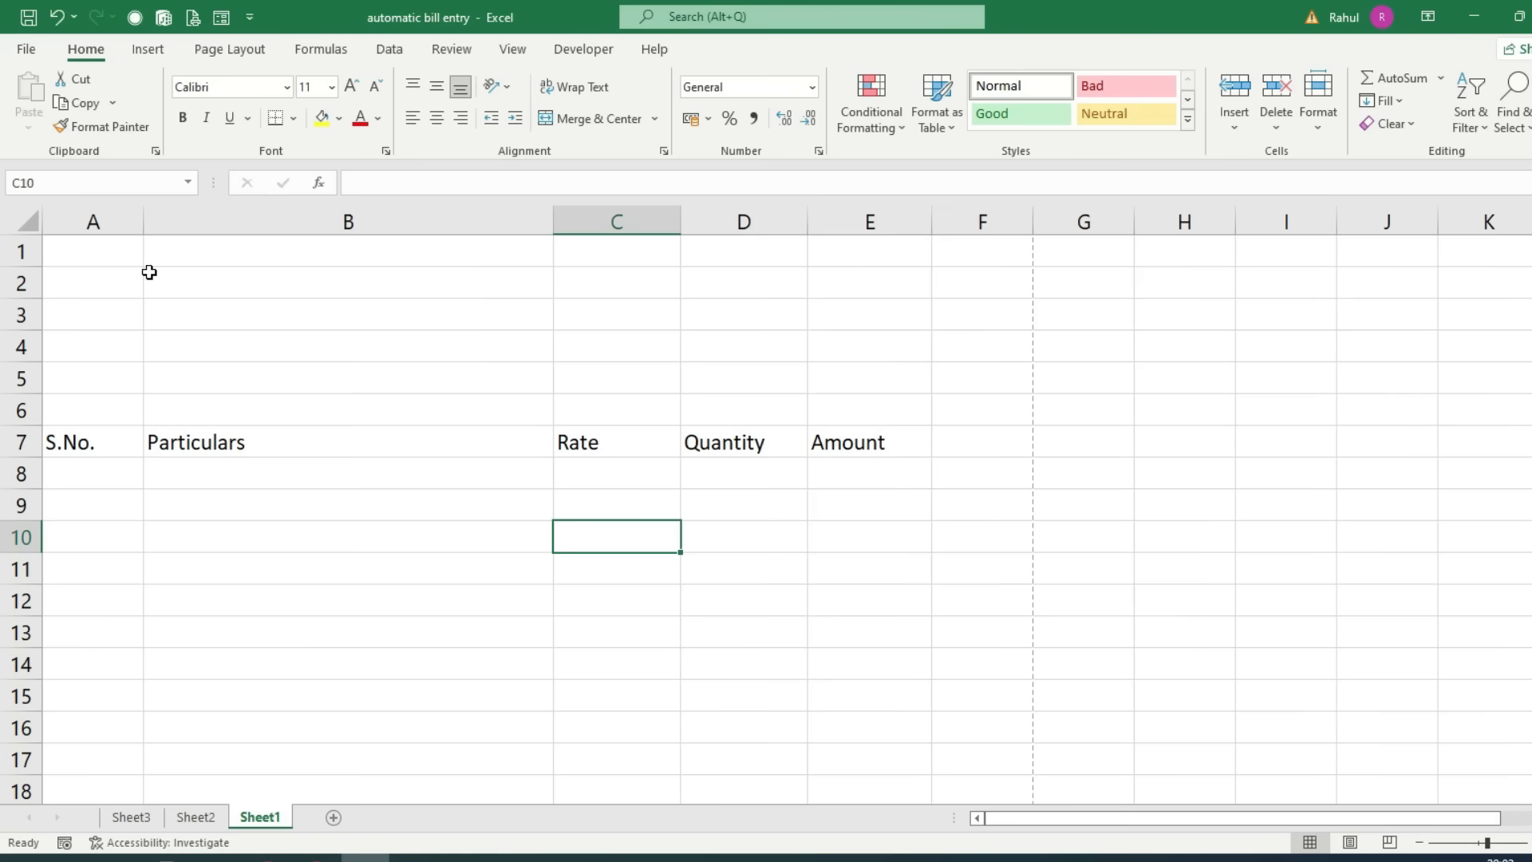
drag(145, 223, 175, 246)
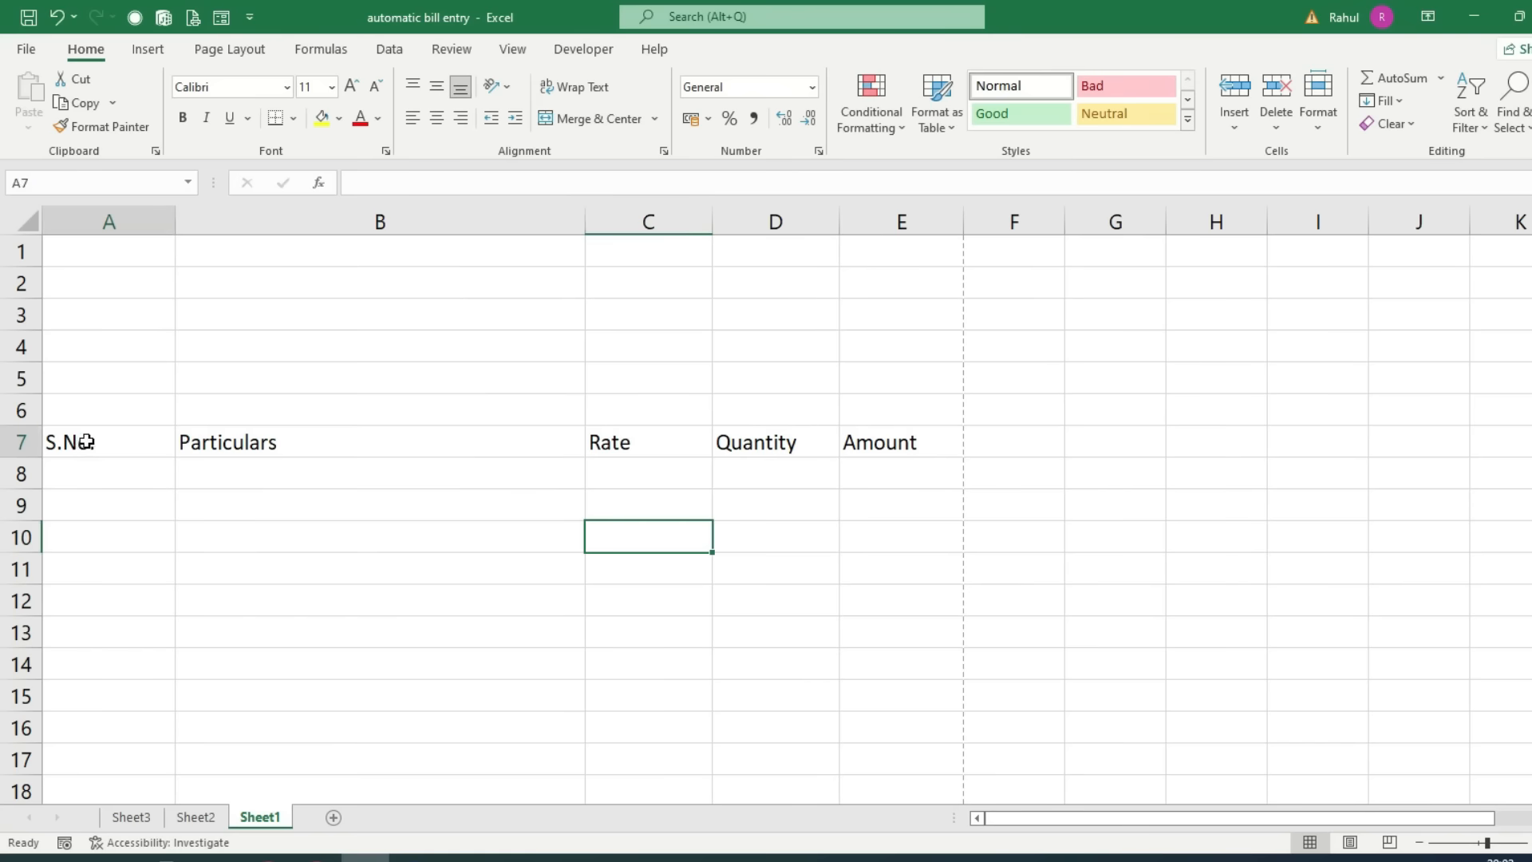
drag(74, 441, 479, 443)
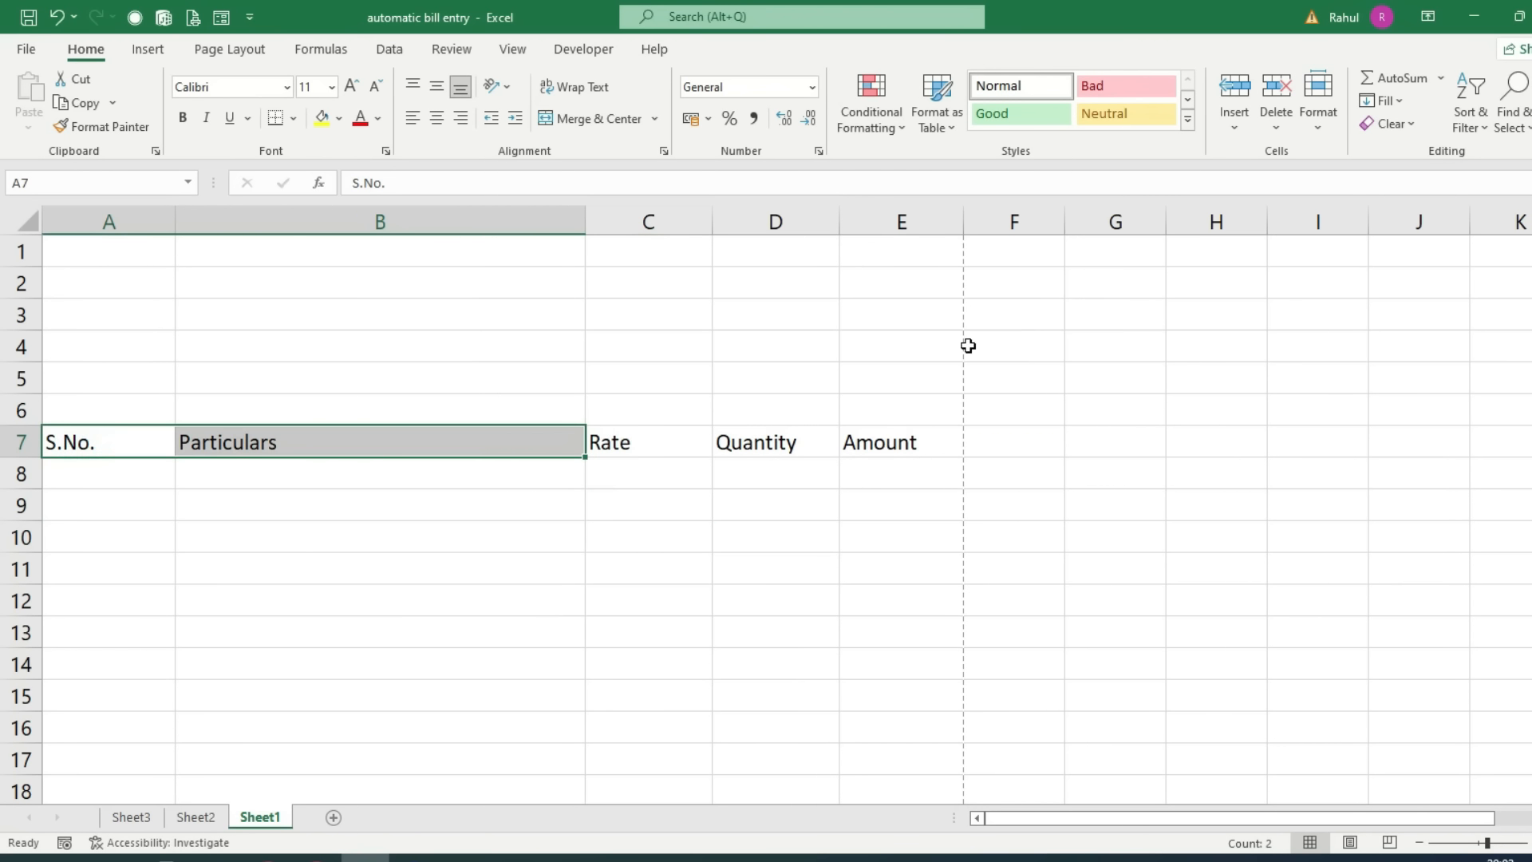
drag(120, 441, 868, 446)
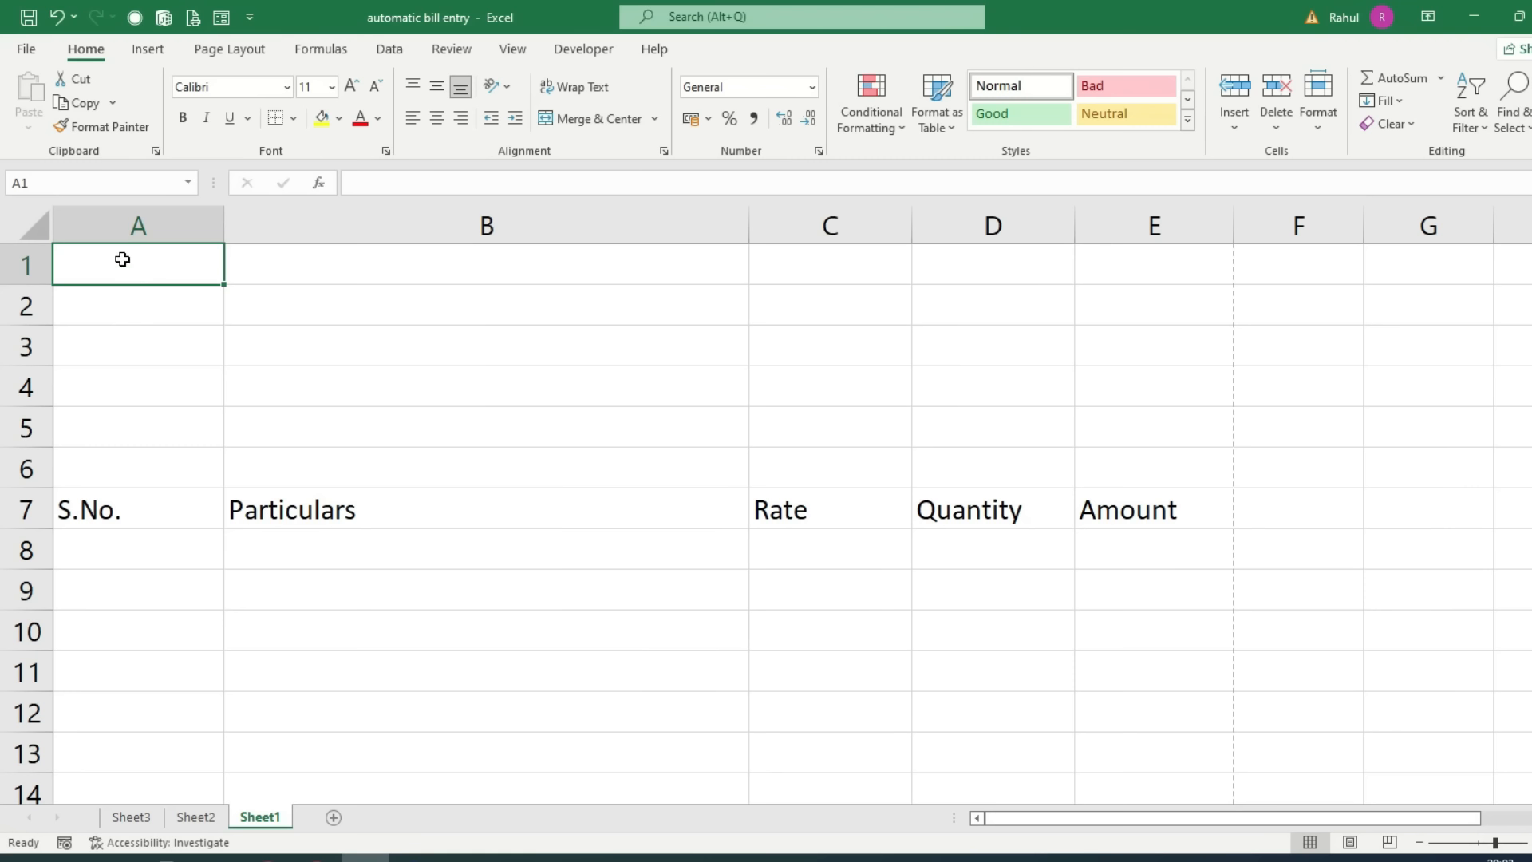
Step: Enter 'Mohan Garments Private Limited' in A1 and its two-line postal address in A2:A3
text(Mo)
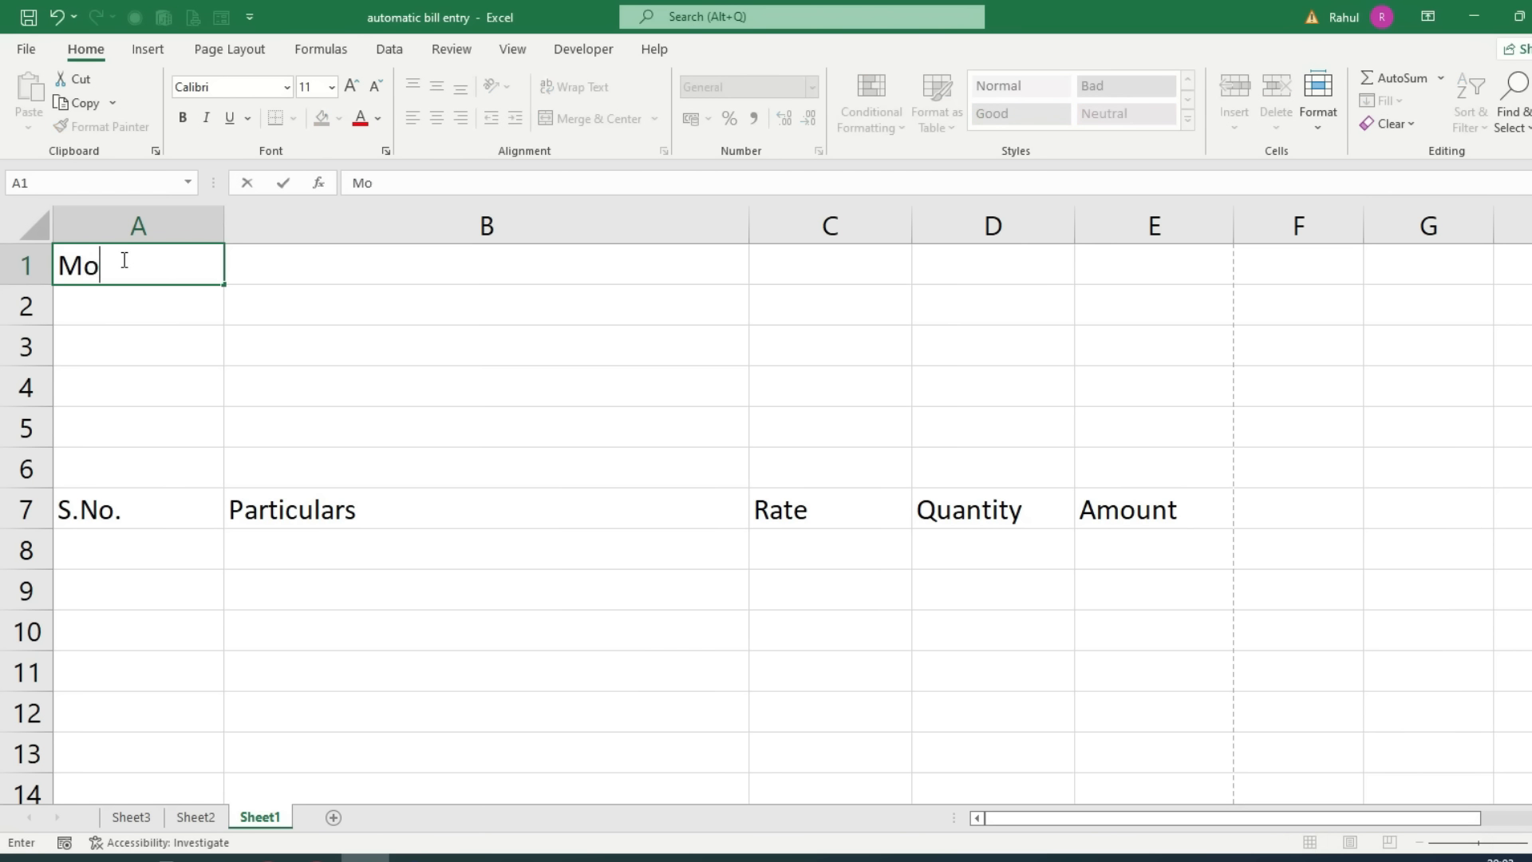
text(han Garm)
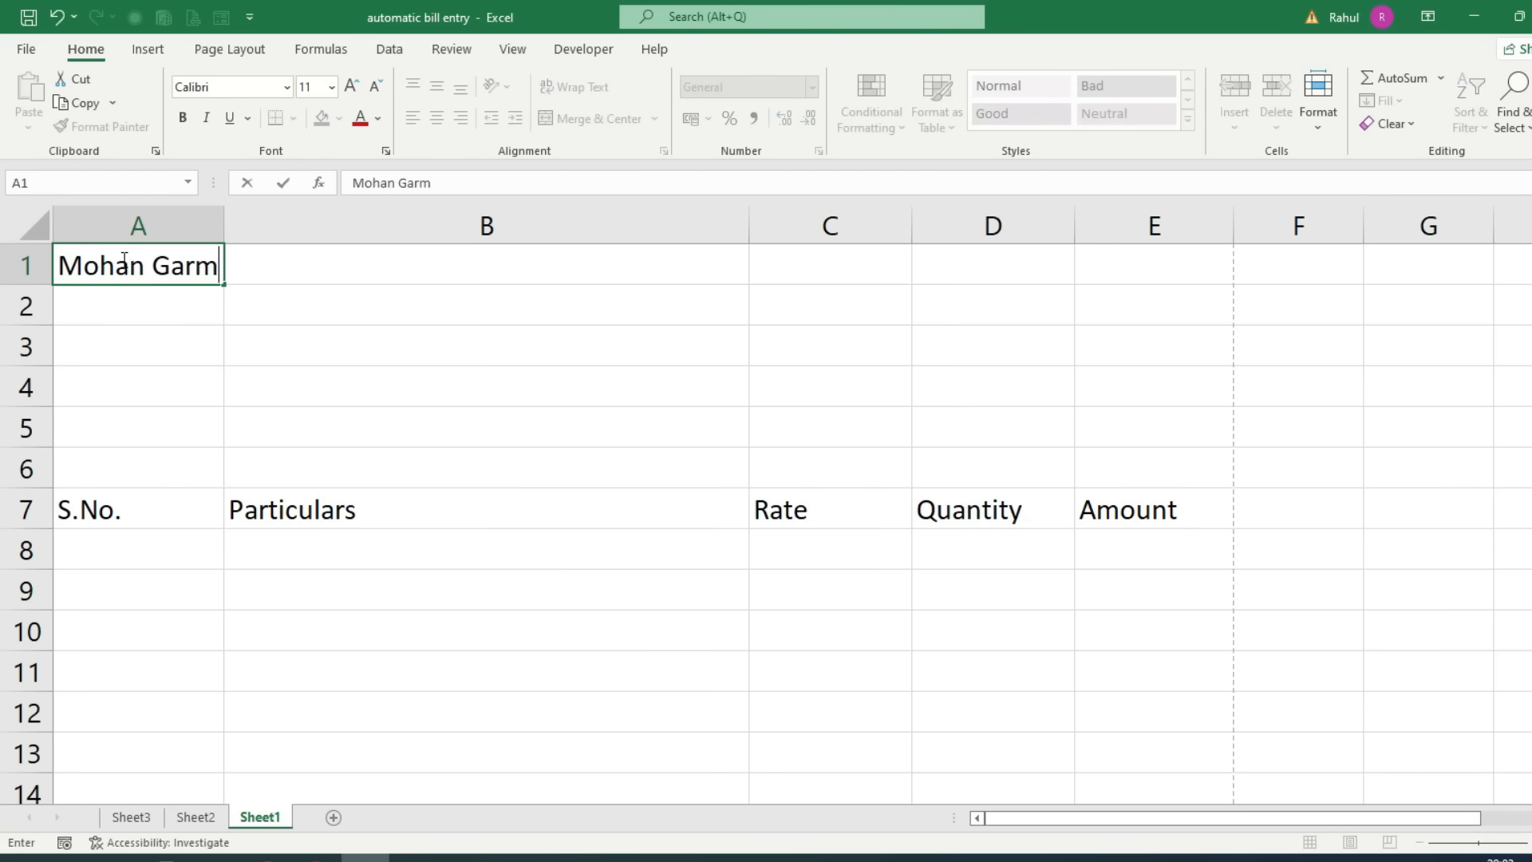
text(ents Private)
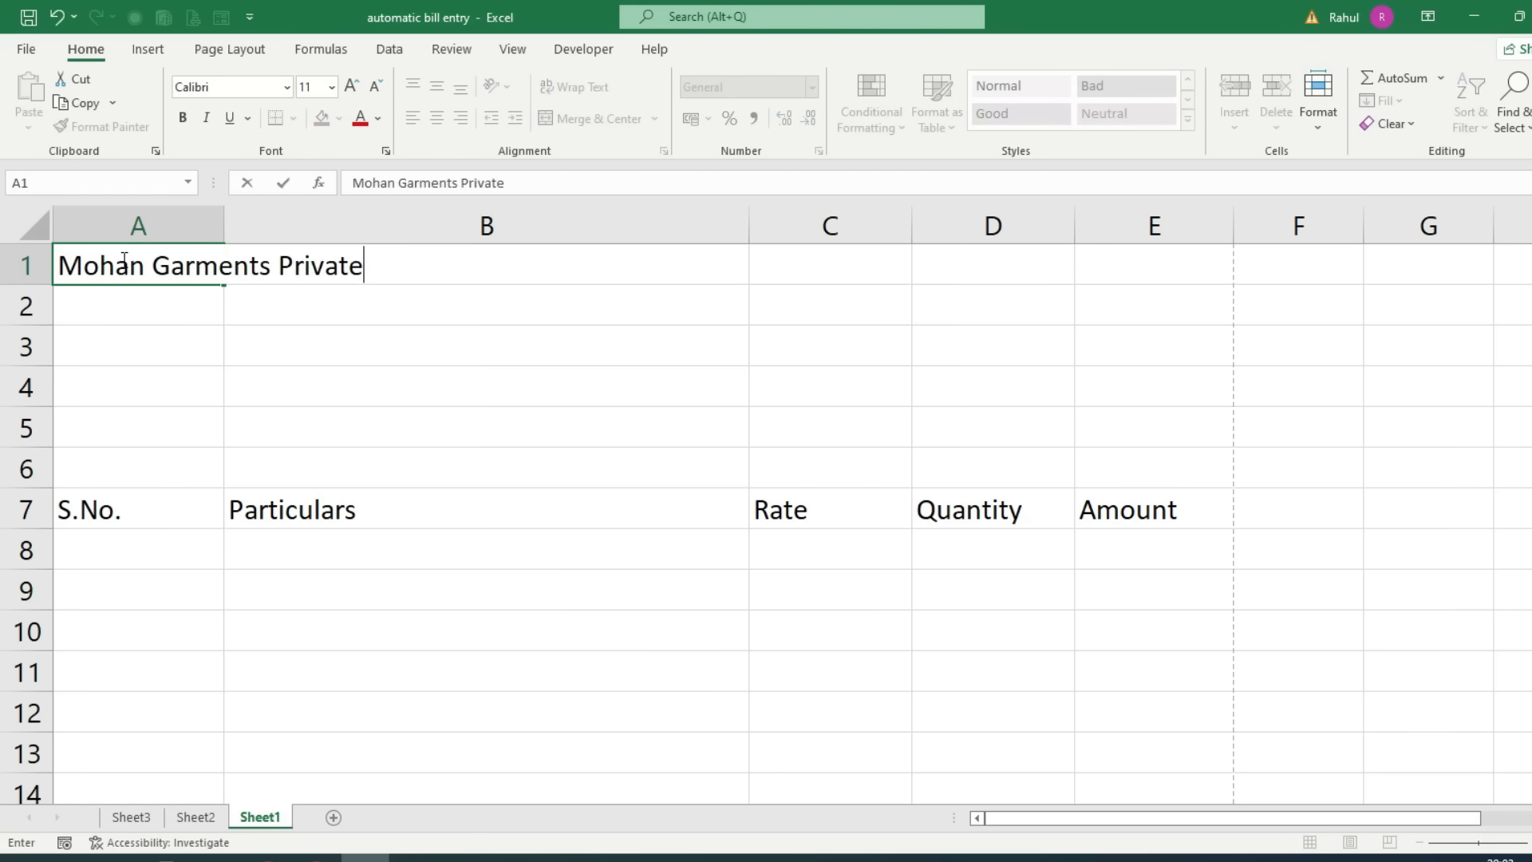
text( Limited)
key(Return)
text(Barola, sec)
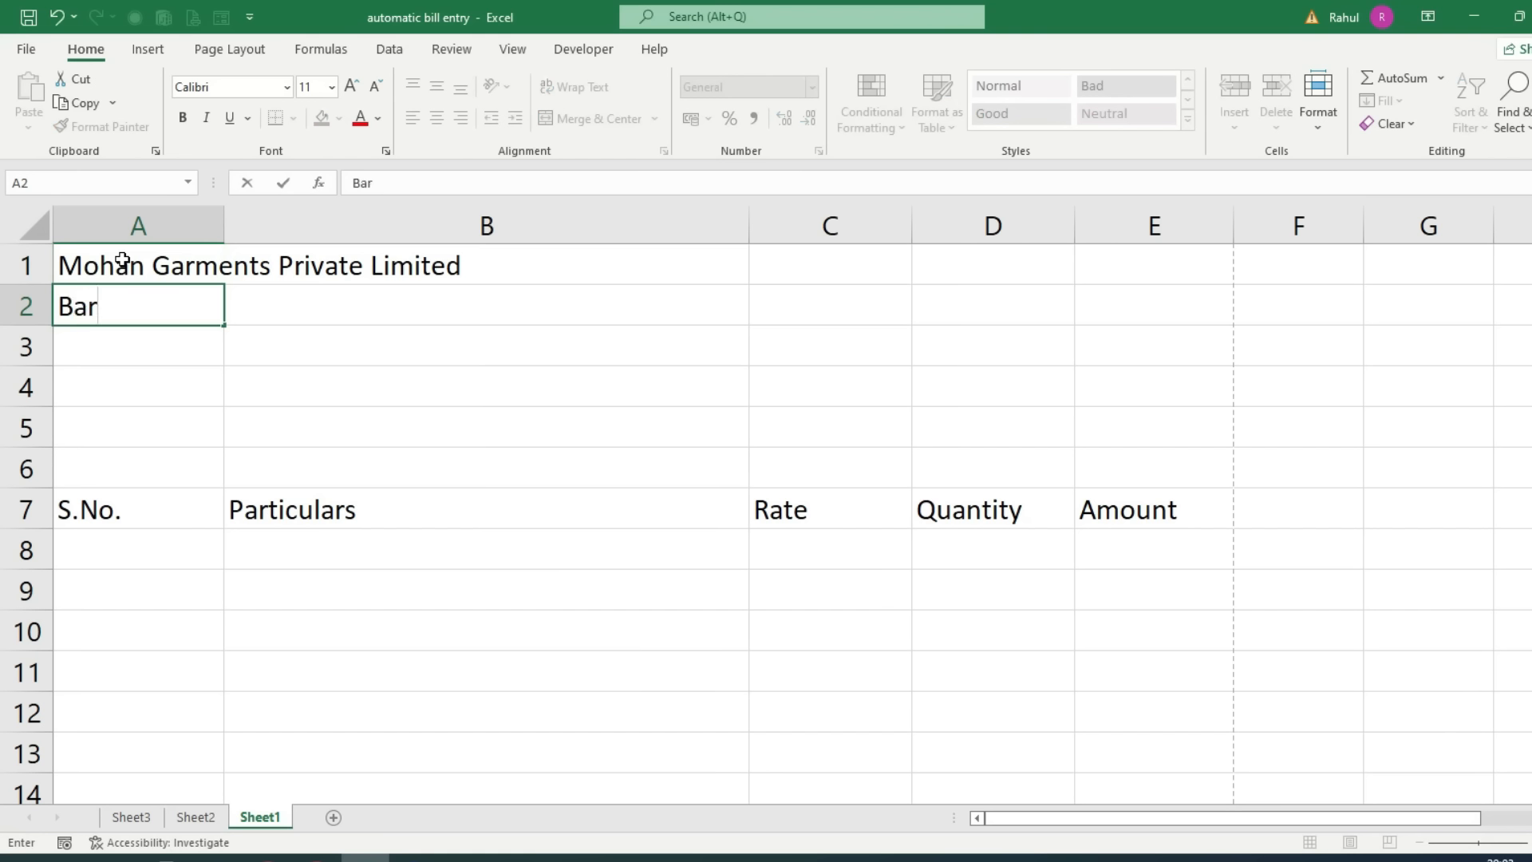
key(BackSpace)
key(BackSpace)
key(BackSpace)
text(Sector)
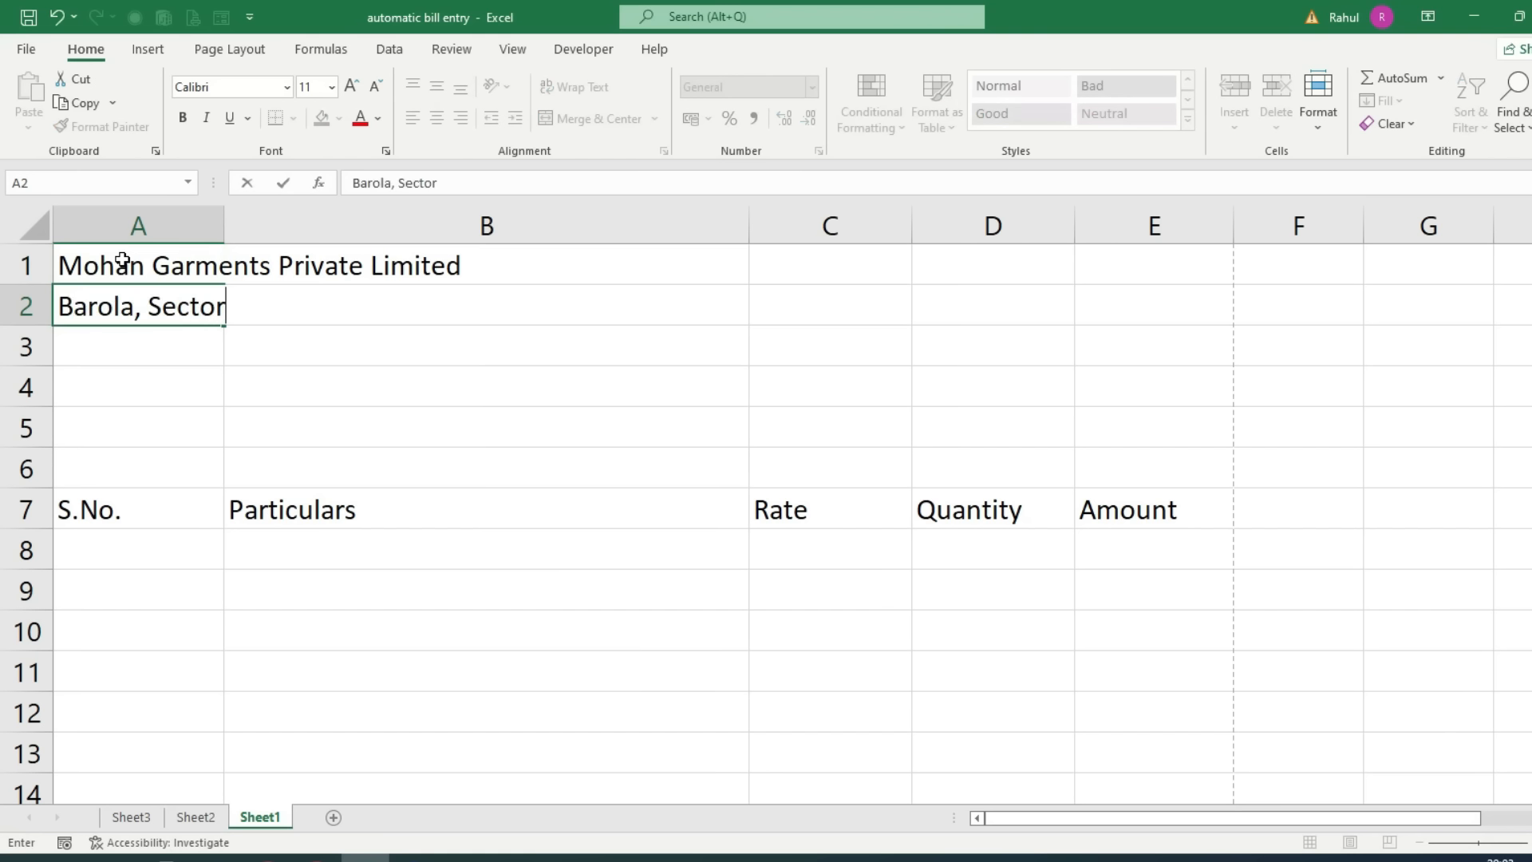
text( -49, Mai)
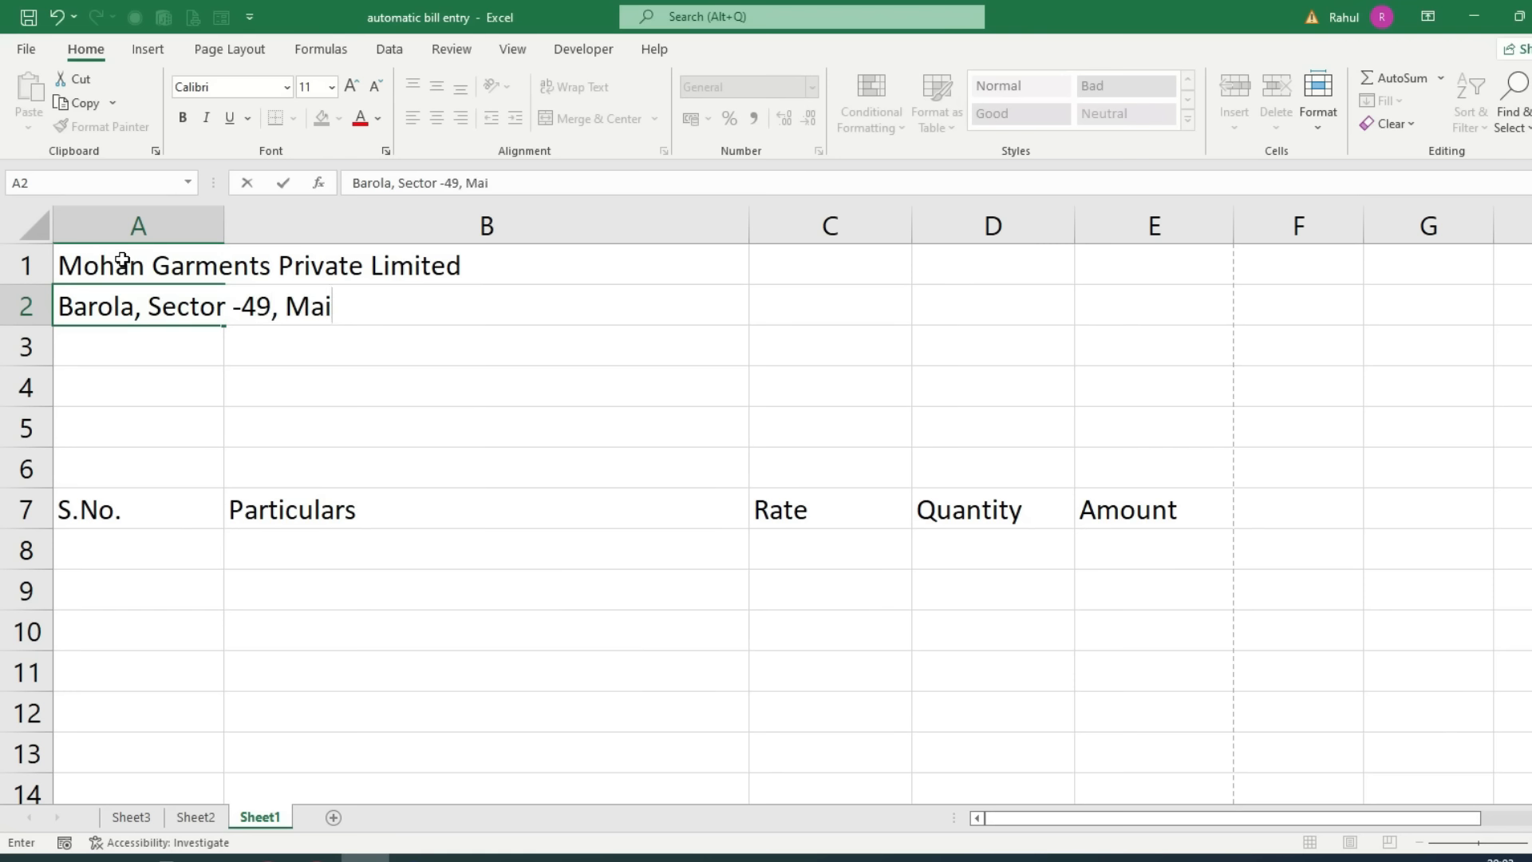
text(n Market Ne)
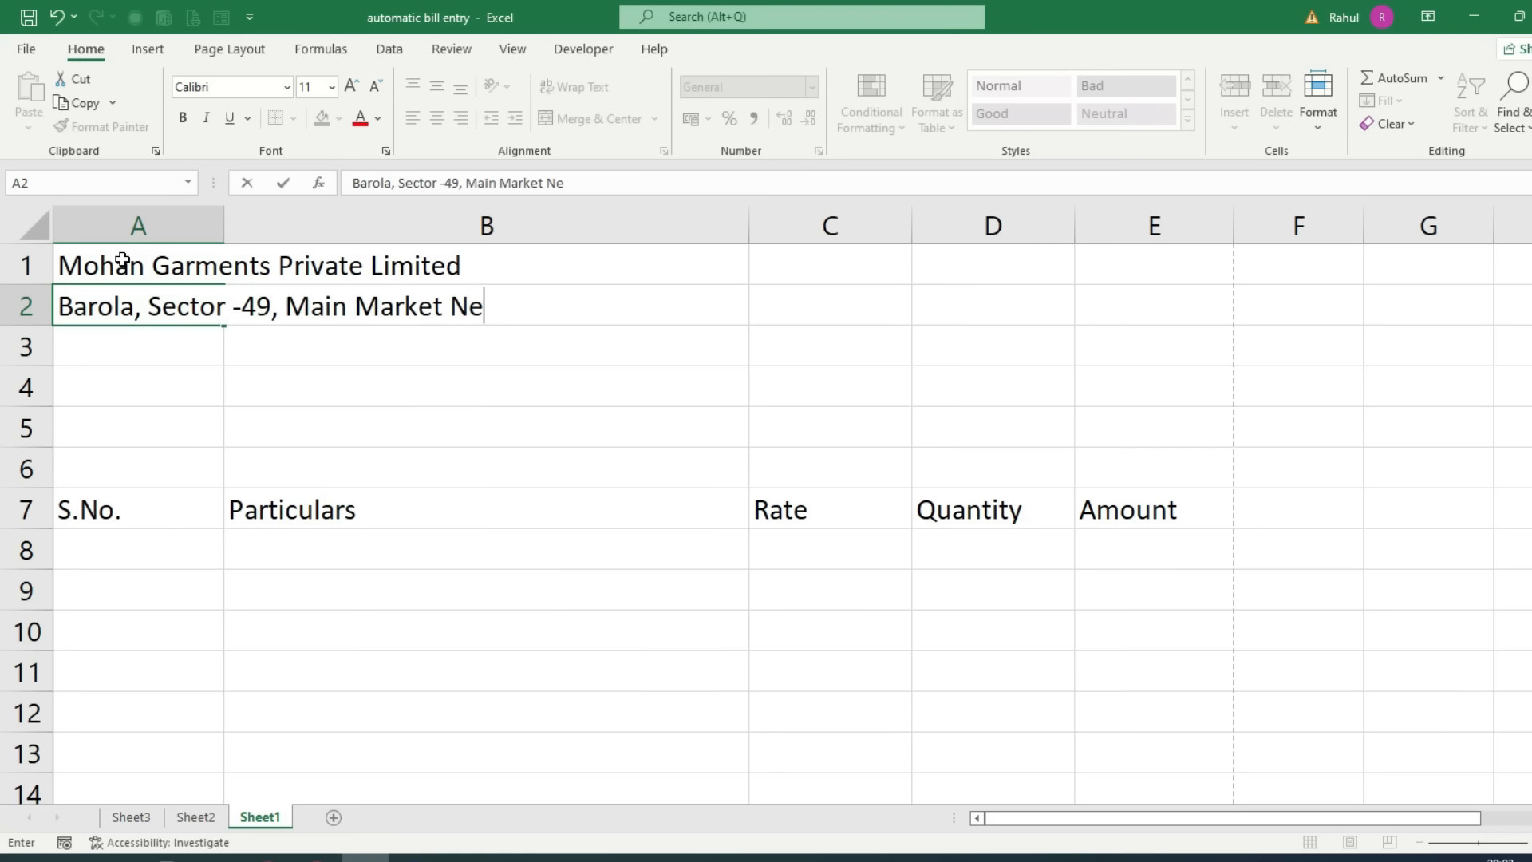
text(ar Verma Jewellers)
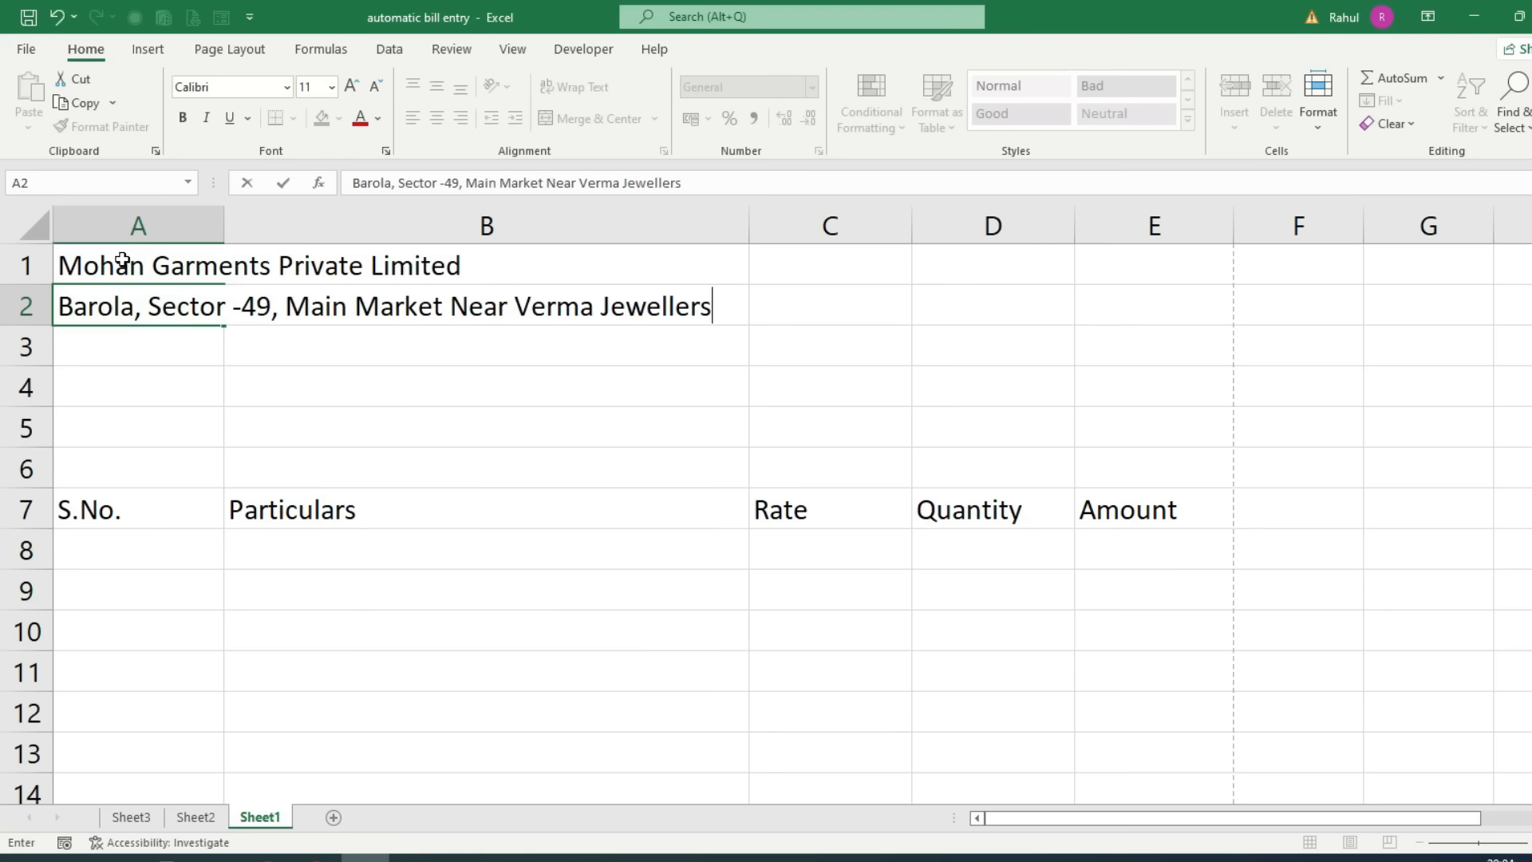
key(Return)
text(Noida, UP)
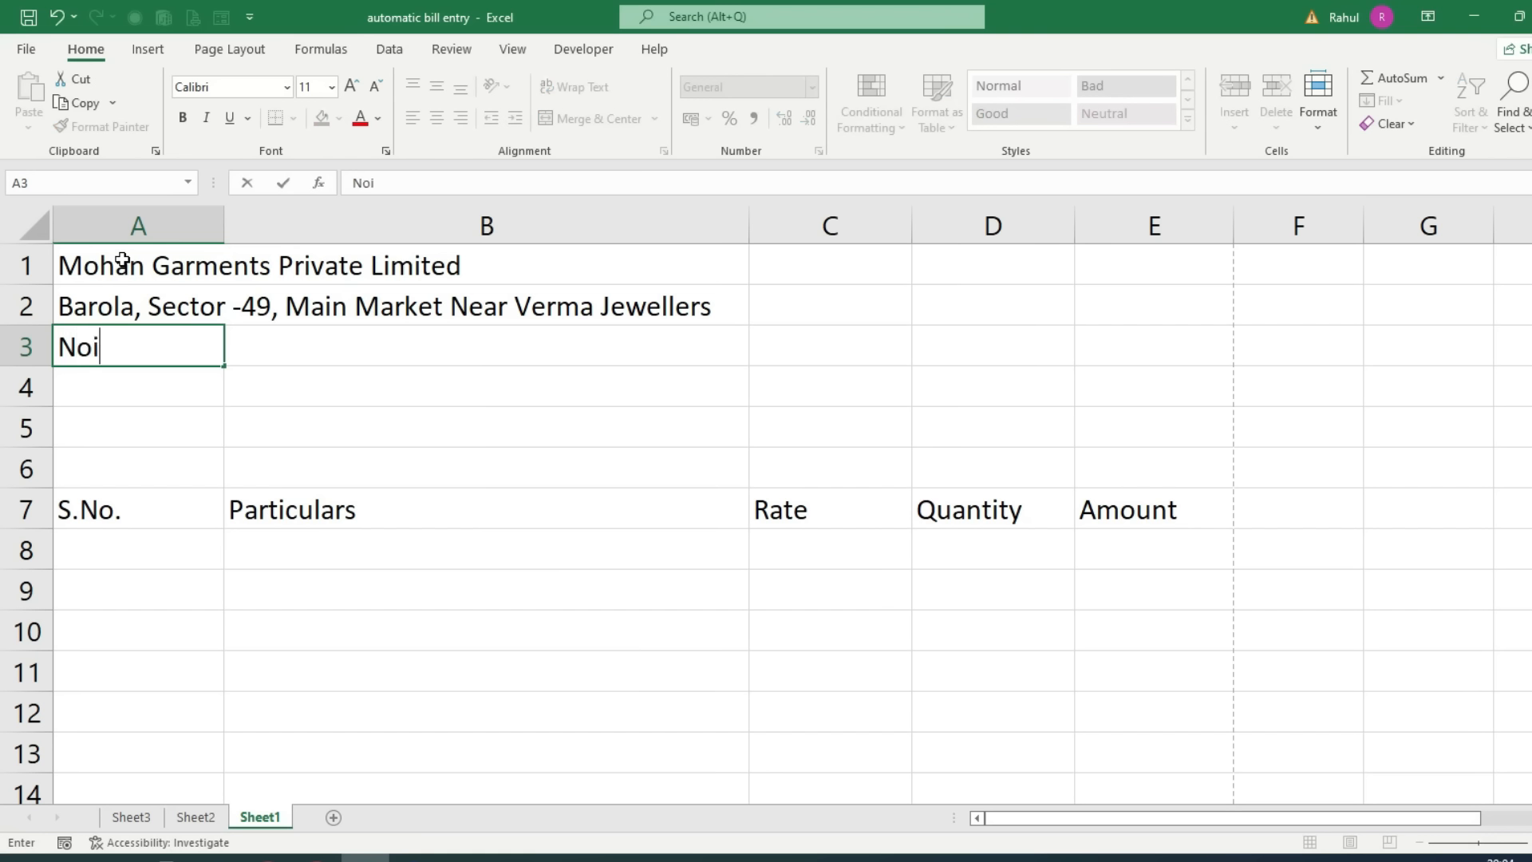
text( 201301)
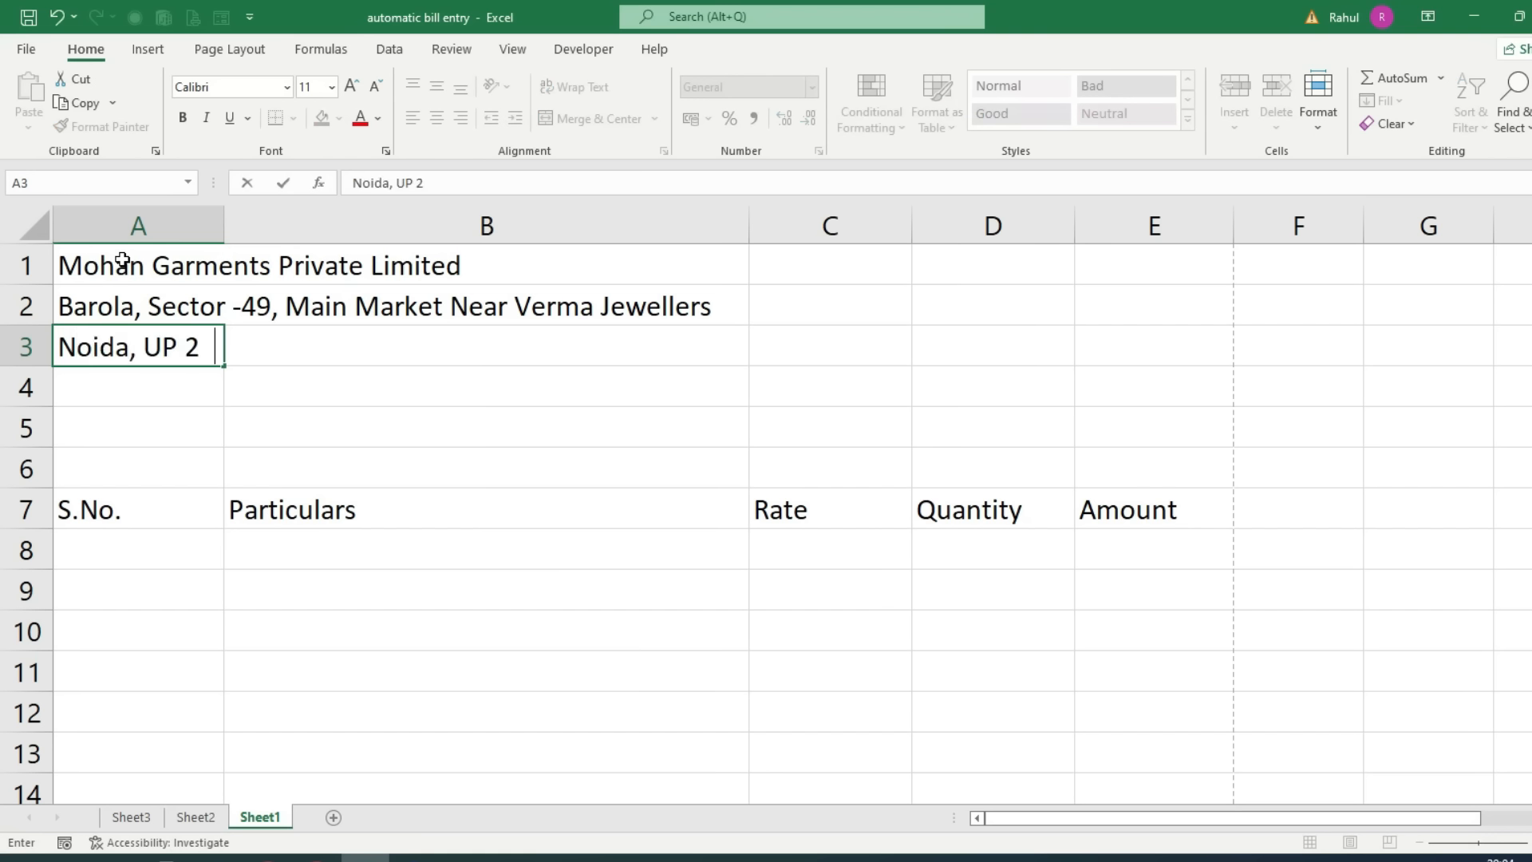
click(191, 515)
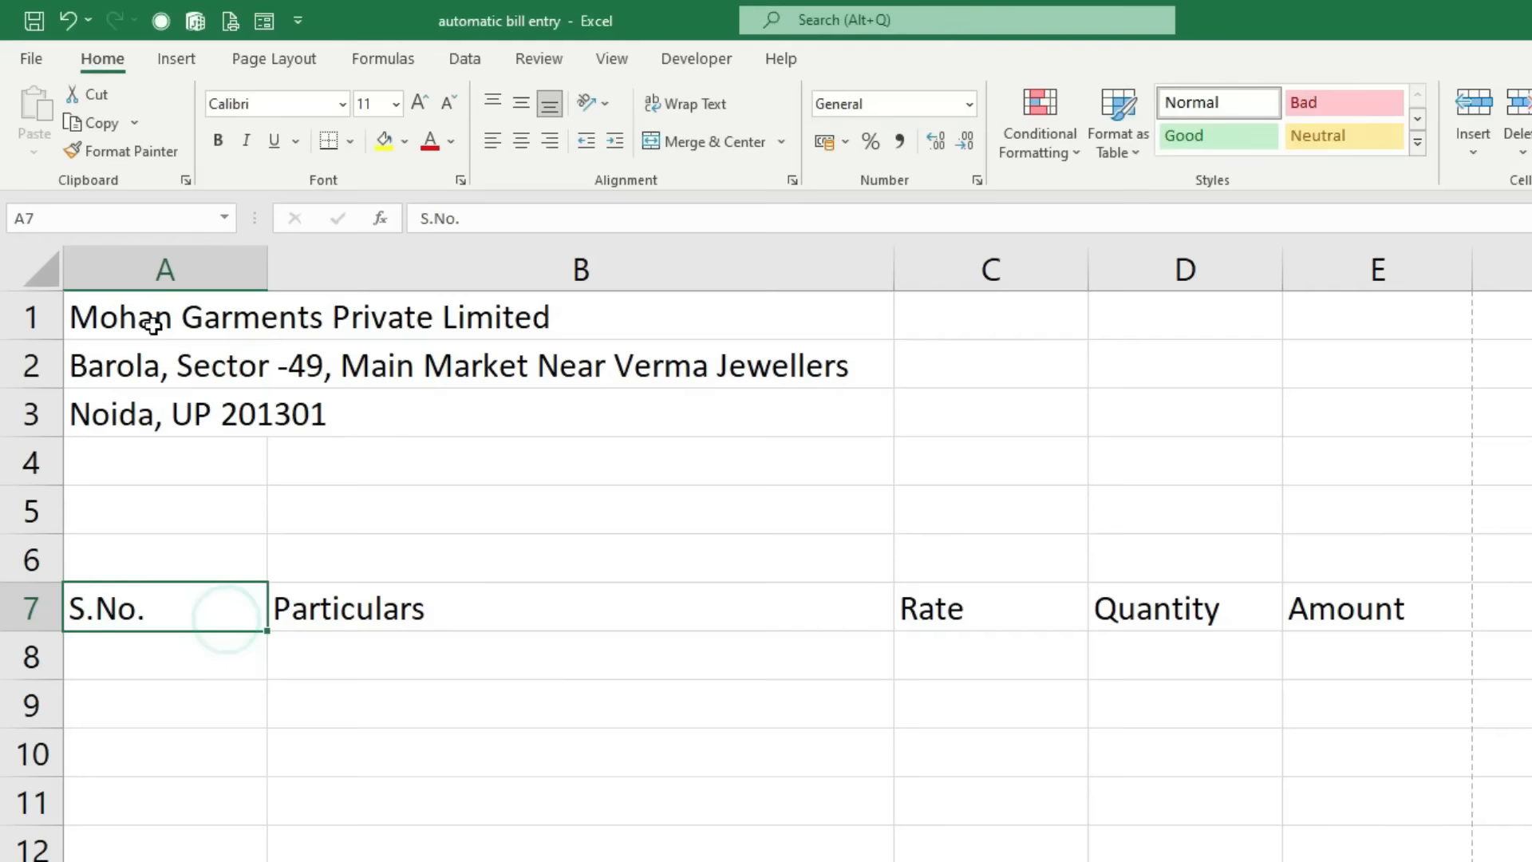
Step: Merge each of rows 1–3 across columns A–E, centred and top-aligned
drag(153, 325, 1375, 396)
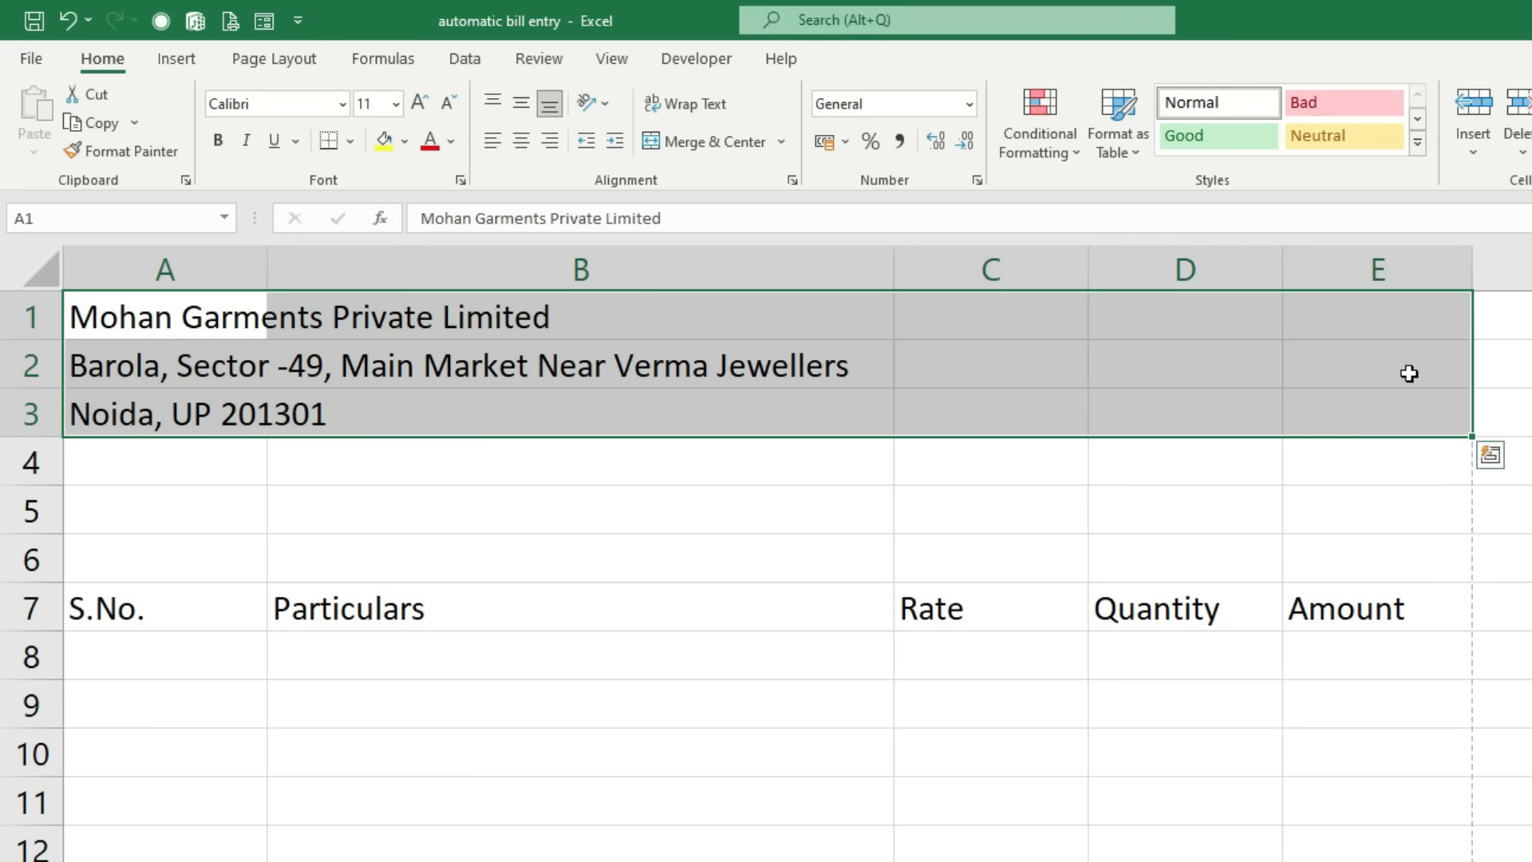
click(784, 142)
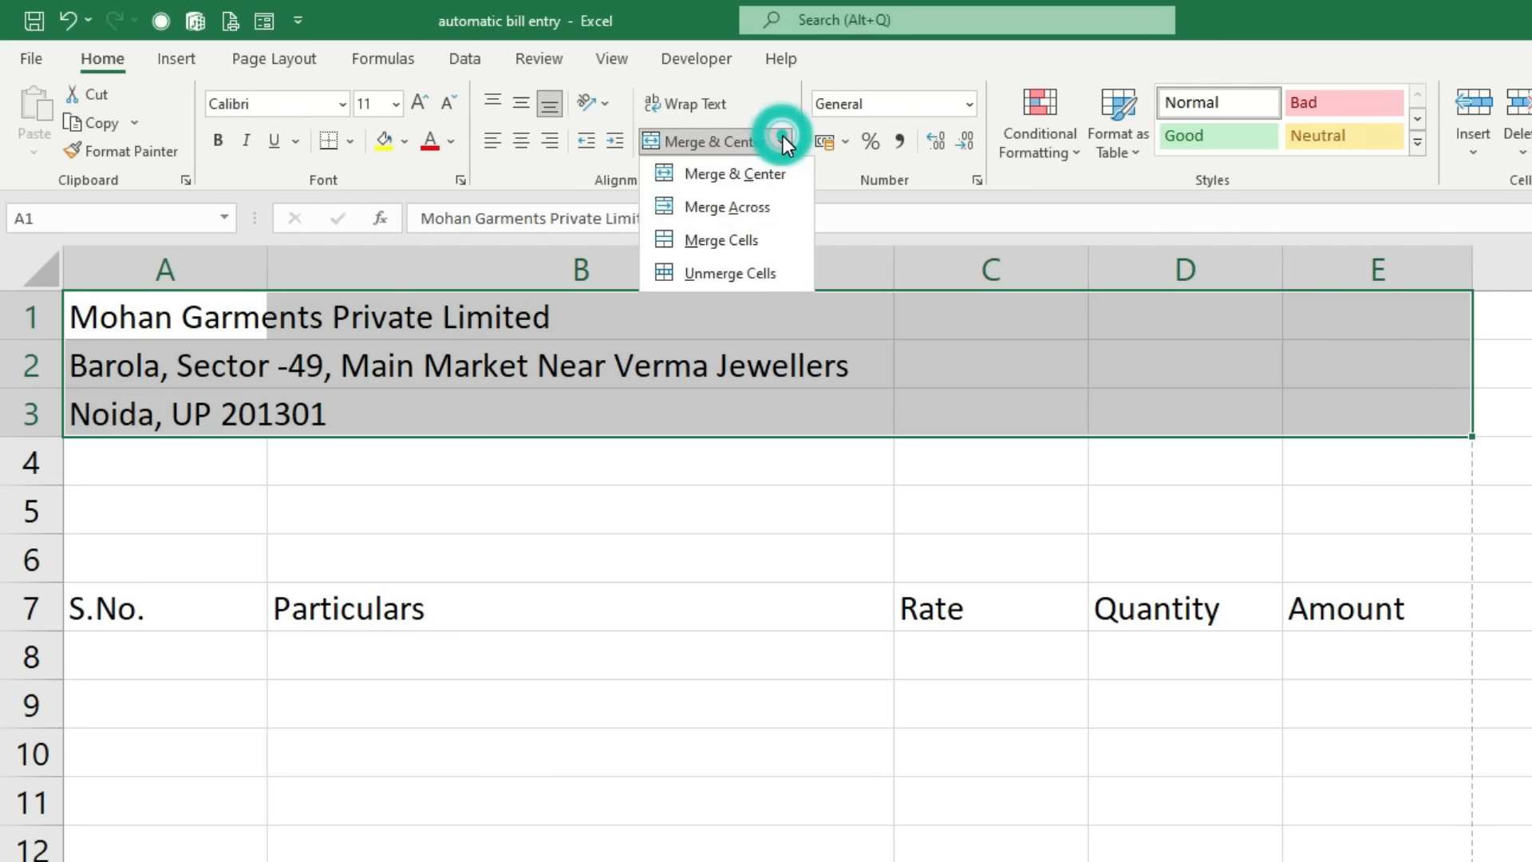
click(714, 208)
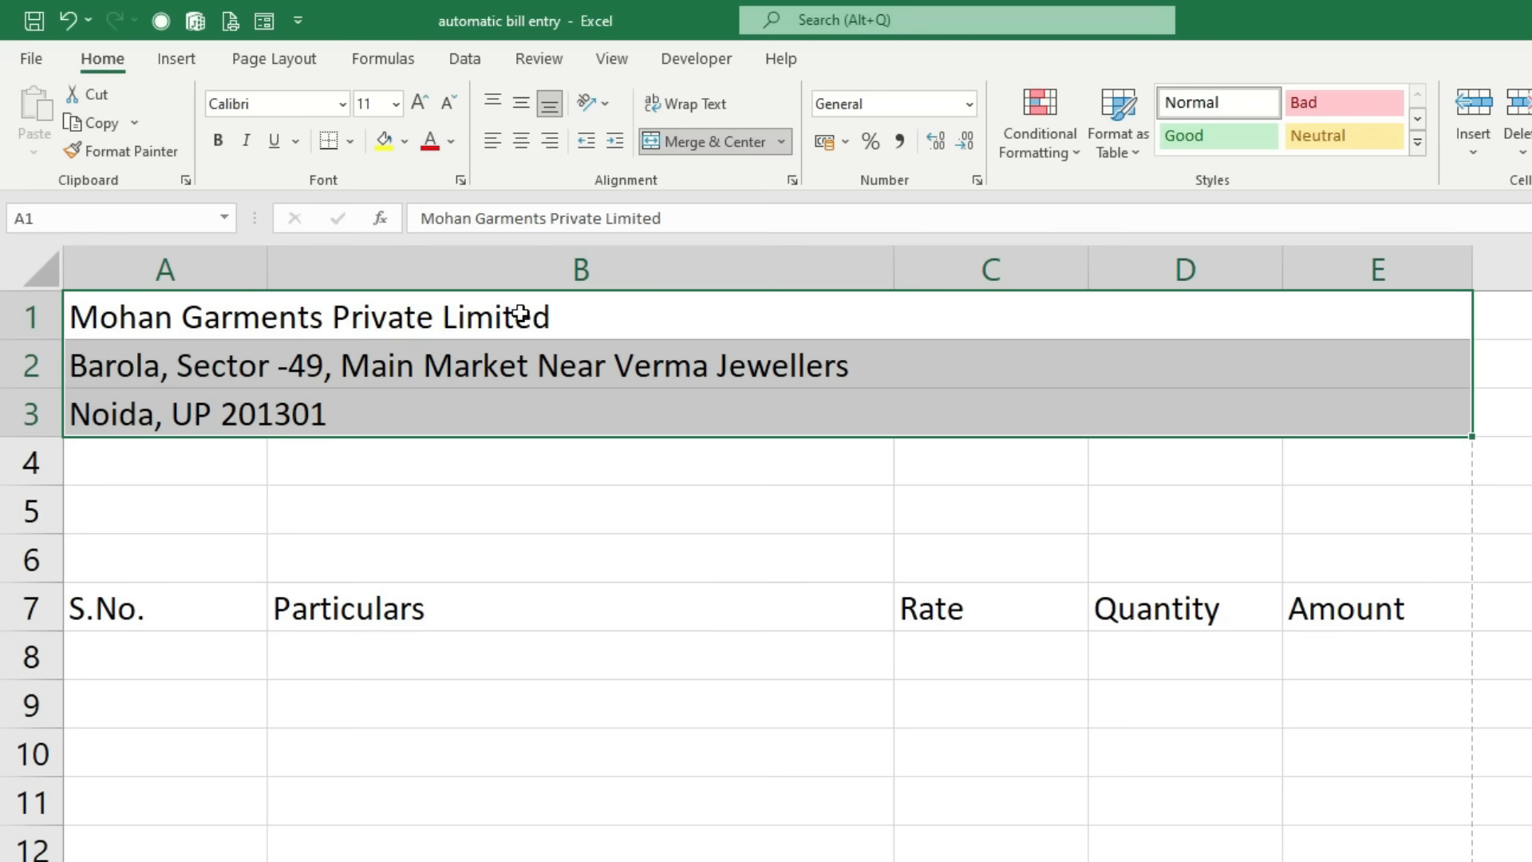
click(518, 144)
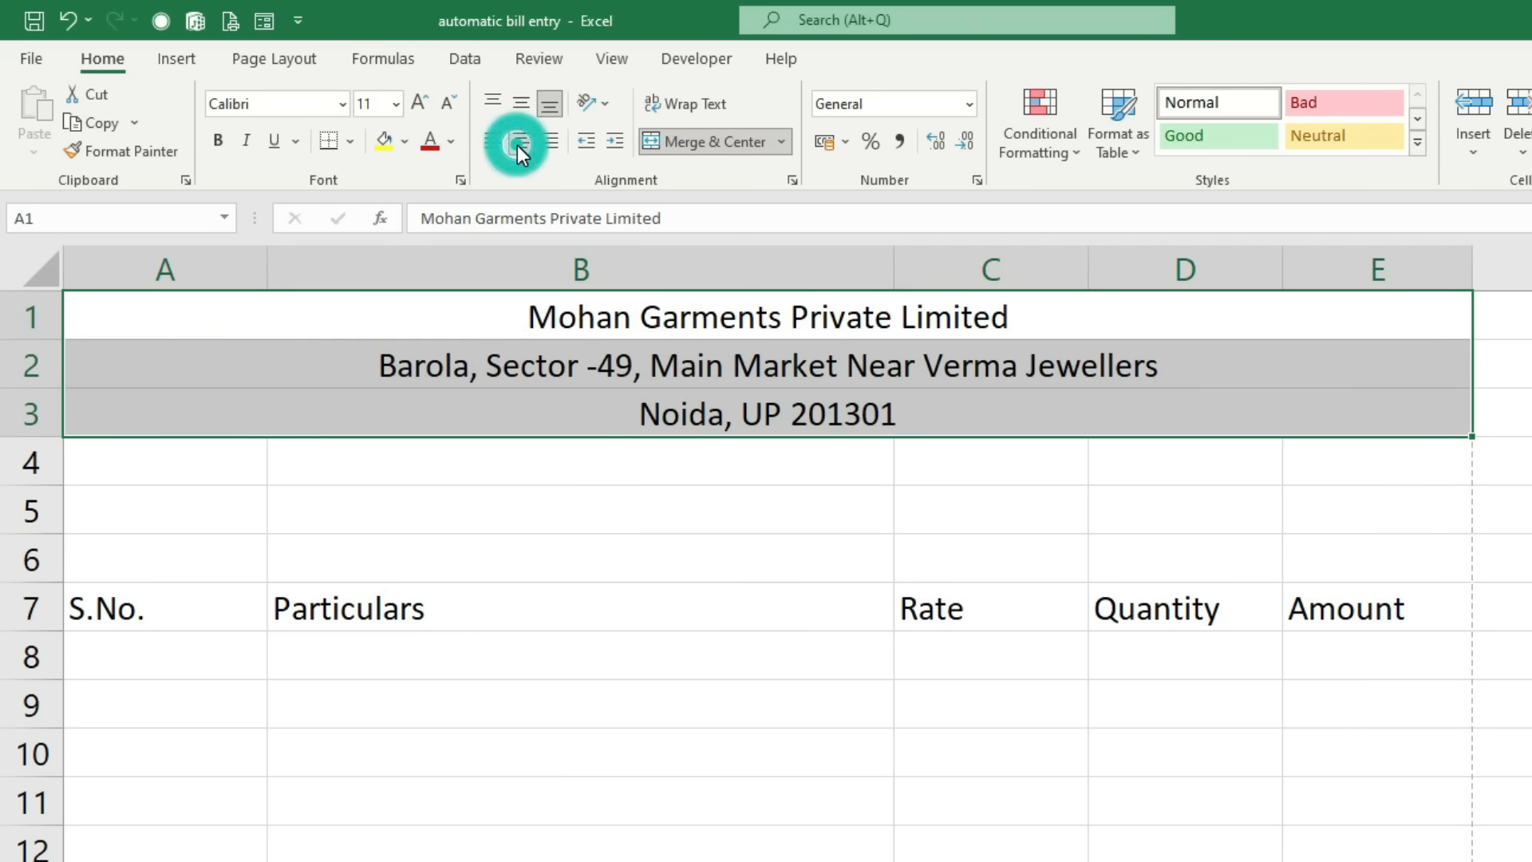
click(487, 107)
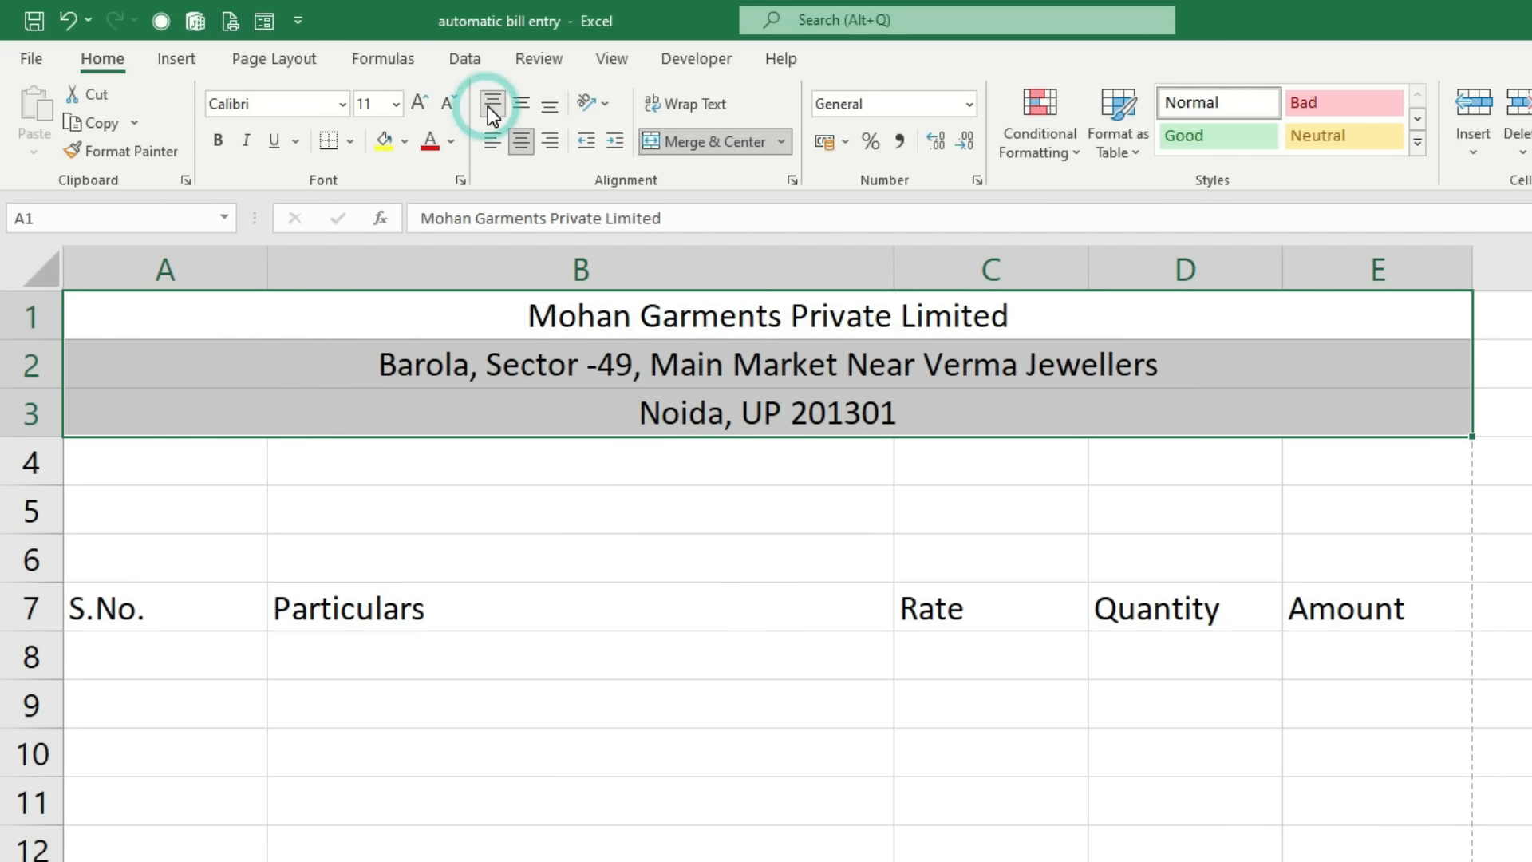
click(547, 400)
Step: Make the company name in row 1 bold at font size 14
click(551, 310)
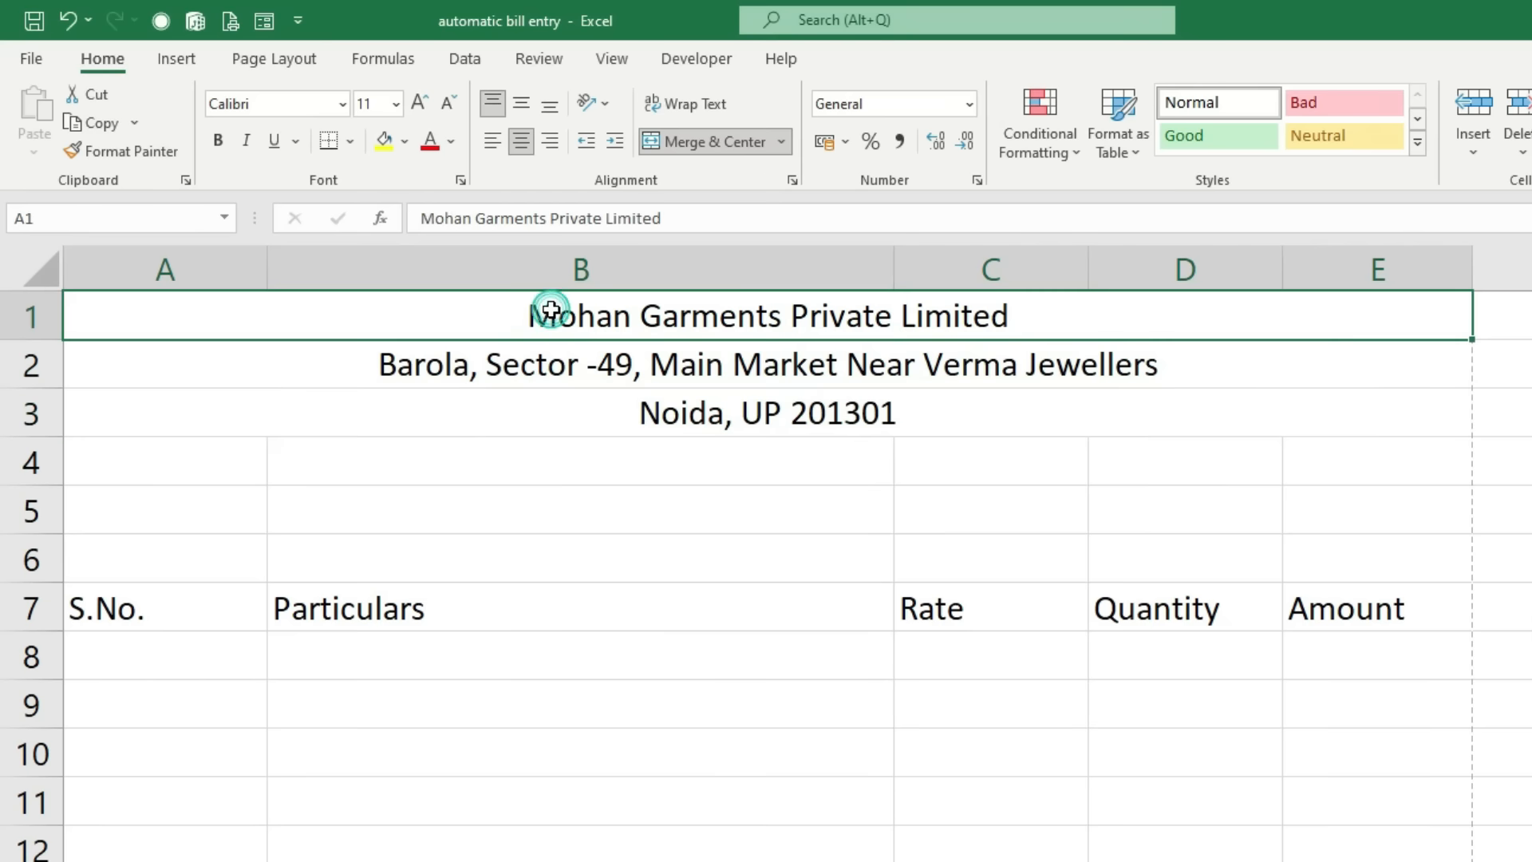
click(418, 103)
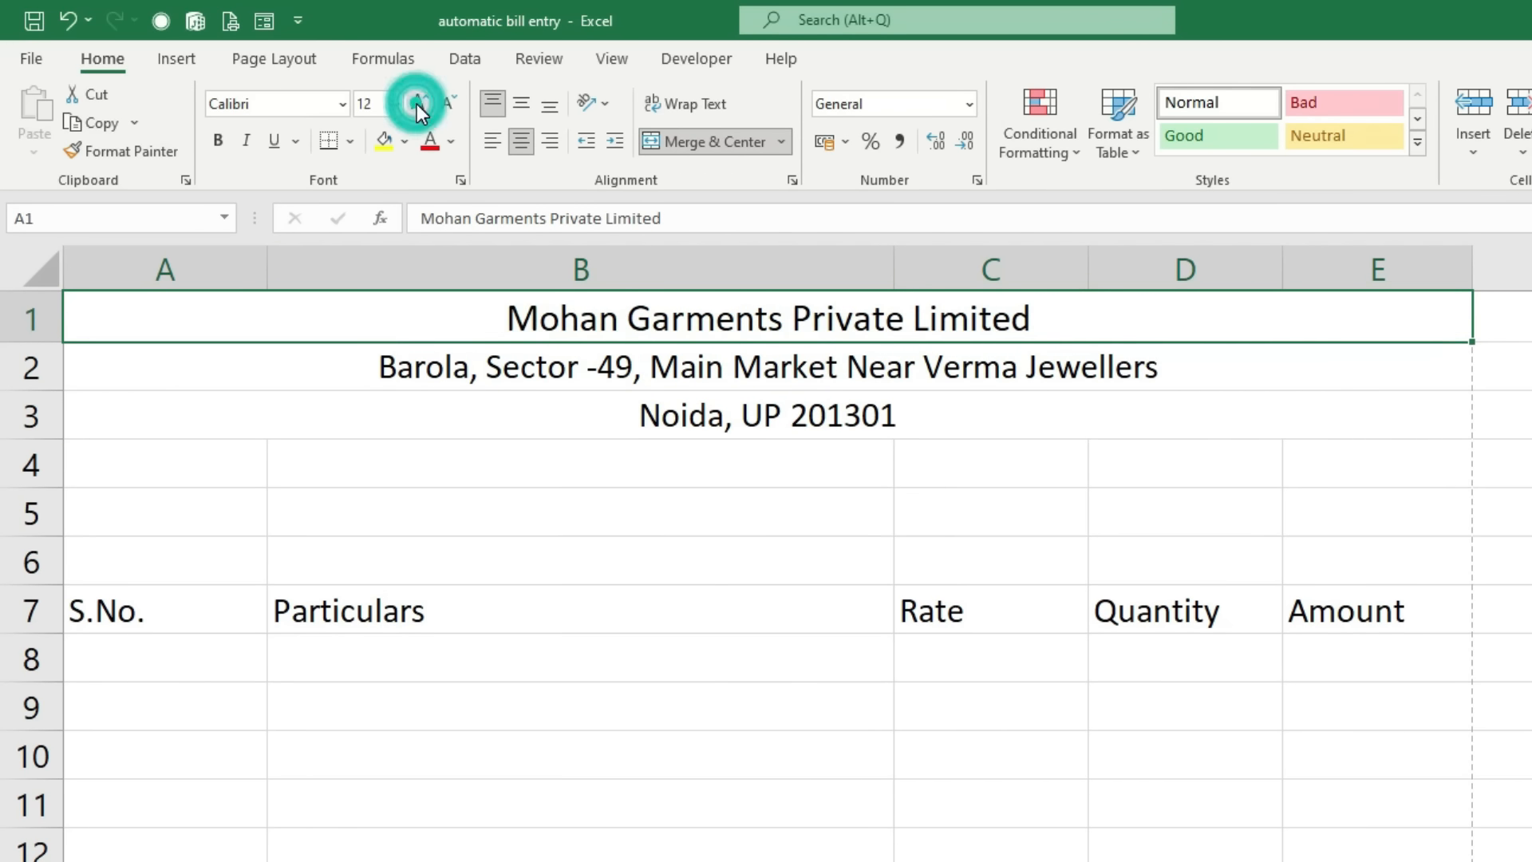
click(418, 103)
click(217, 140)
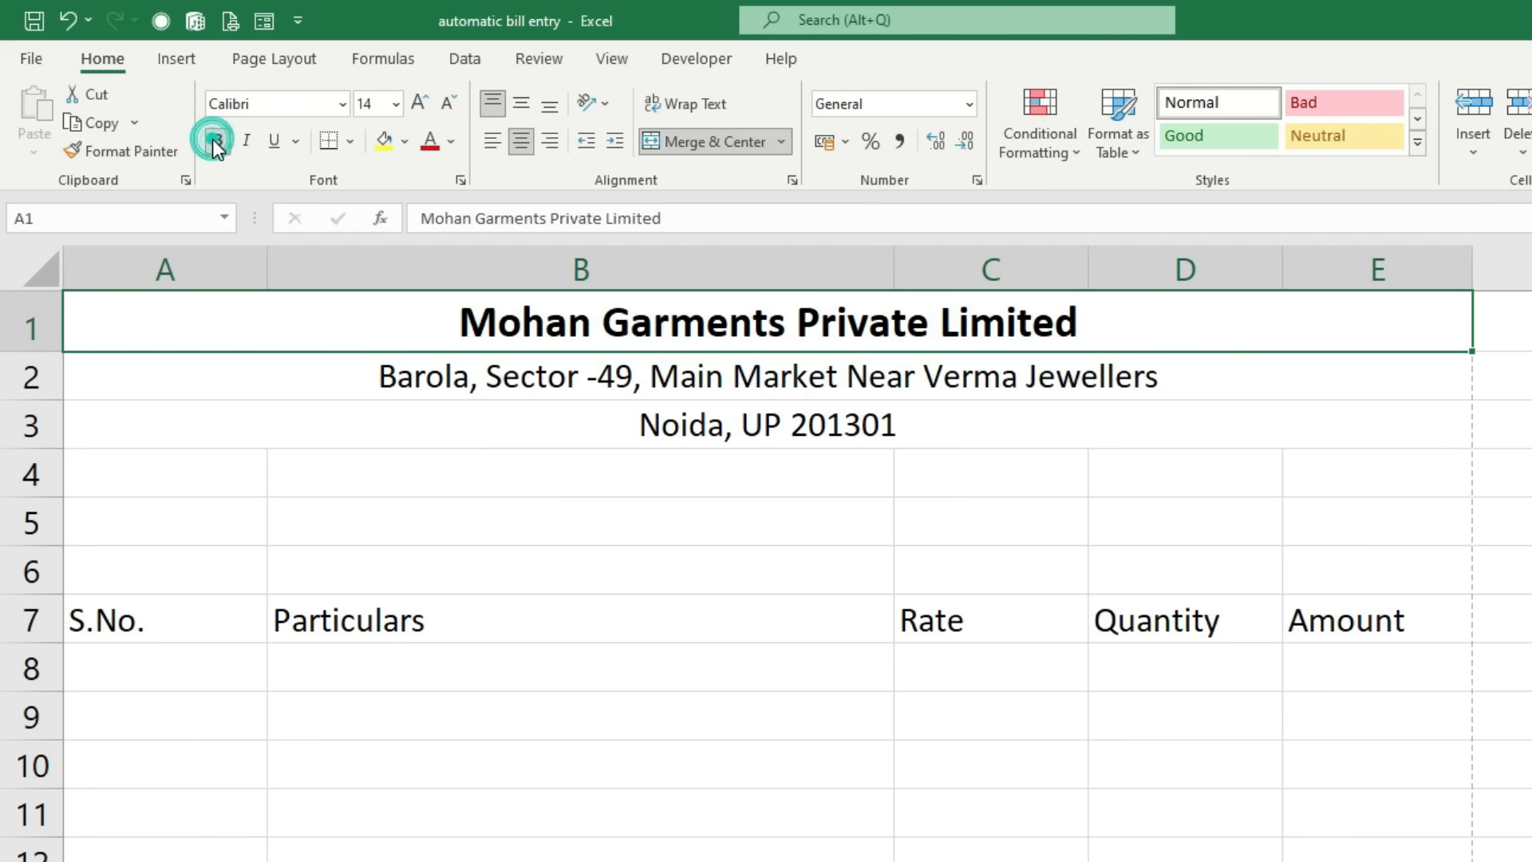
drag(395, 324, 409, 423)
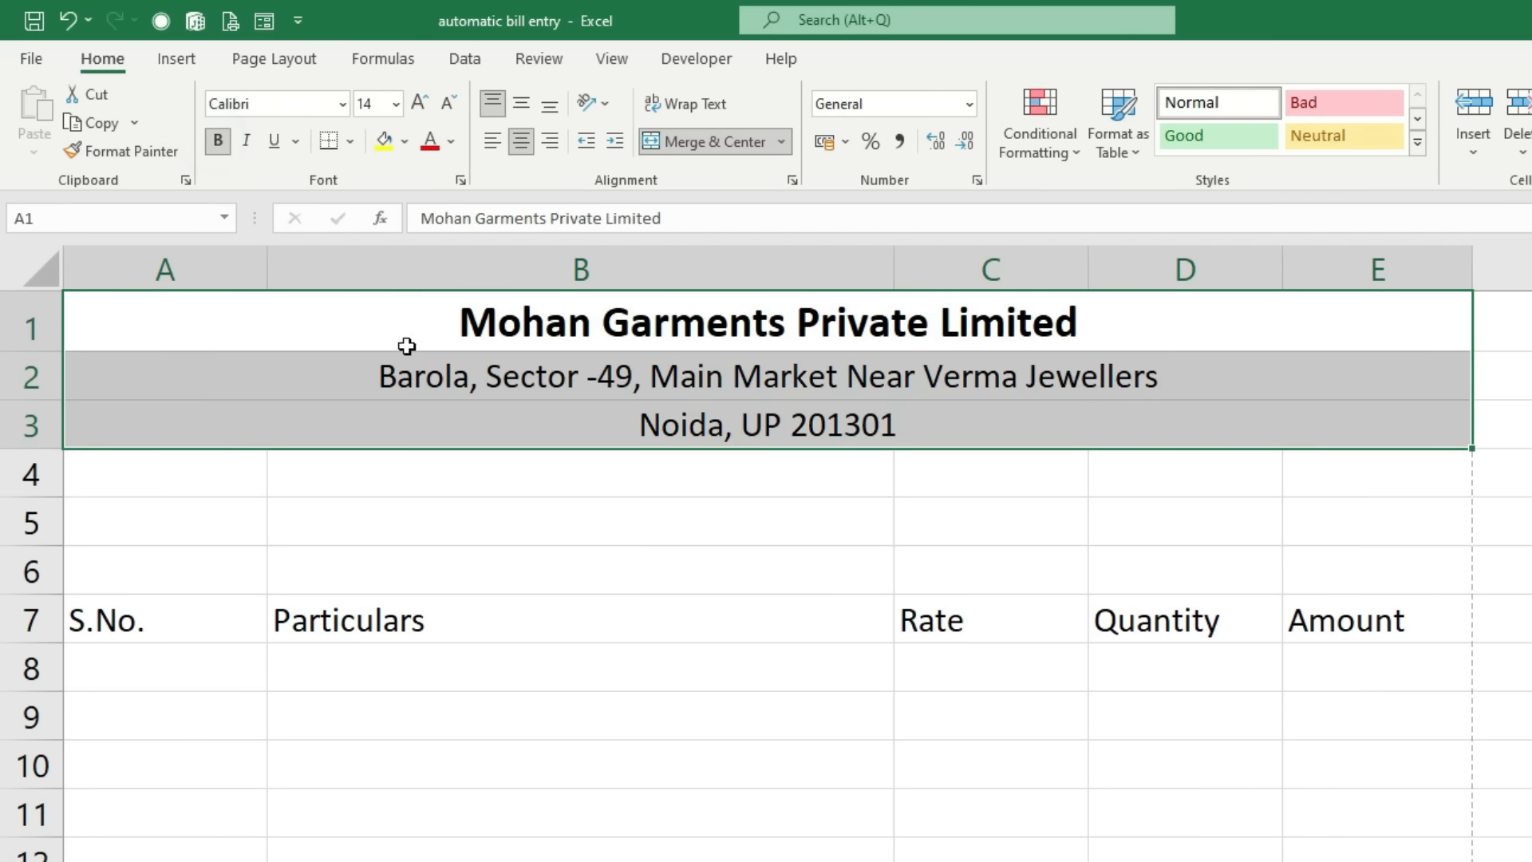
Step: Give header rows 1–3 a dark green fill with white text
click(405, 142)
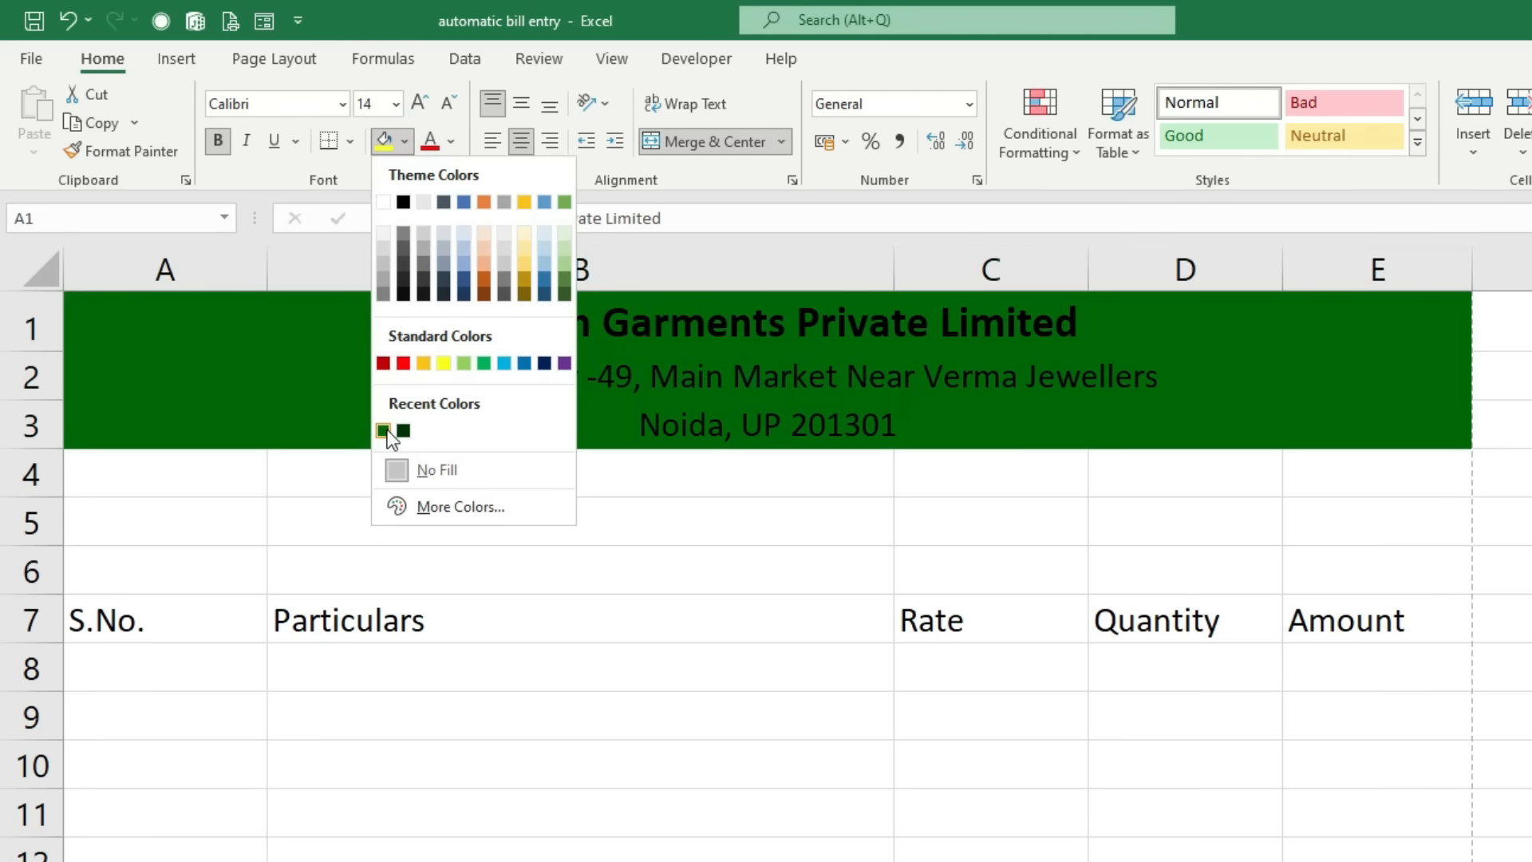
click(384, 430)
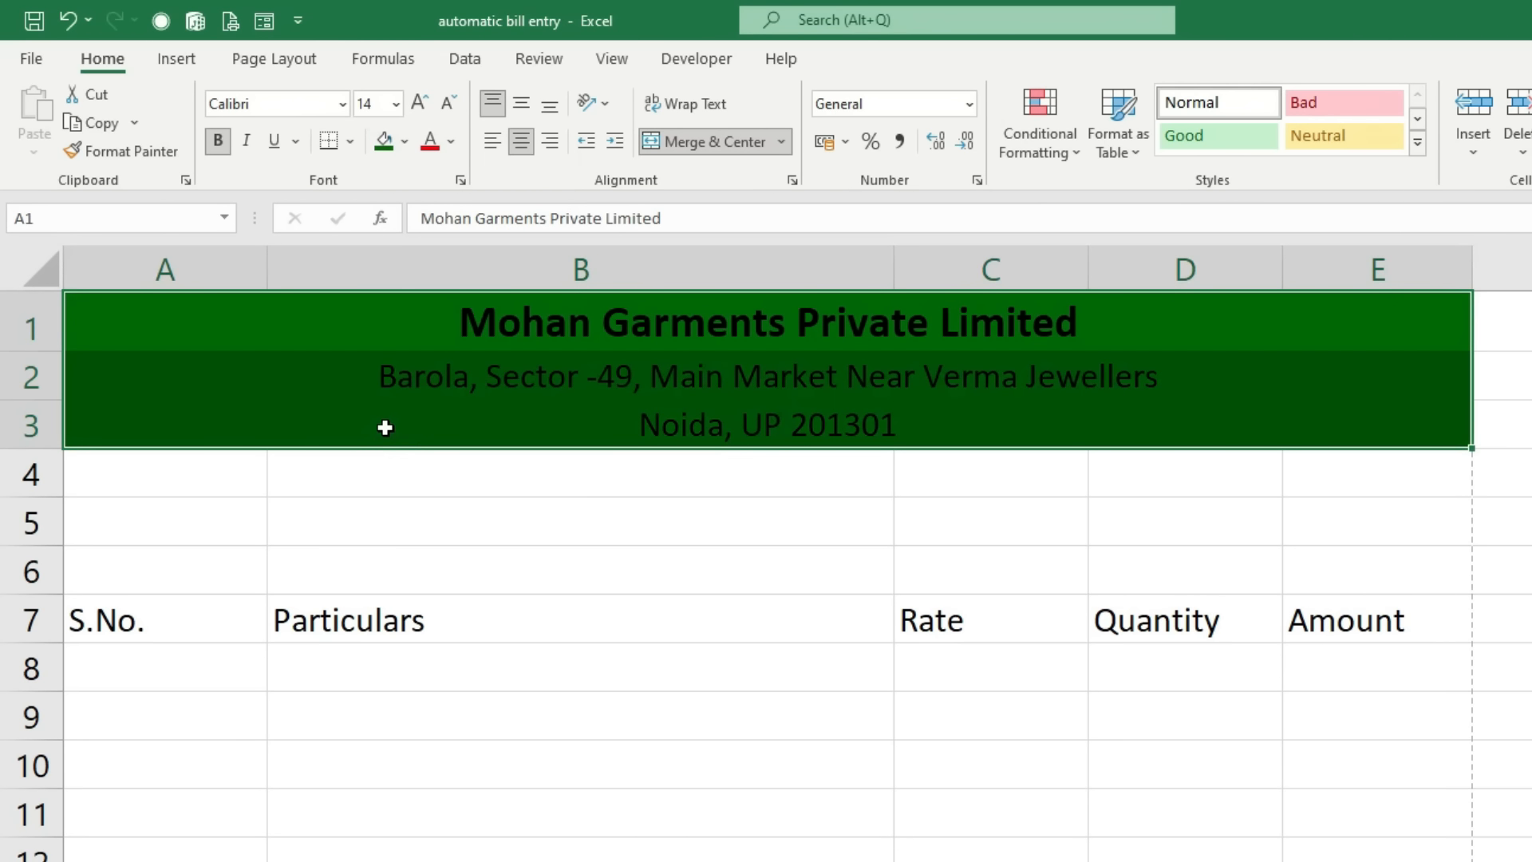
click(454, 144)
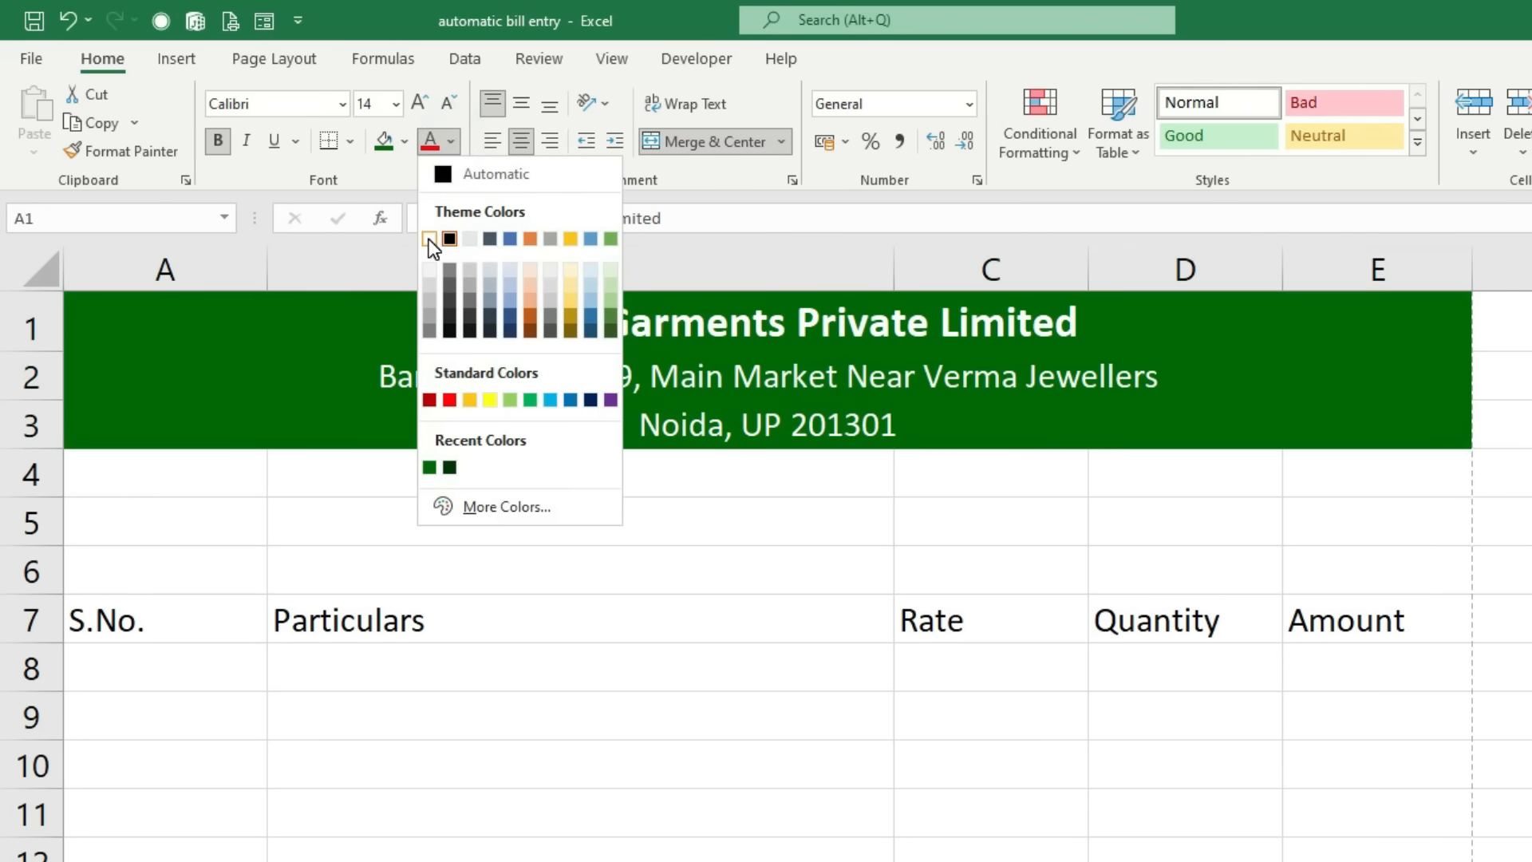
click(429, 237)
Step: Make the row 2 address line bold, italic and light yellow
click(420, 390)
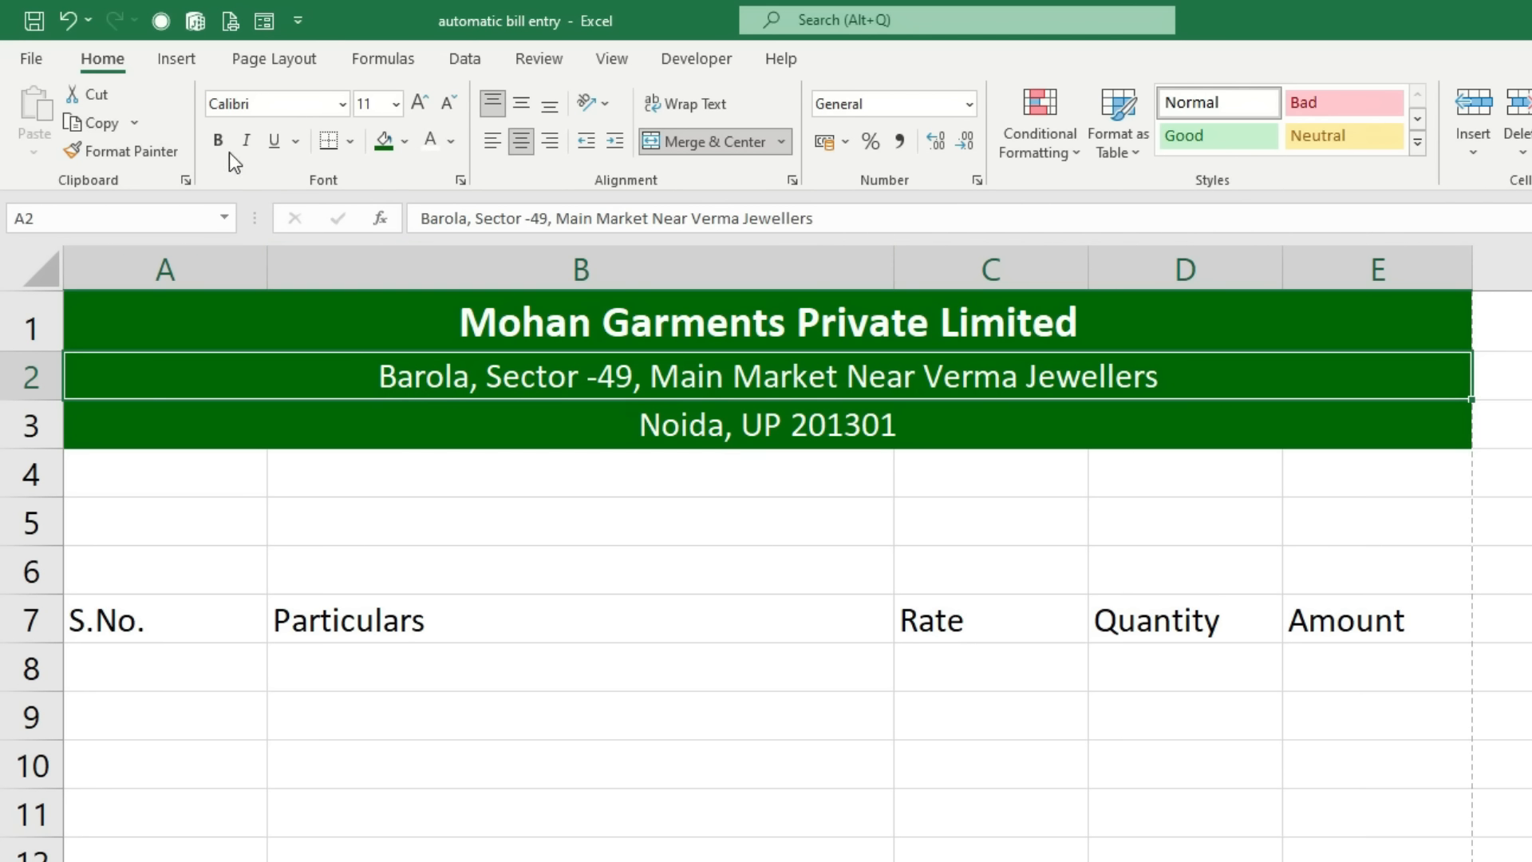
click(248, 142)
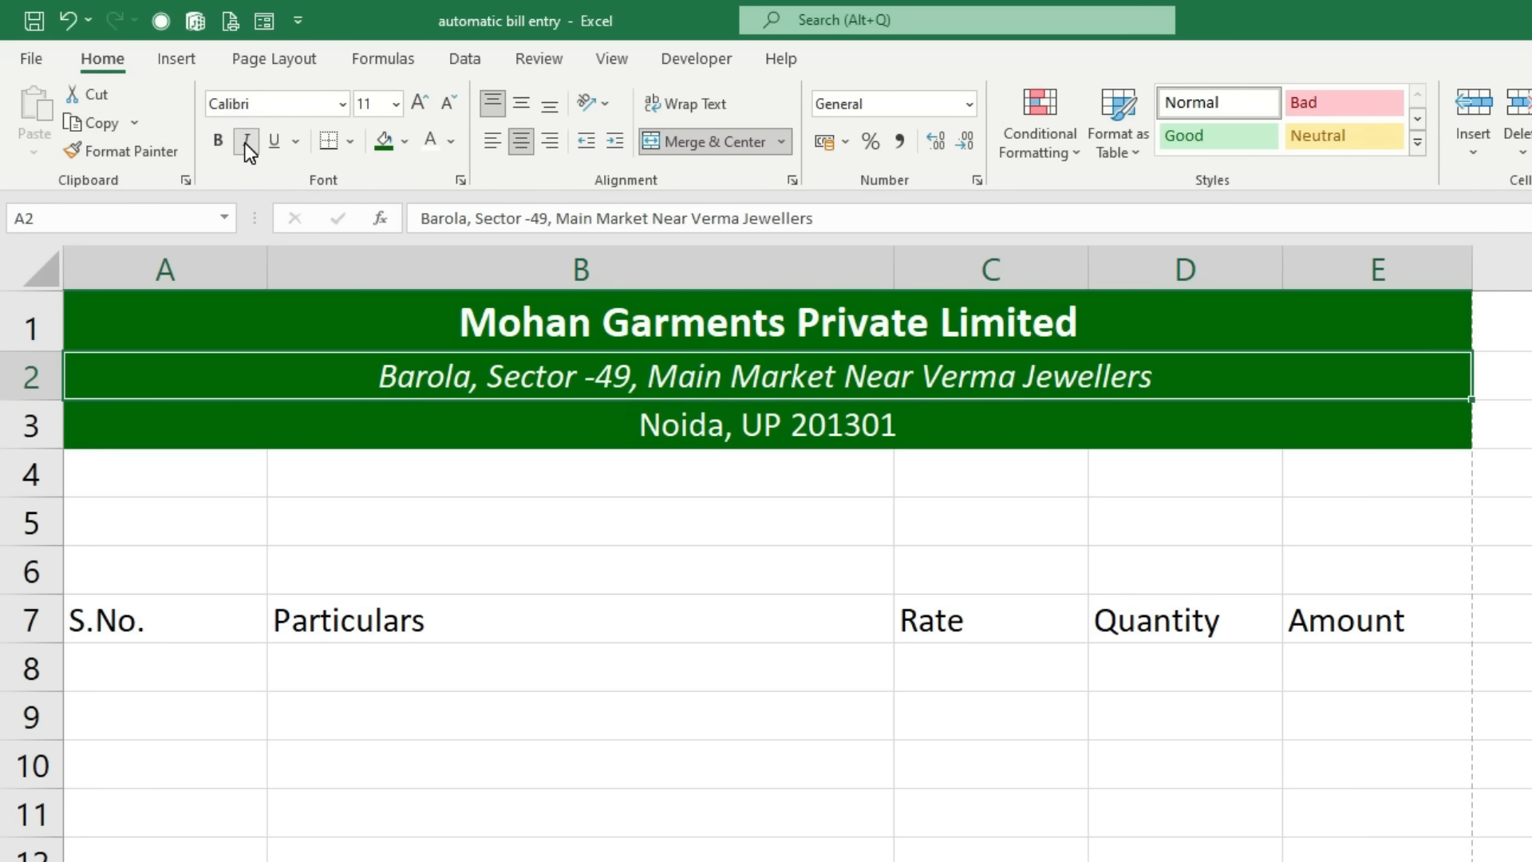
click(228, 142)
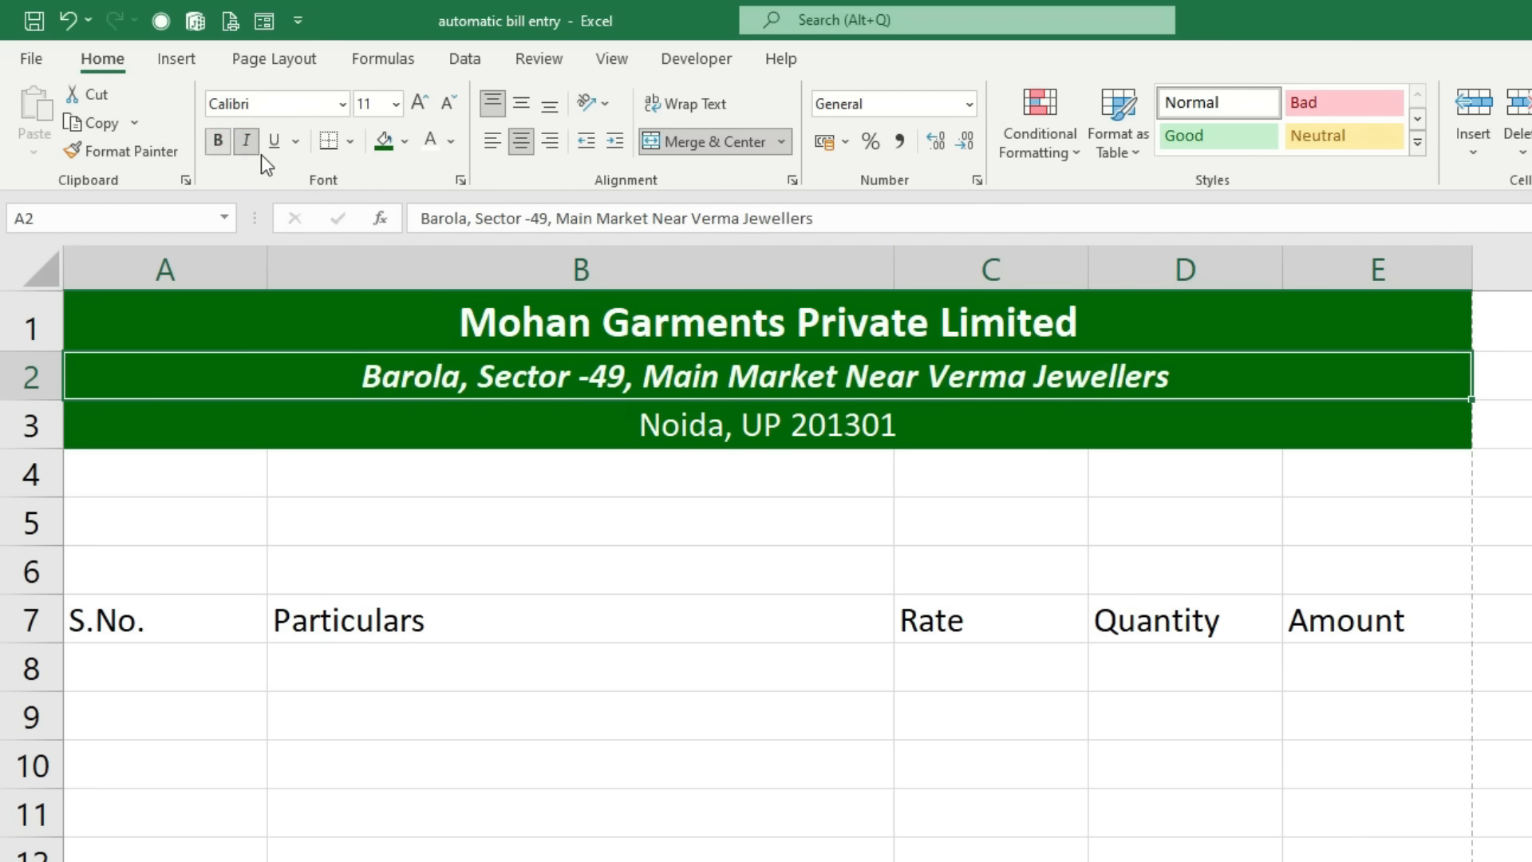
click(451, 142)
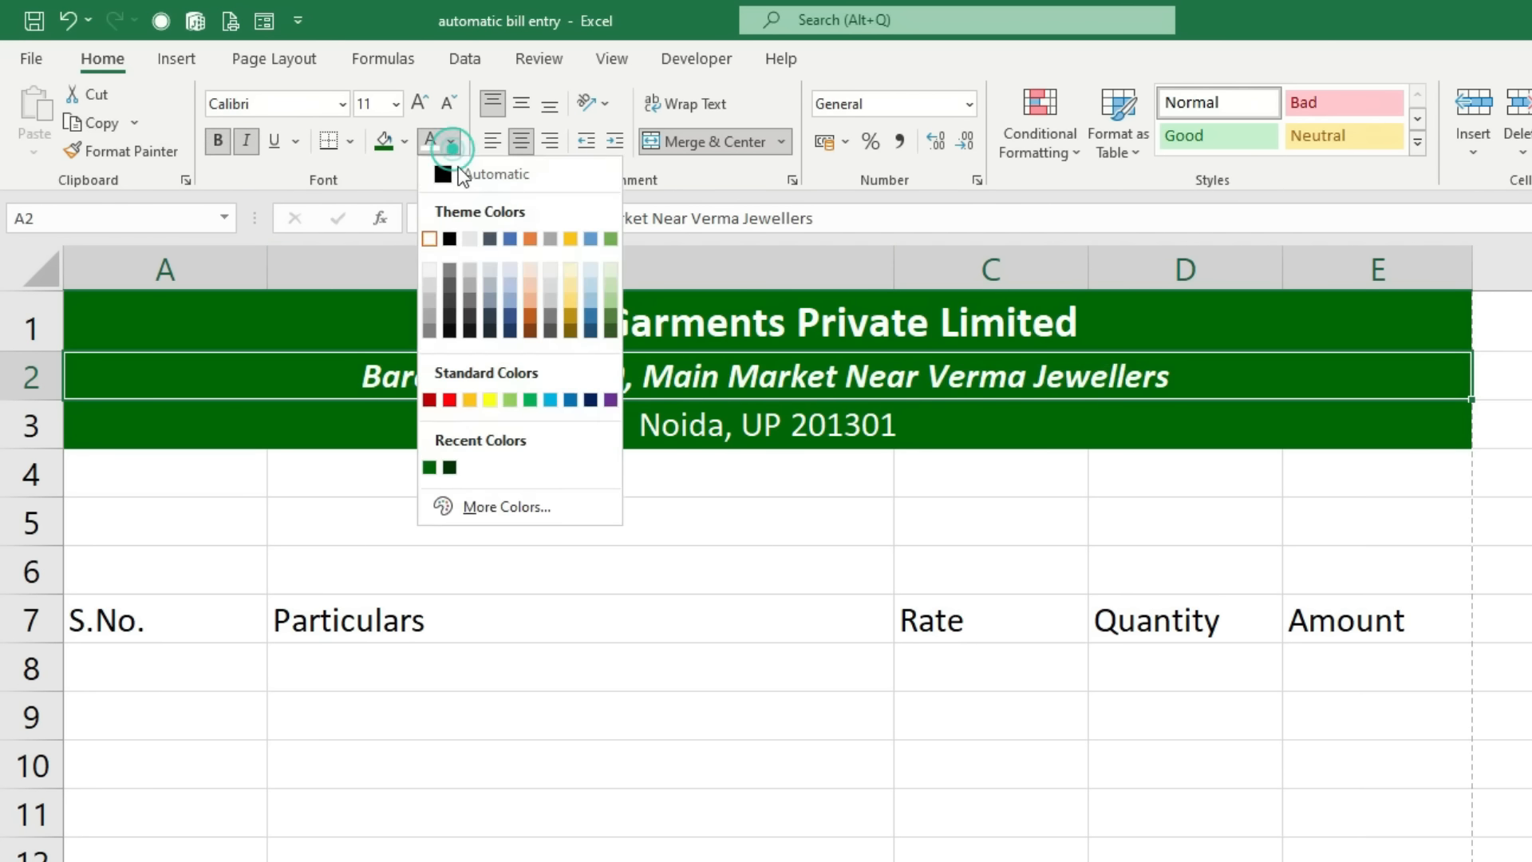
click(569, 269)
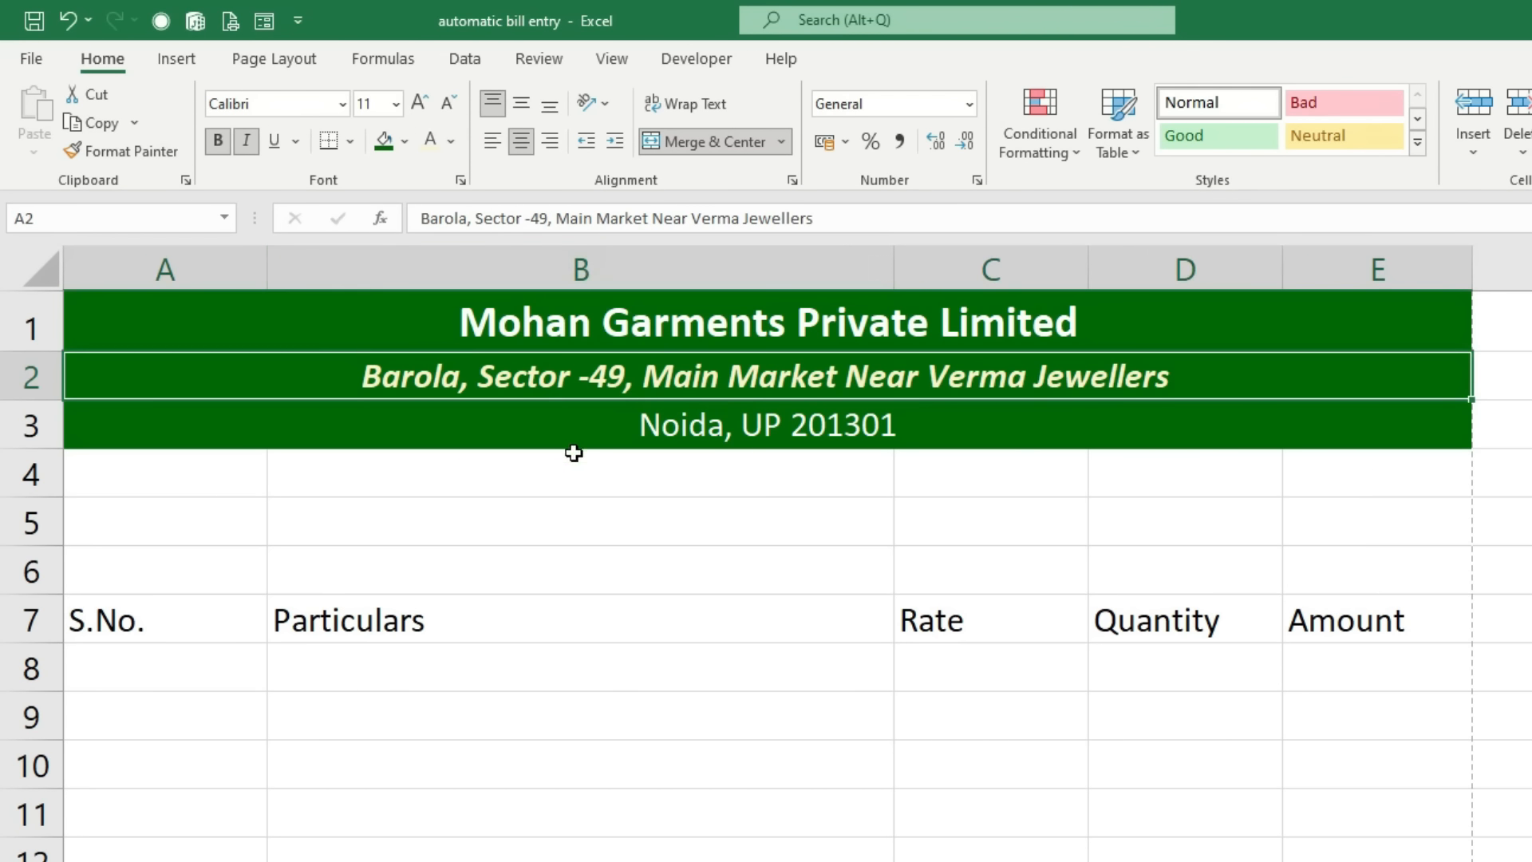
drag(171, 474, 1342, 476)
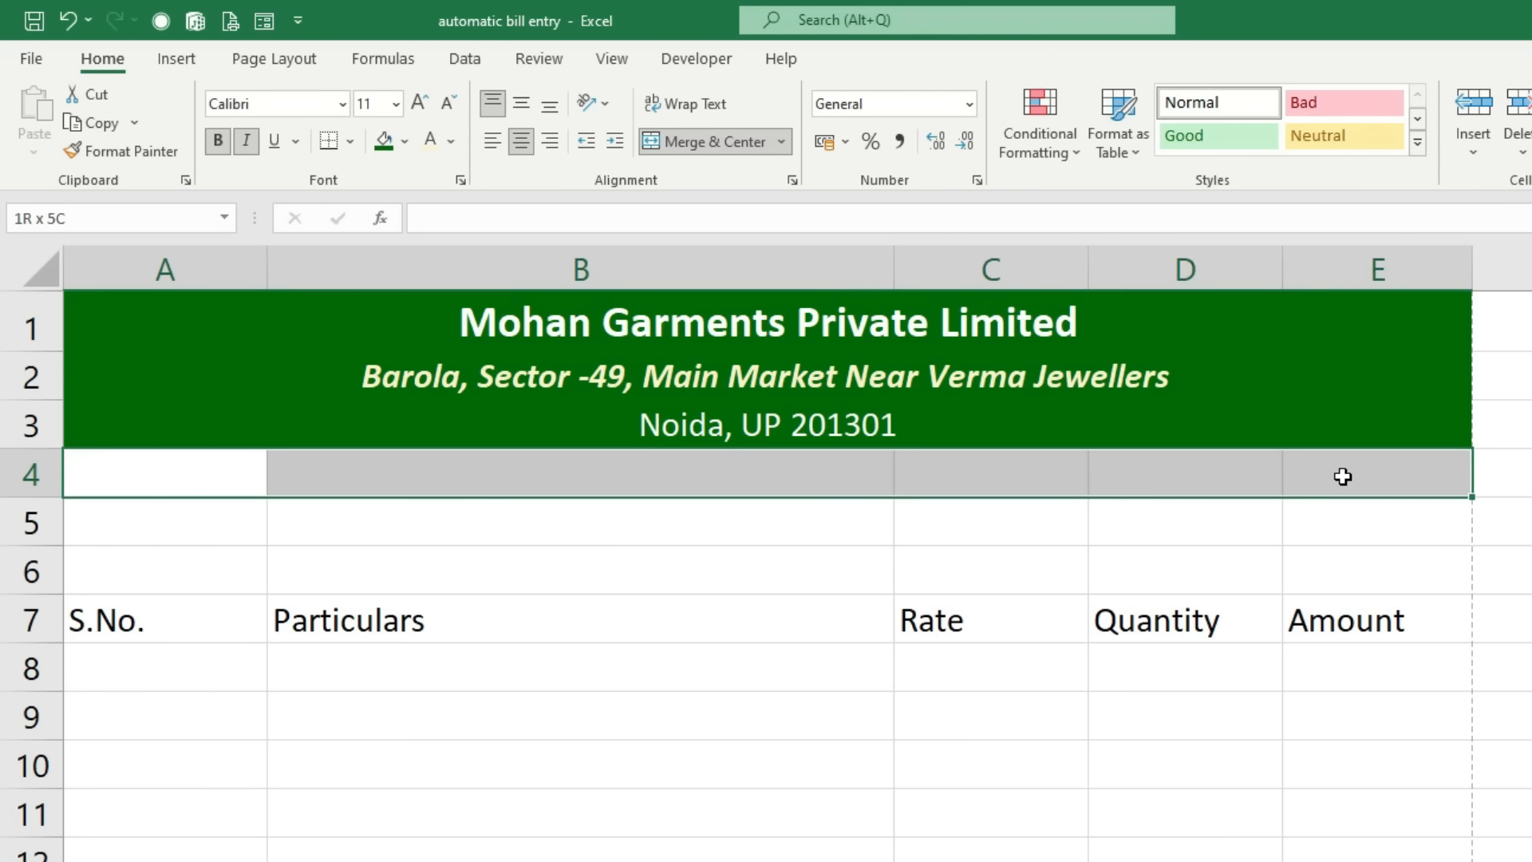
Step: Merge and centre A4:E4 and type INVOICE into it
click(718, 143)
text(INVOICE)
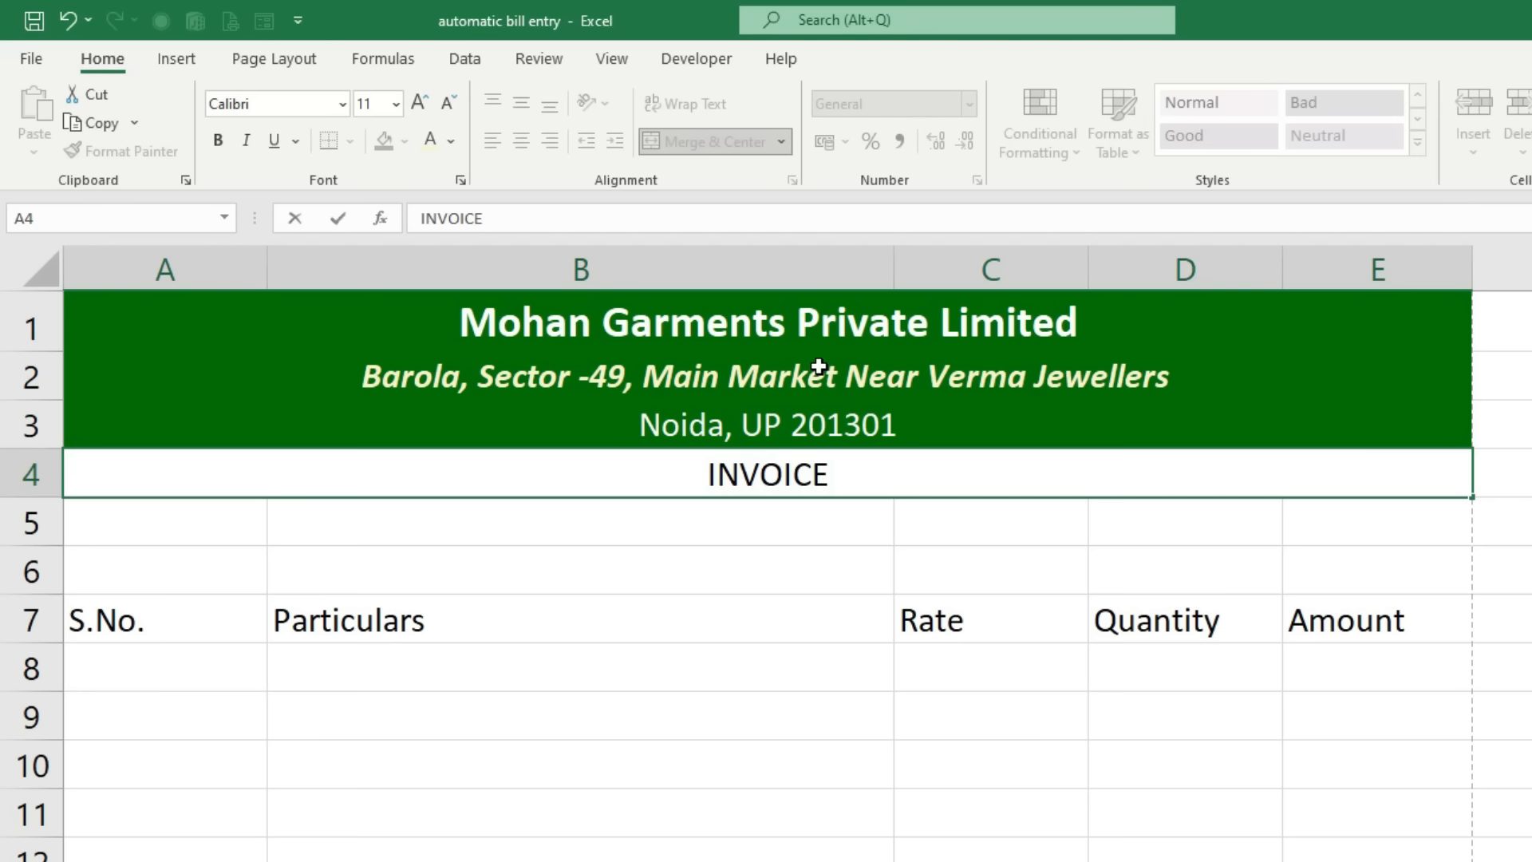
click(731, 615)
Step: Give the INVOICE band a yellow fill with bold size-14 text
click(749, 479)
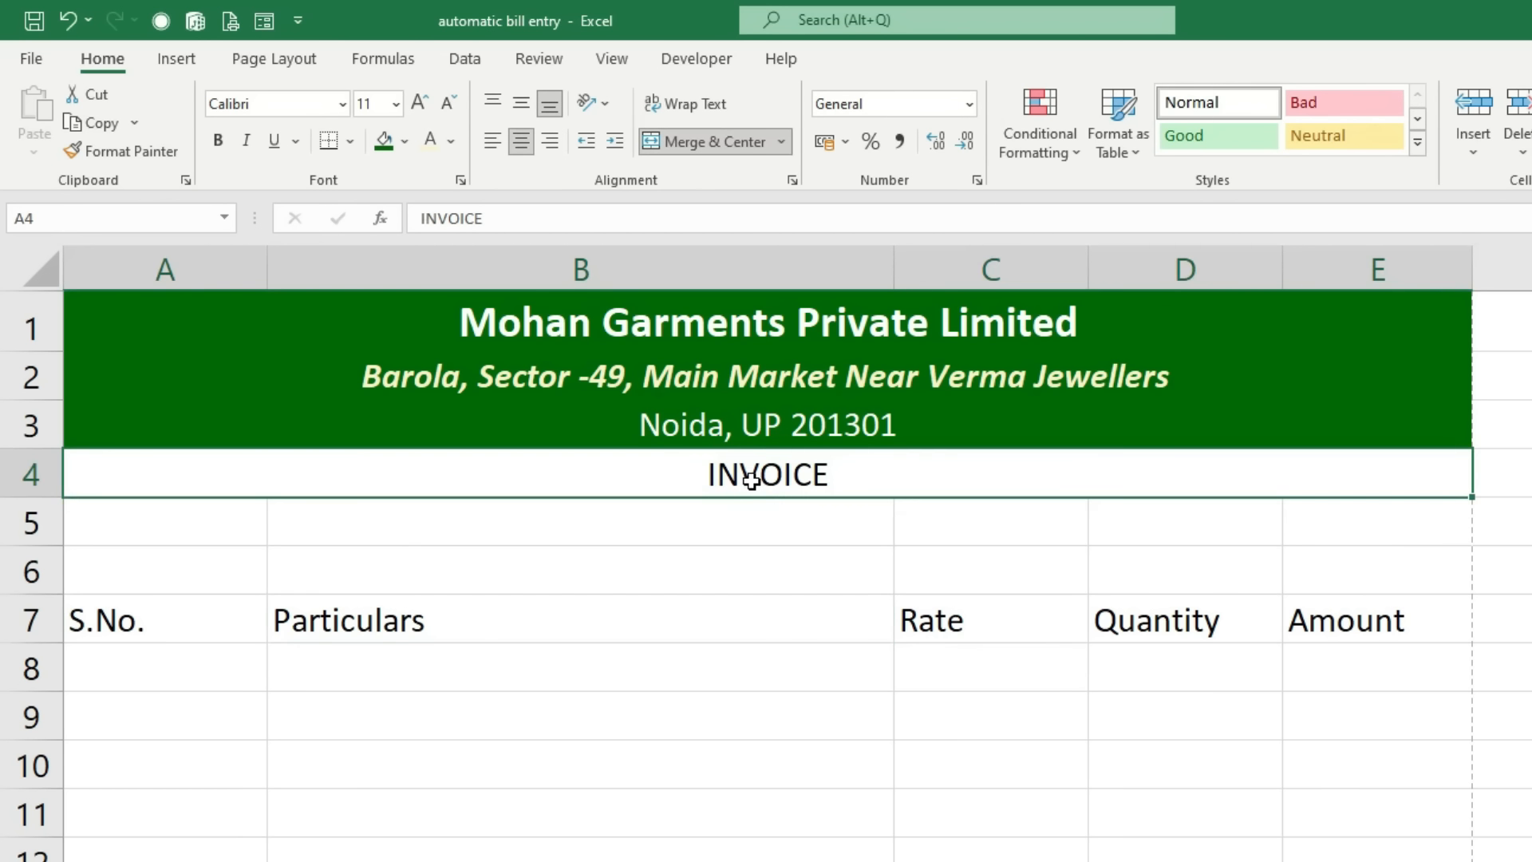
click(405, 141)
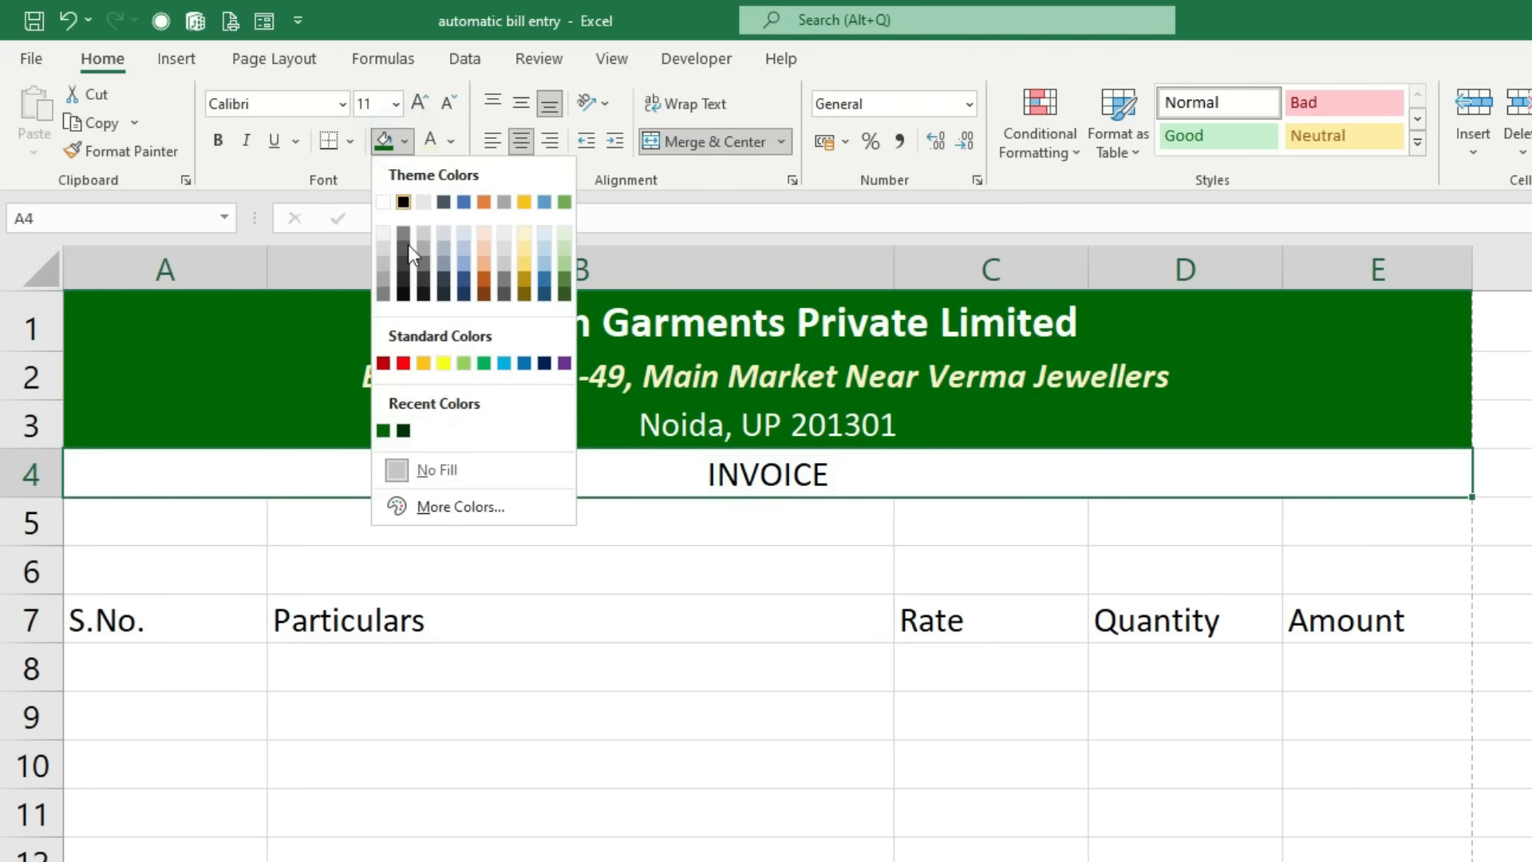
click(443, 363)
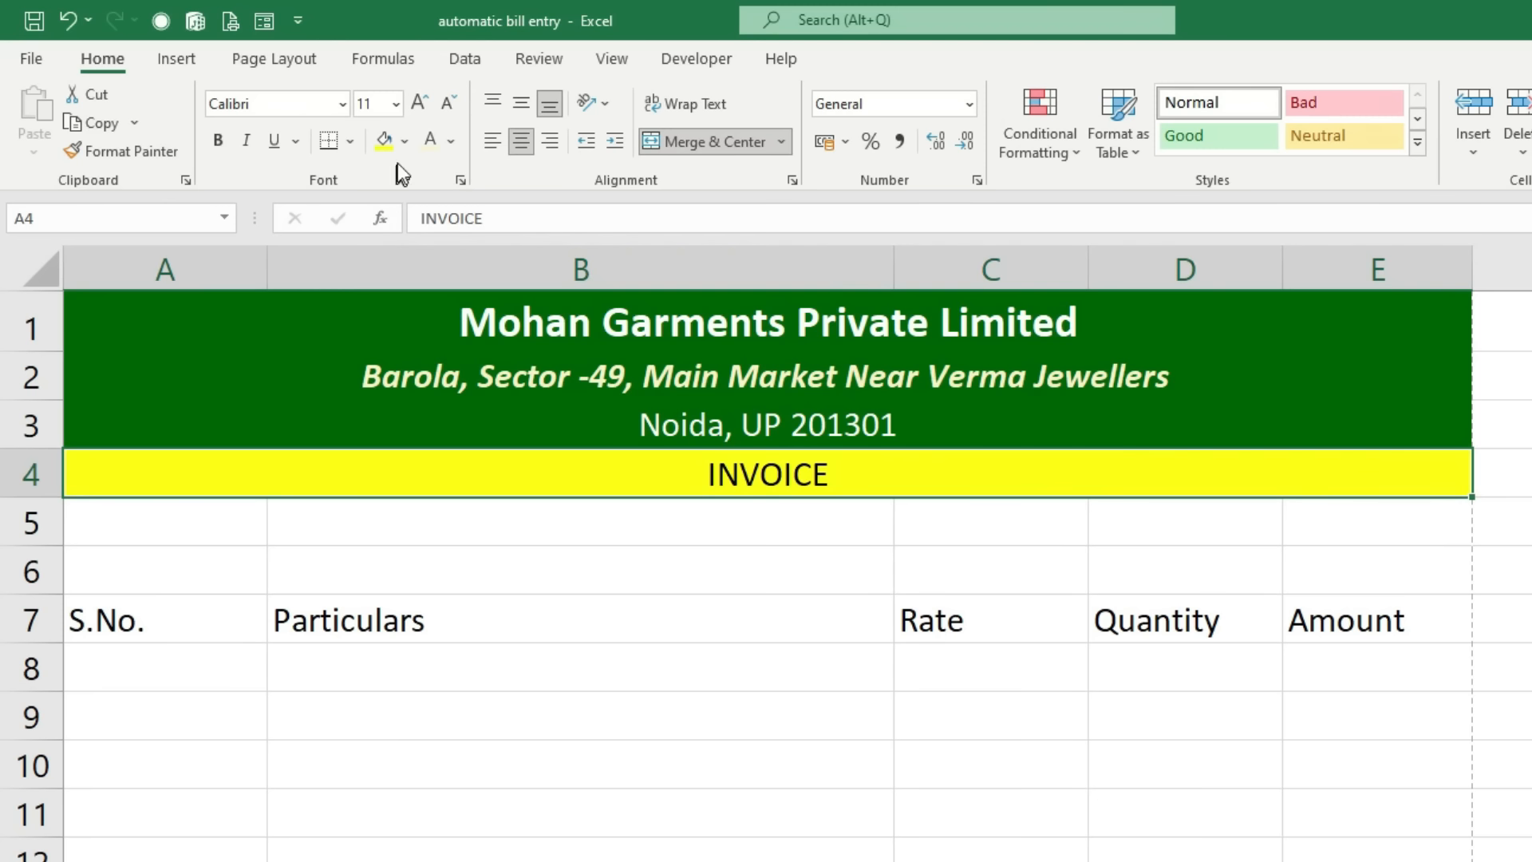
click(217, 141)
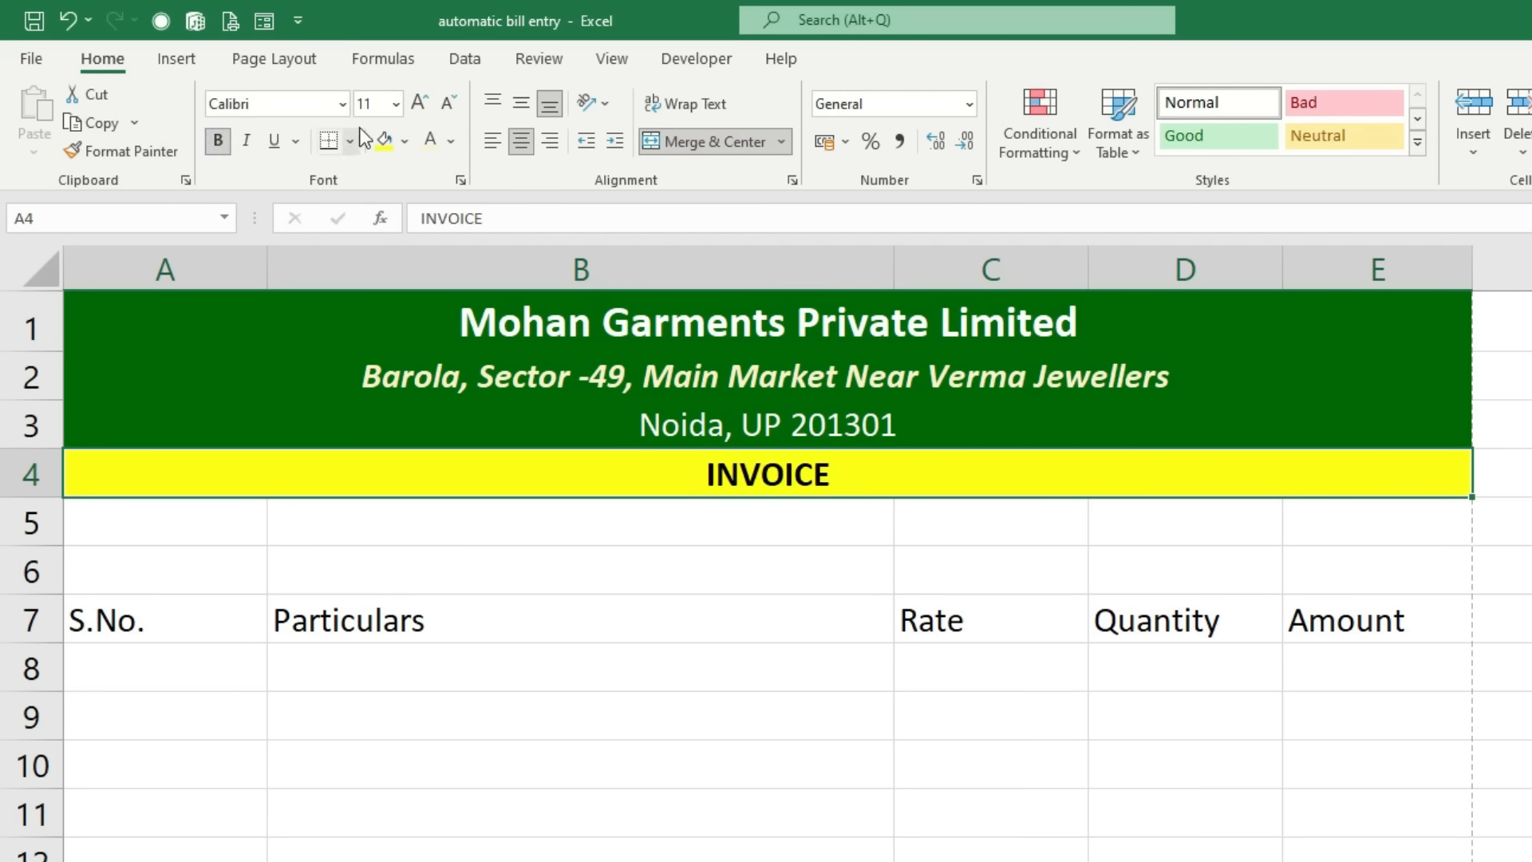
click(422, 103)
click(422, 102)
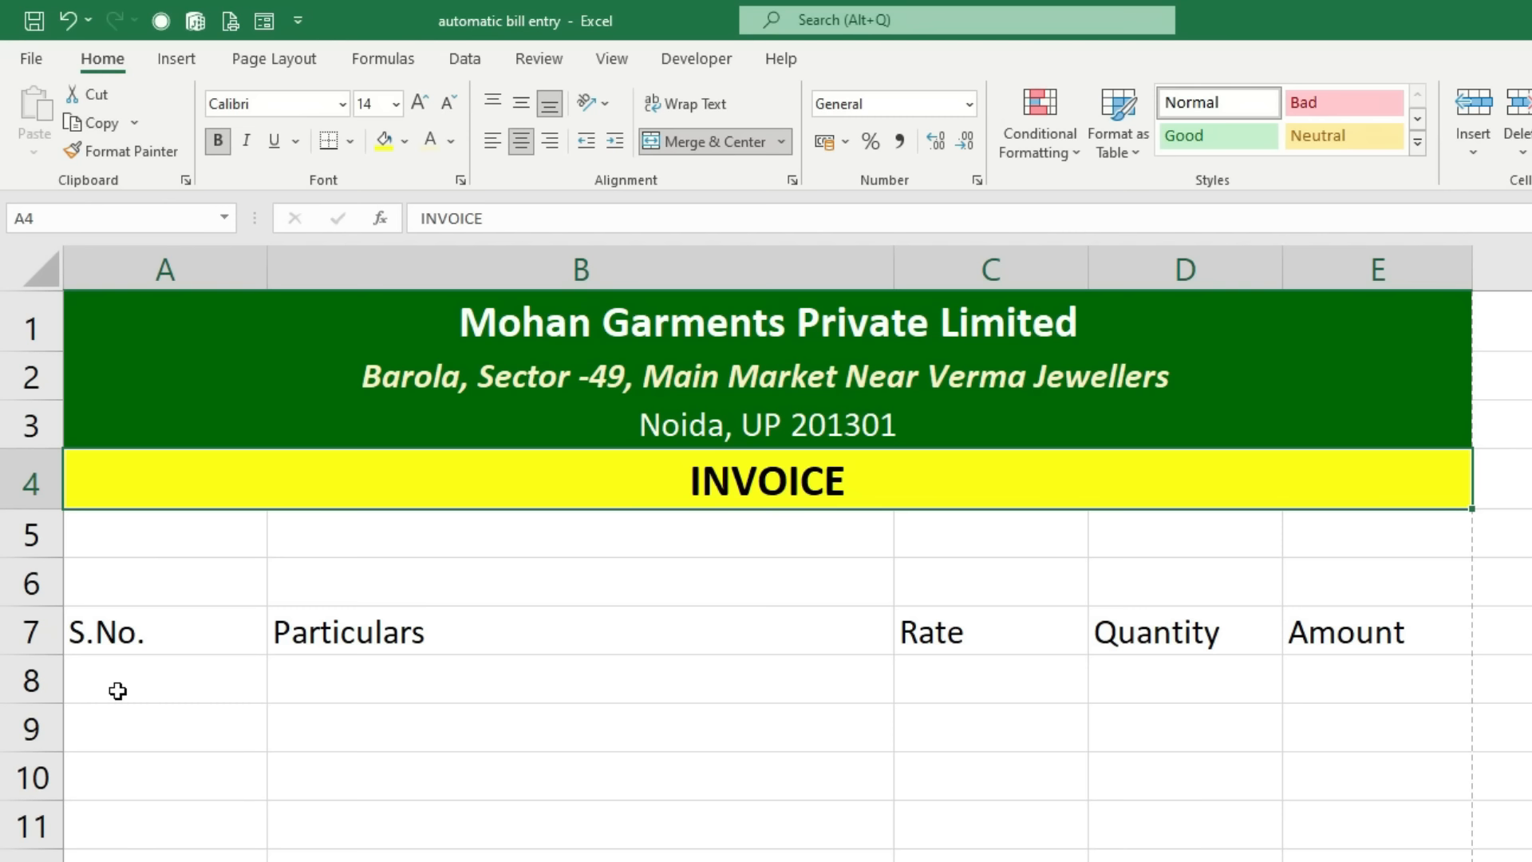
Step: Move the item headings down to row 11 and add Bill No. in A6 and Date.: in C6
drag(165, 636, 1361, 627)
drag(1147, 654, 1146, 838)
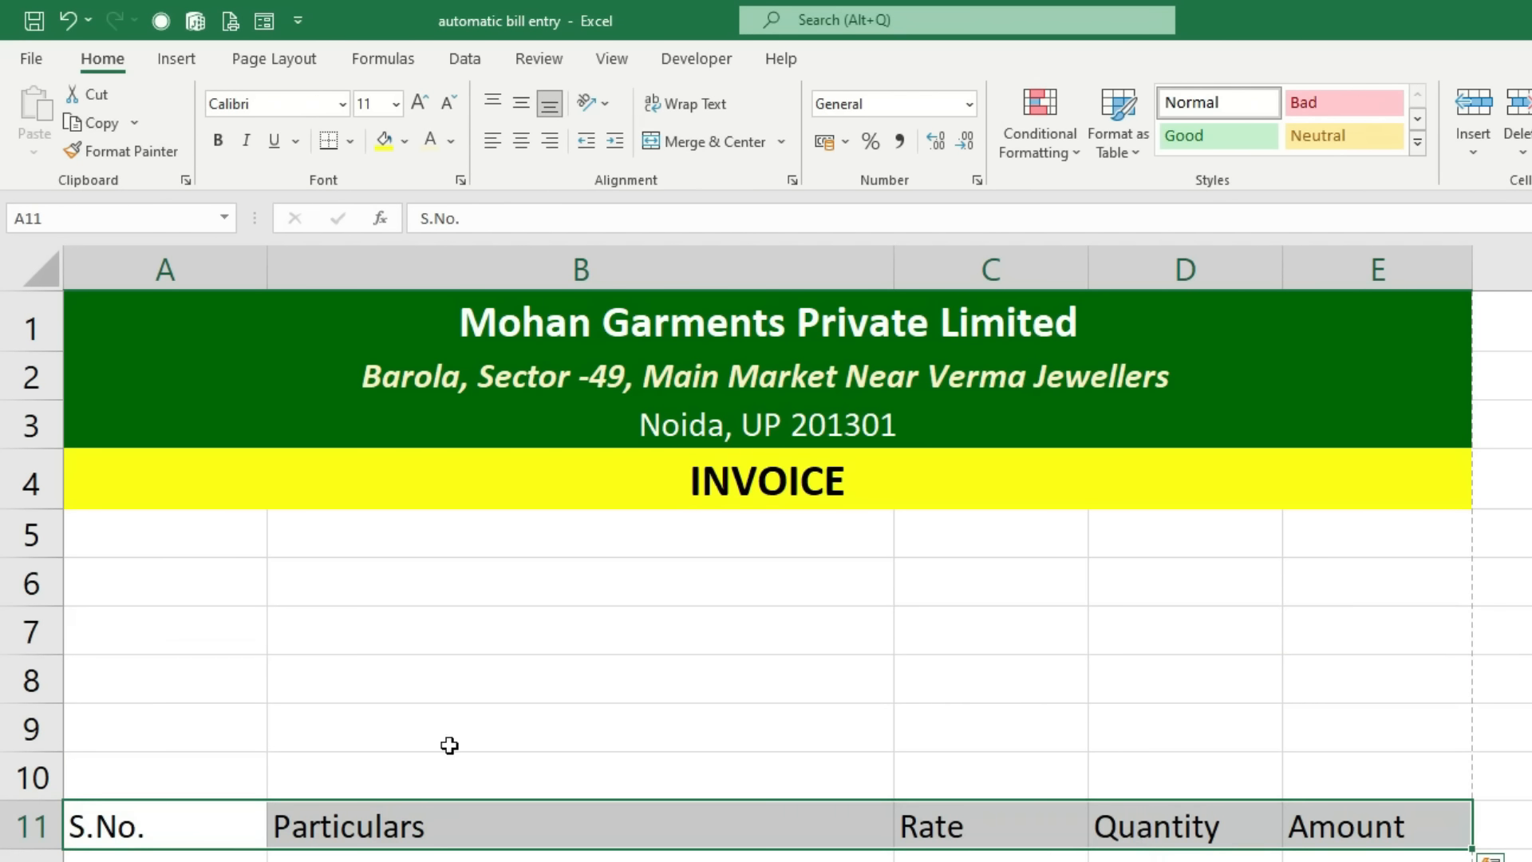
double_click(136, 572)
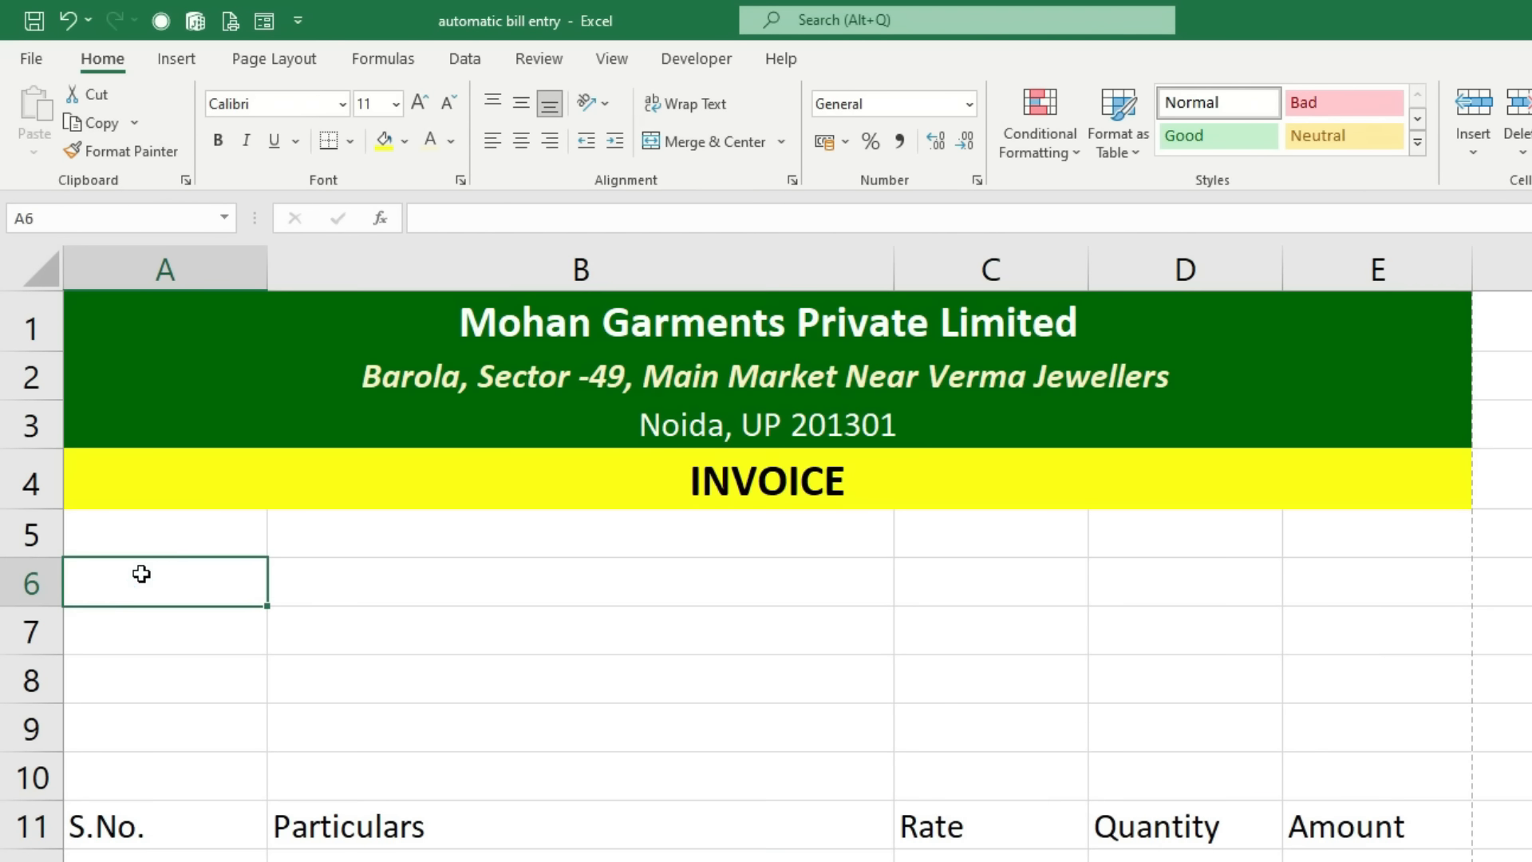
text(Bill No.)
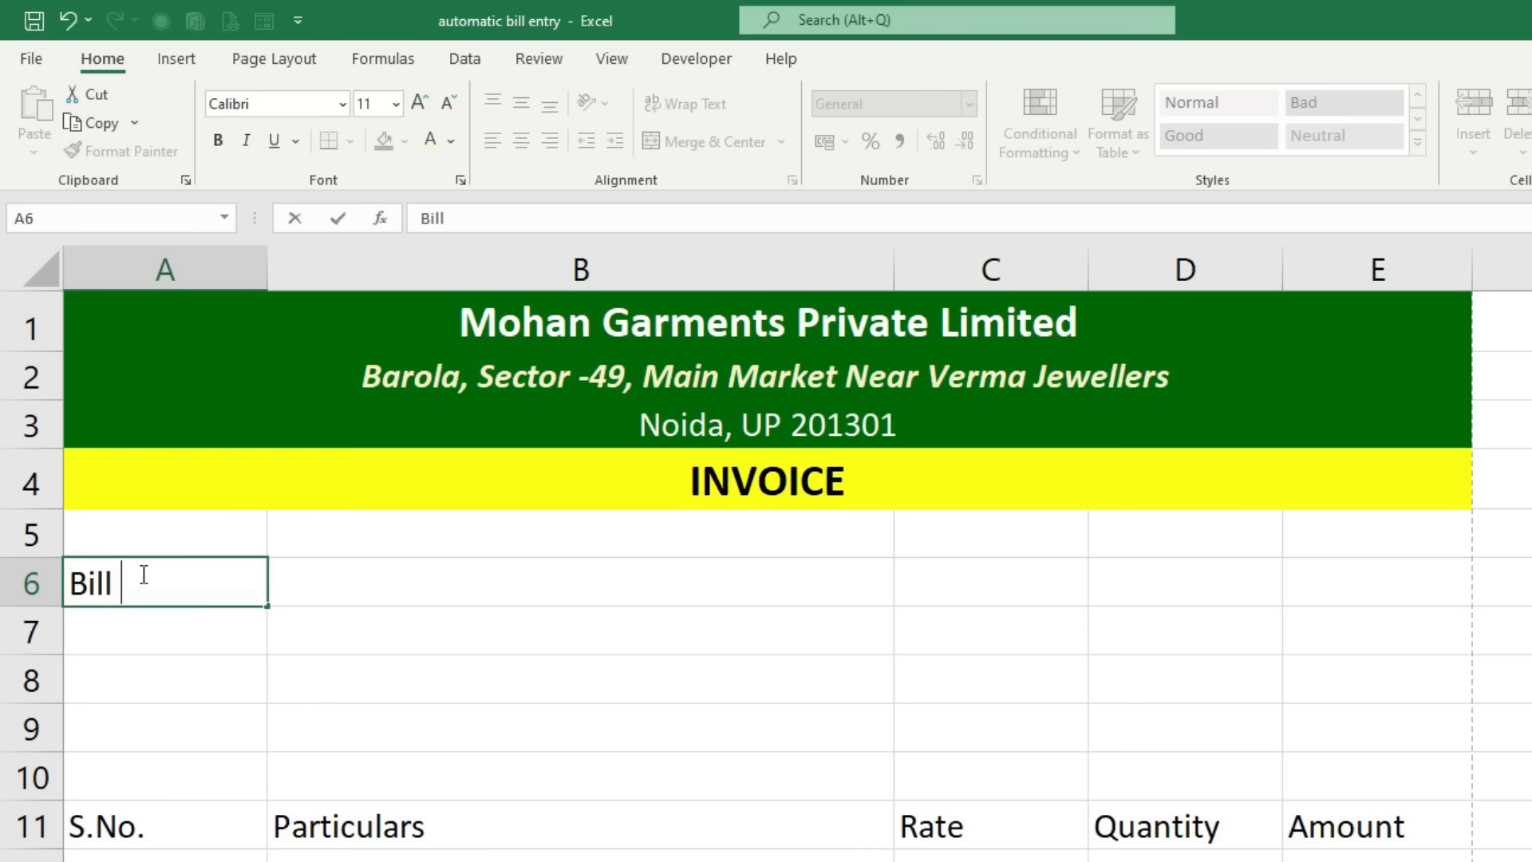
key(Tab)
key(Tab)
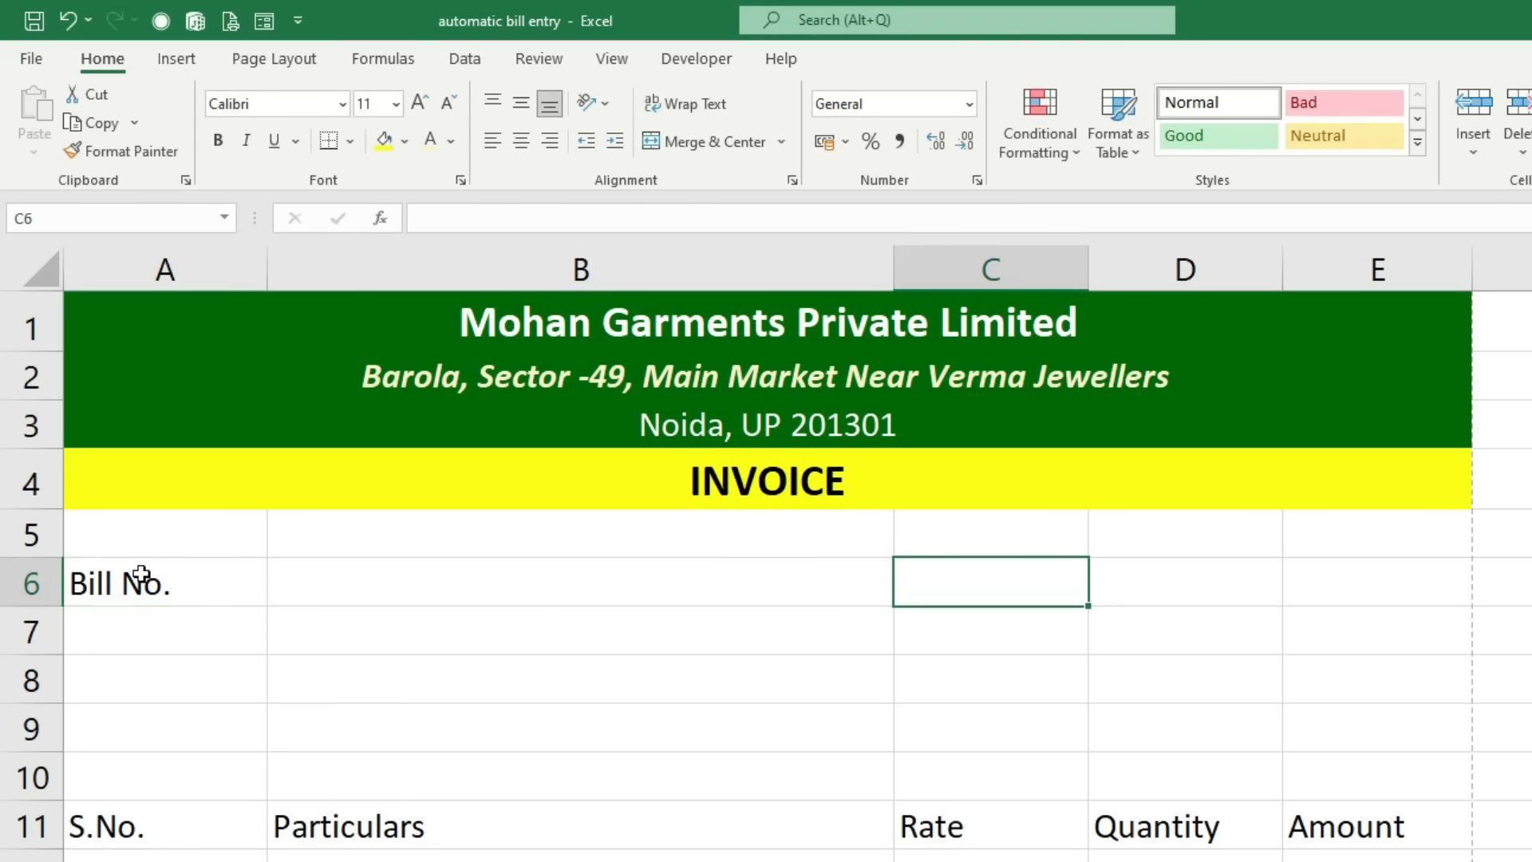
text(Date)
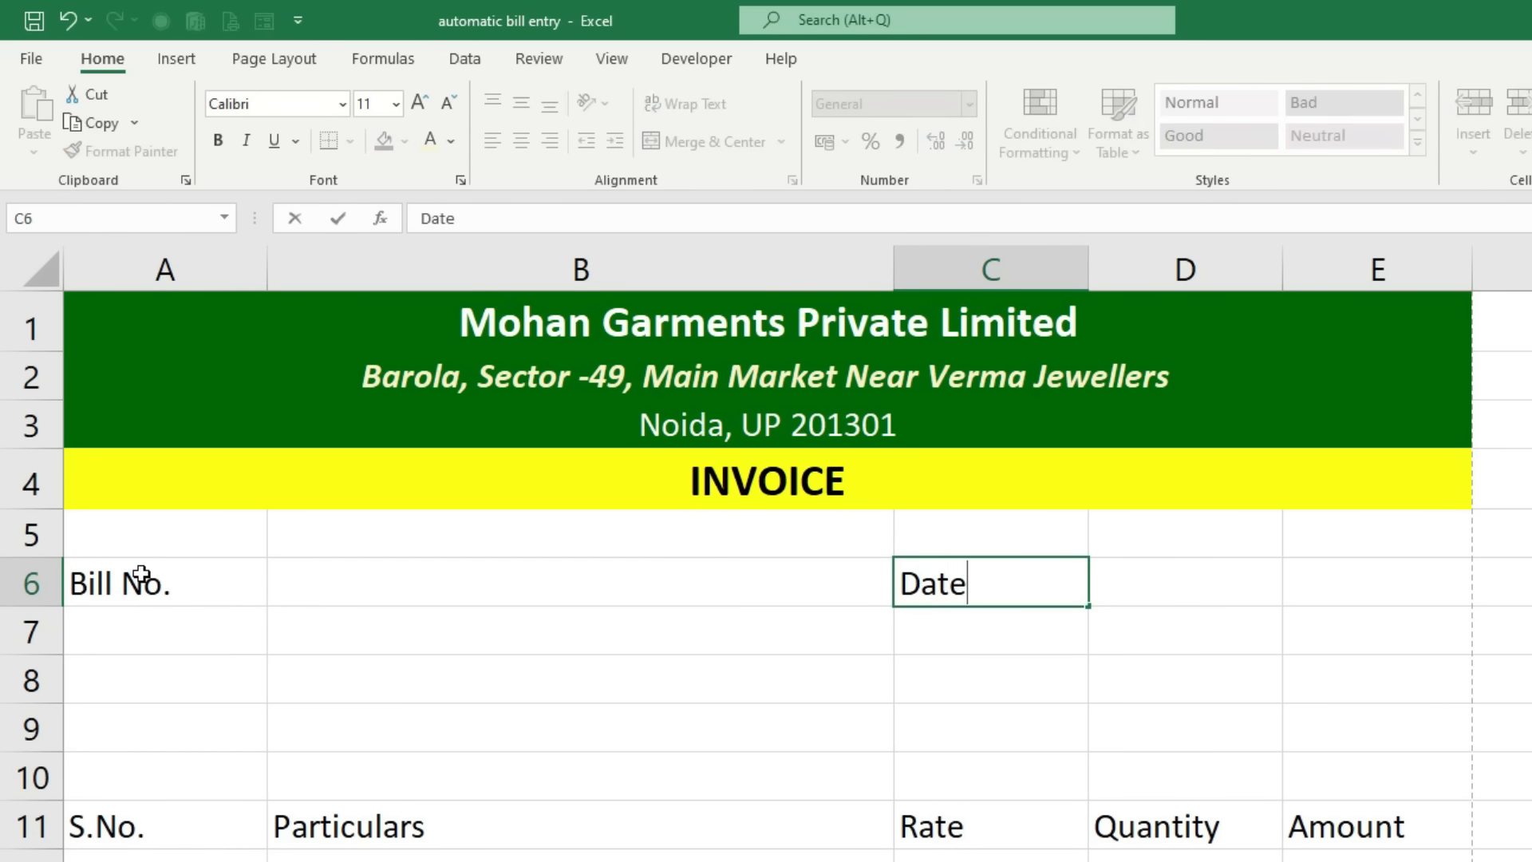
text(.:)
key(Return)
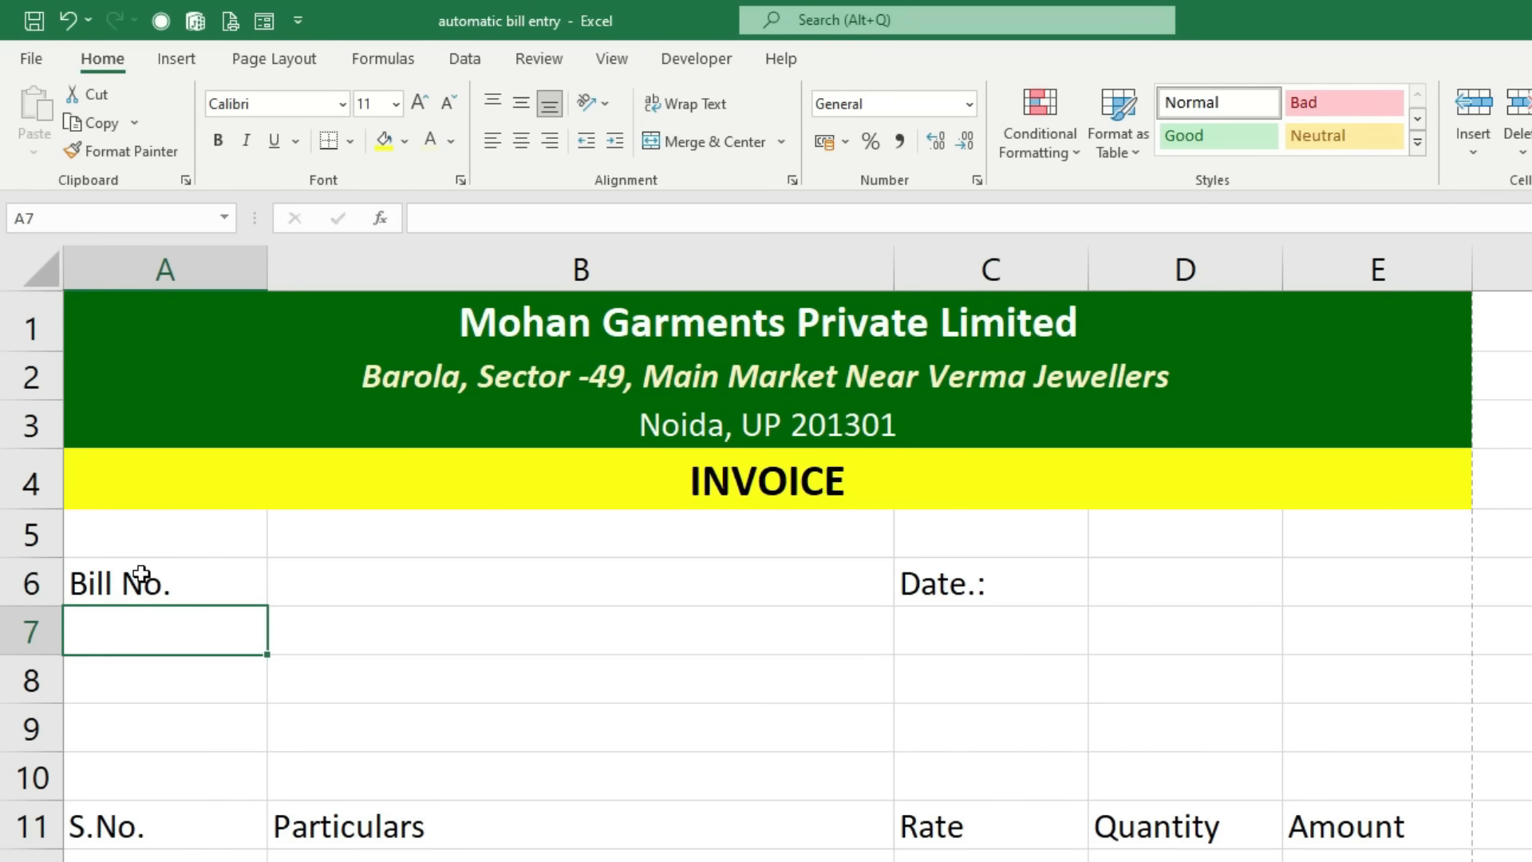
key(Return)
Step: Enter the Name :, Contact and Address labels in A8 to A10
text(Cu)
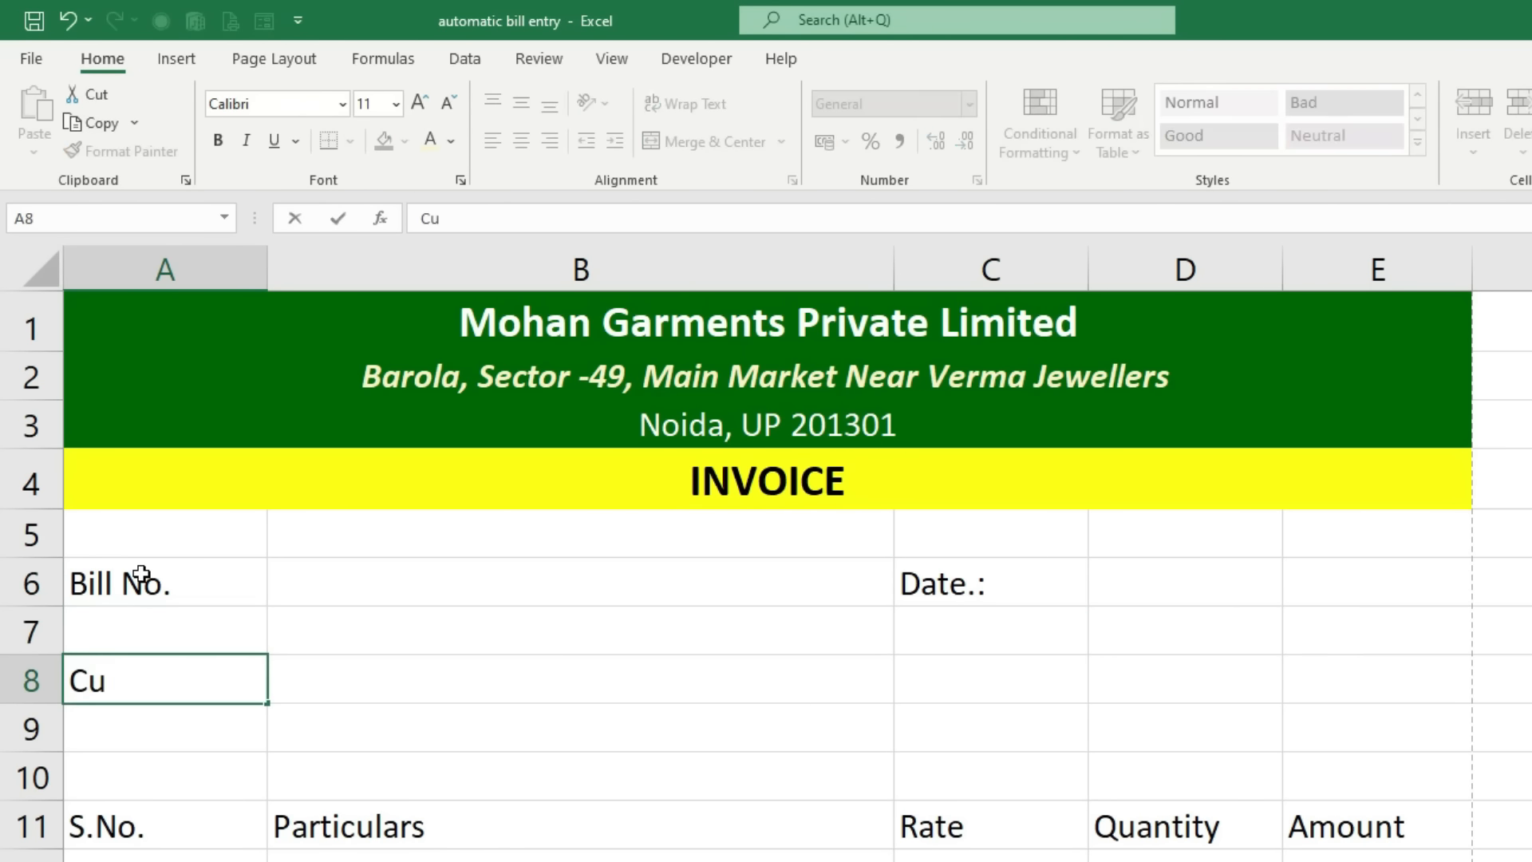
key(BackSpace)
key(BackSpace)
text(Name)
key(Return)
text(D)
key(BackSpace)
text(Co)
text(ntact)
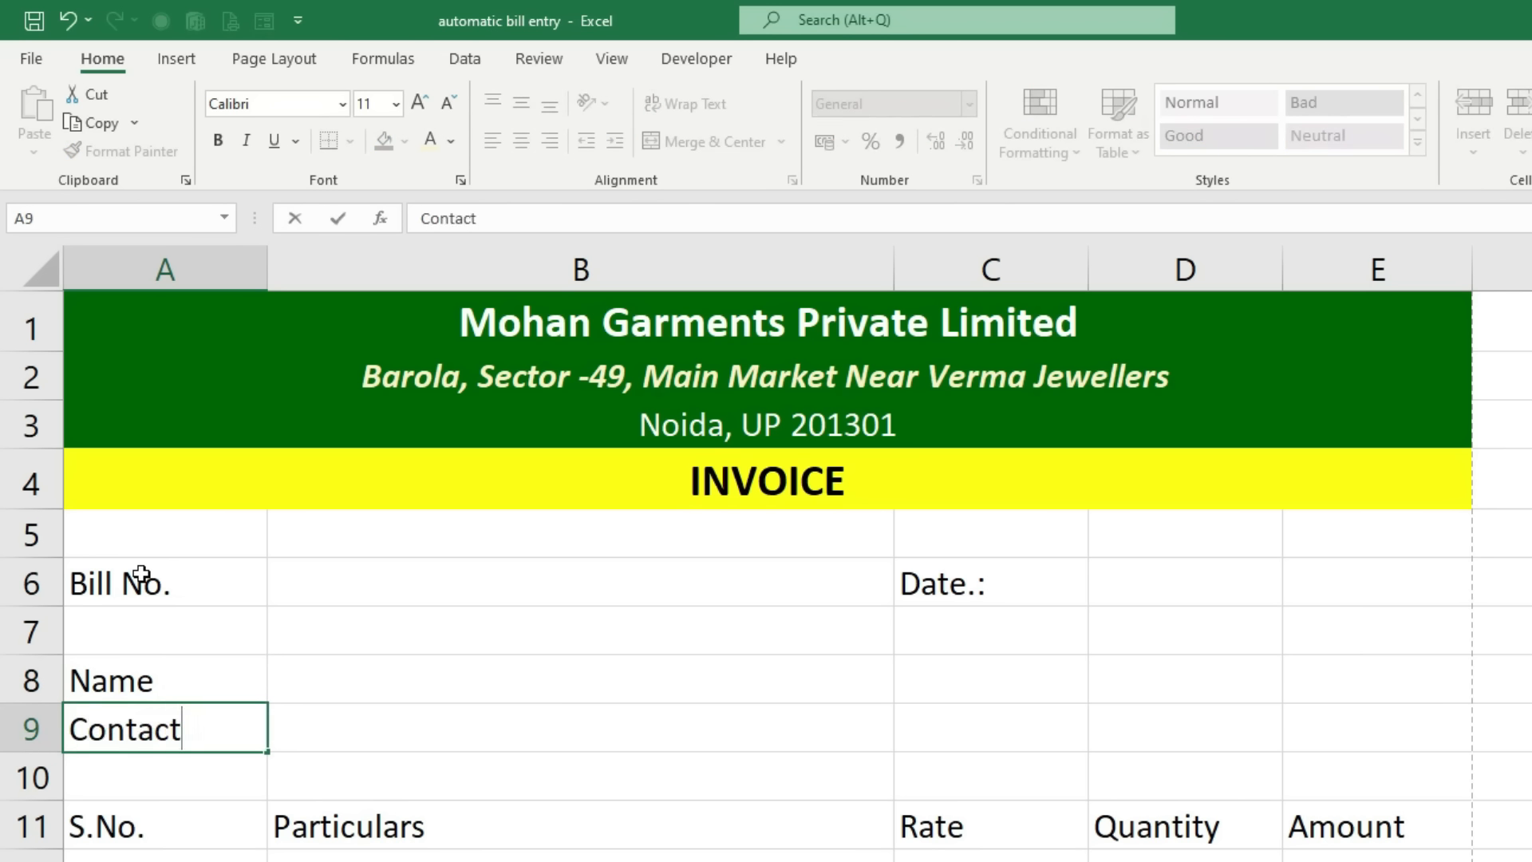
key(Return)
text(Address)
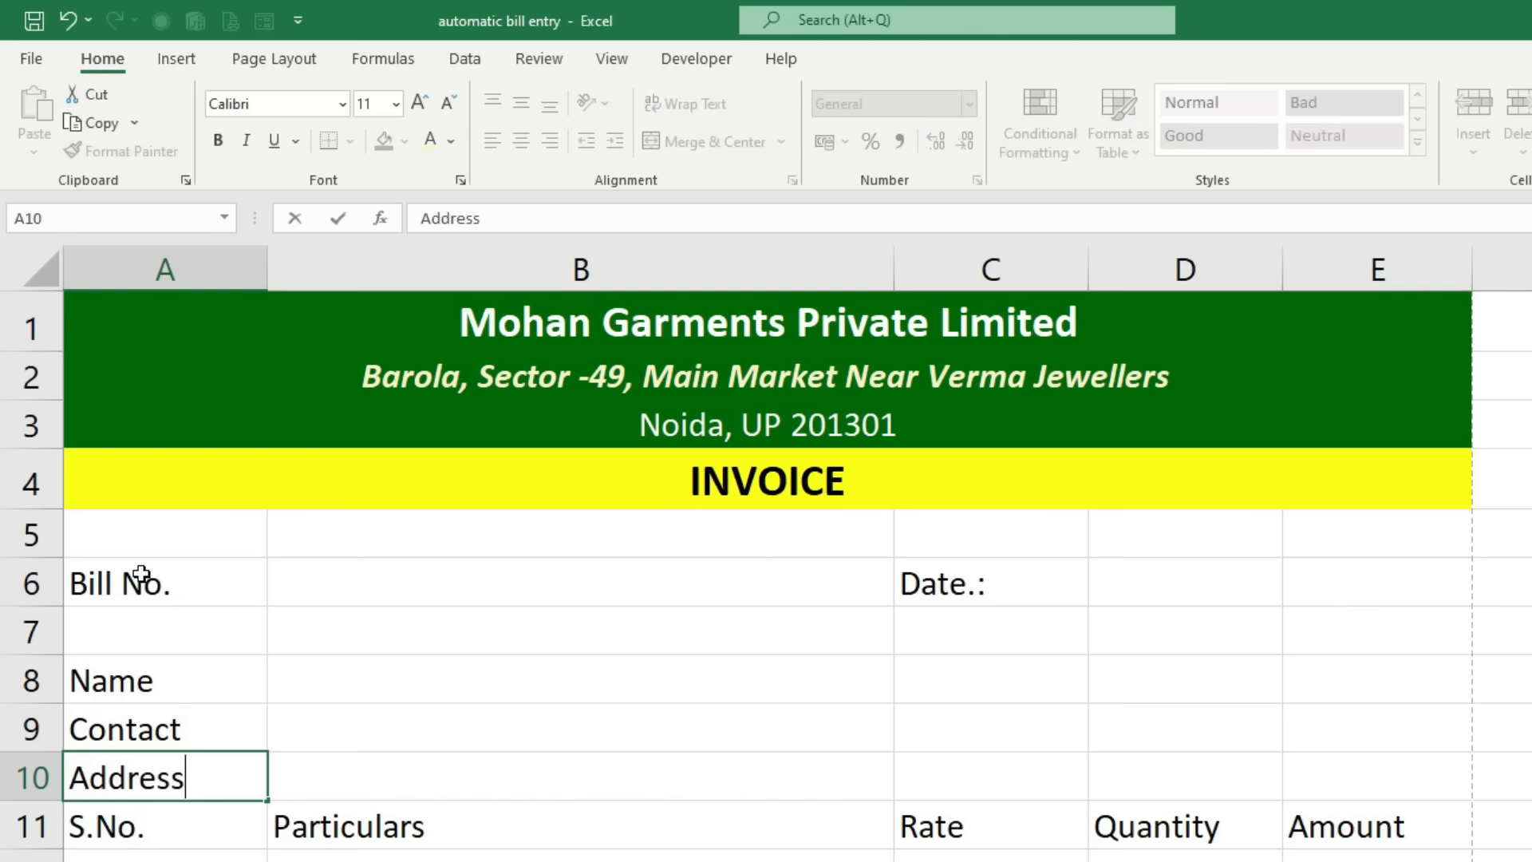
click(186, 691)
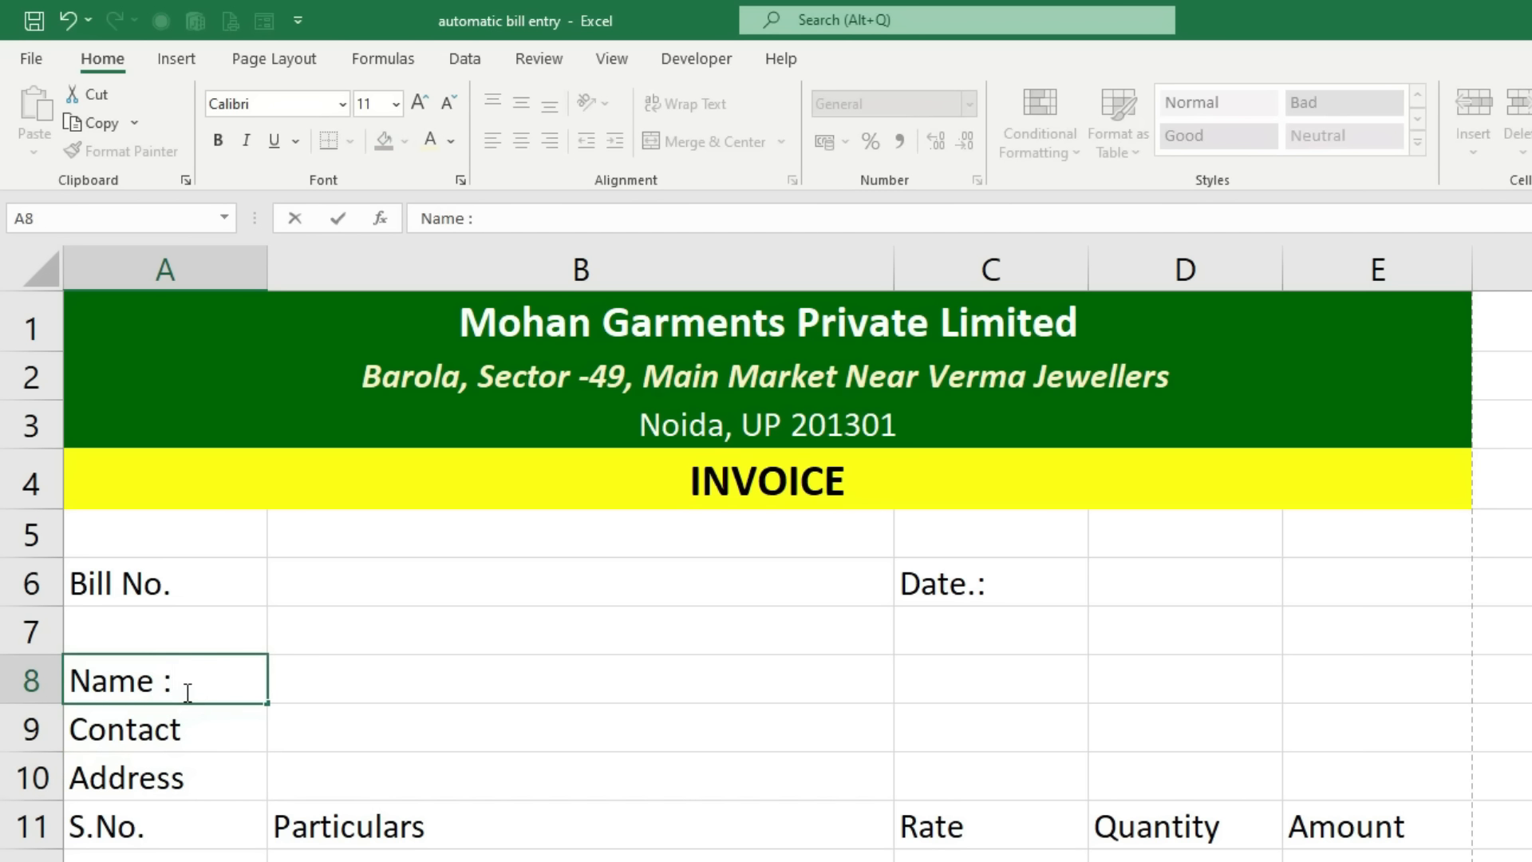
key(Return)
Step: Move the item headings to row 12 and make them bold and centred on yellow fill
drag(165, 826, 1420, 854)
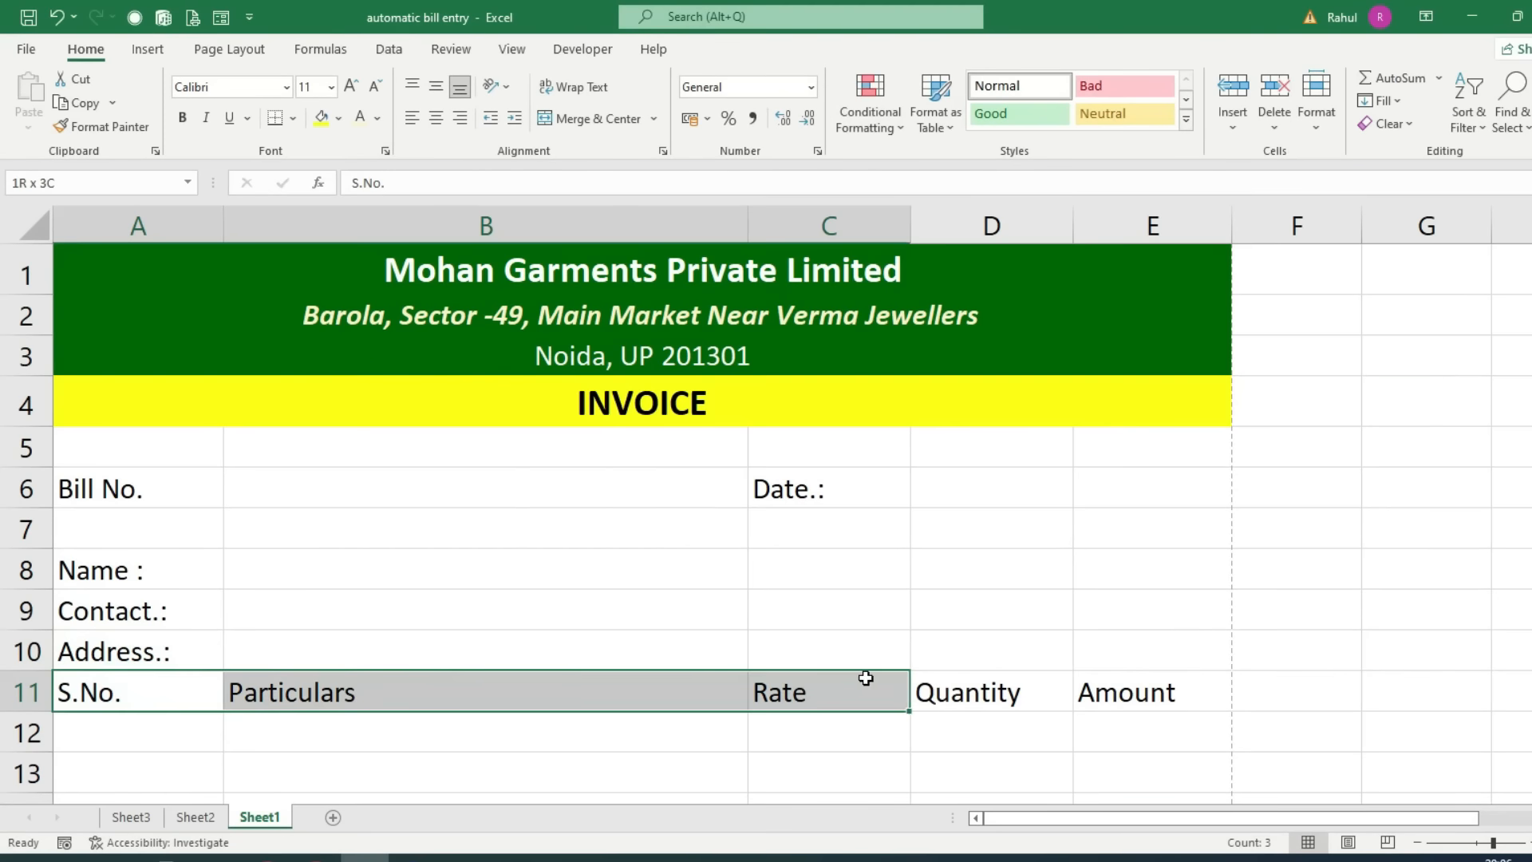
drag(1188, 714, 1181, 733)
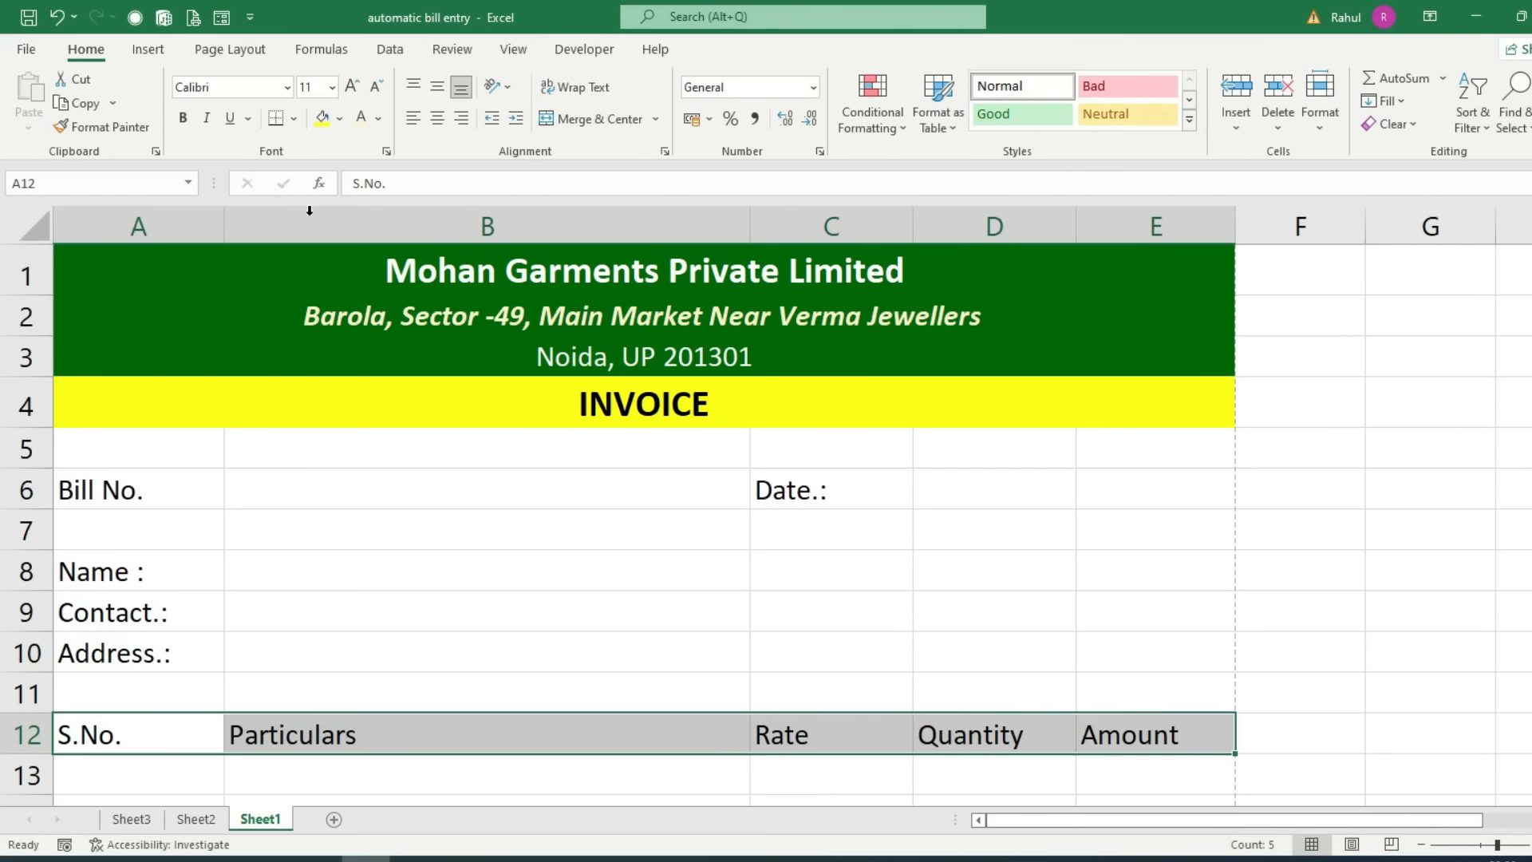
click(320, 119)
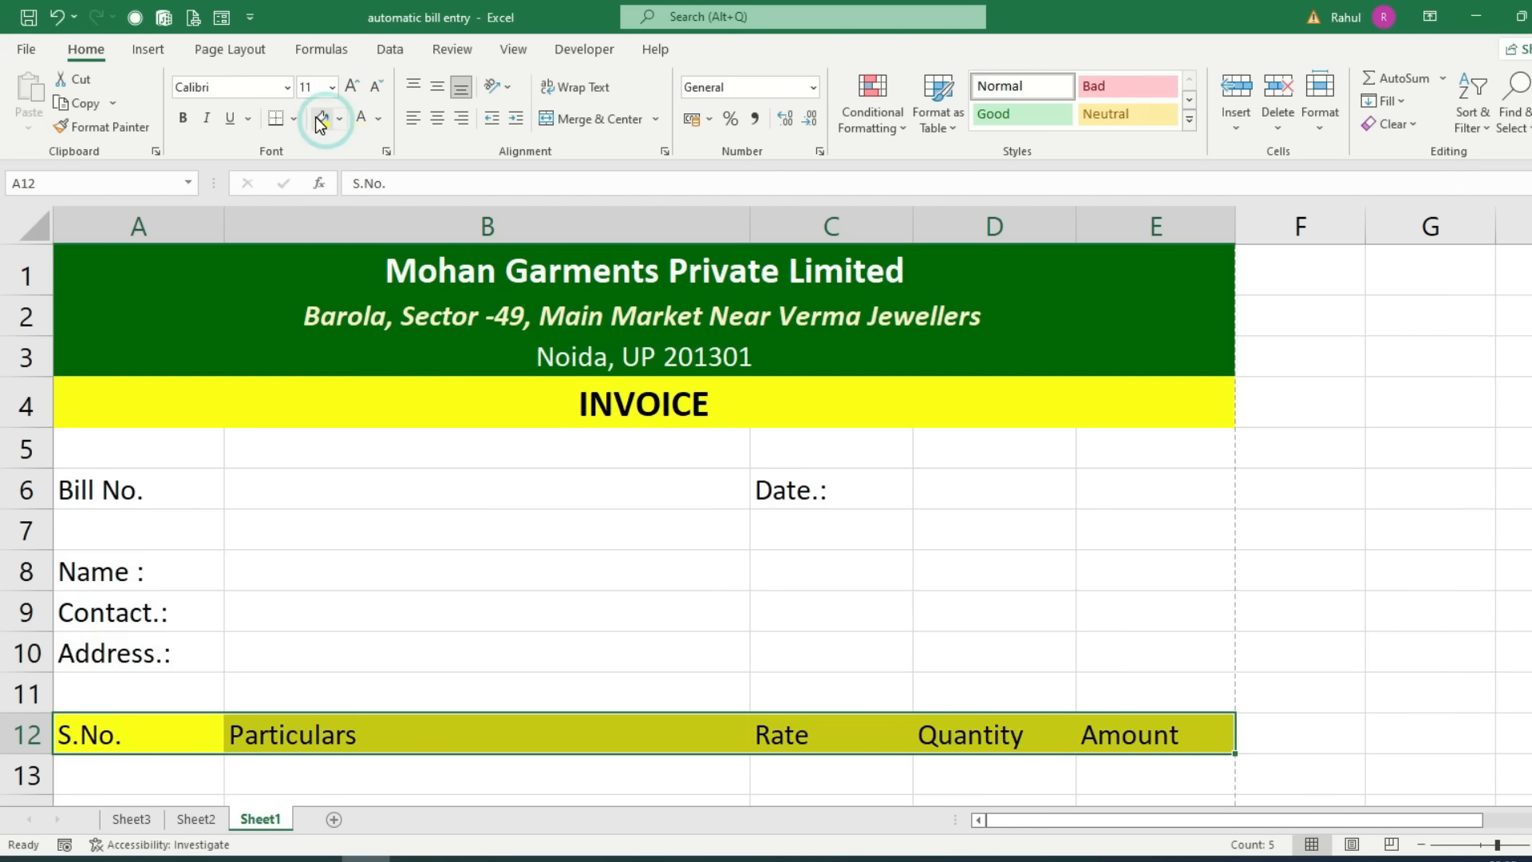
click(188, 118)
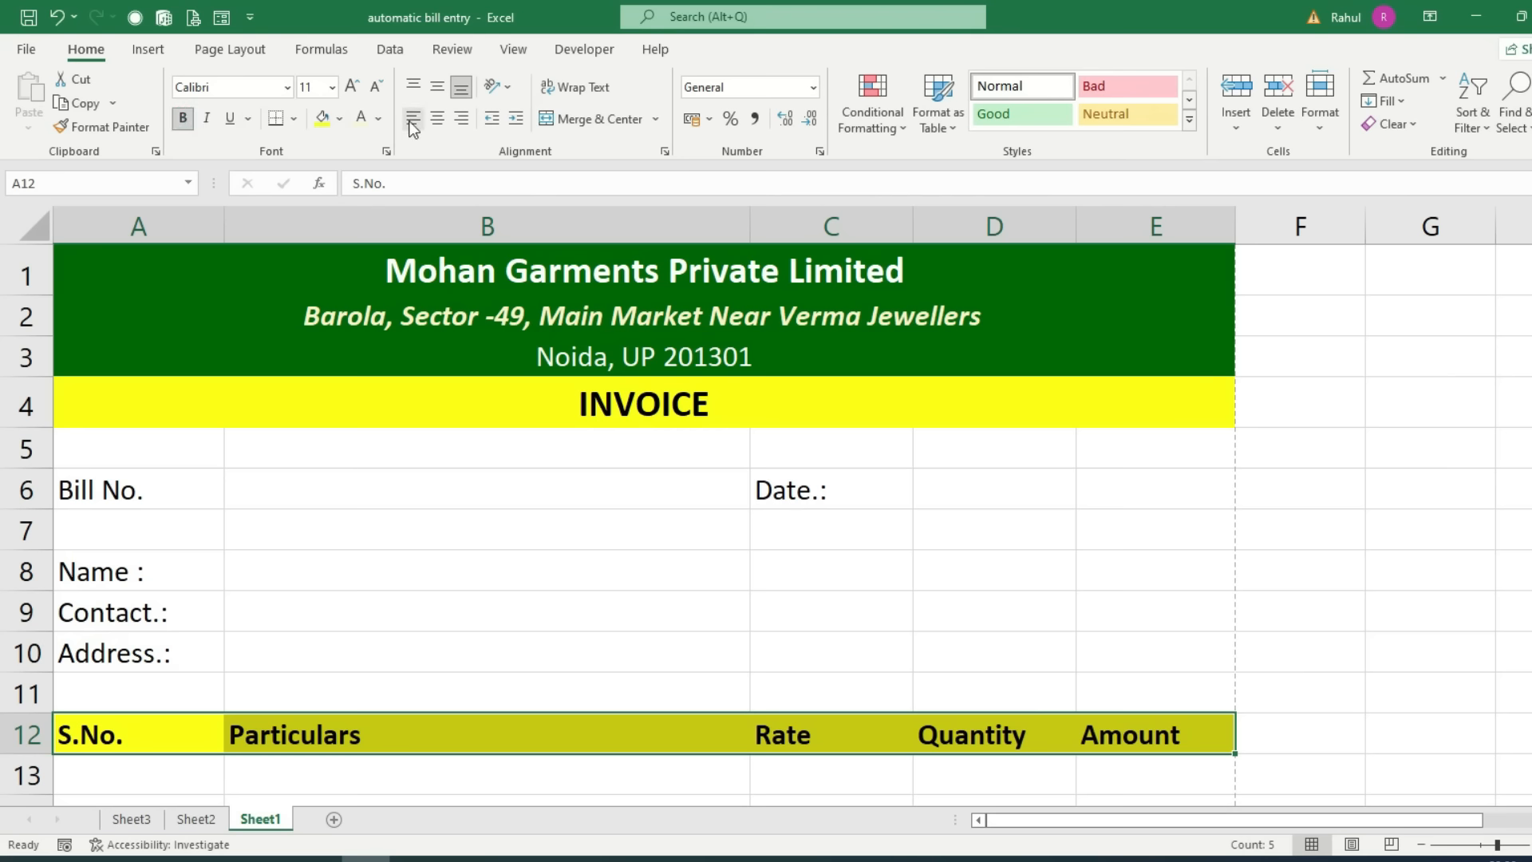
click(437, 118)
scroll(503, 410, down, 1)
scroll(502, 410, up, 1)
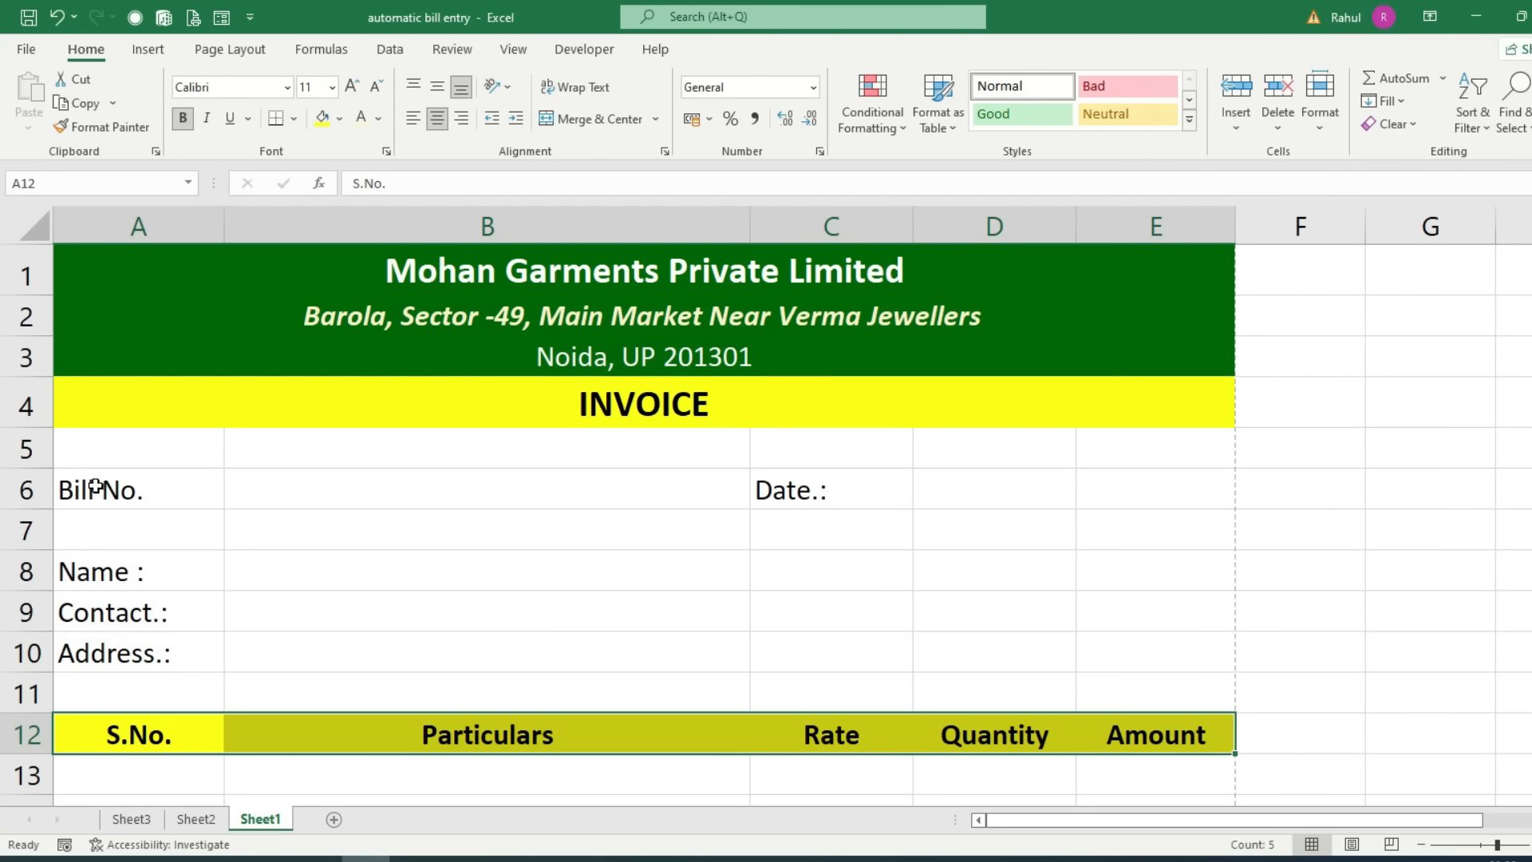
drag(95, 486, 1165, 493)
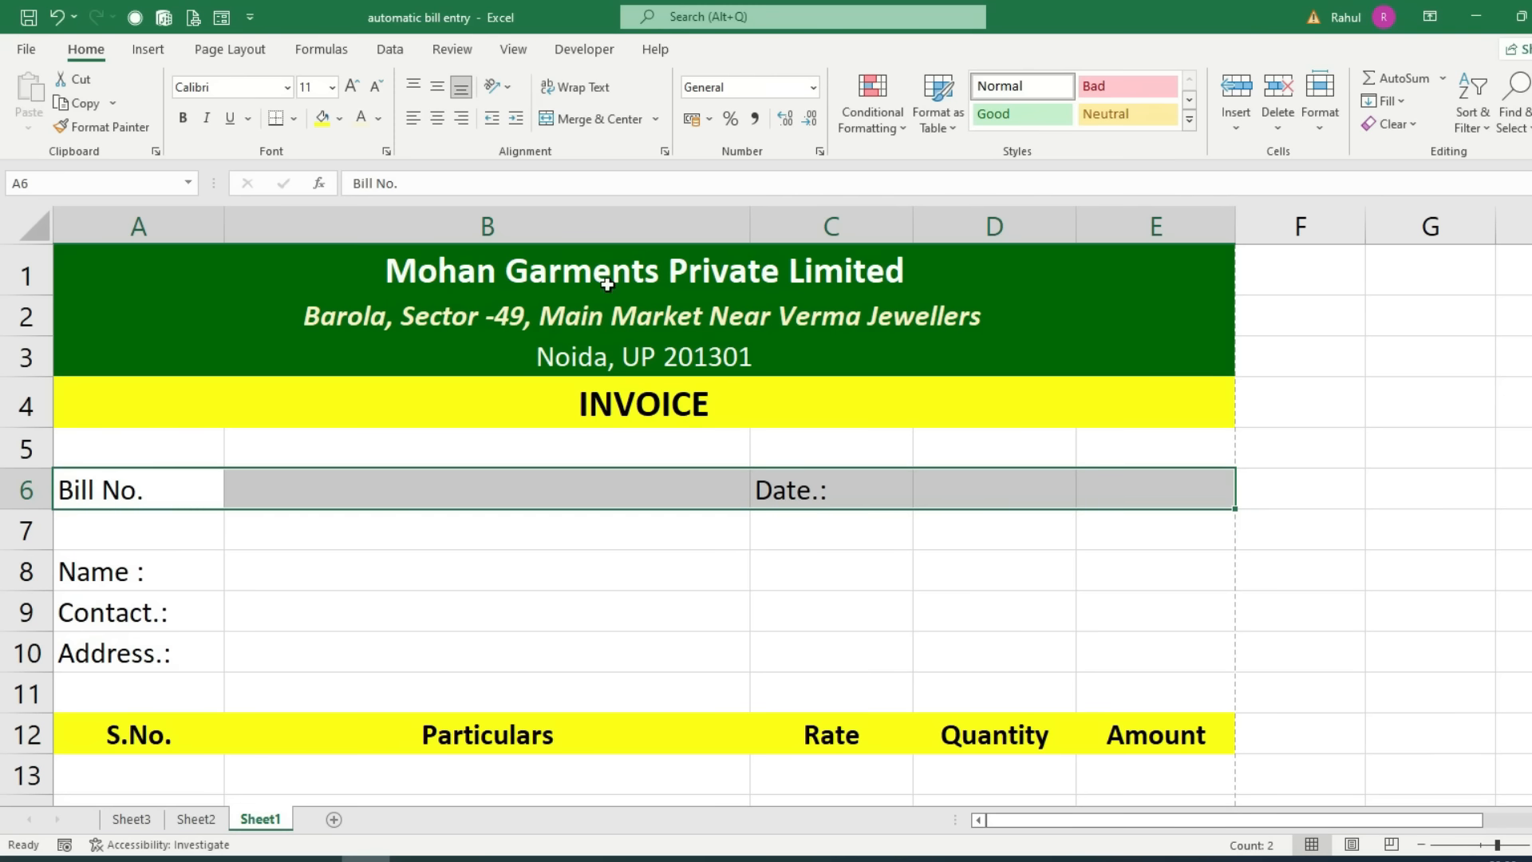
Step: Fill A6:E6 light tan, bold Bill No. and Date.:, and merge D6:E6
click(340, 120)
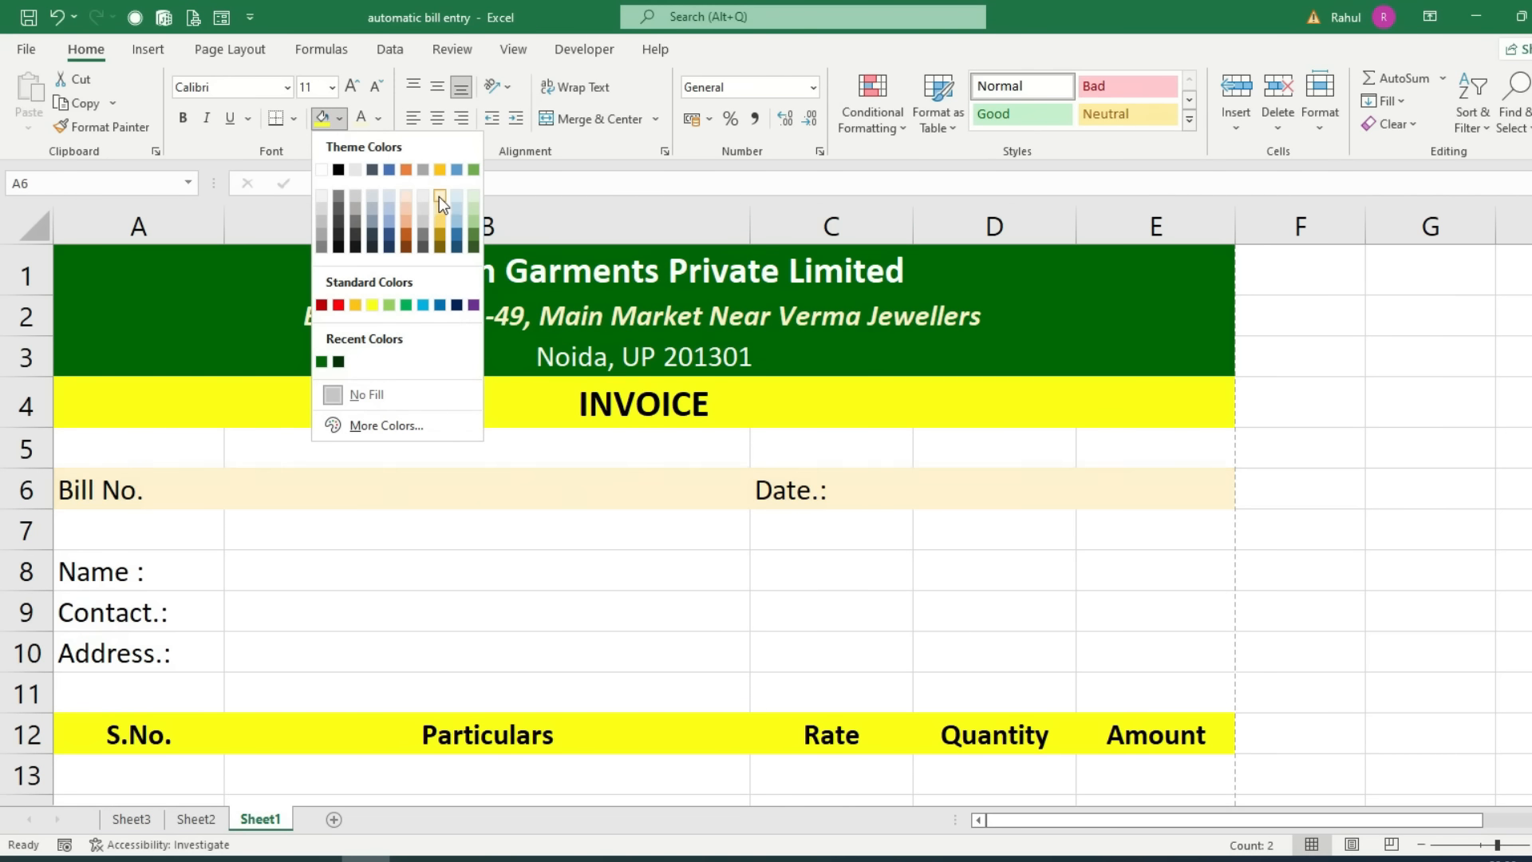
click(439, 196)
click(190, 122)
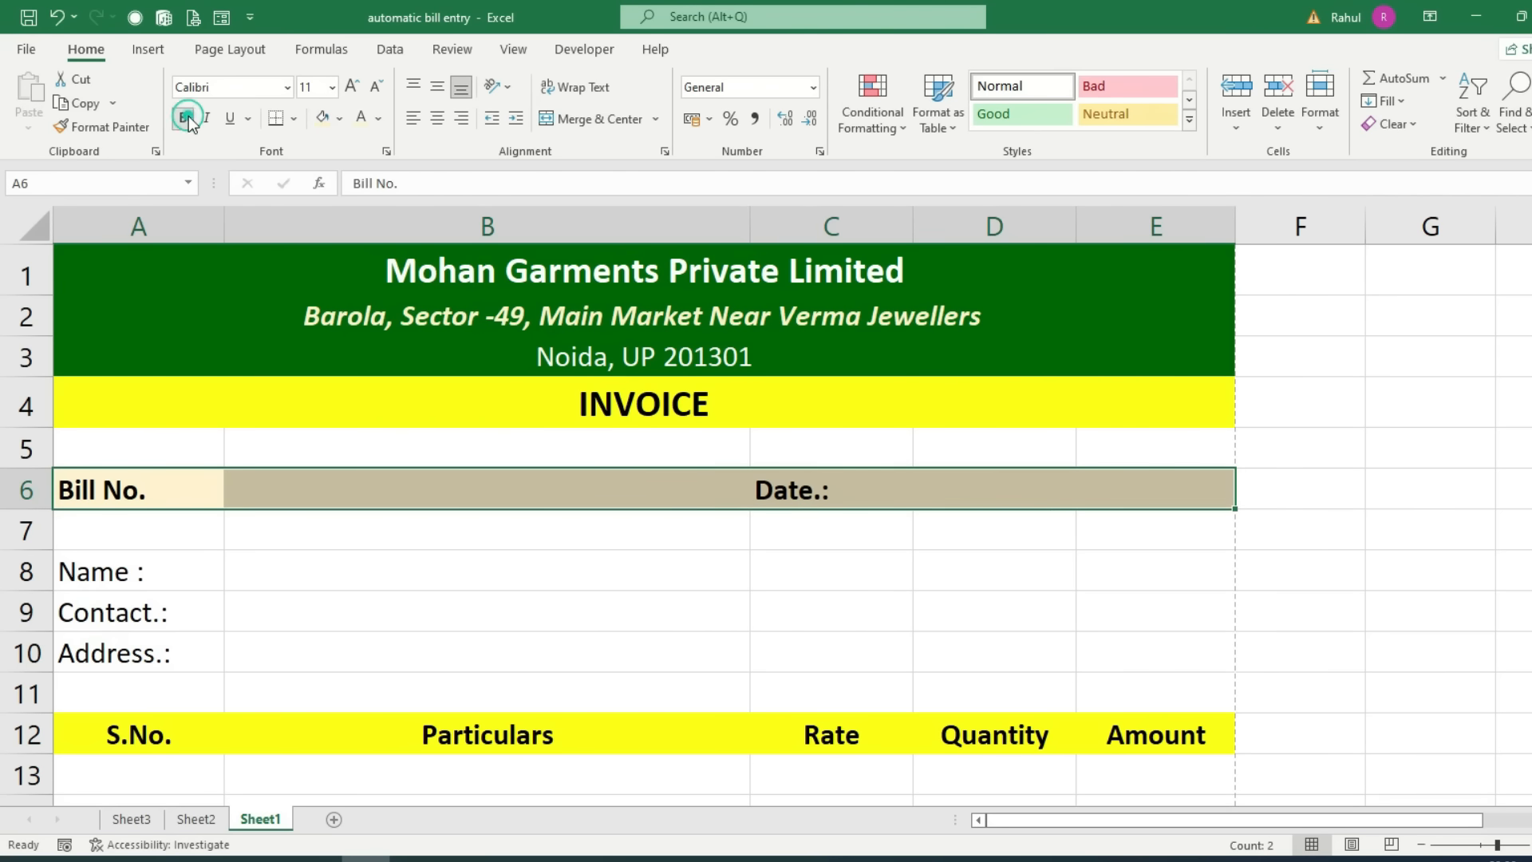
drag(965, 491, 1124, 486)
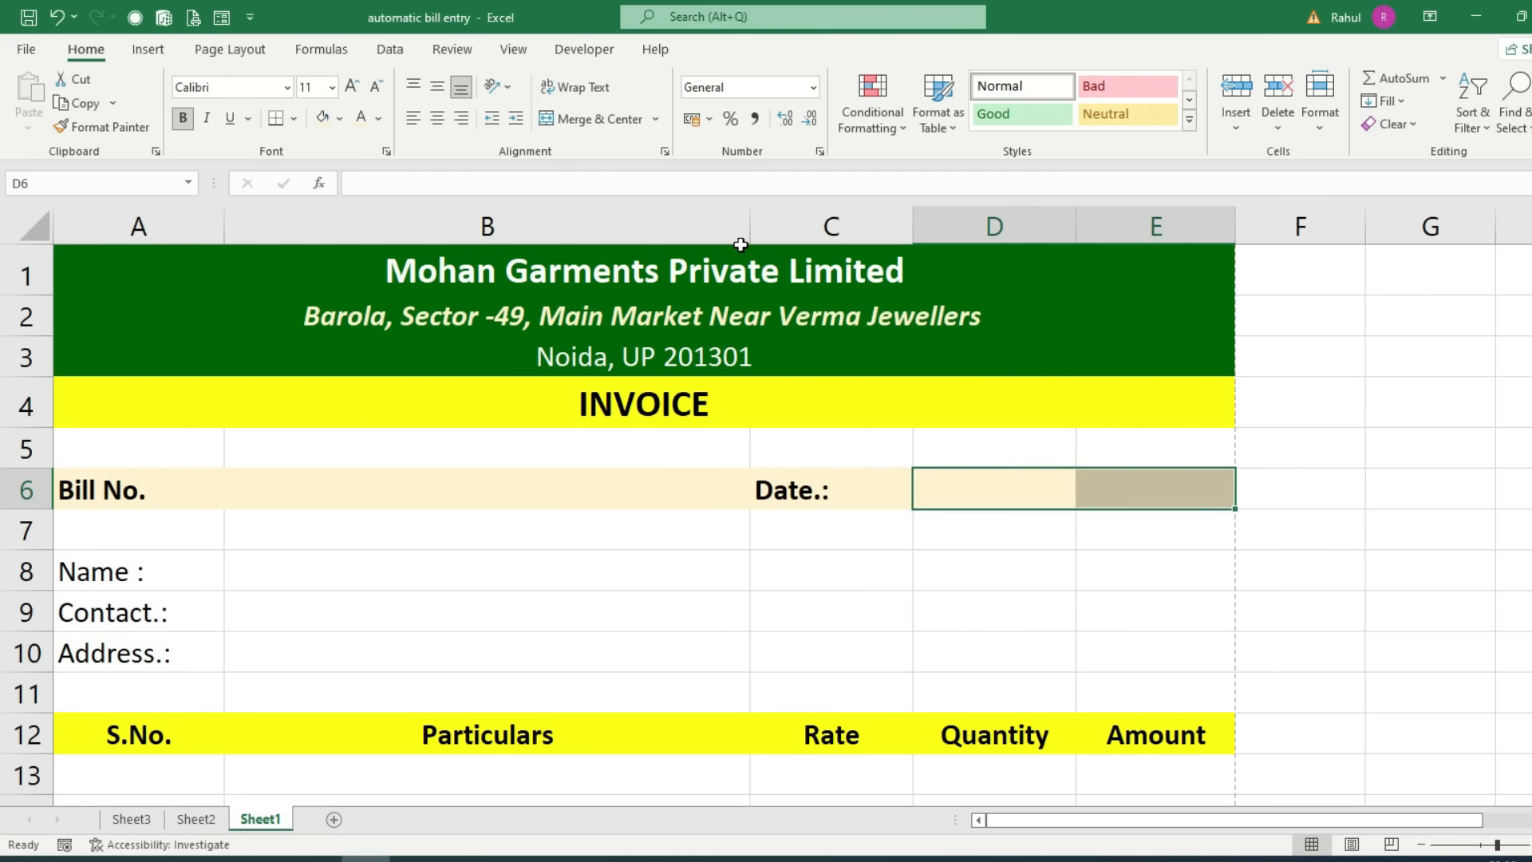
click(600, 120)
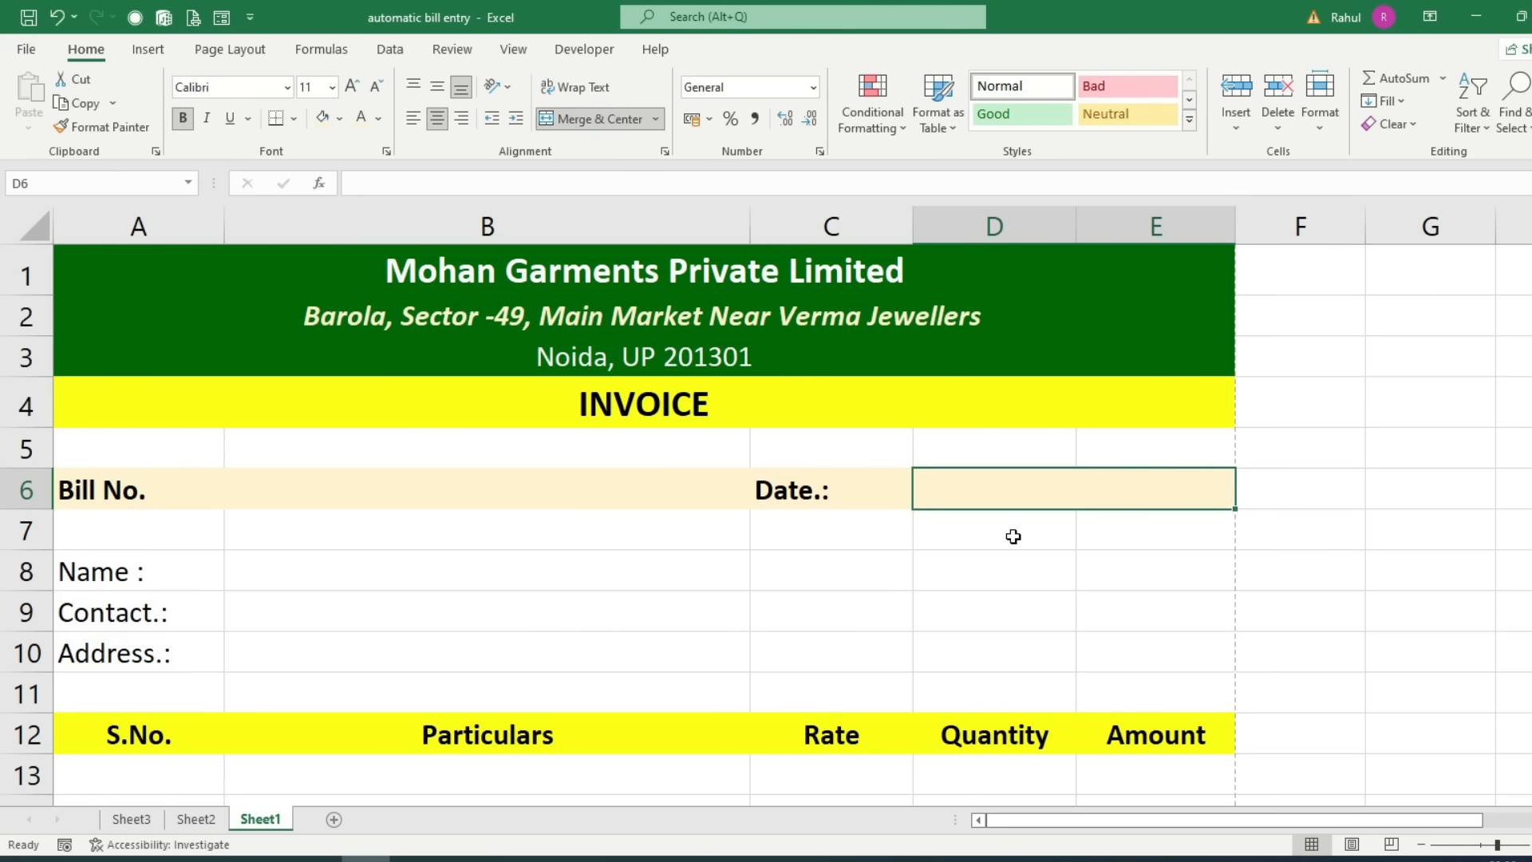
scroll(452, 580, down, 2)
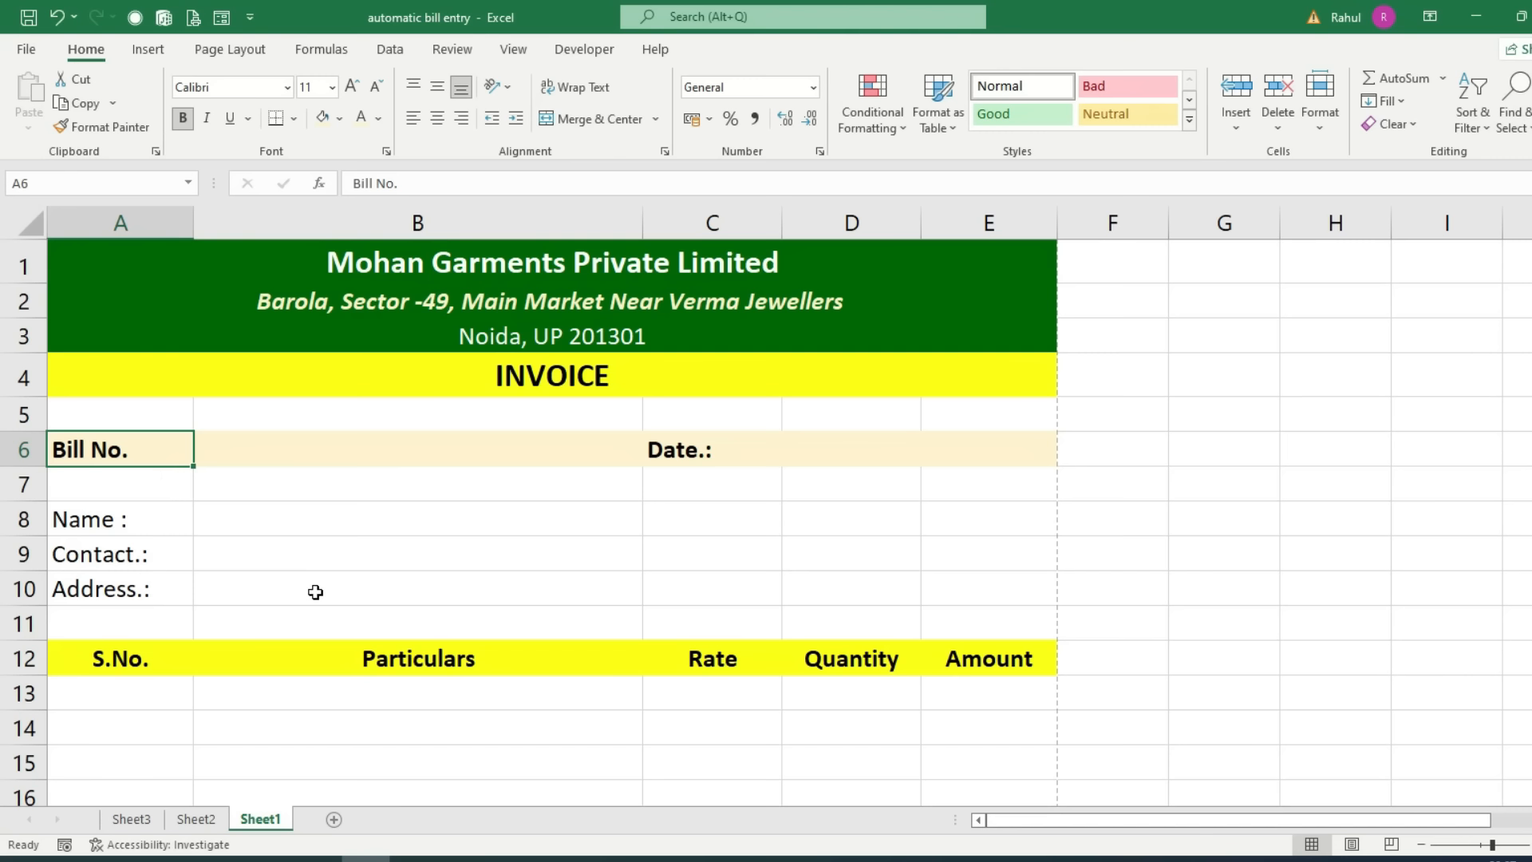
Step: Set the labels and headings from row 6 downward to font size 14
ctrl+scroll(315, 592, up, 1)
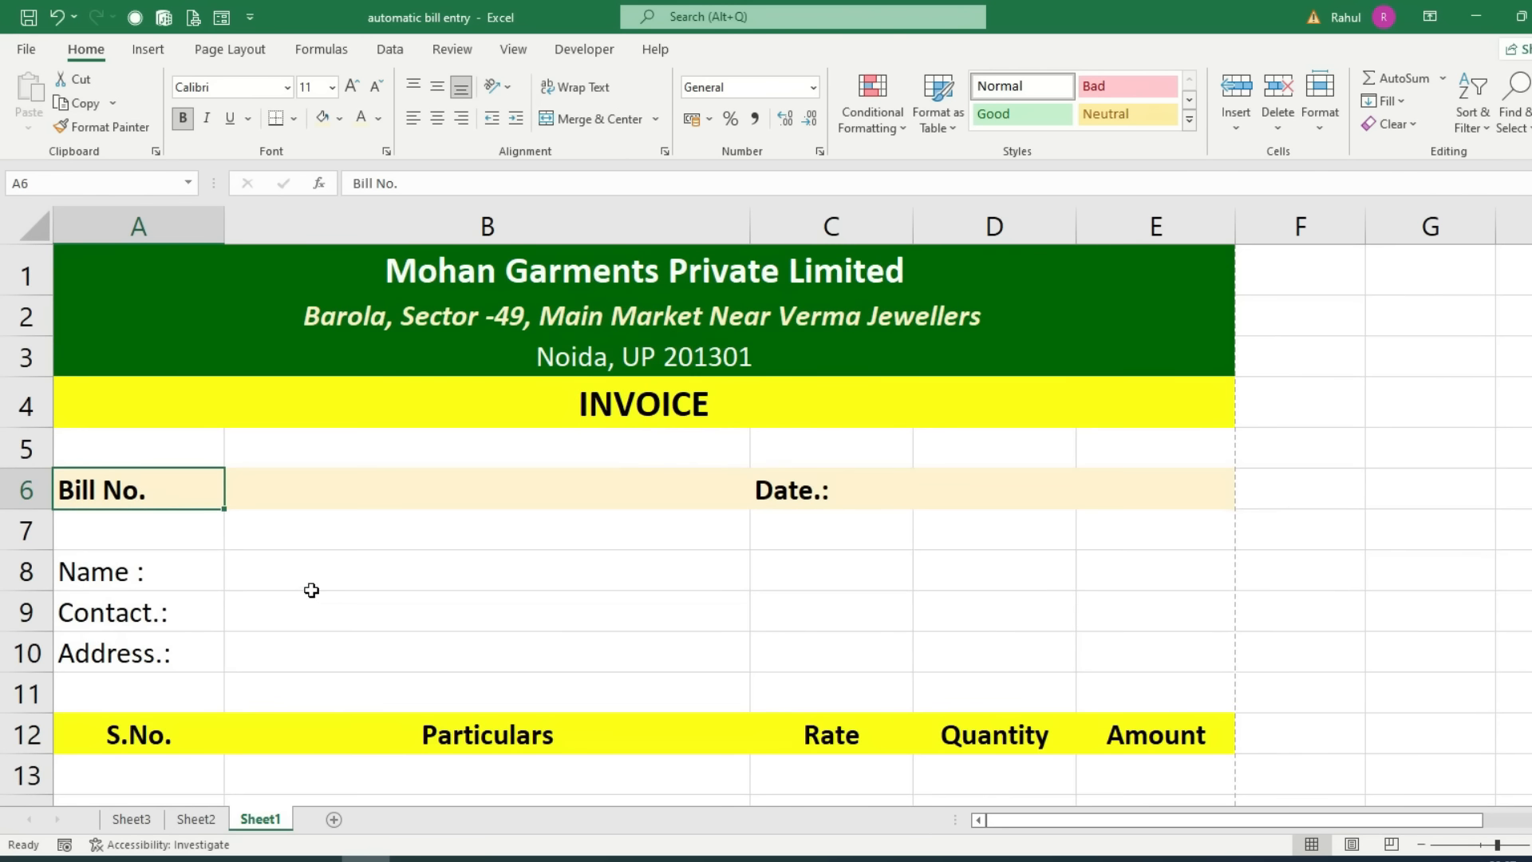
ctrl+scroll(312, 590, down, 1)
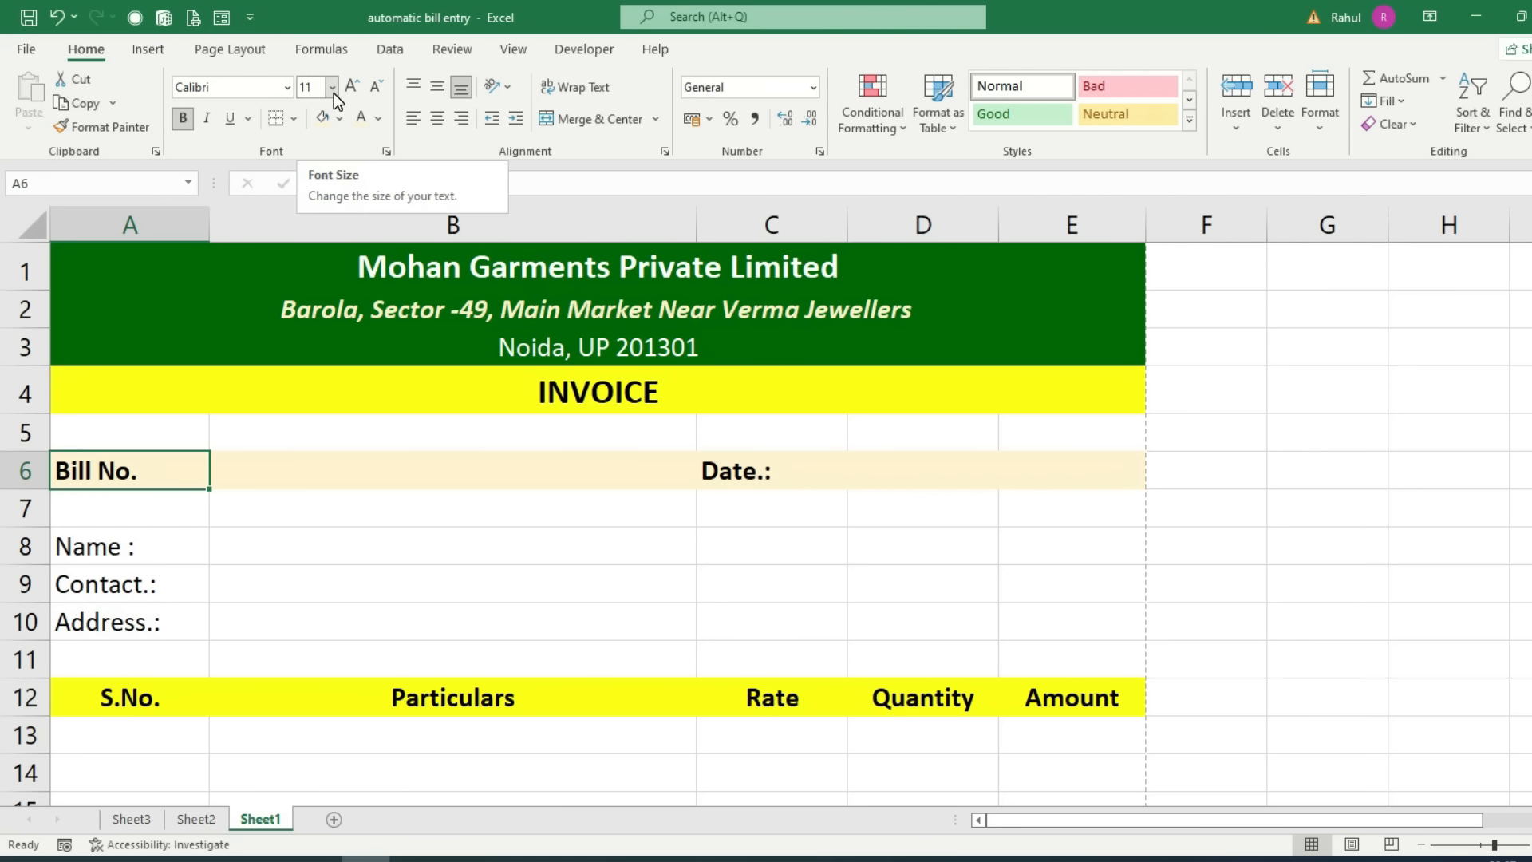
drag(105, 463, 1020, 511)
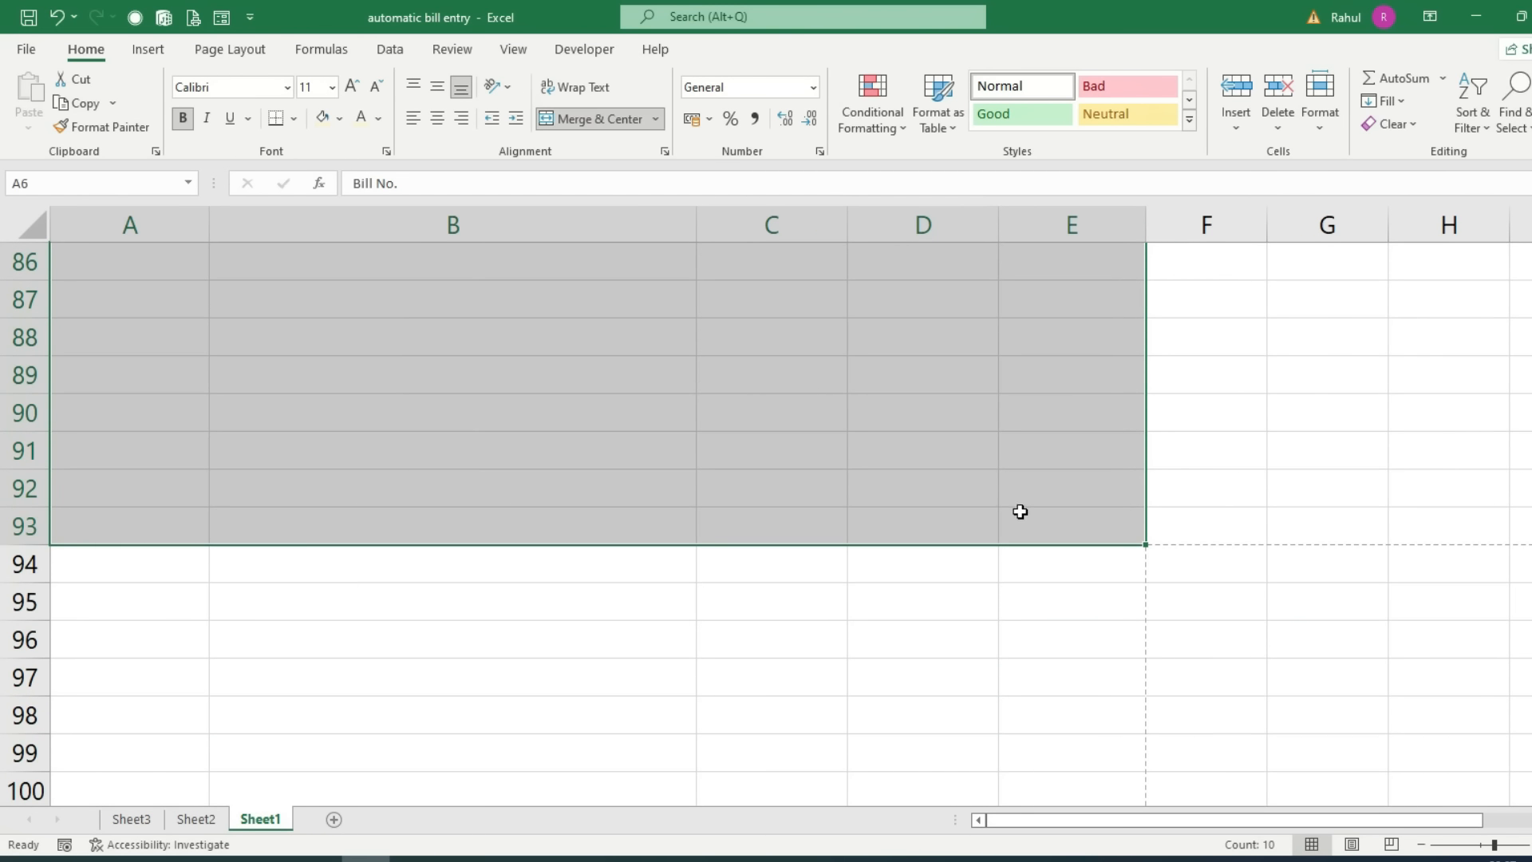
click(332, 87)
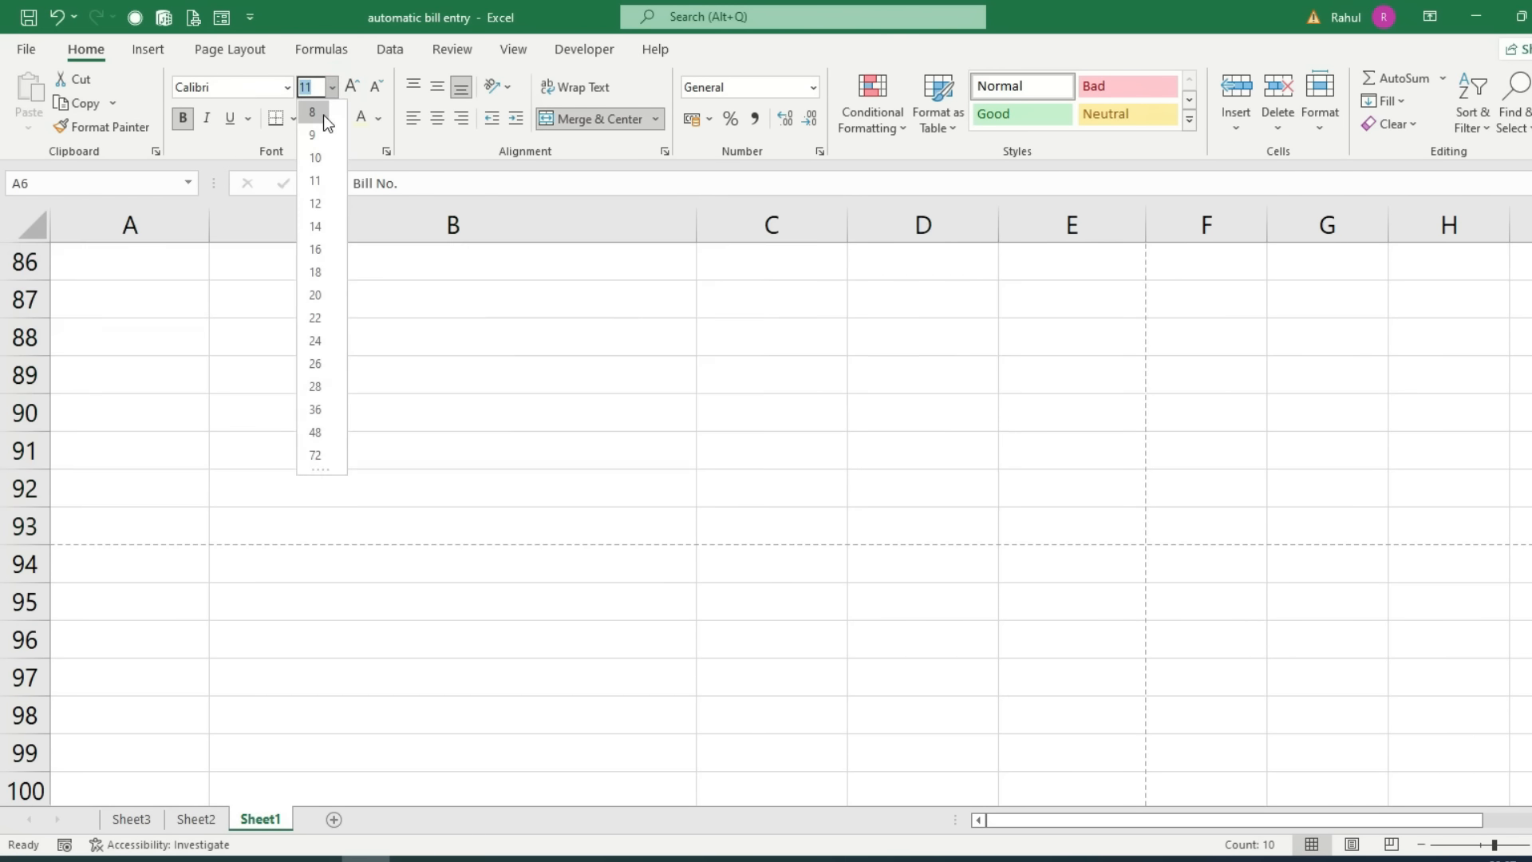
click(322, 226)
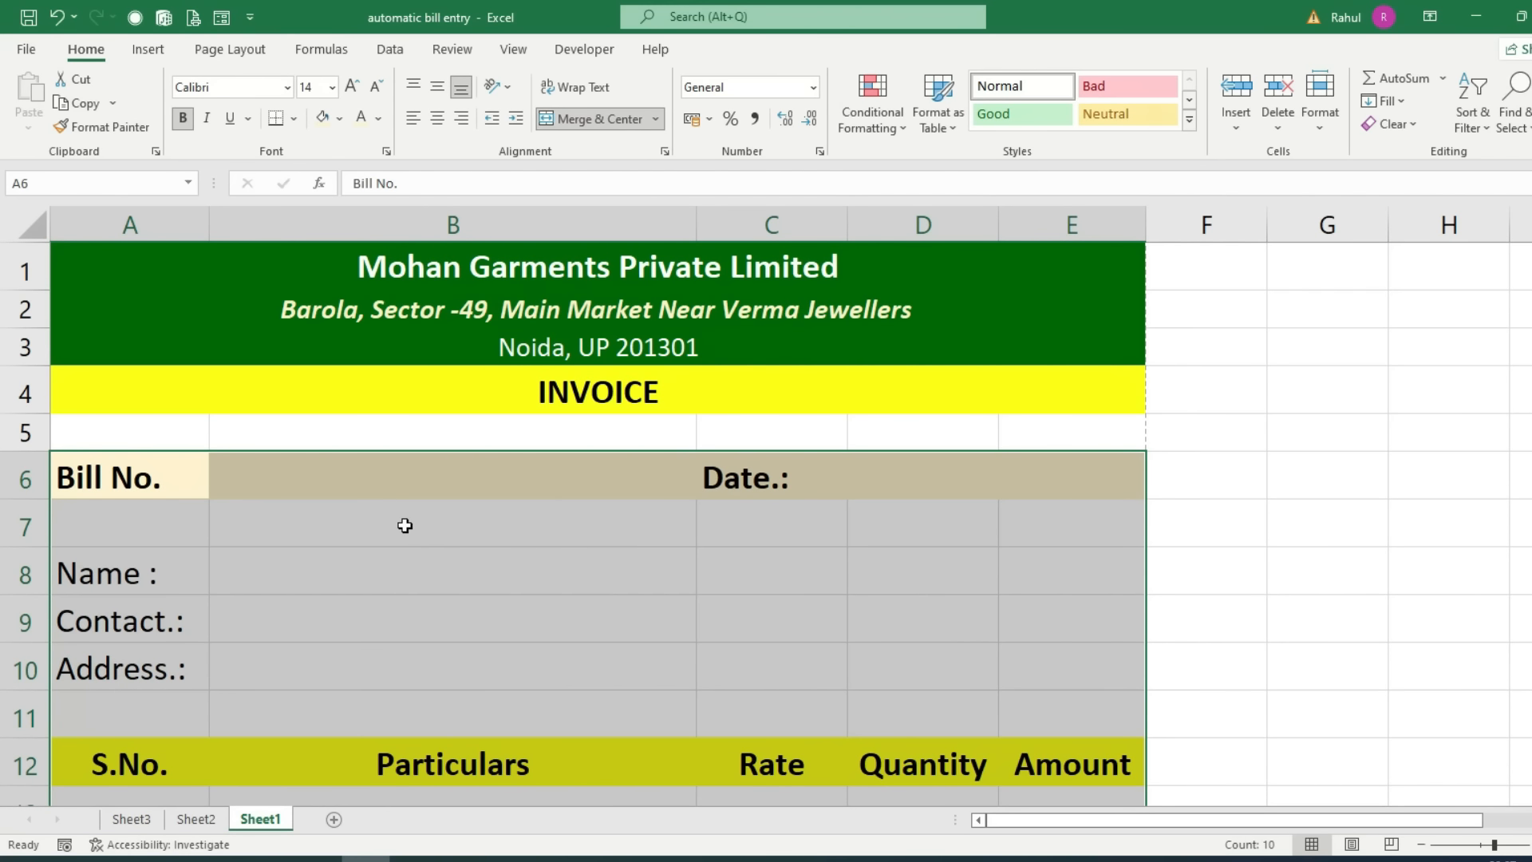
scroll(406, 525, down, 2)
scroll(406, 525, up, 1)
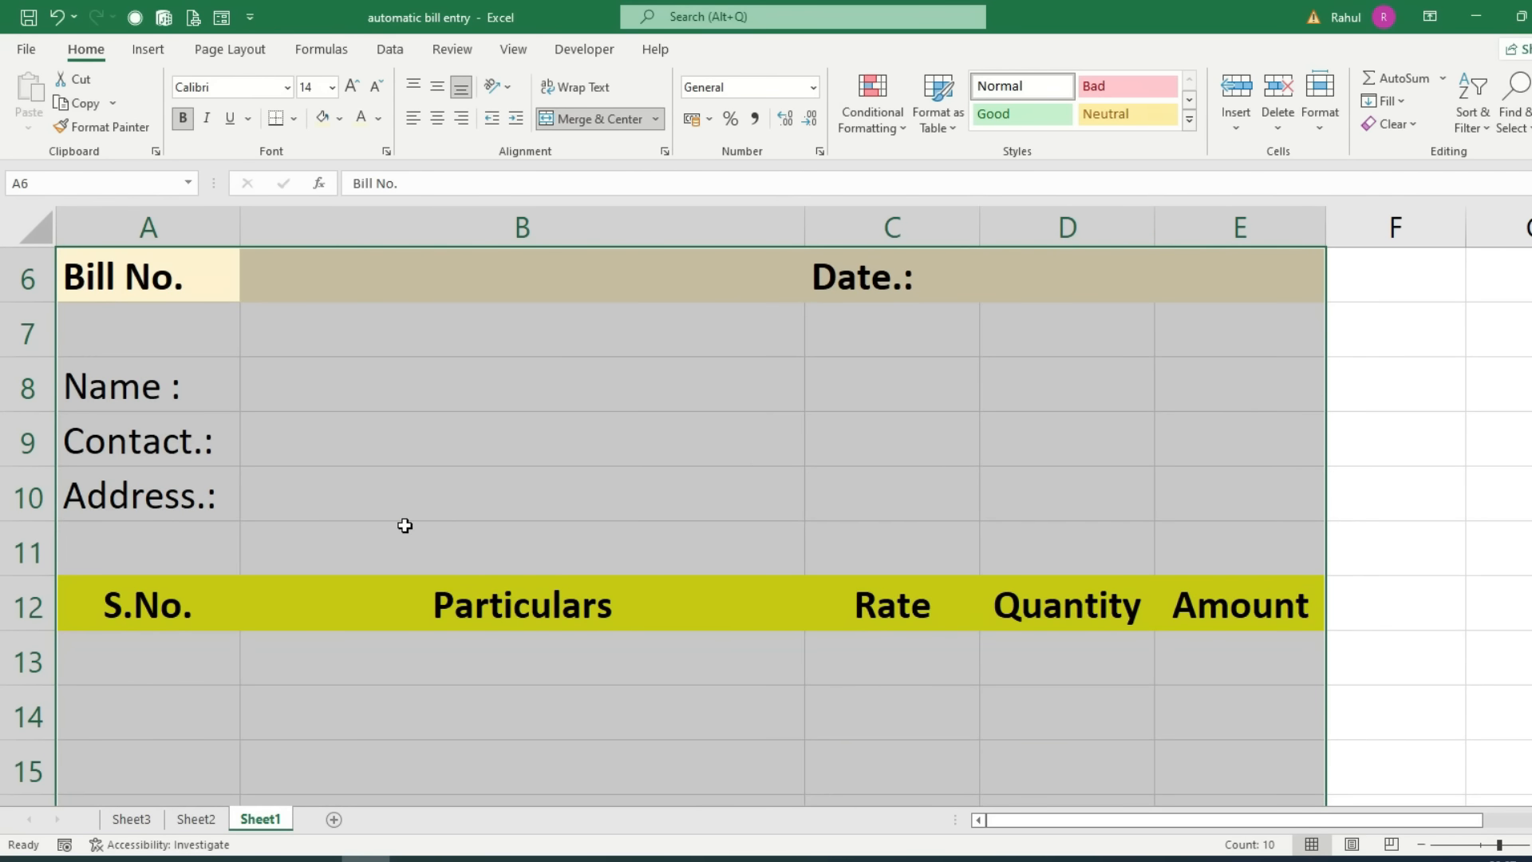
scroll(406, 525, down, 2)
key(ctrl+p)
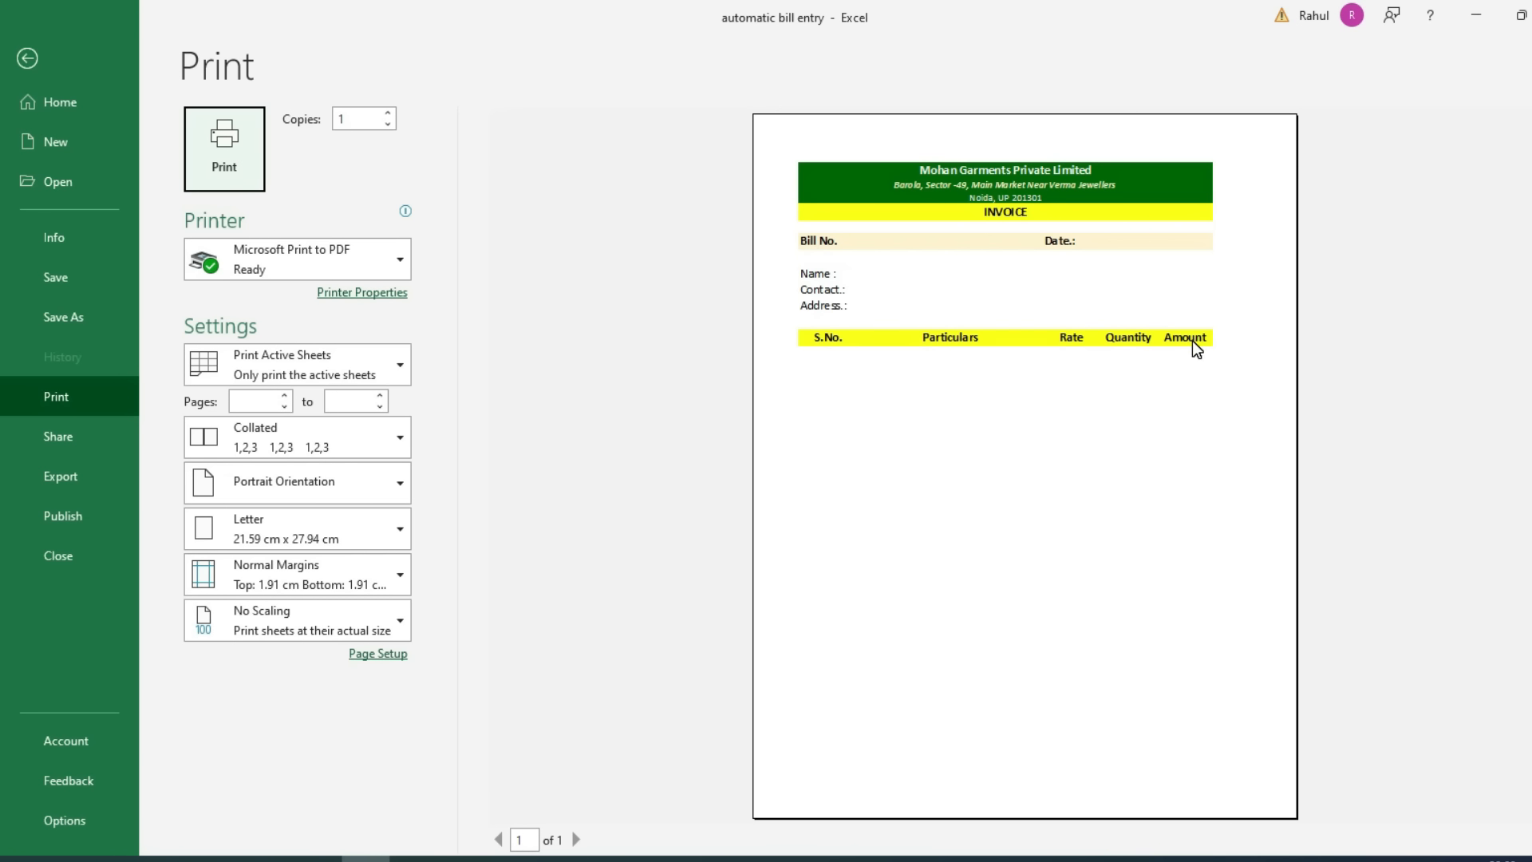
key(Escape)
drag(120, 667, 1105, 348)
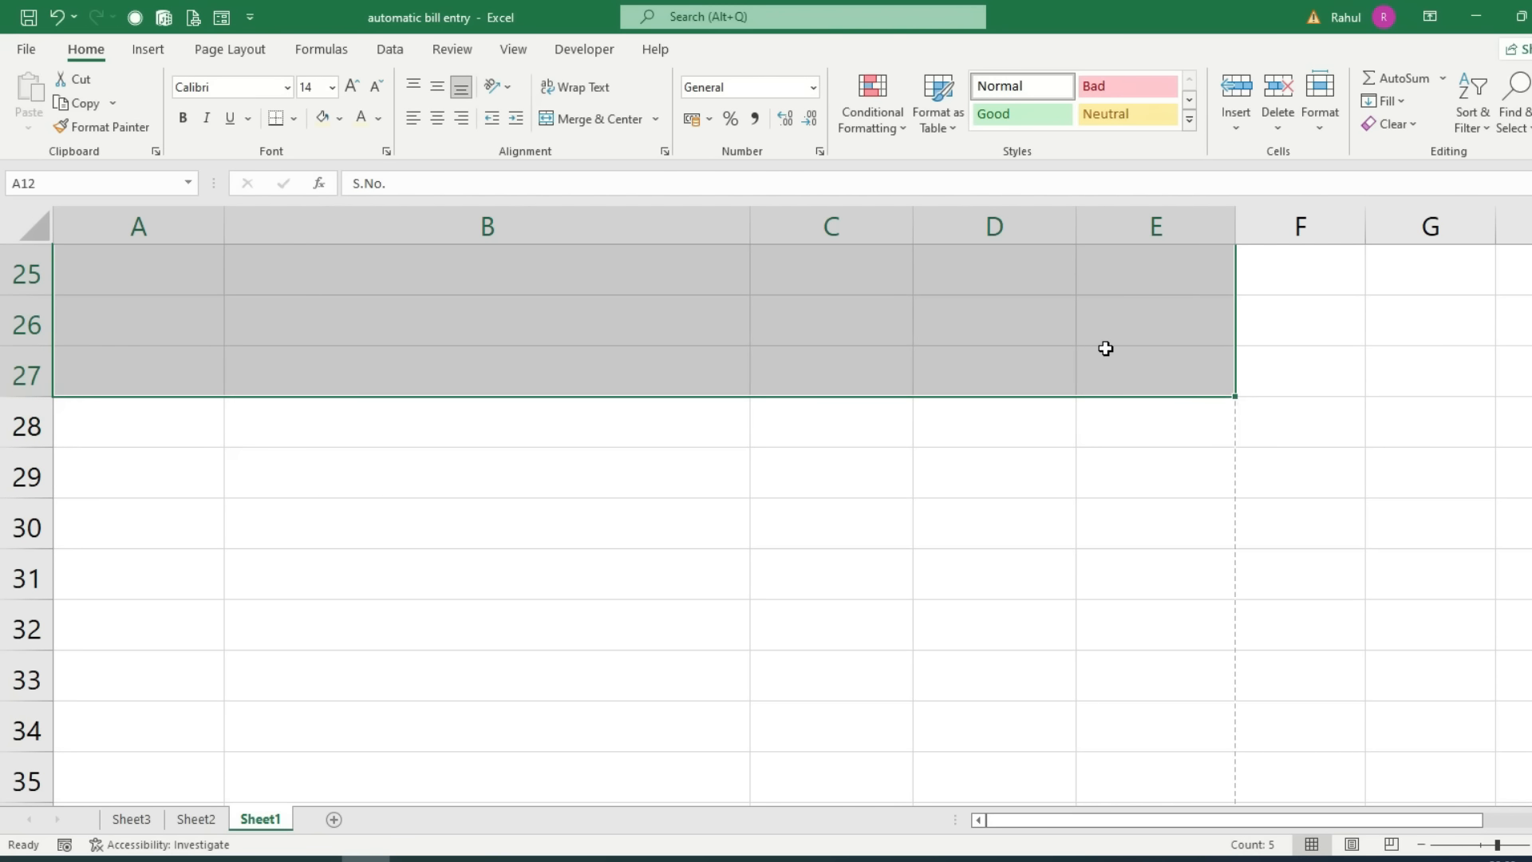
Step: Put an outside border around the item table A12:E27
click(294, 118)
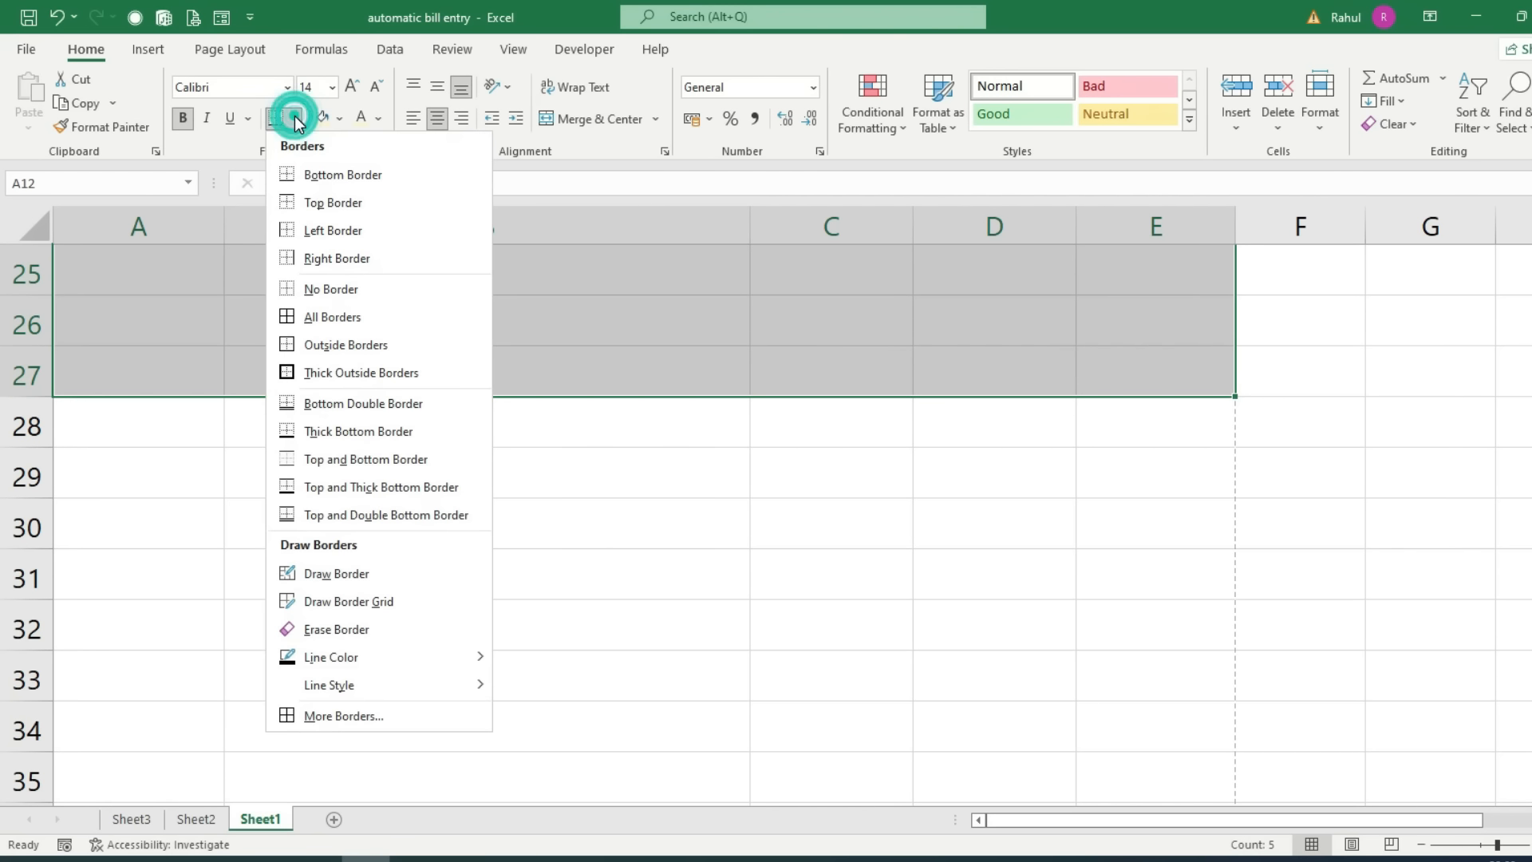
click(313, 345)
scroll(311, 356, up, 6)
scroll(370, 434, down, 4)
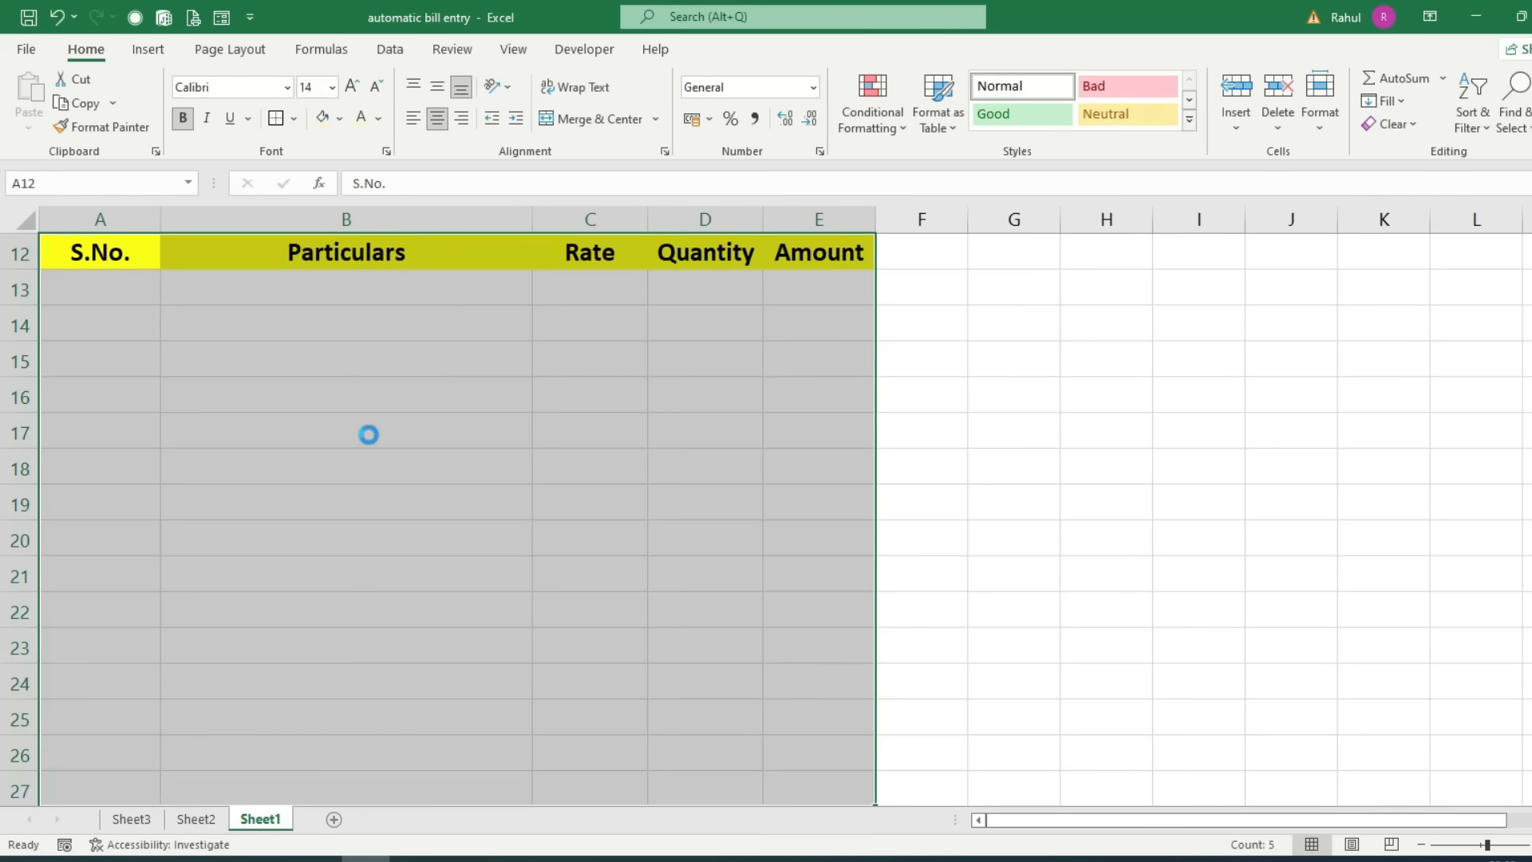
scroll(369, 434, down, 1)
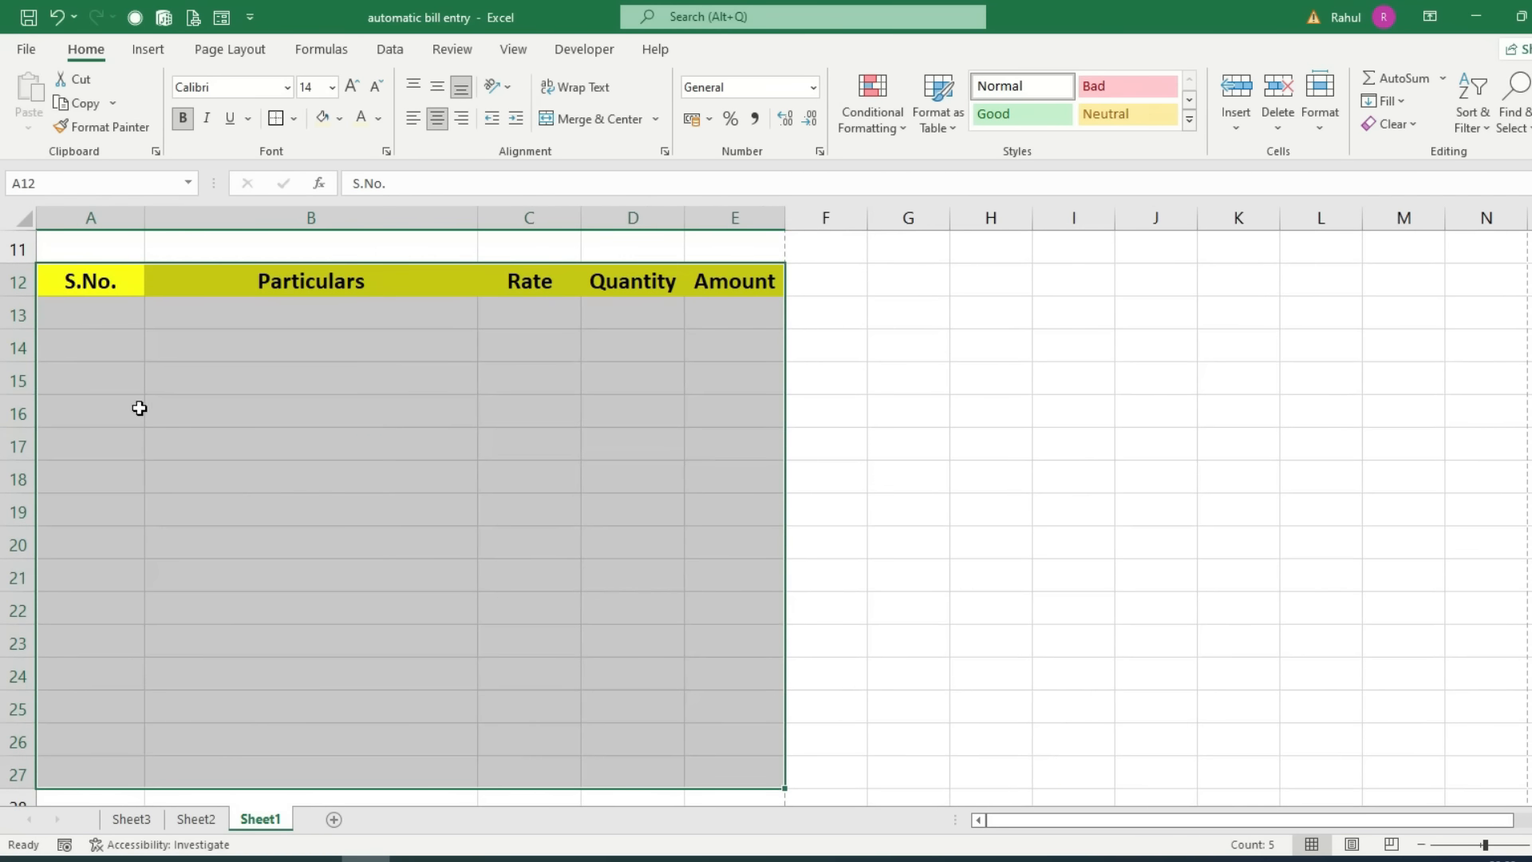
Step: Outline each column from row 12 to 27: S.No., Particulars, Rate, Quantity and Amount
click(106, 287)
drag(106, 313, 88, 772)
click(276, 118)
drag(272, 277, 278, 762)
click(276, 116)
drag(506, 284, 520, 780)
click(276, 118)
drag(632, 281, 643, 778)
click(275, 120)
drag(740, 281, 739, 769)
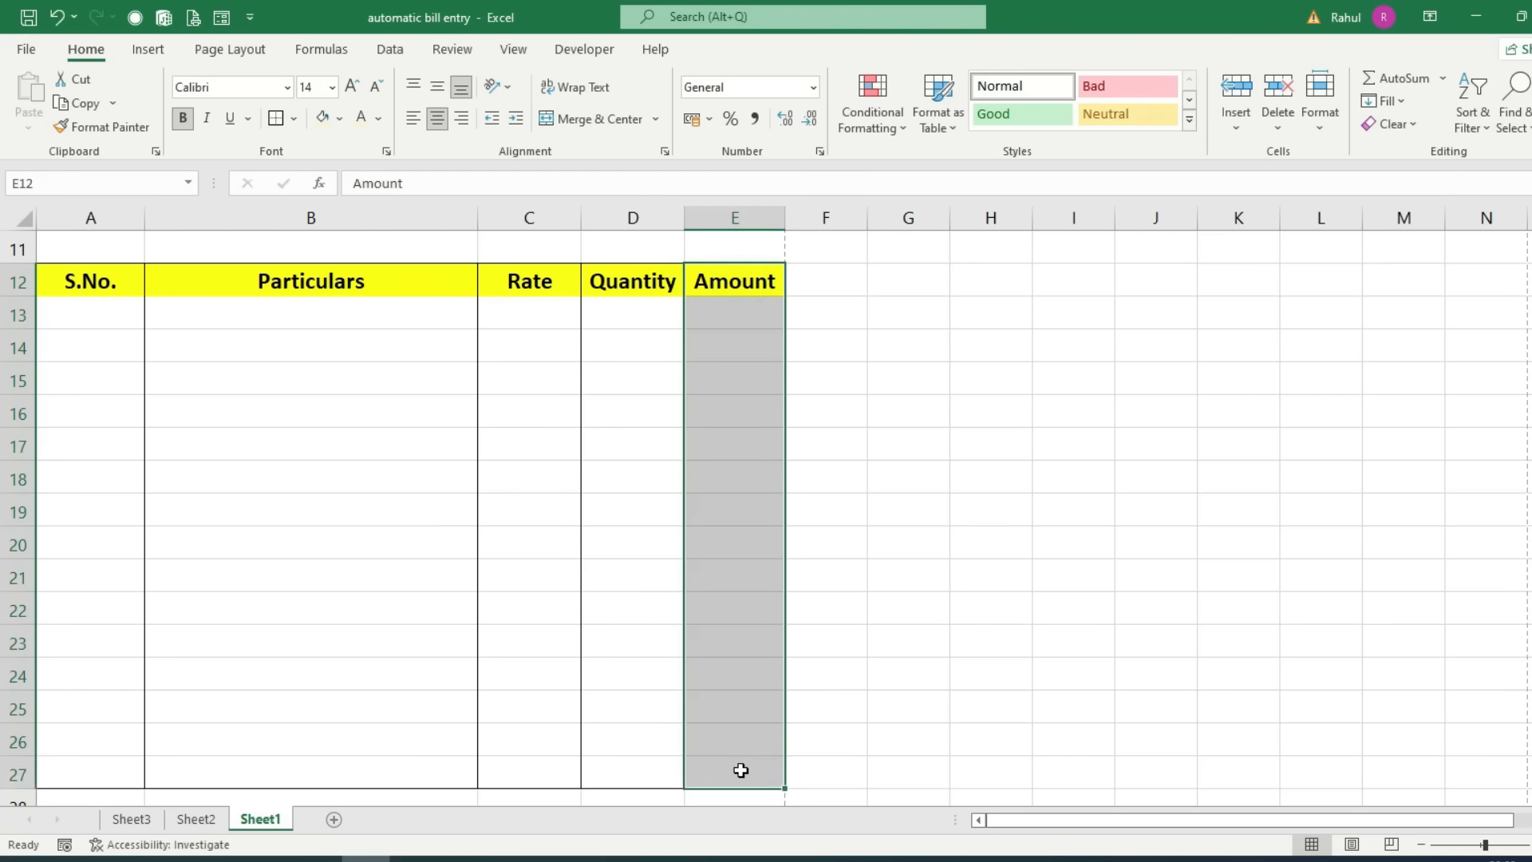
click(277, 125)
Step: Apply All Borders to the heading row A12:E12
drag(93, 281, 729, 283)
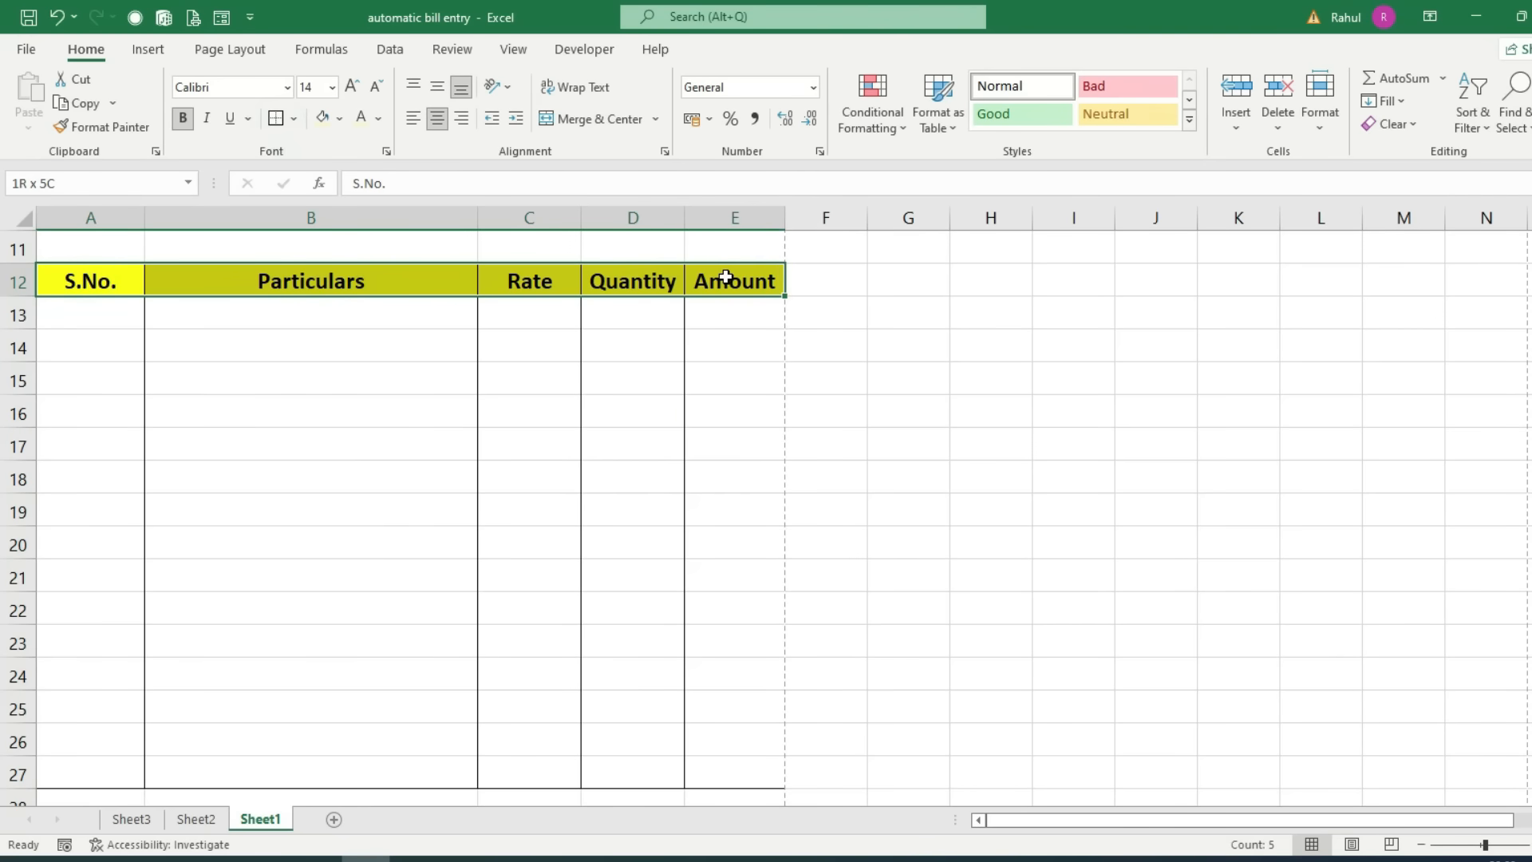
click(293, 120)
click(325, 322)
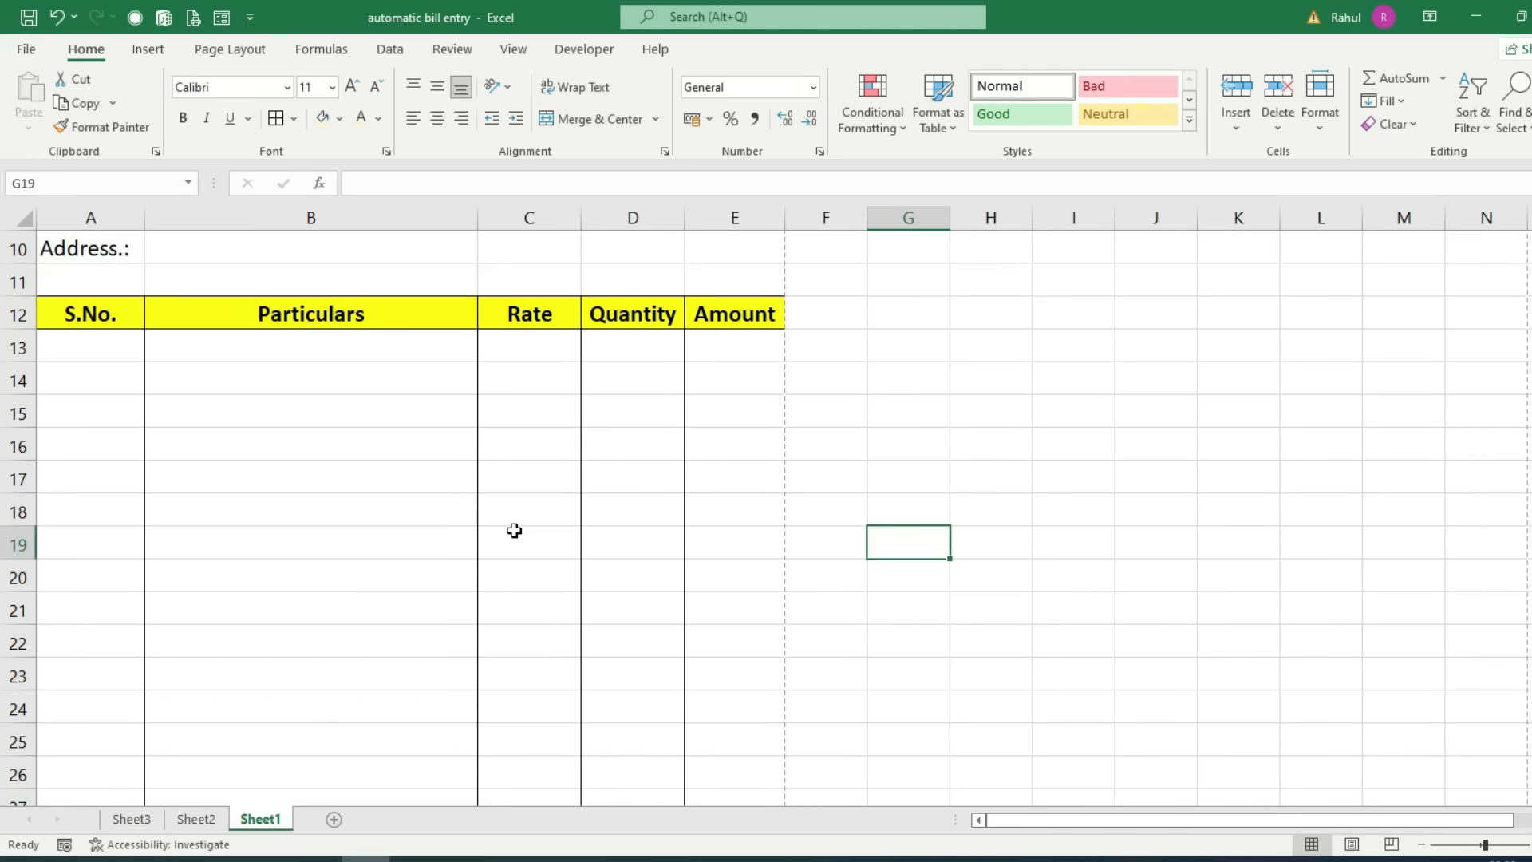
scroll(515, 531, down, 6)
scroll(515, 527, up, 1)
click(505, 347)
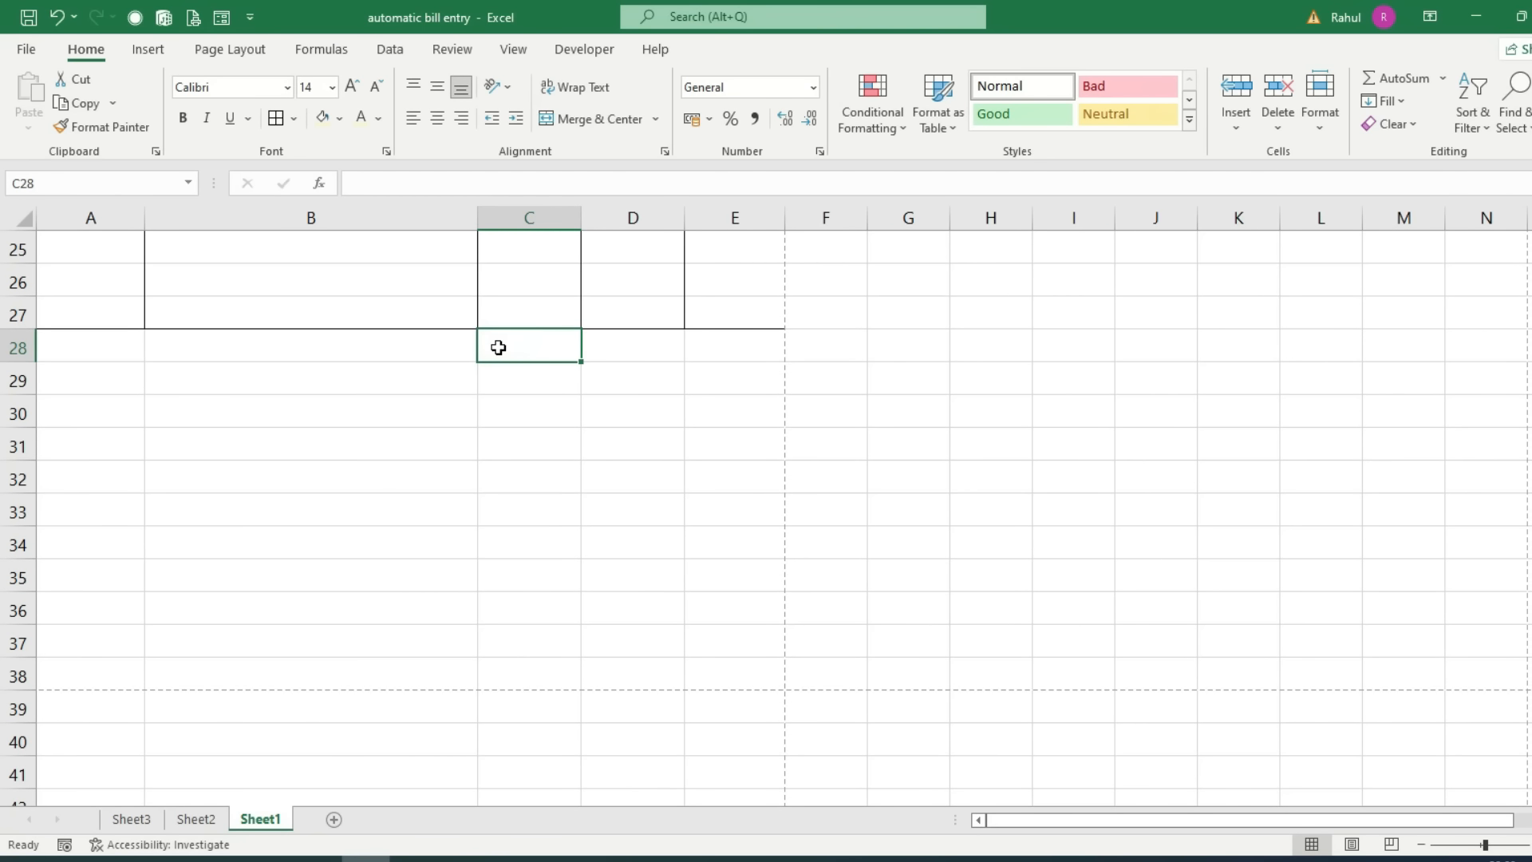
scroll(880, 547, up, 6)
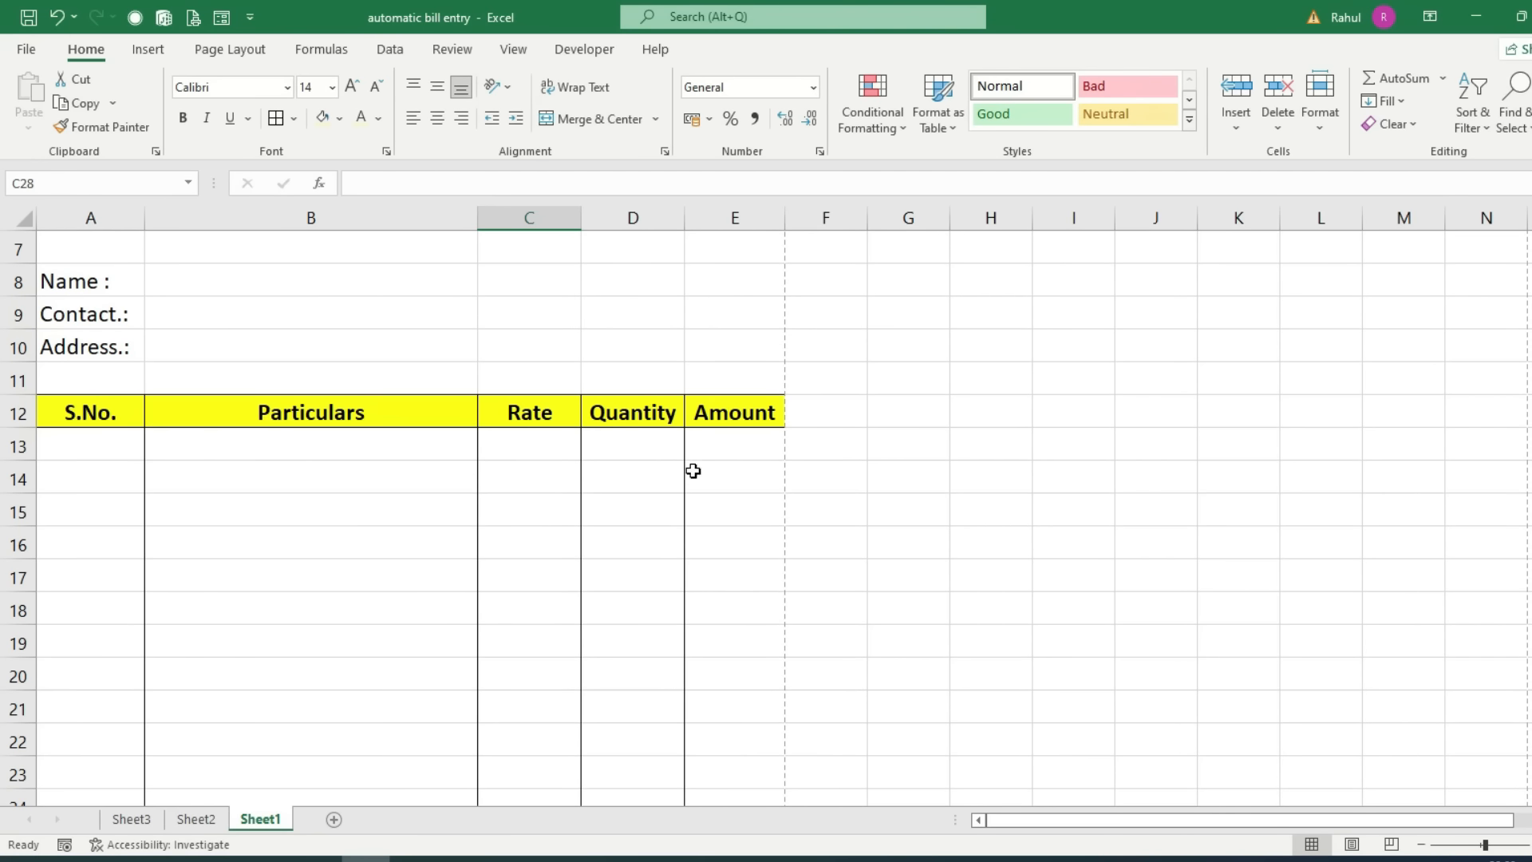
scroll(694, 463, down, 4)
Step: Merge C28:D31 row by row to hold the totals labels
drag(501, 578, 633, 574)
drag(525, 611, 611, 611)
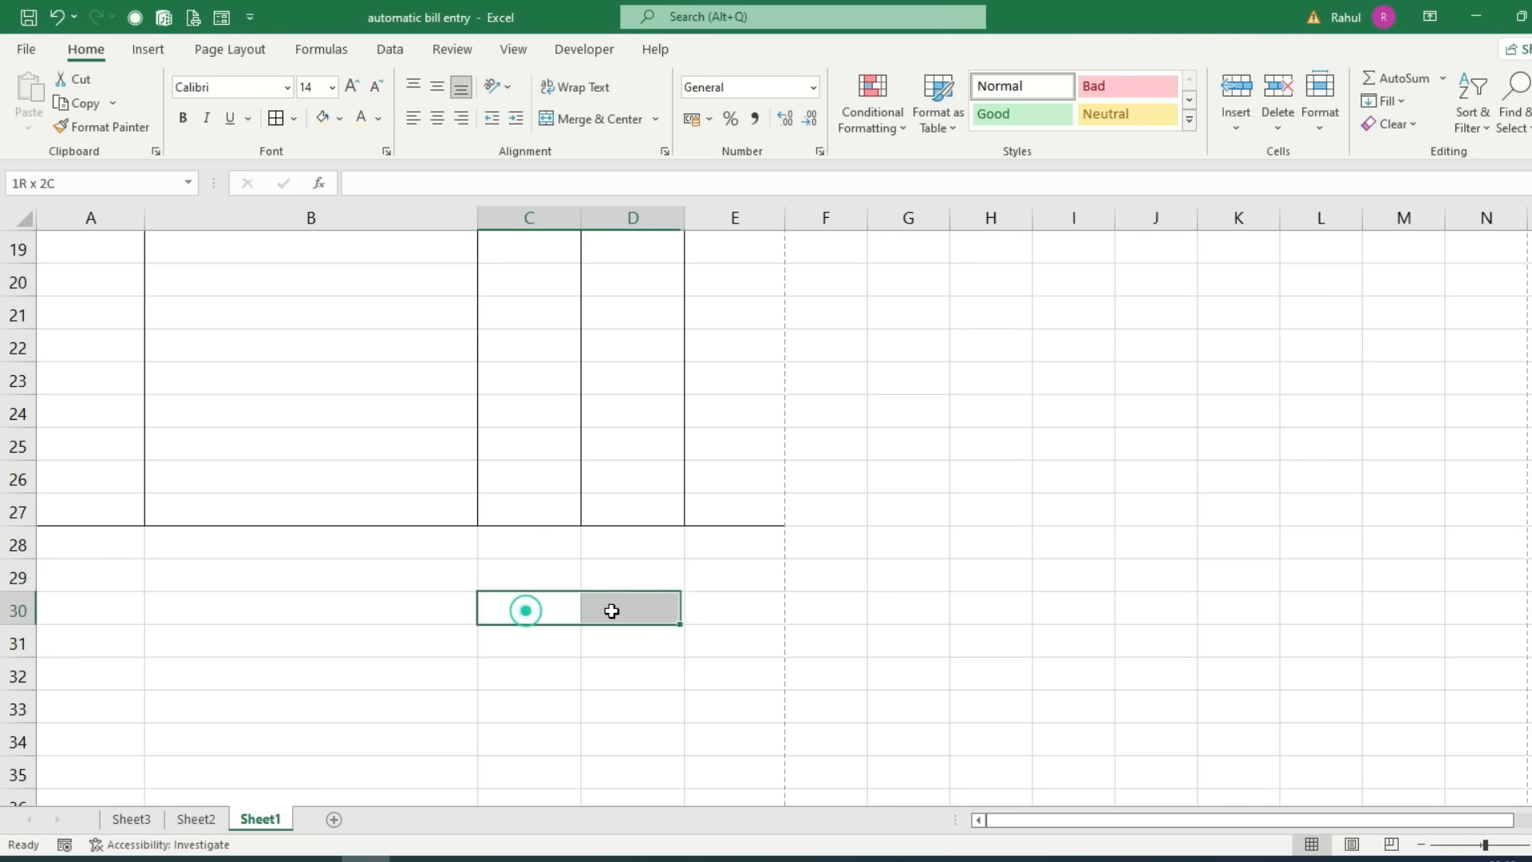
drag(509, 645, 635, 647)
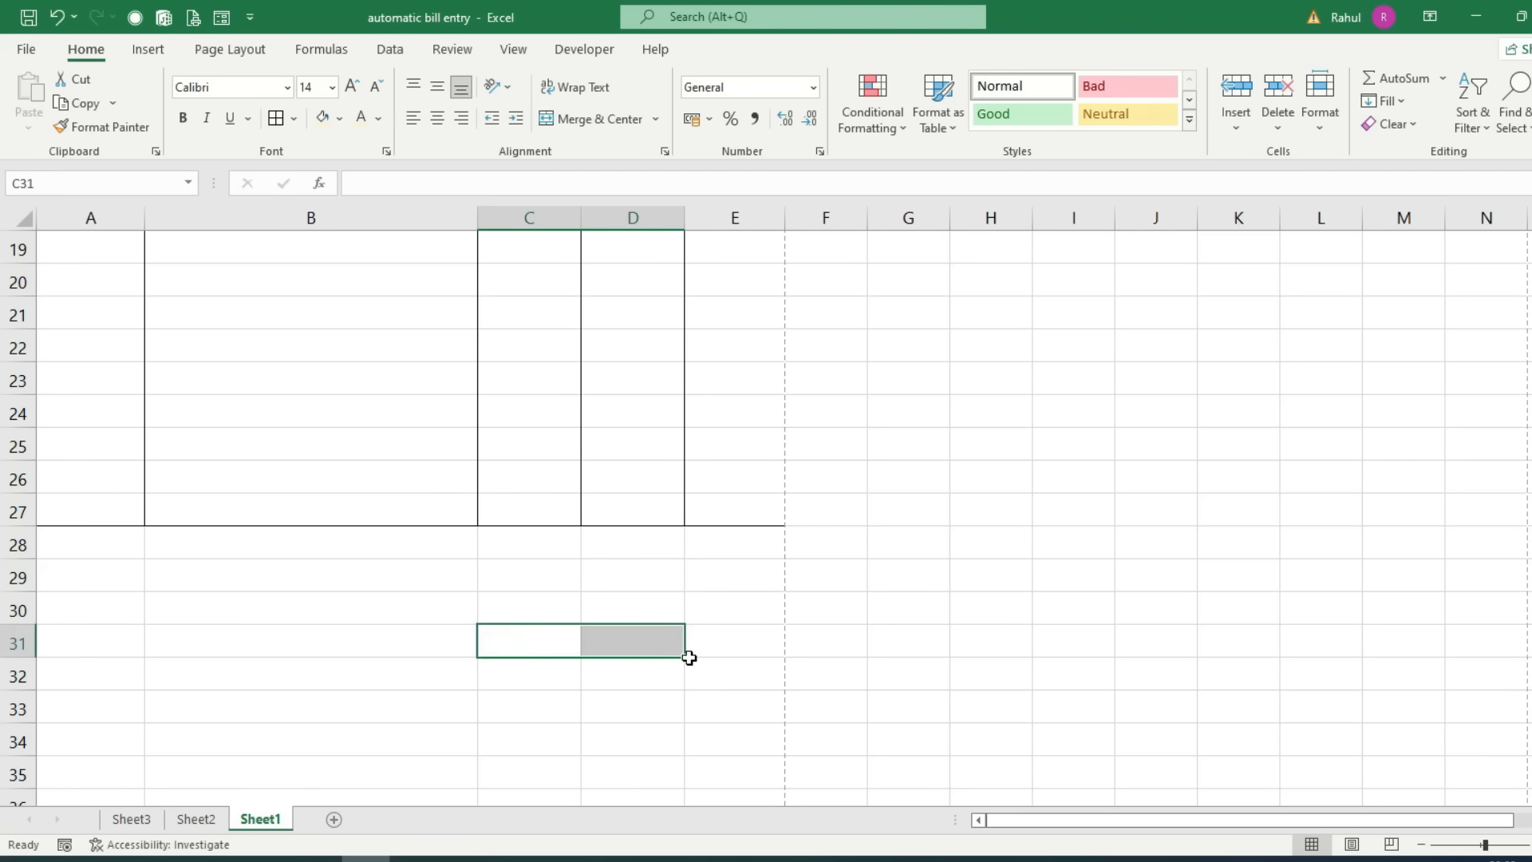
drag(508, 550, 625, 631)
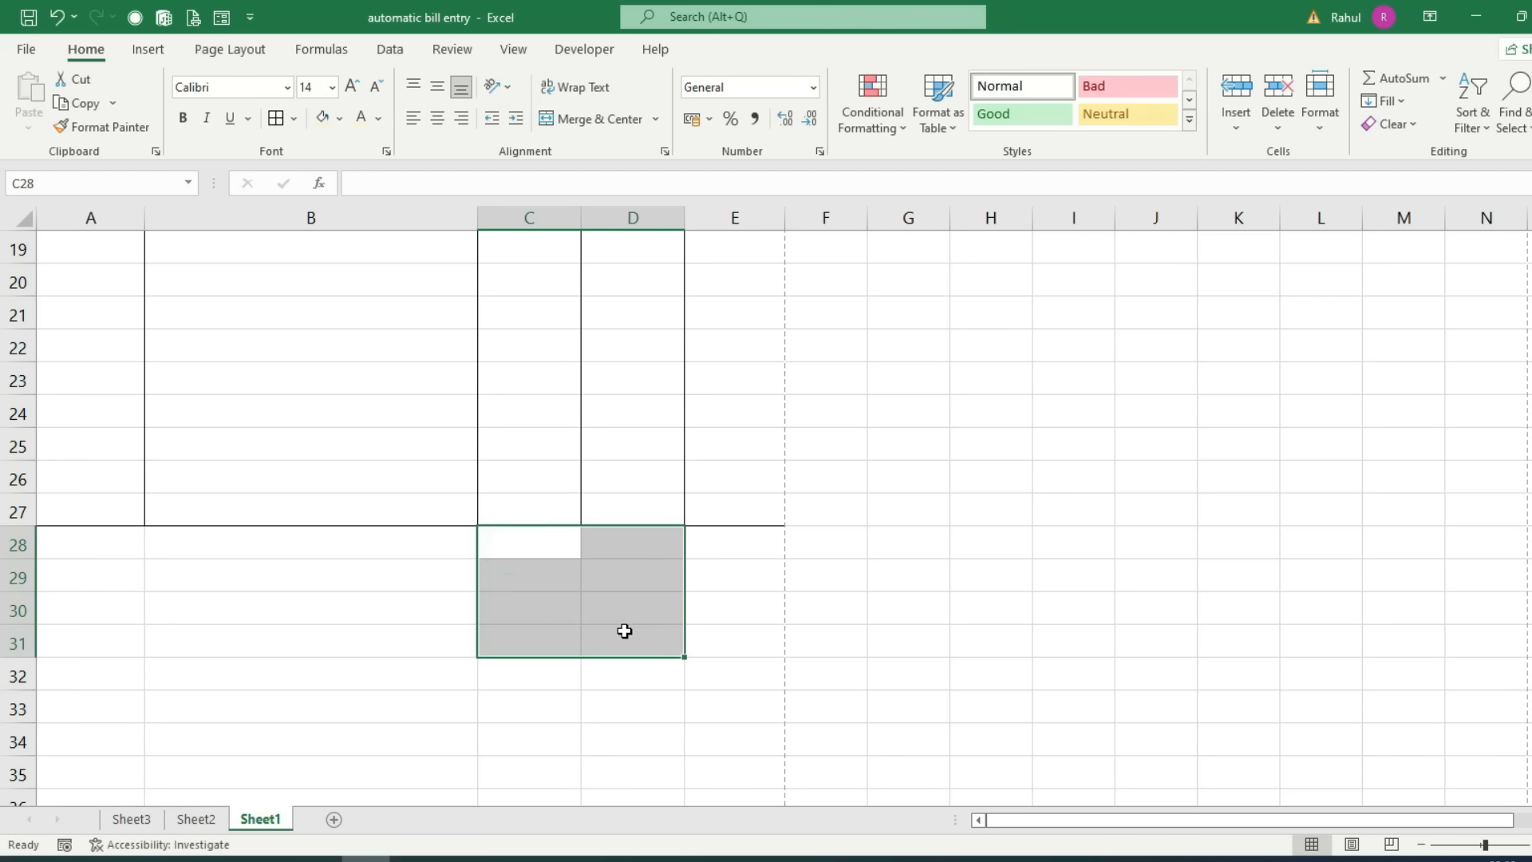
click(654, 119)
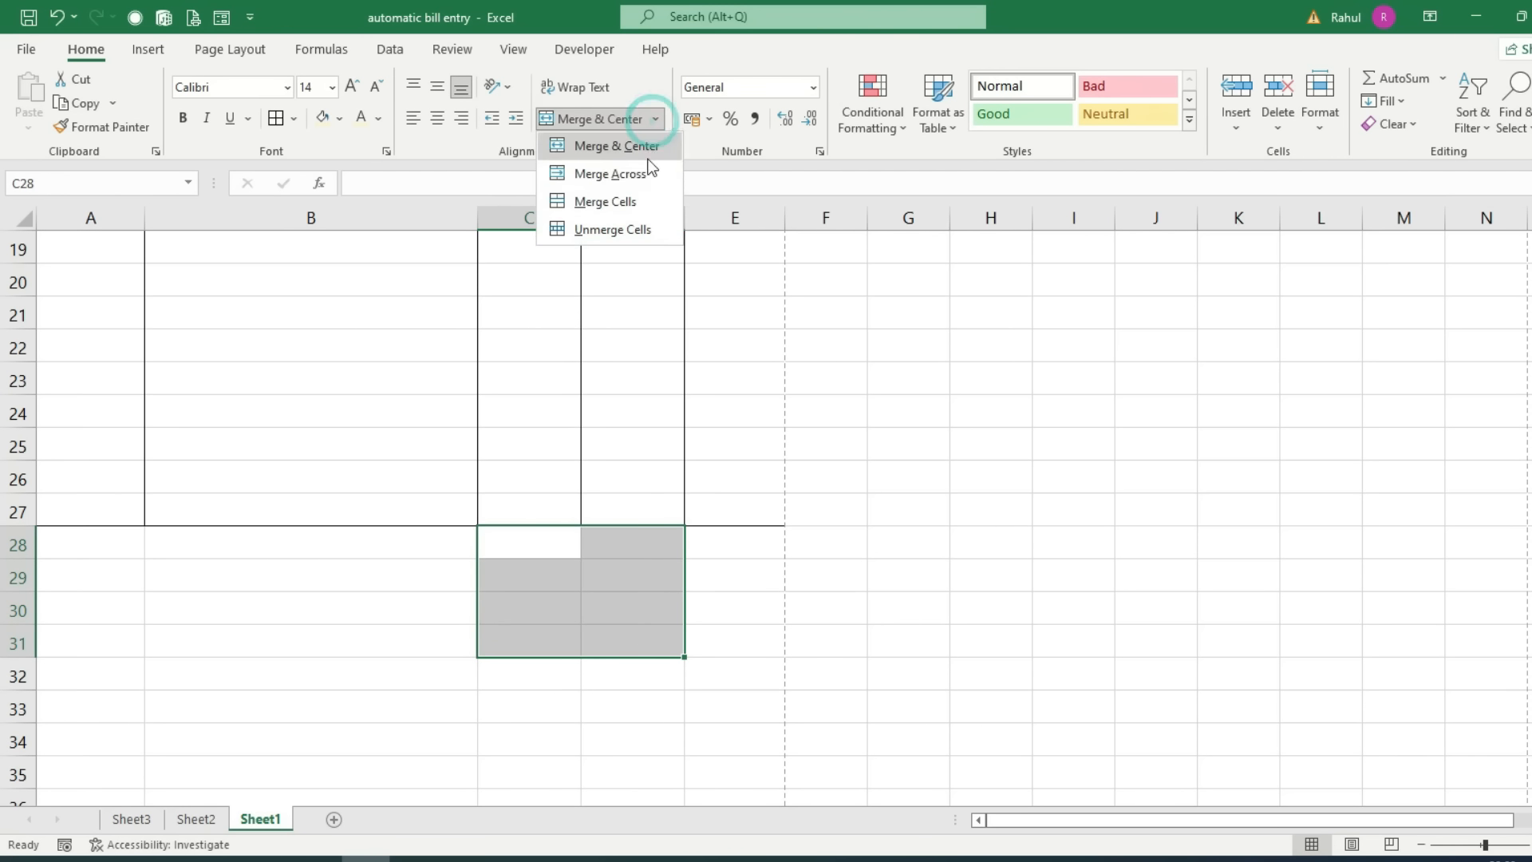
click(623, 180)
click(516, 553)
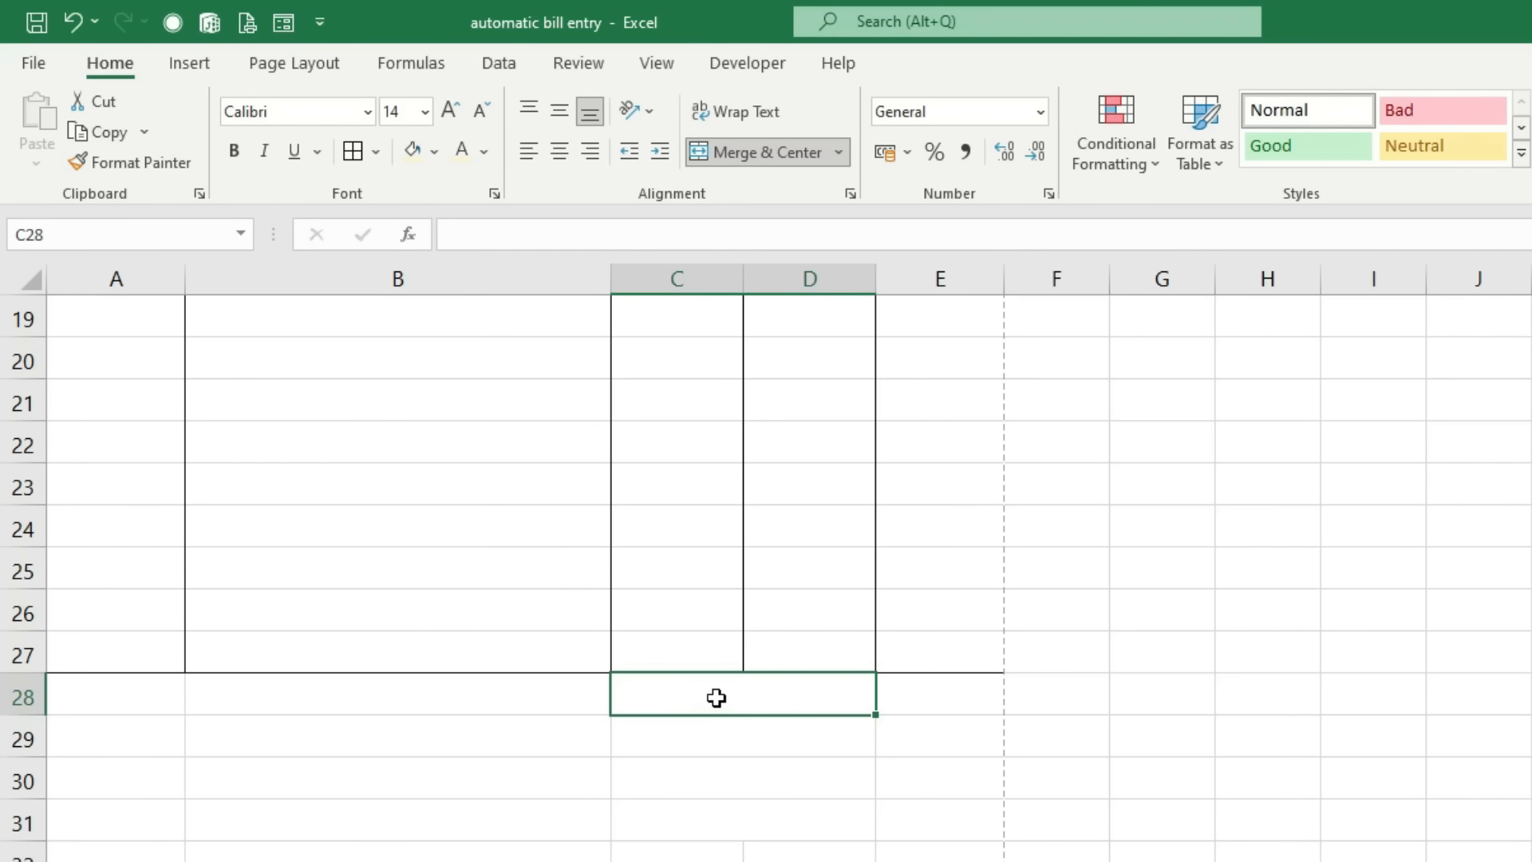
Step: Enter Total Amount, SGST, CGST and Grand Total in C28:C31
text(Total Amount)
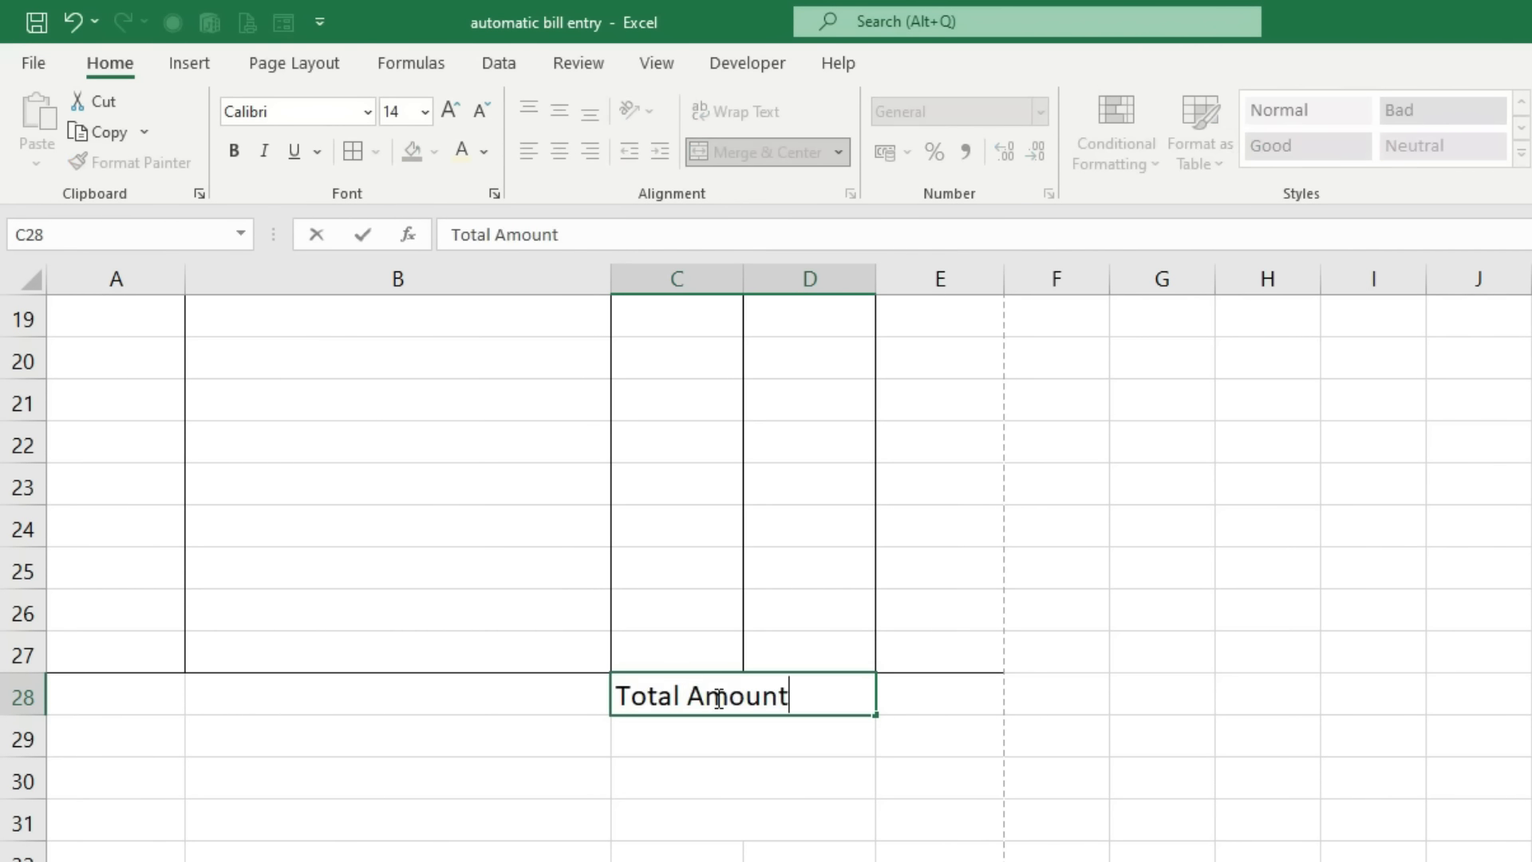
key(Return)
text(SGST)
key(Return)
text(CGST)
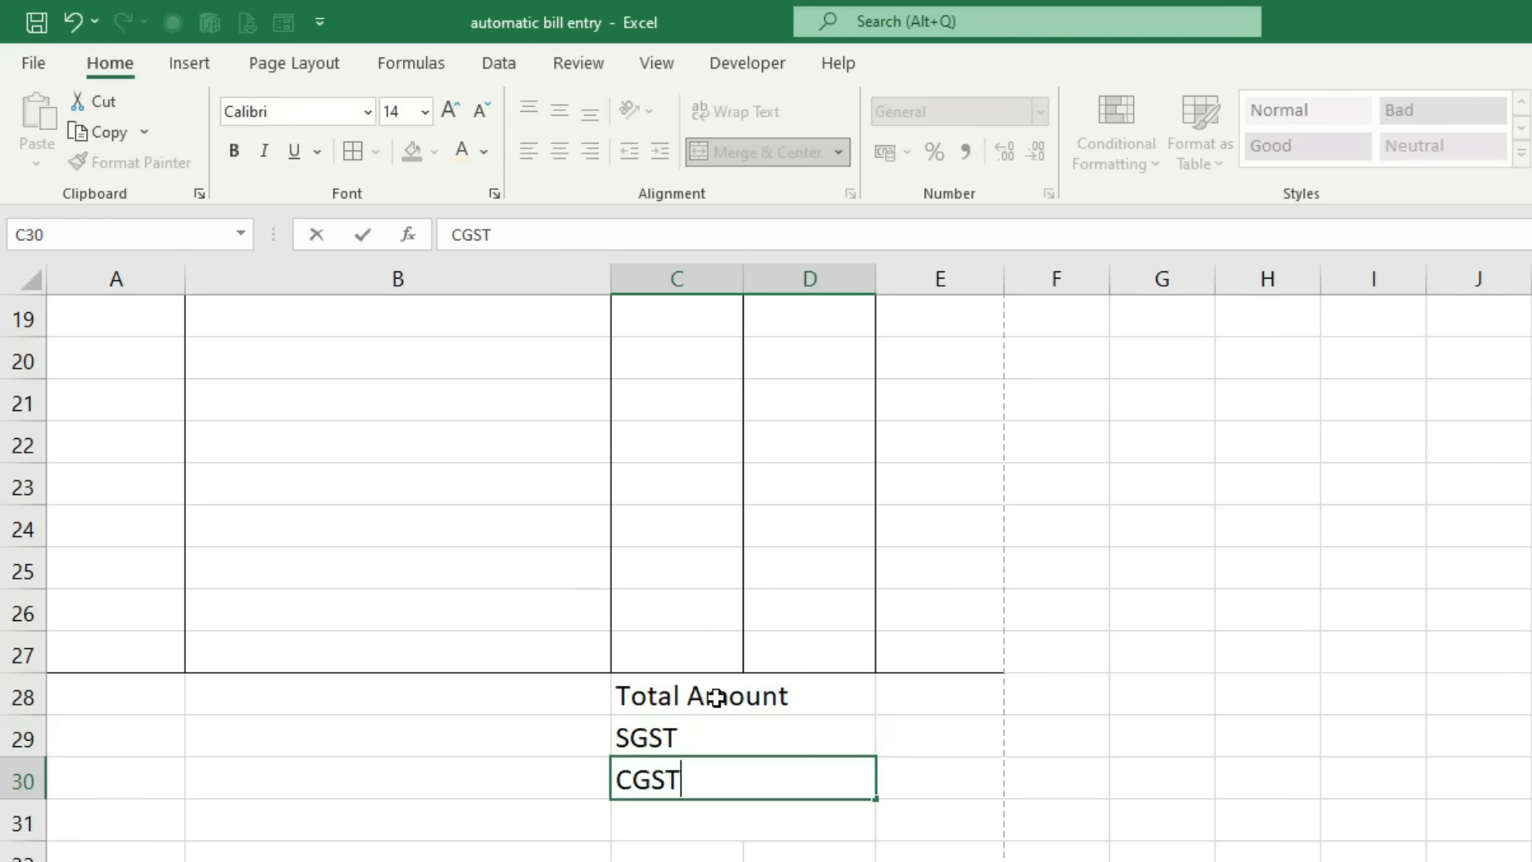
key(Return)
text(Gra)
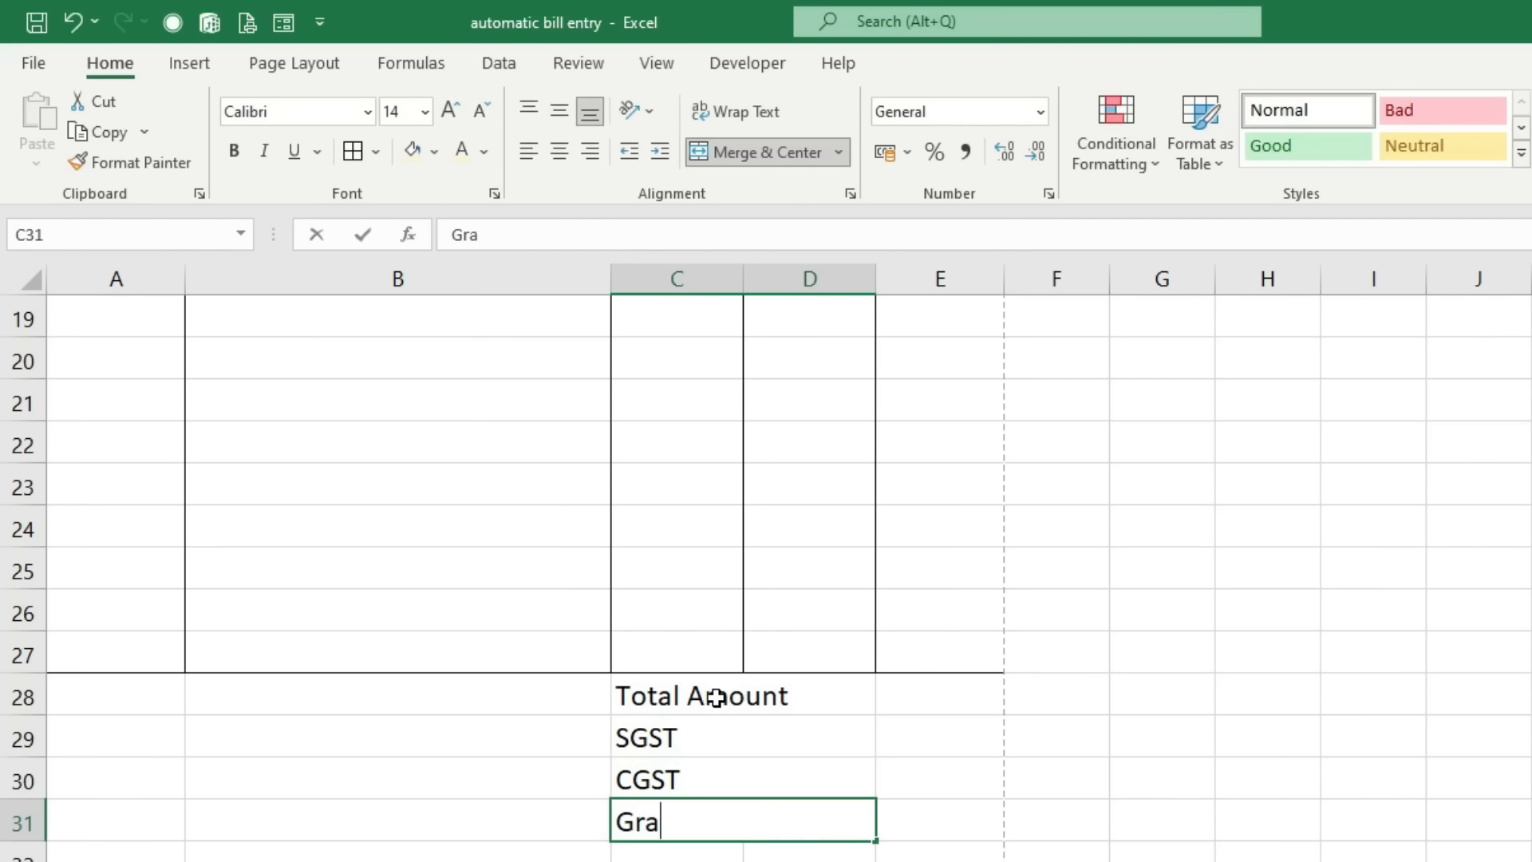
text(nd Total)
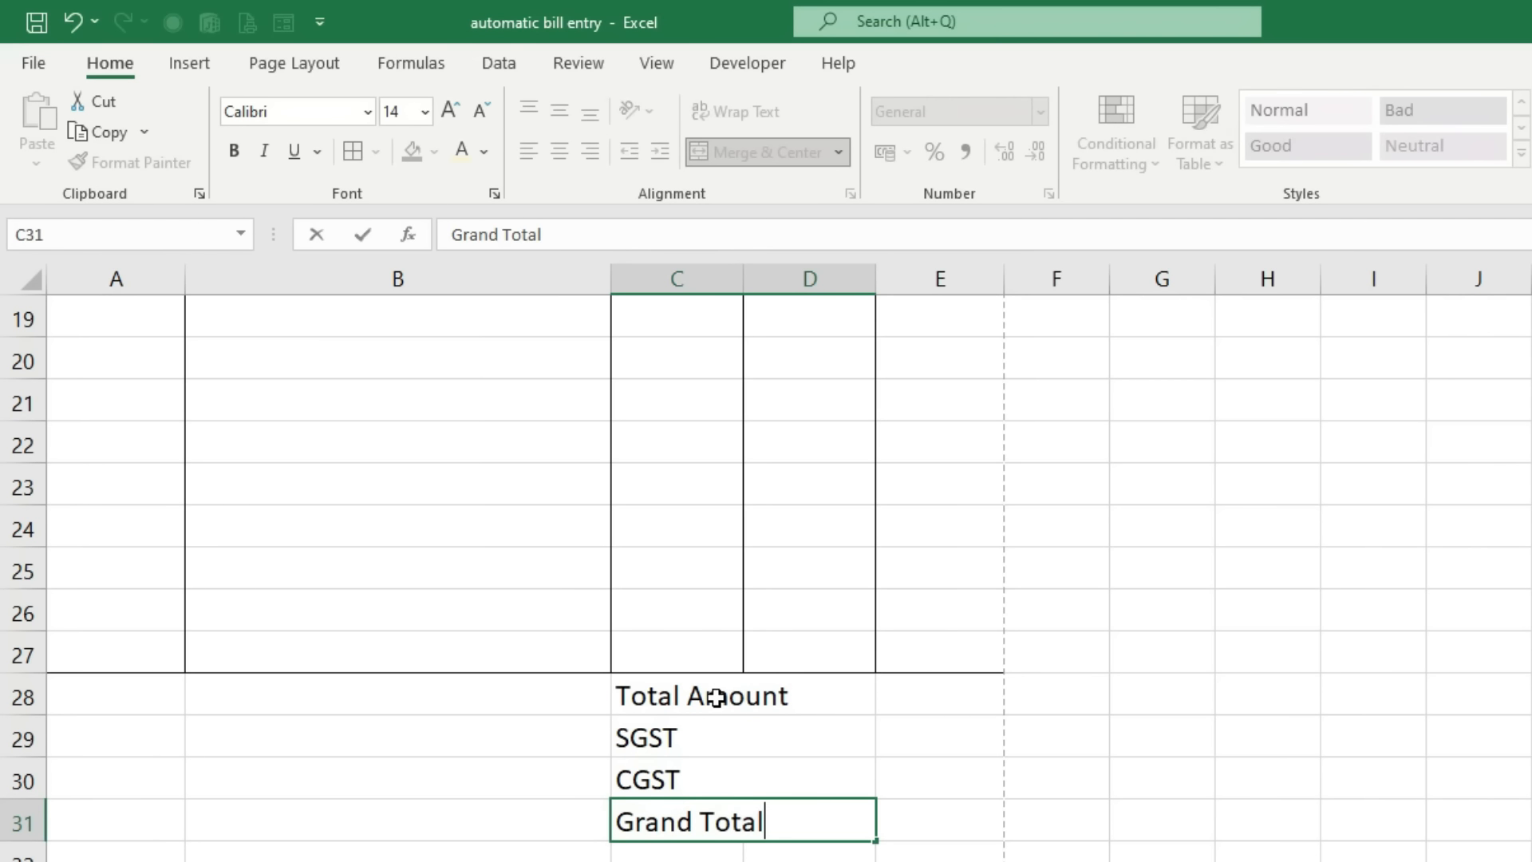
Step: Append 9% to the SGST and CGST labels
double_click(702, 739)
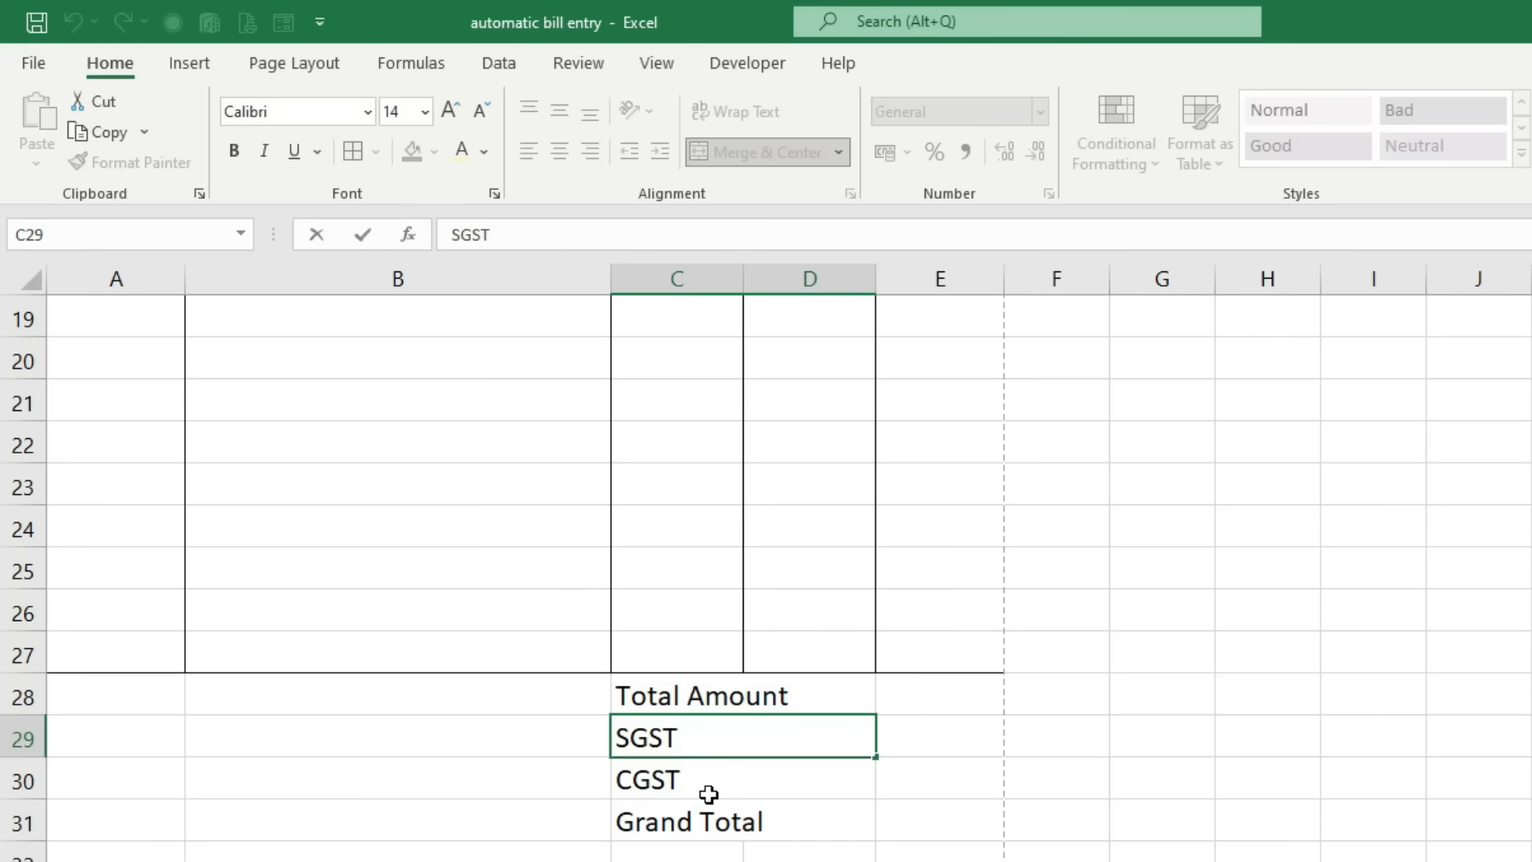
text(9%)
key(Return)
double_click(708, 793)
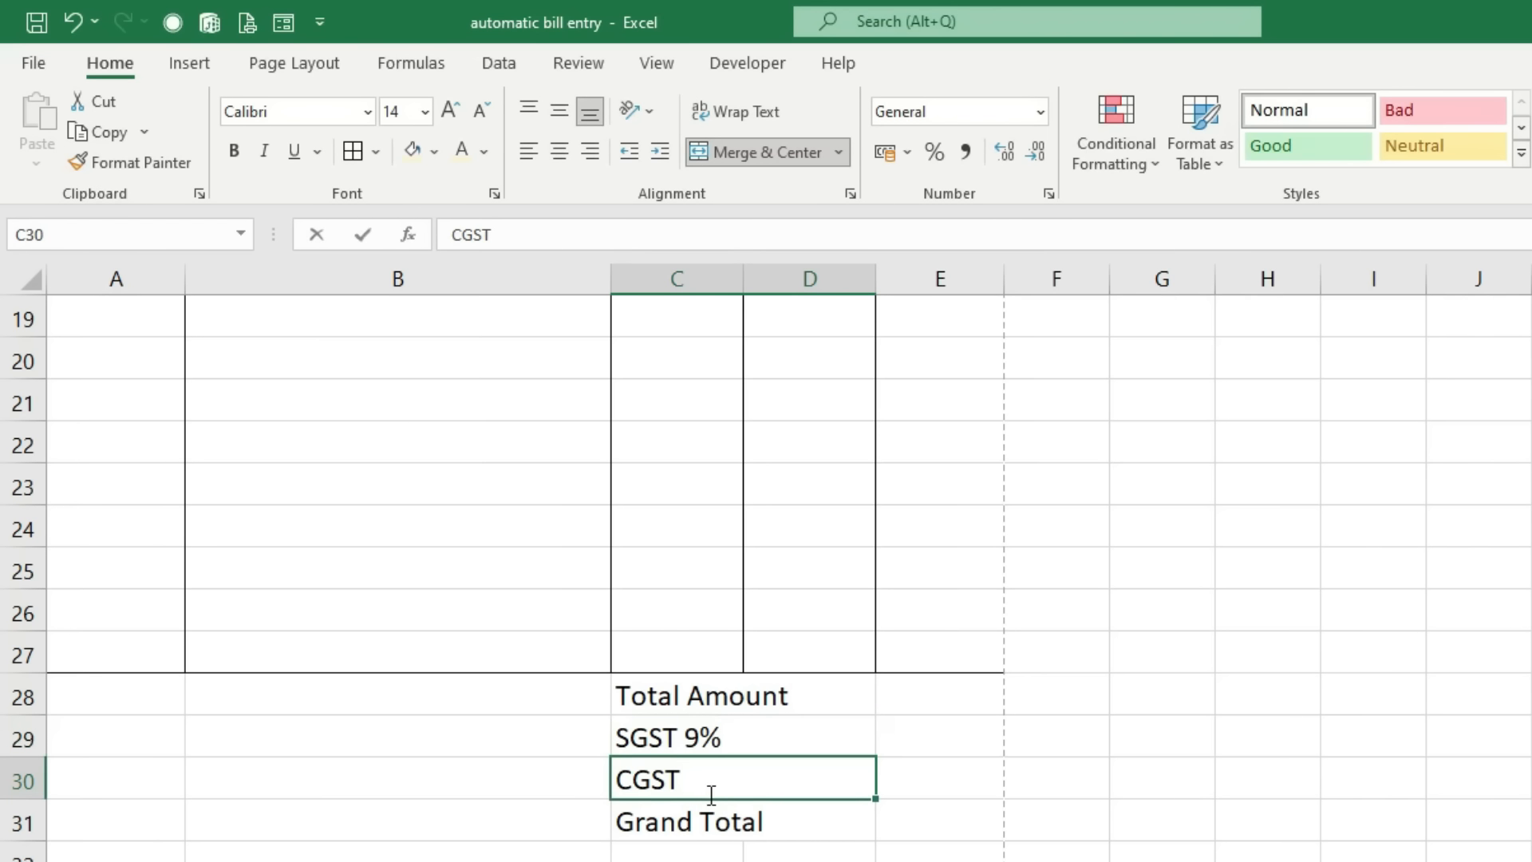
text(9%)
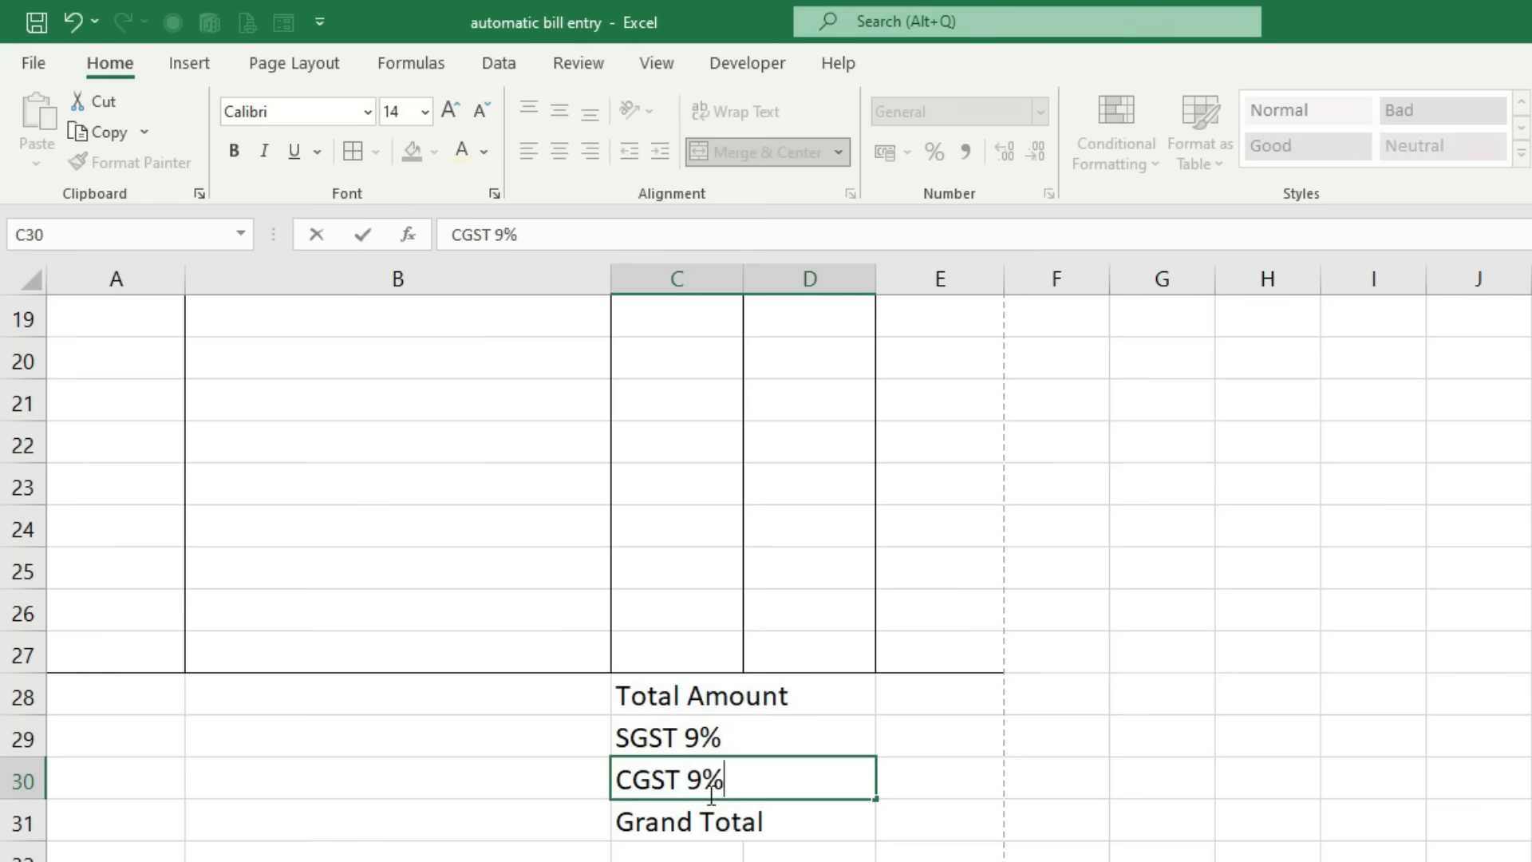
key(Return)
Step: Bold the totals labels and give the Grand Total row C31:E31 a light yellow fill
drag(684, 694, 687, 822)
click(233, 152)
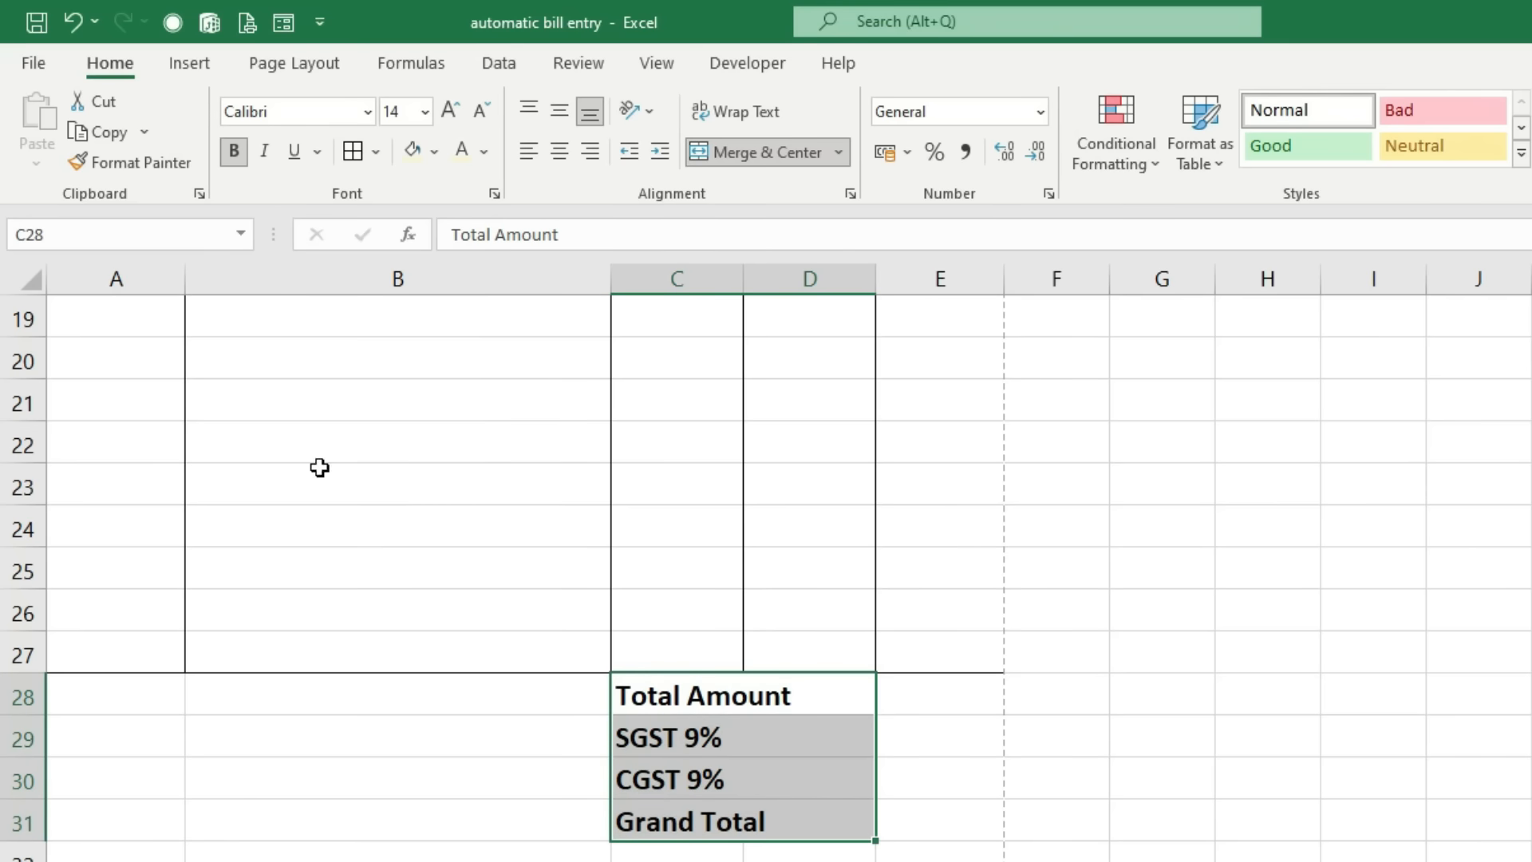
drag(639, 828, 931, 810)
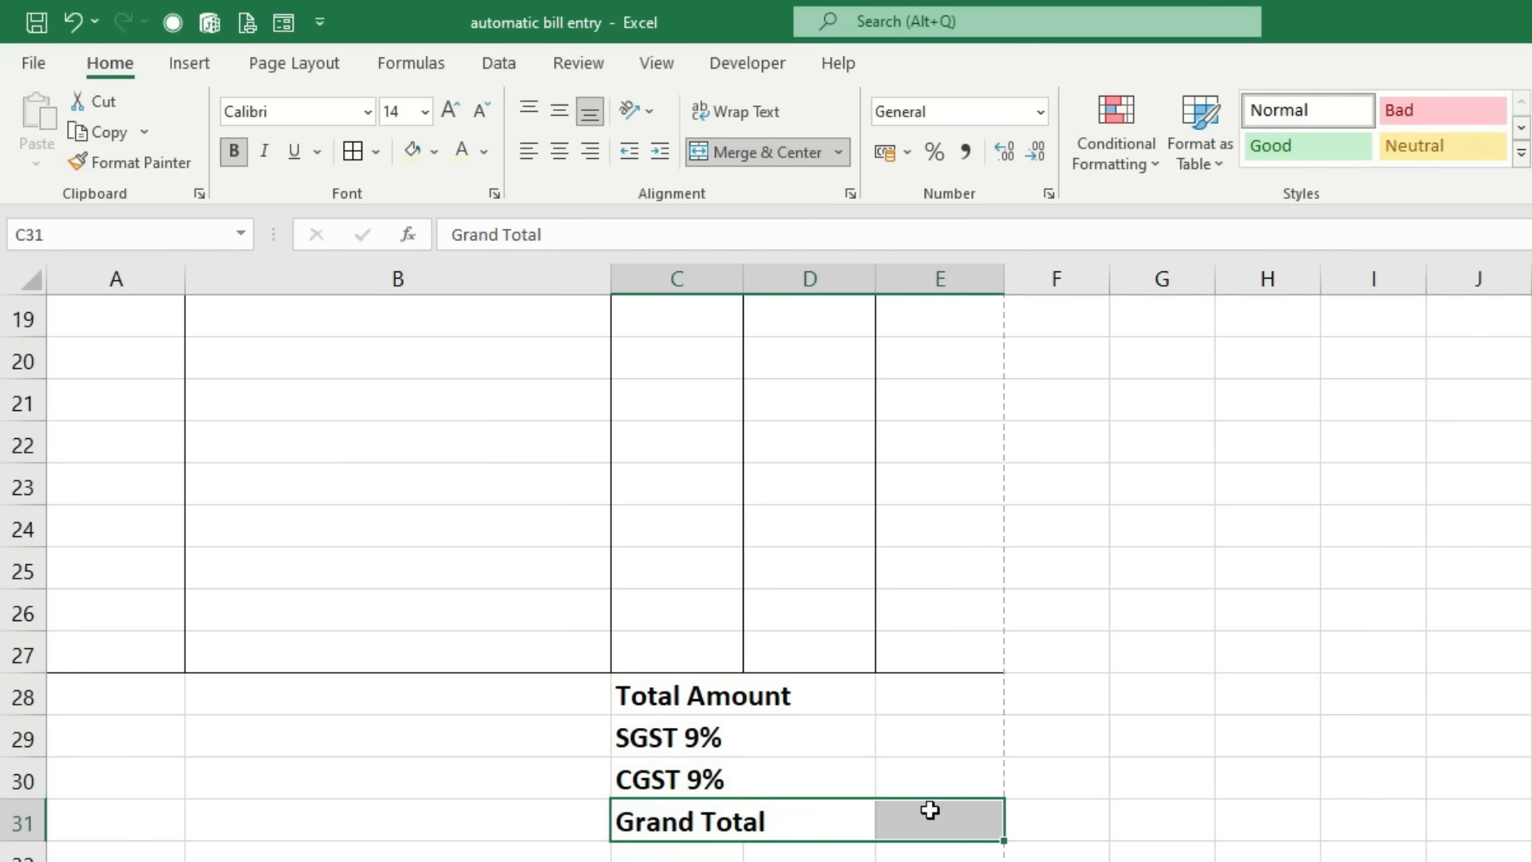
click(412, 152)
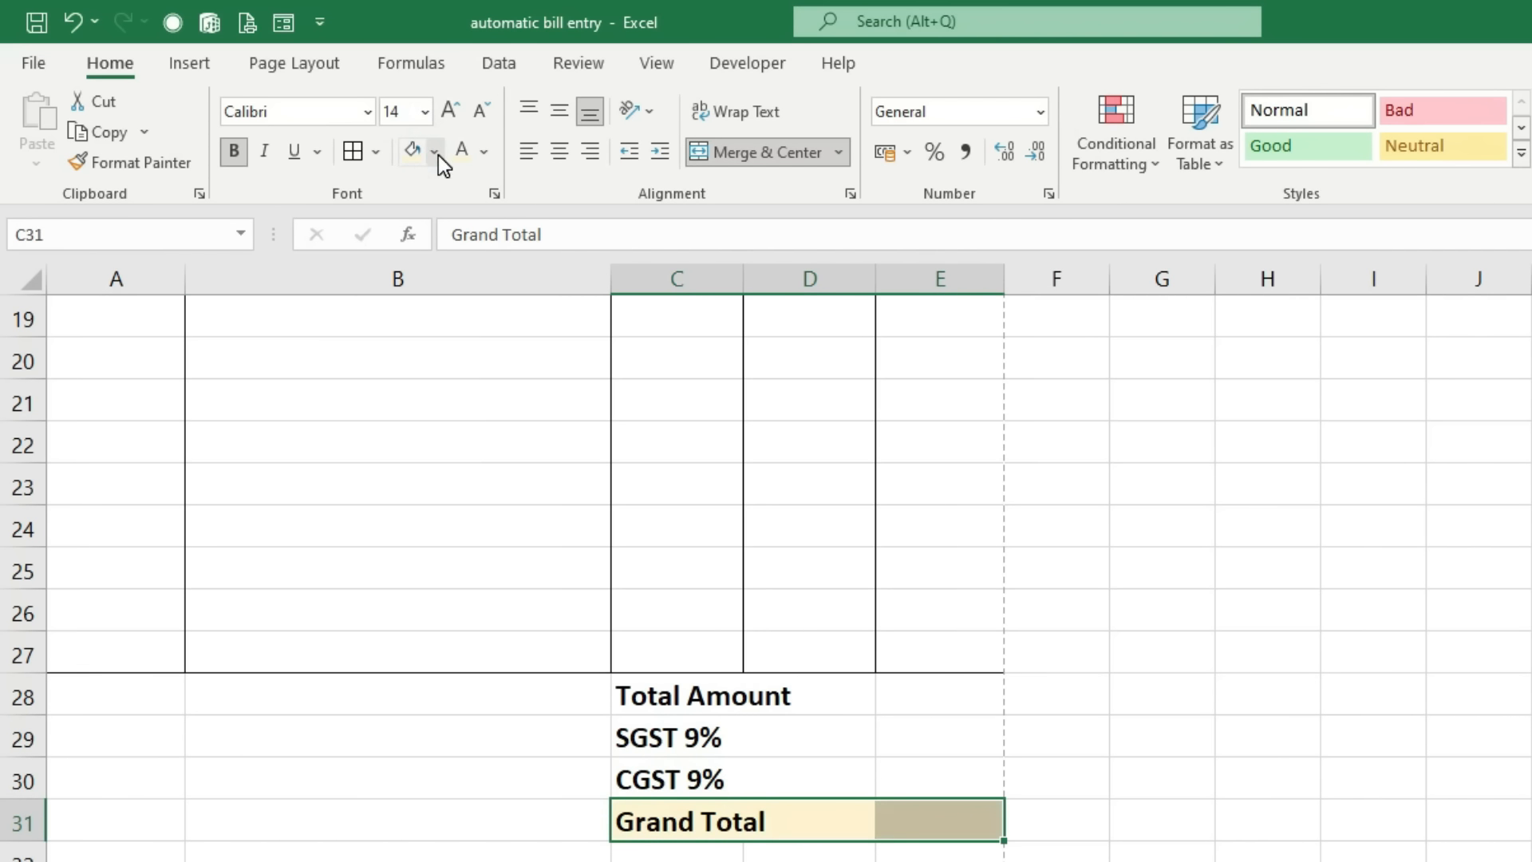
Step: Apply All Borders to the totals block C28:E31
drag(675, 688, 934, 825)
click(352, 151)
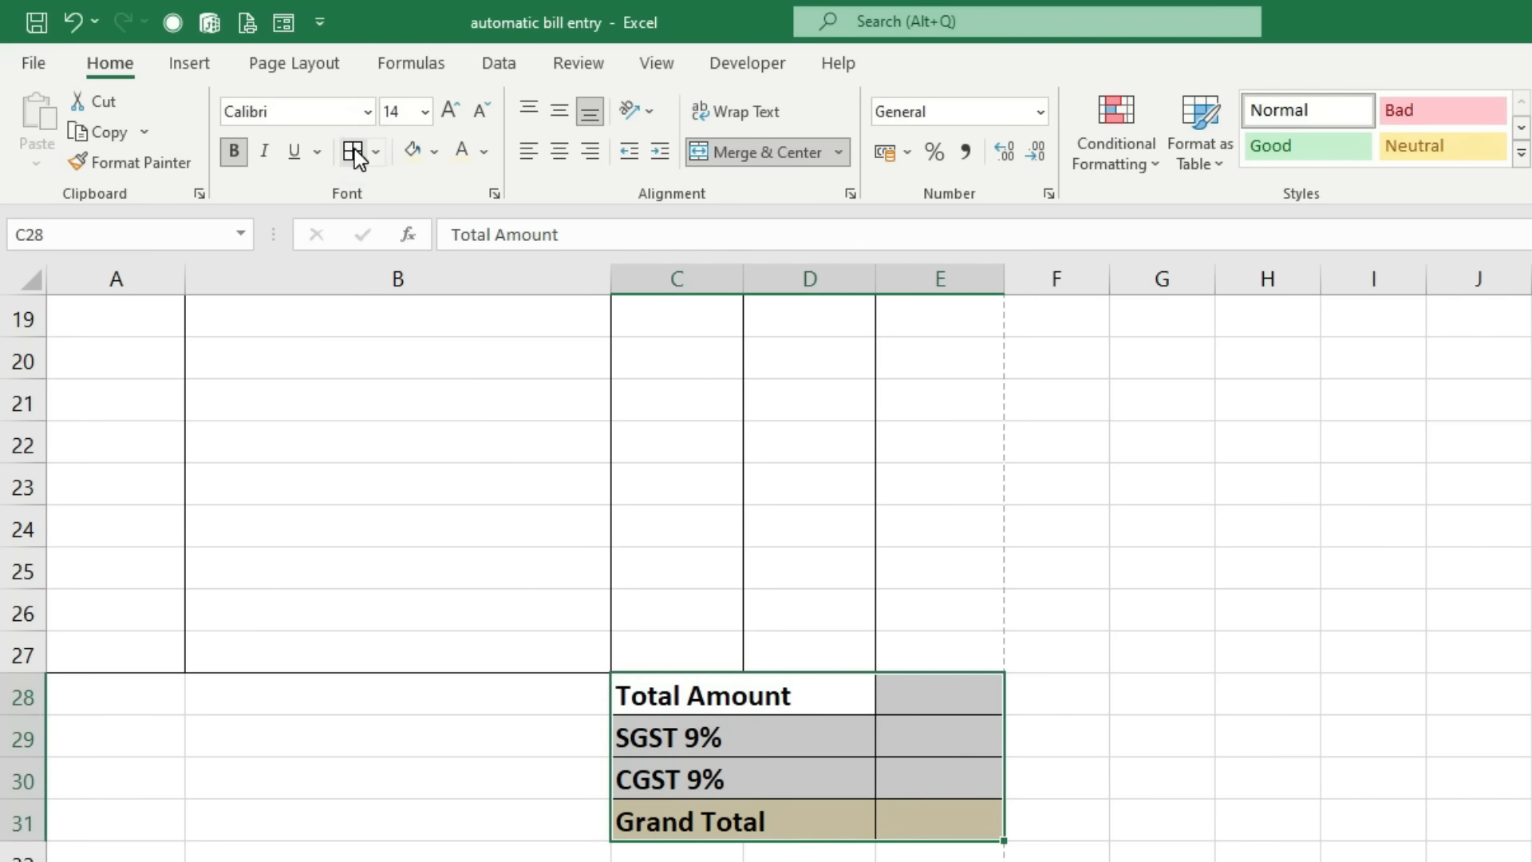
click(1100, 778)
scroll(754, 841, up, 6)
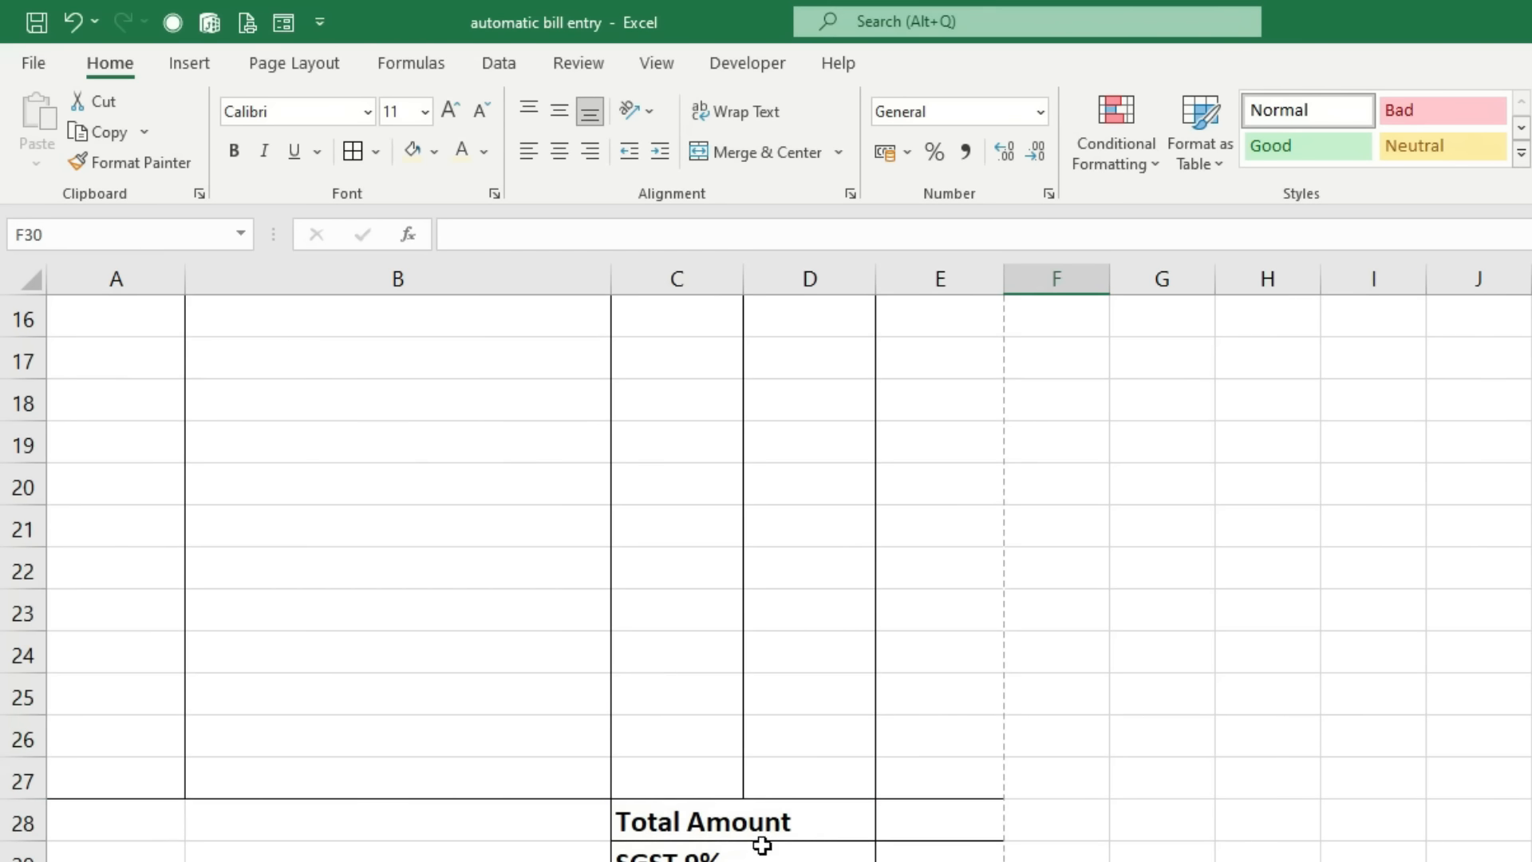
scroll(731, 858, down, 4)
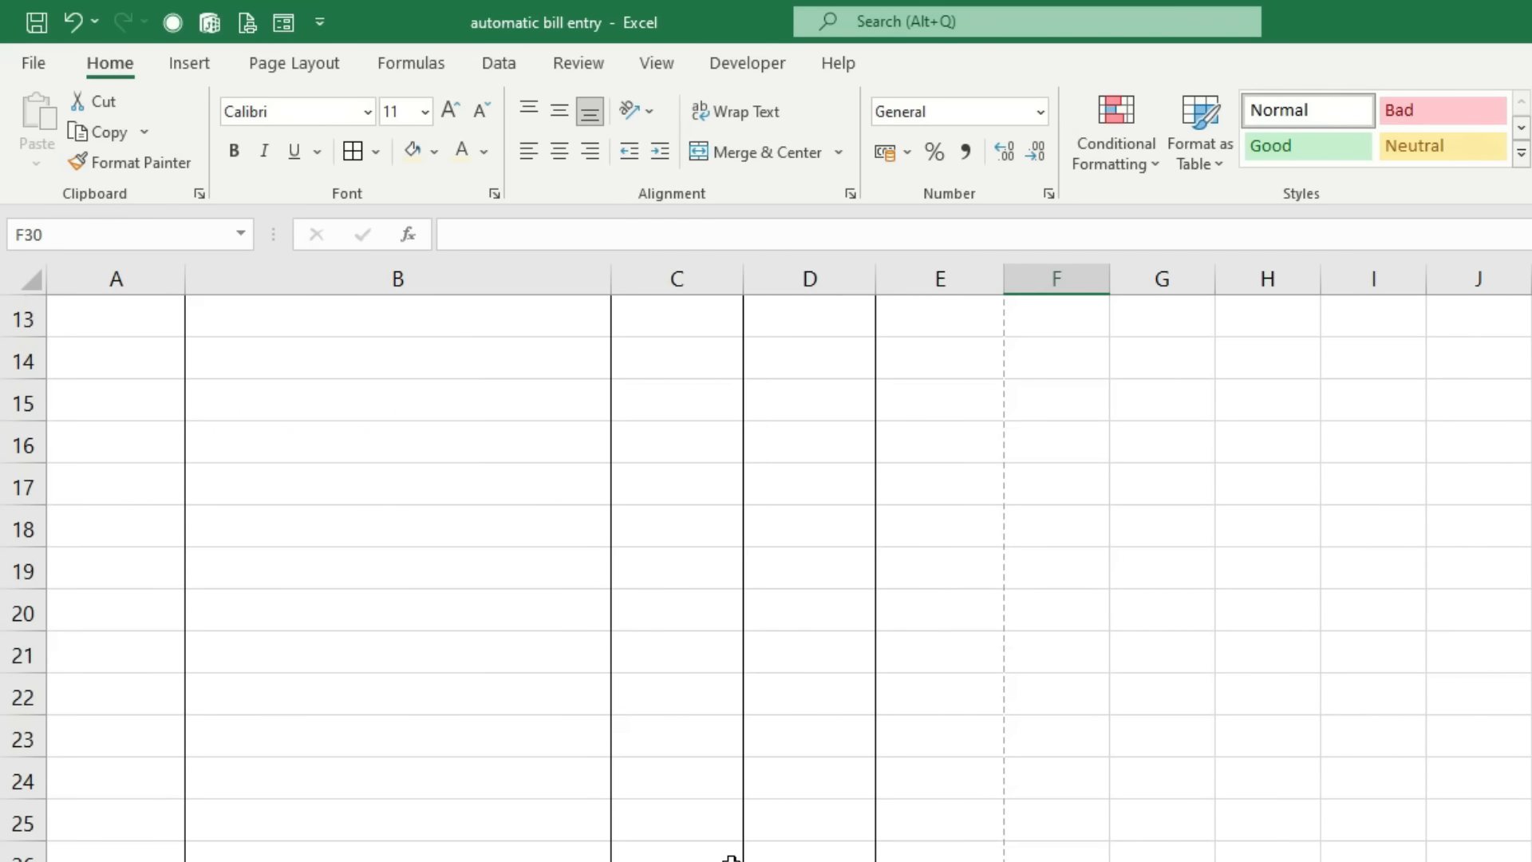
scroll(731, 858, down, 3)
scroll(730, 858, down, 1)
drag(657, 732, 970, 724)
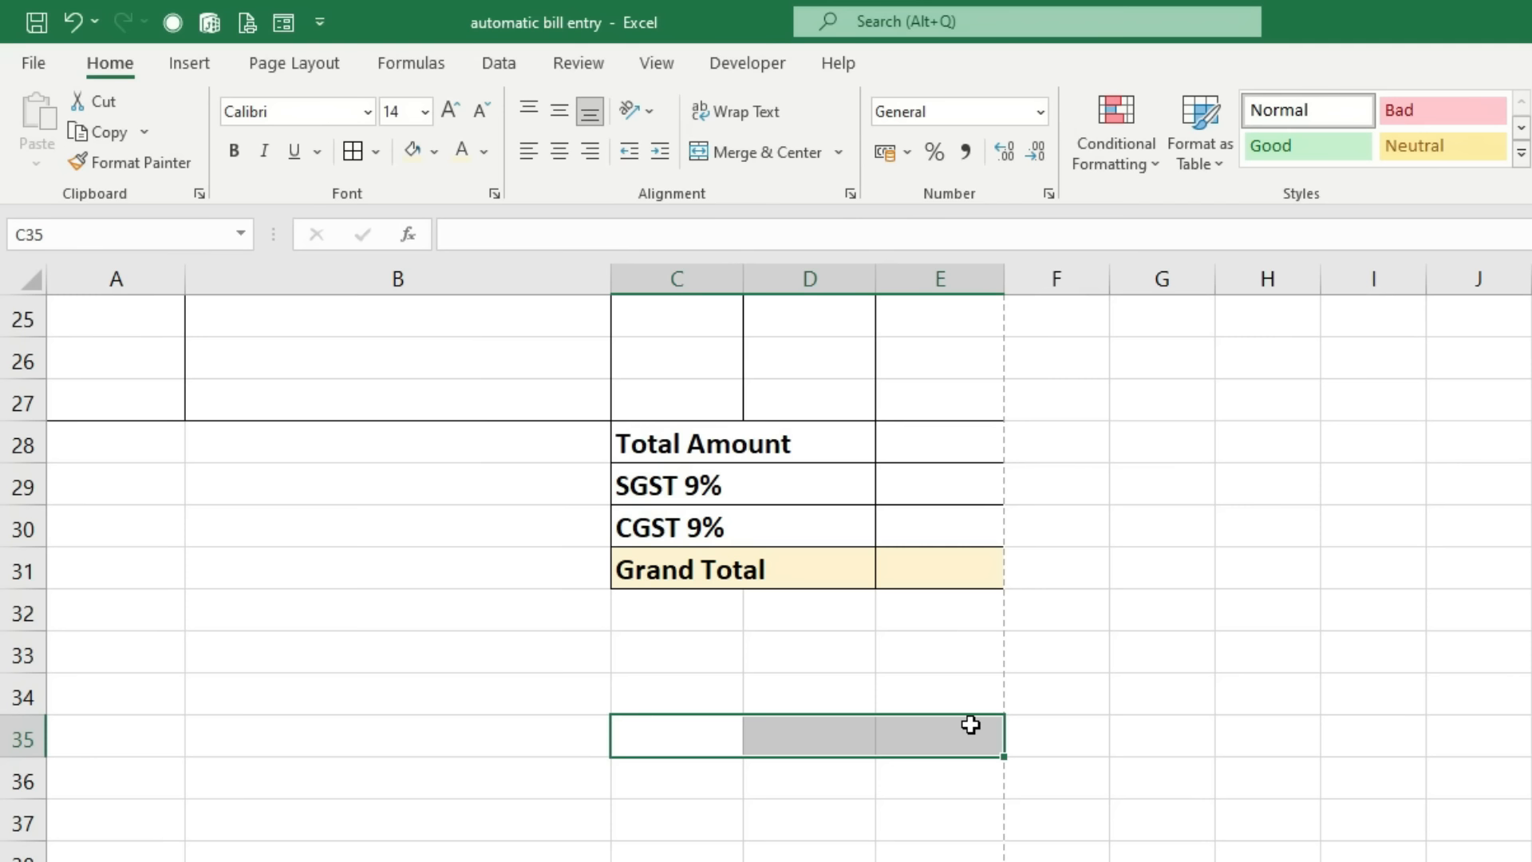
Step: Merge and center C35:E35 with the caption 'Authorized Signatory'
click(766, 156)
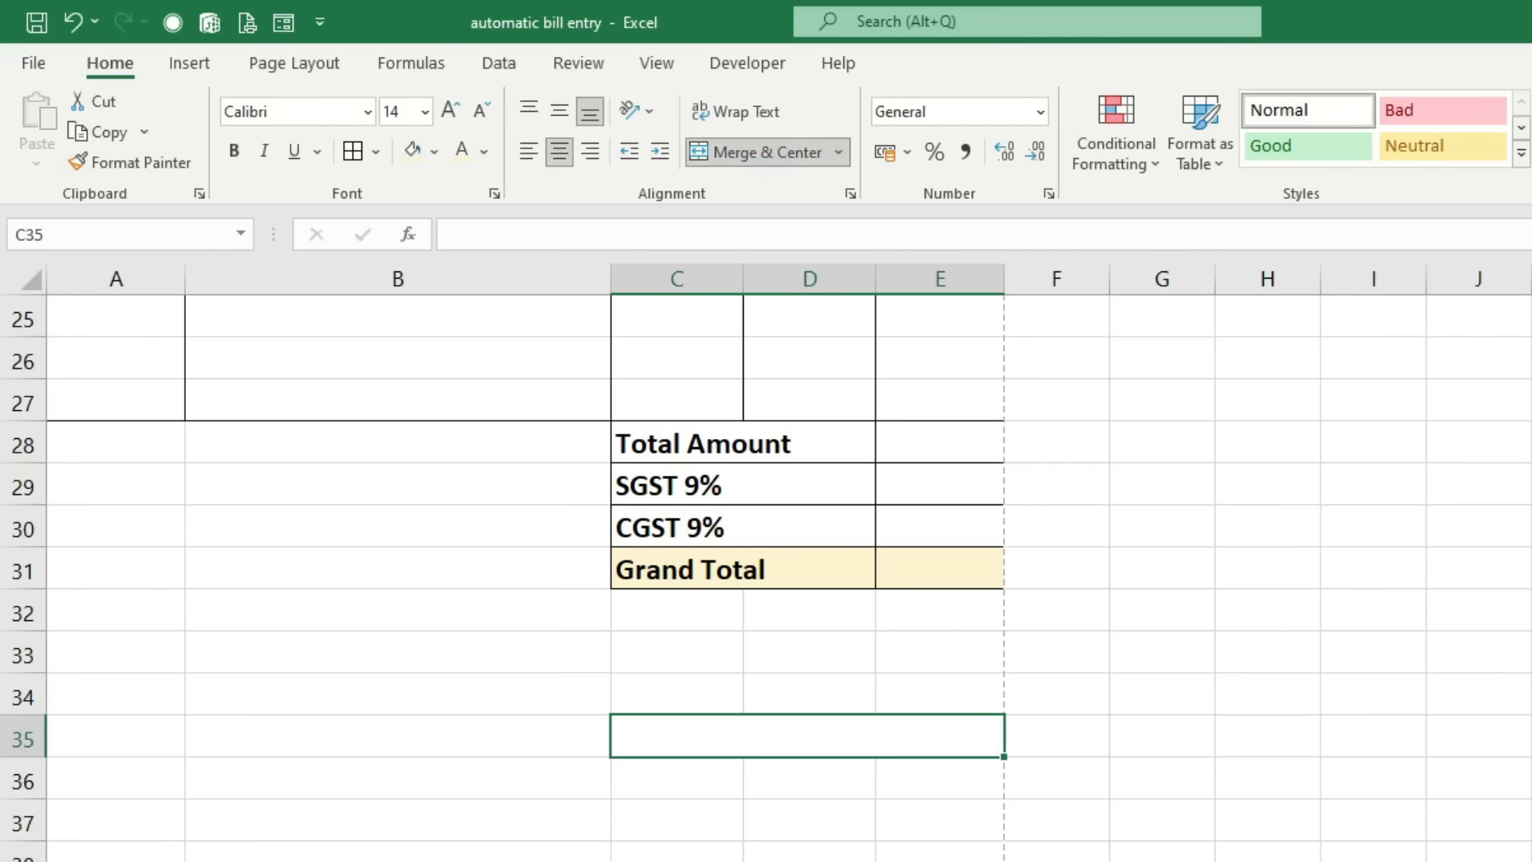
text(Au)
text(or)
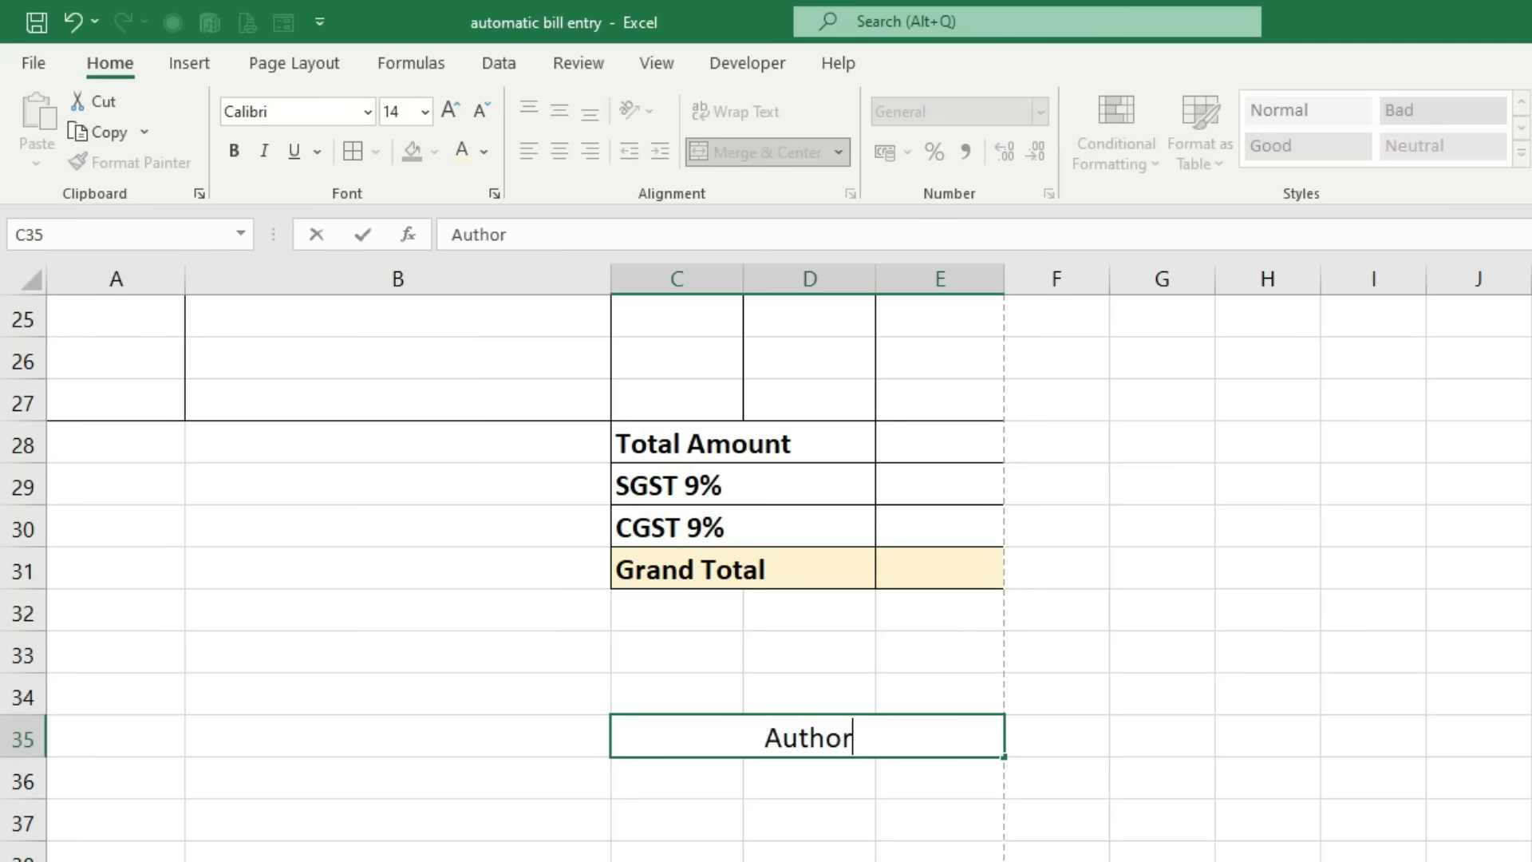
text(ized Signatory)
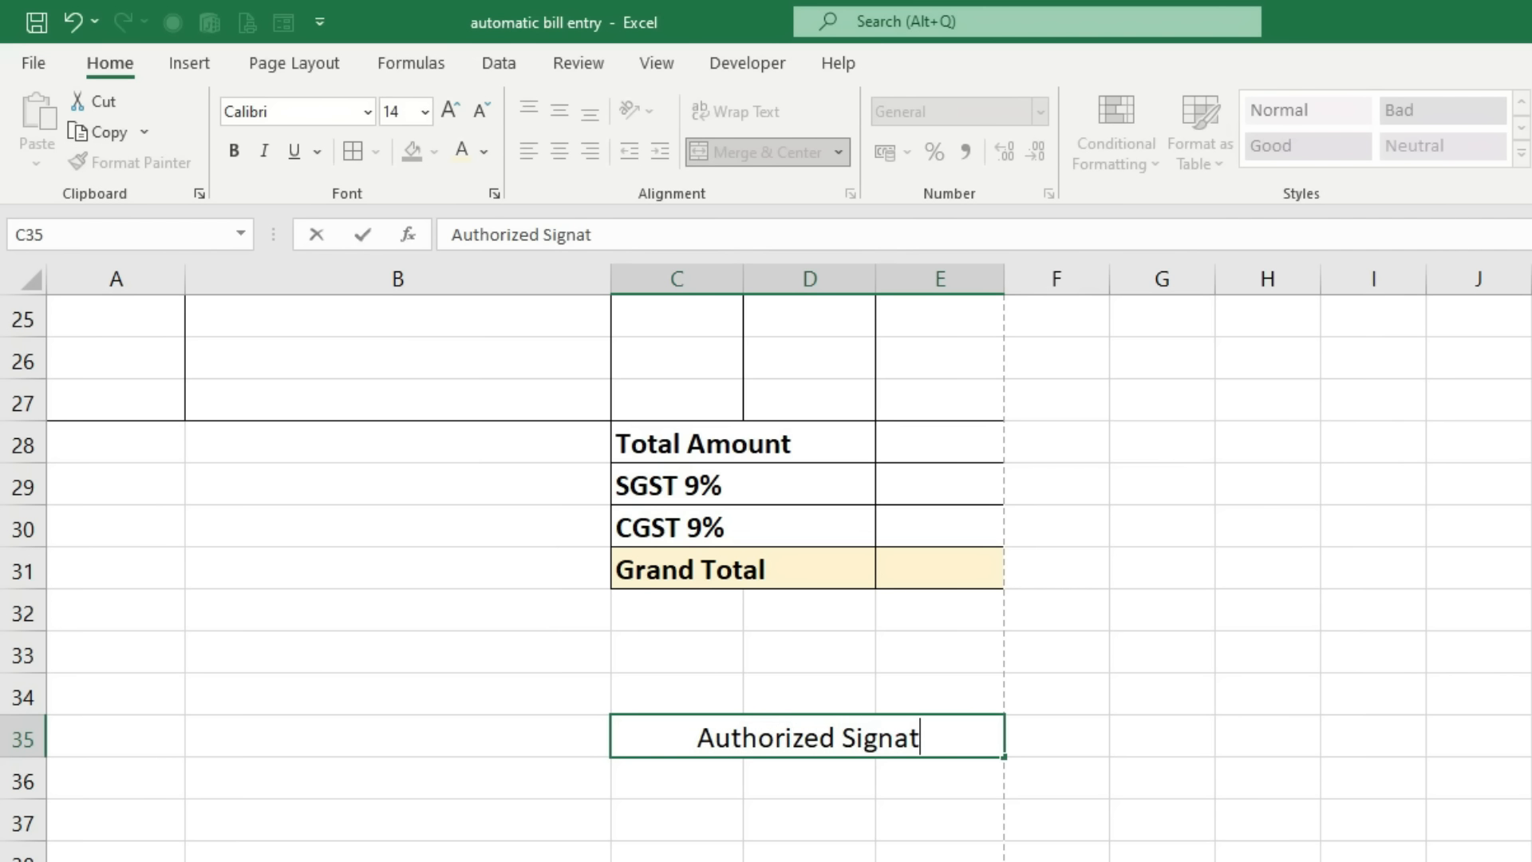
Step: Merge C34:E34 and fill it with an underscore signature line
drag(684, 691, 906, 678)
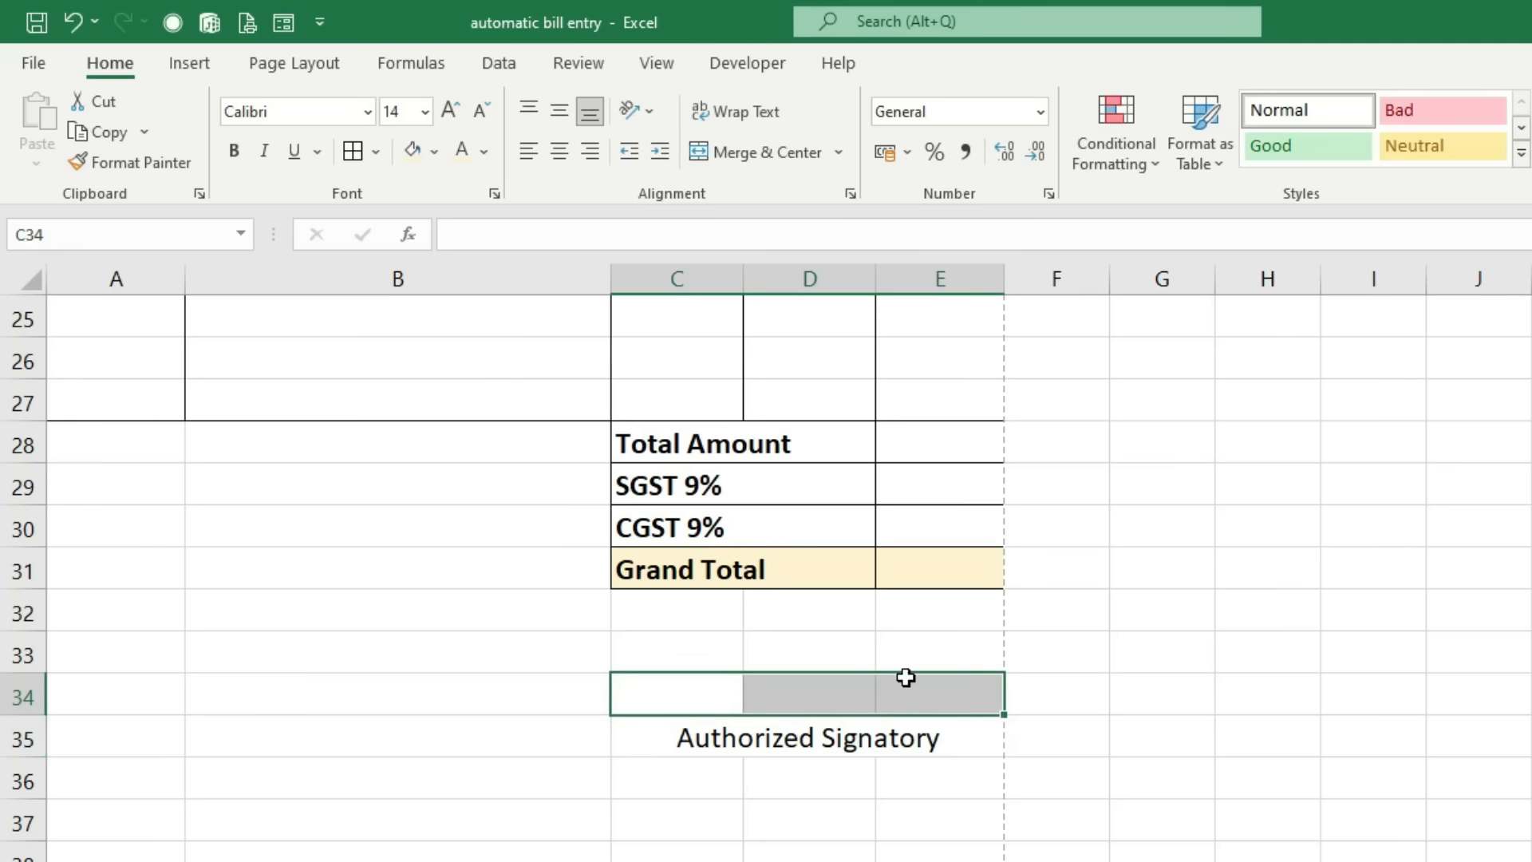
click(758, 152)
text(______________________________)
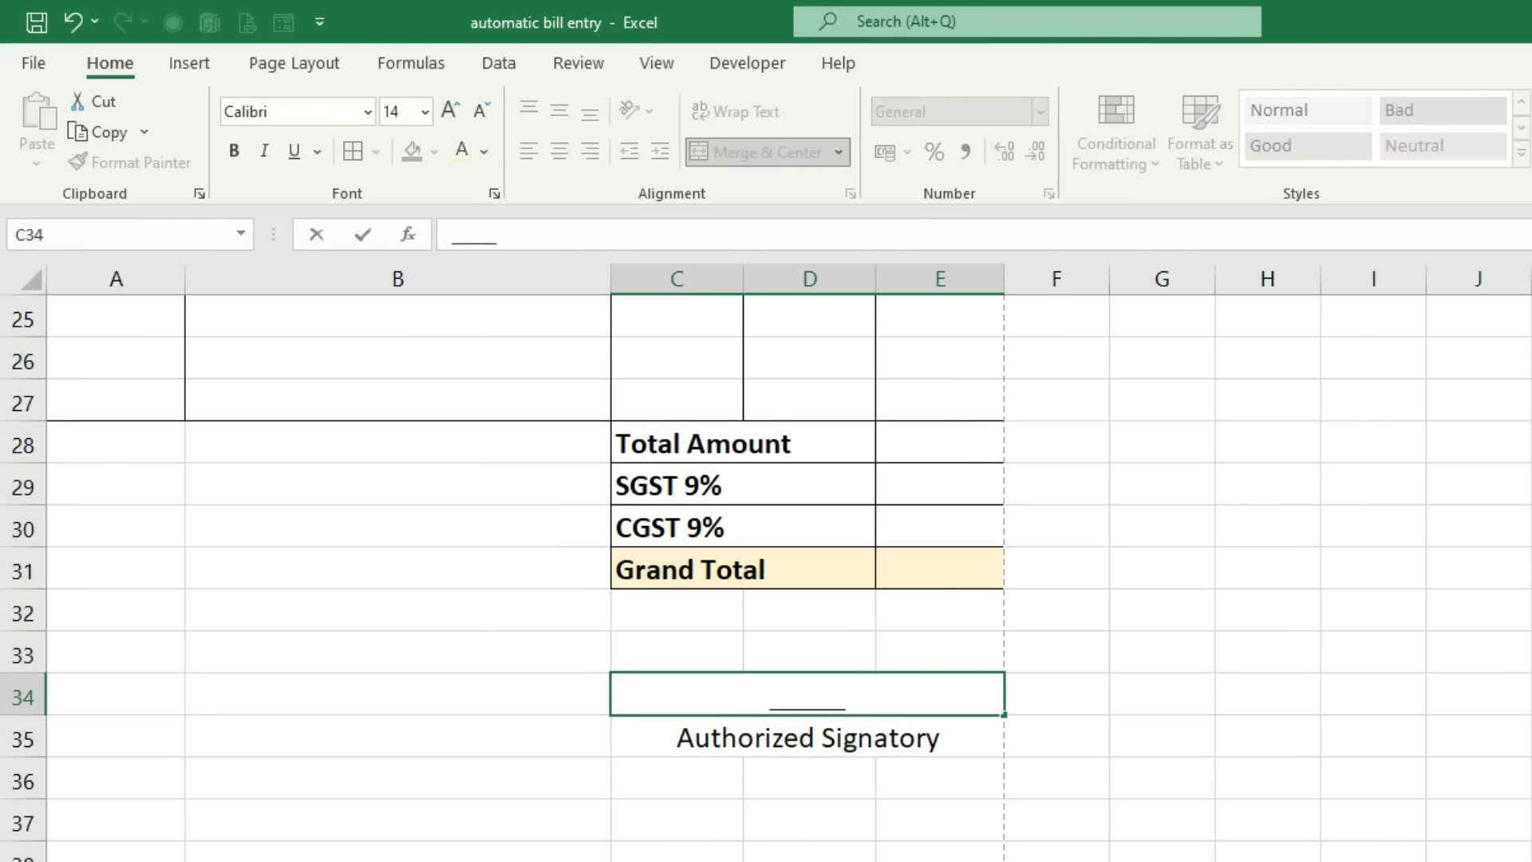
text(_______________________)
click(1253, 802)
Step: Make the Authorized Signatory caption bold
click(814, 739)
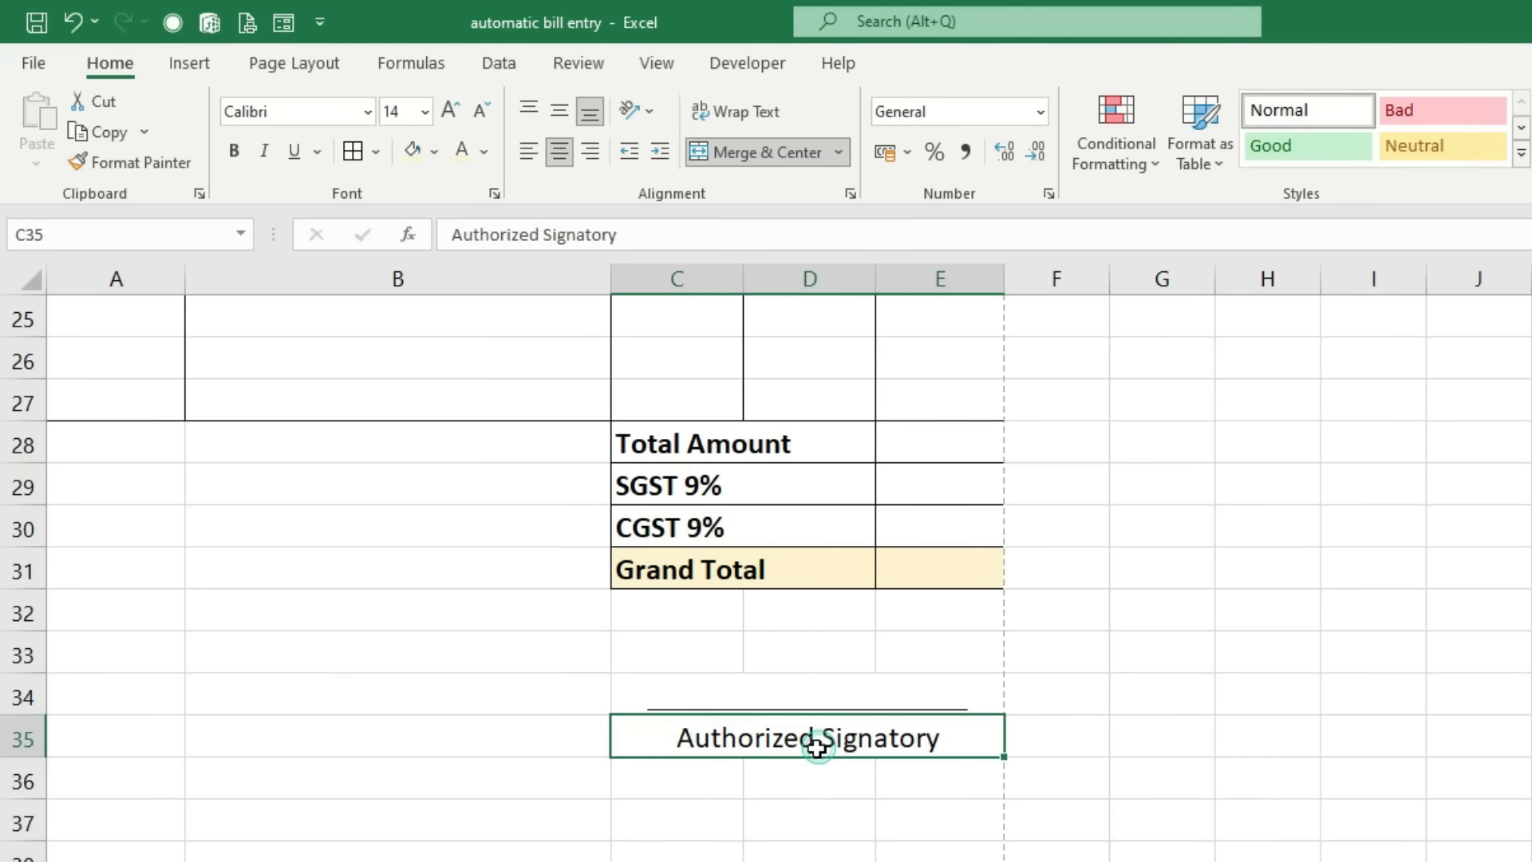
click(239, 155)
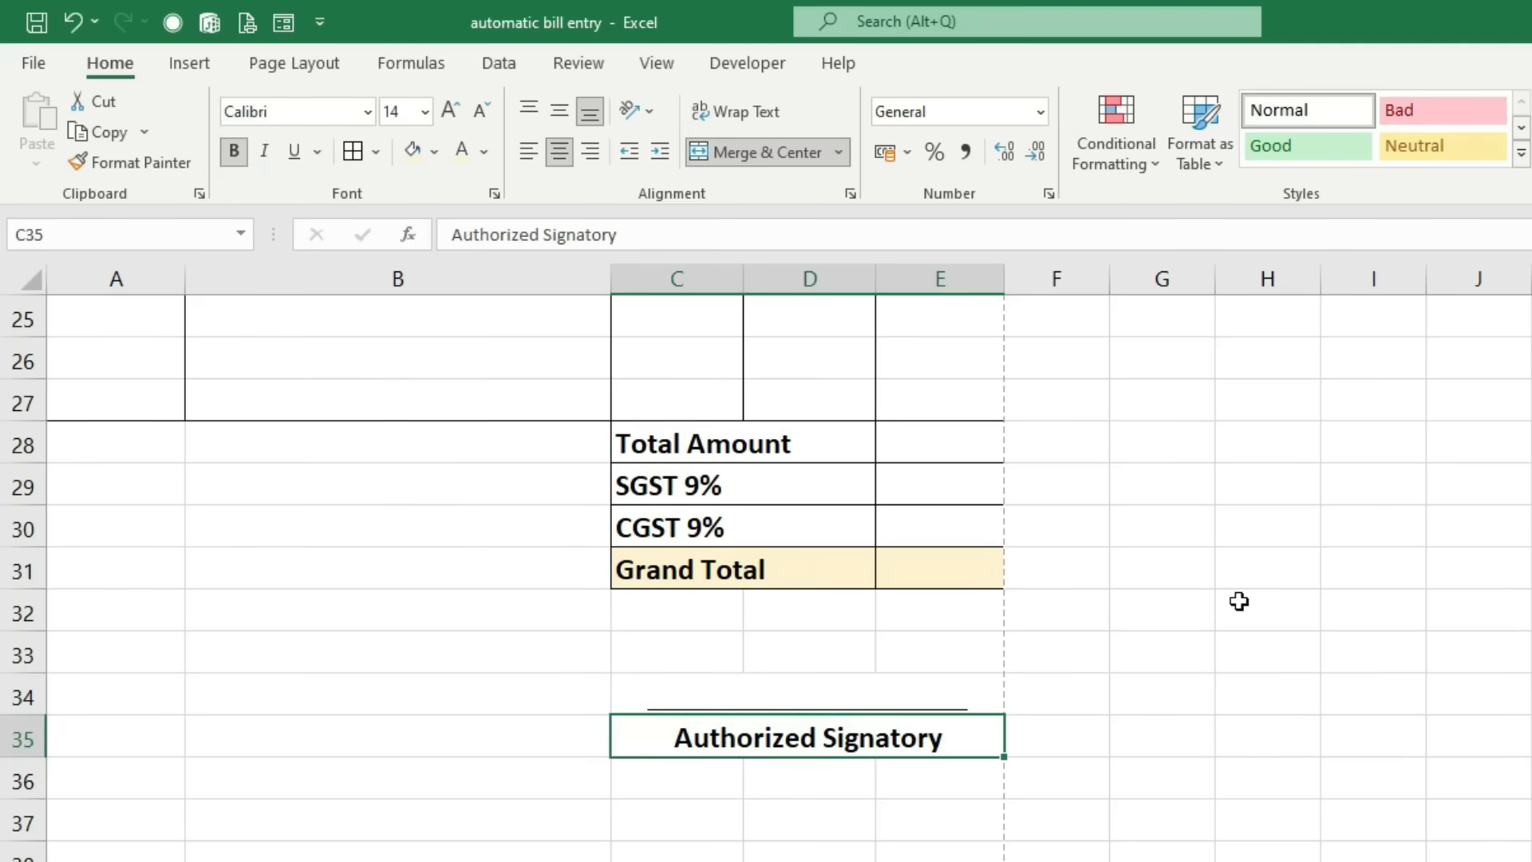
scroll(1235, 678, up, 8)
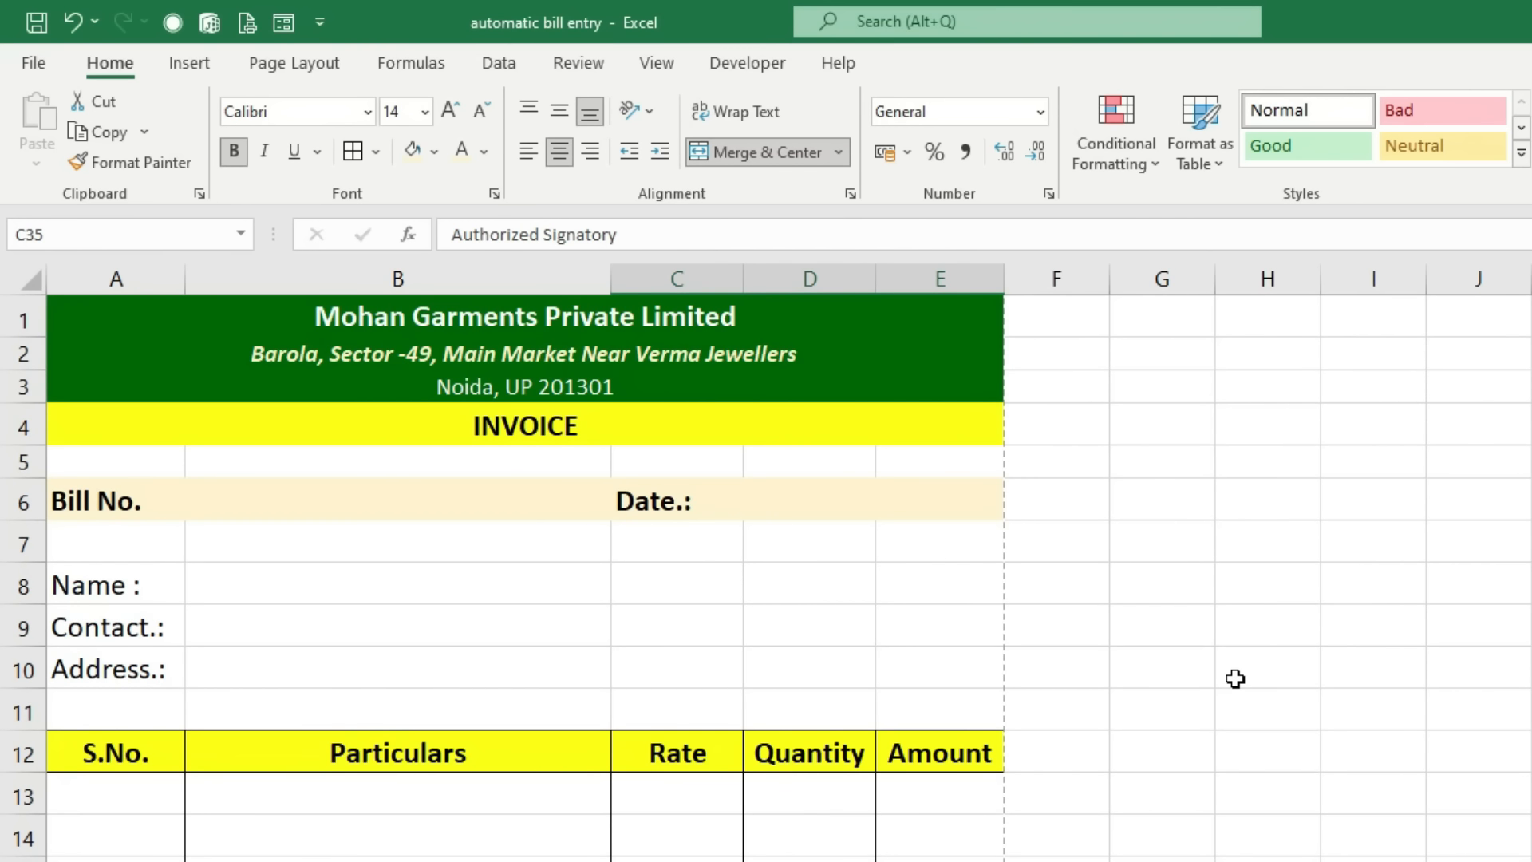
key(ctrl+p)
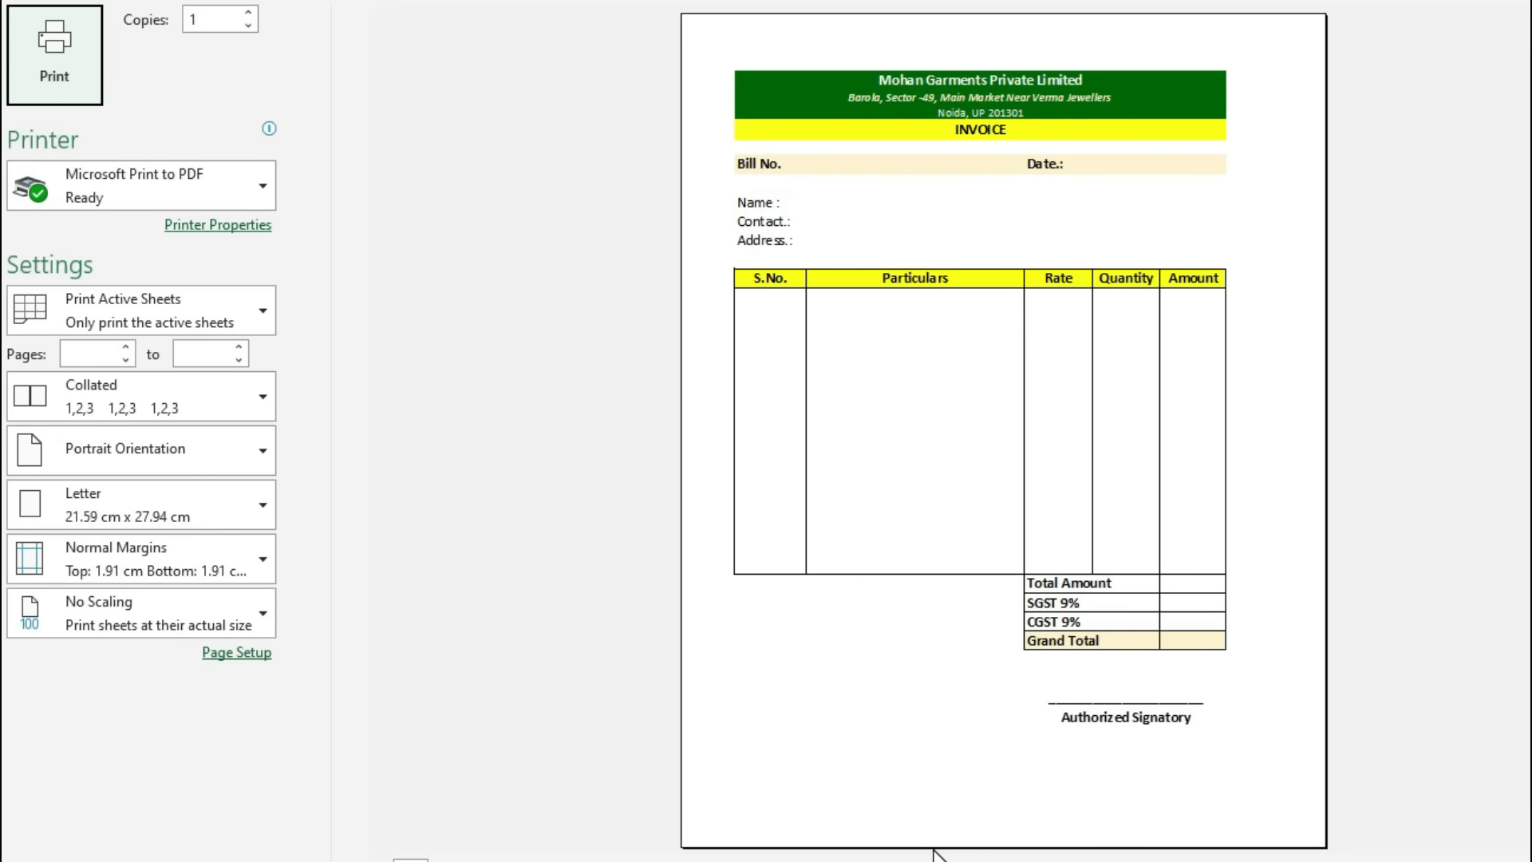
key(Escape)
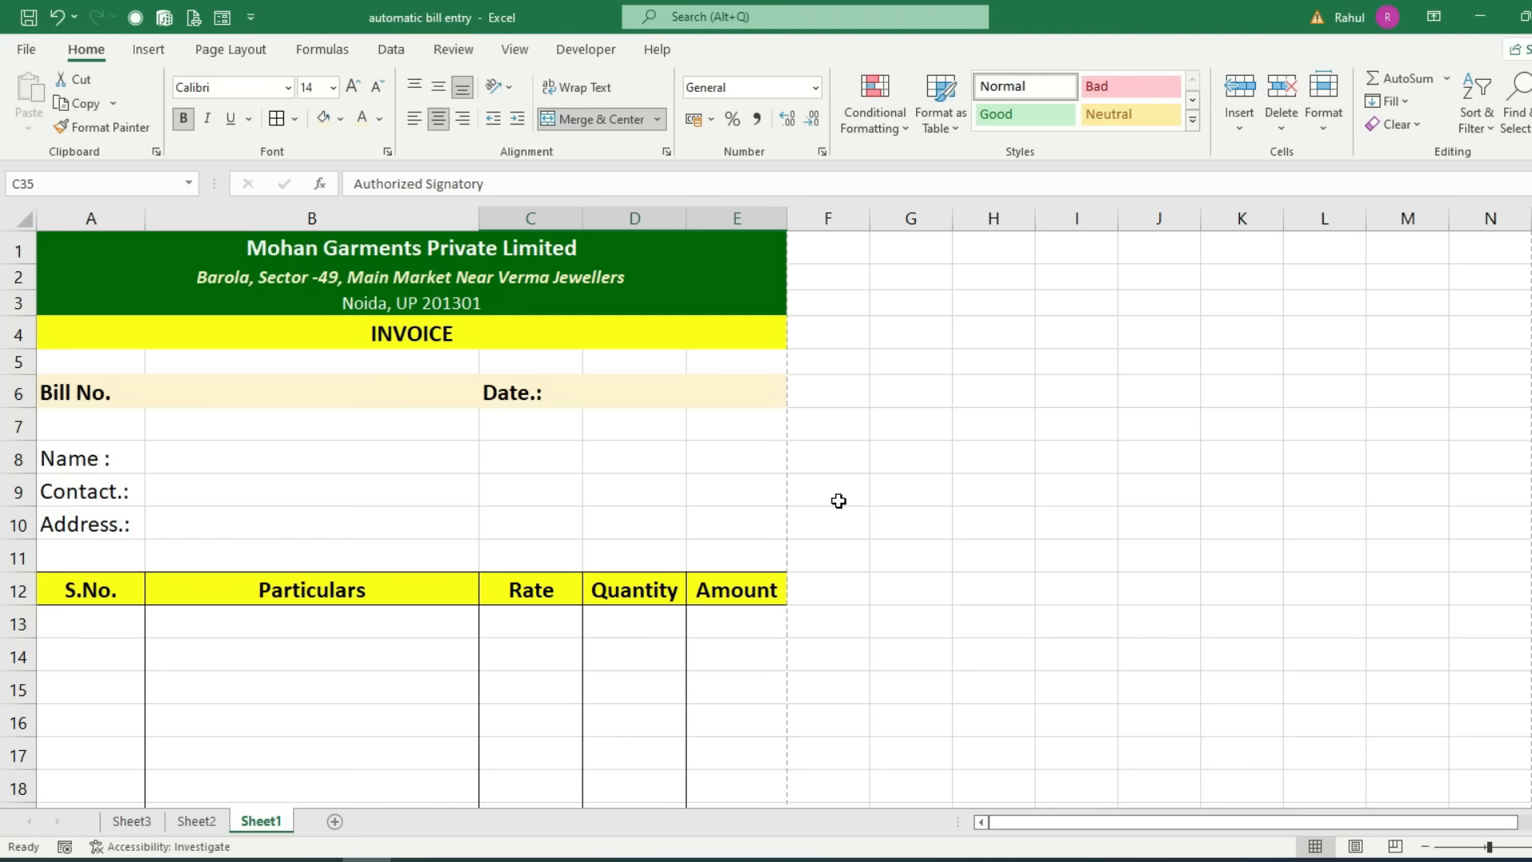
Step: Select the first Particulars cell B13 and Rate cell C13 on the invoice
scroll(501, 447, down, 2)
click(356, 451)
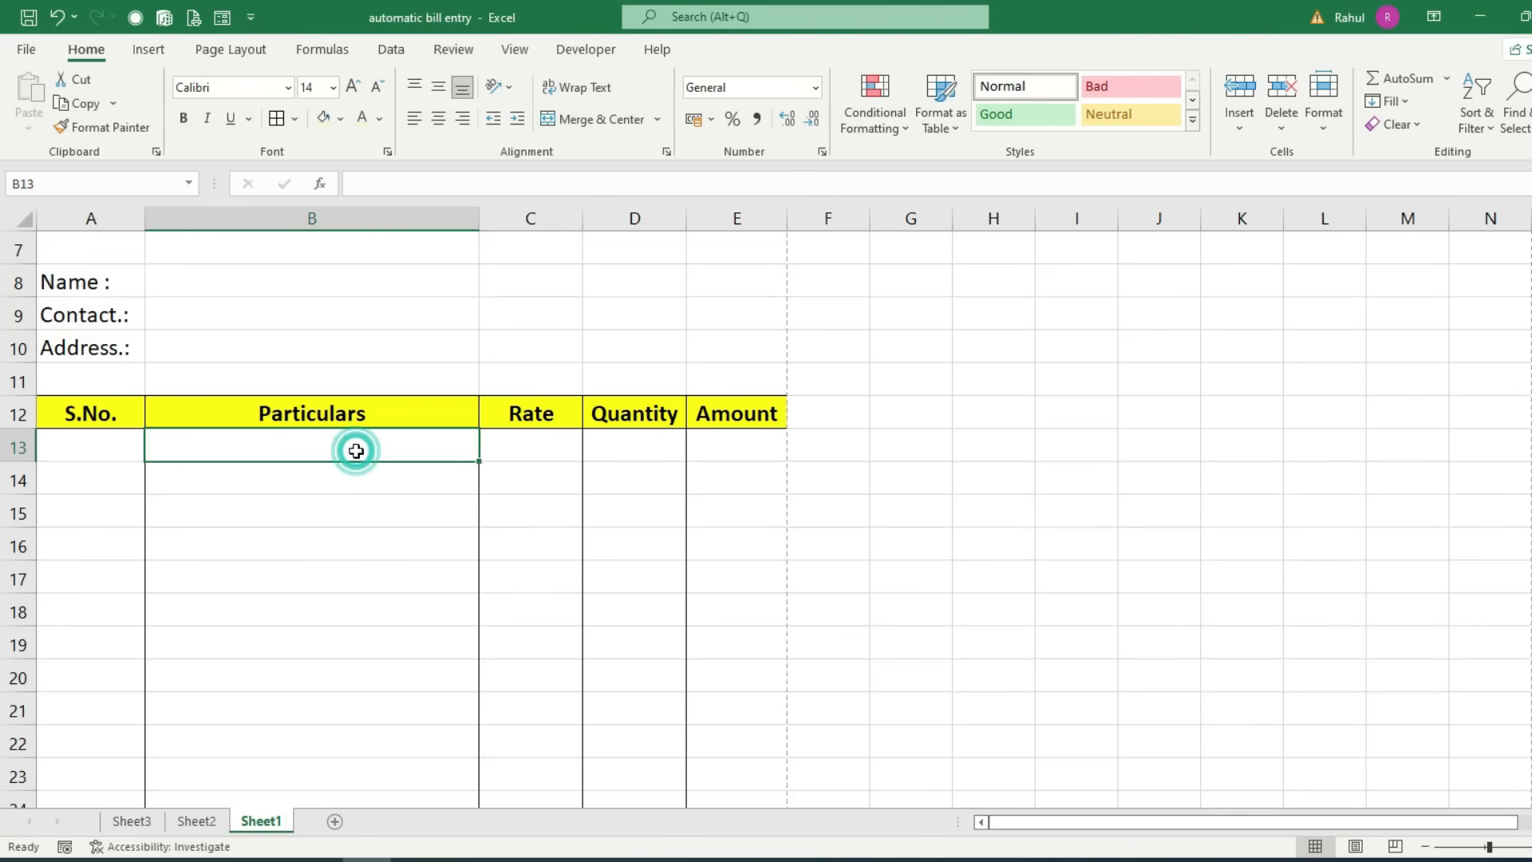
click(552, 448)
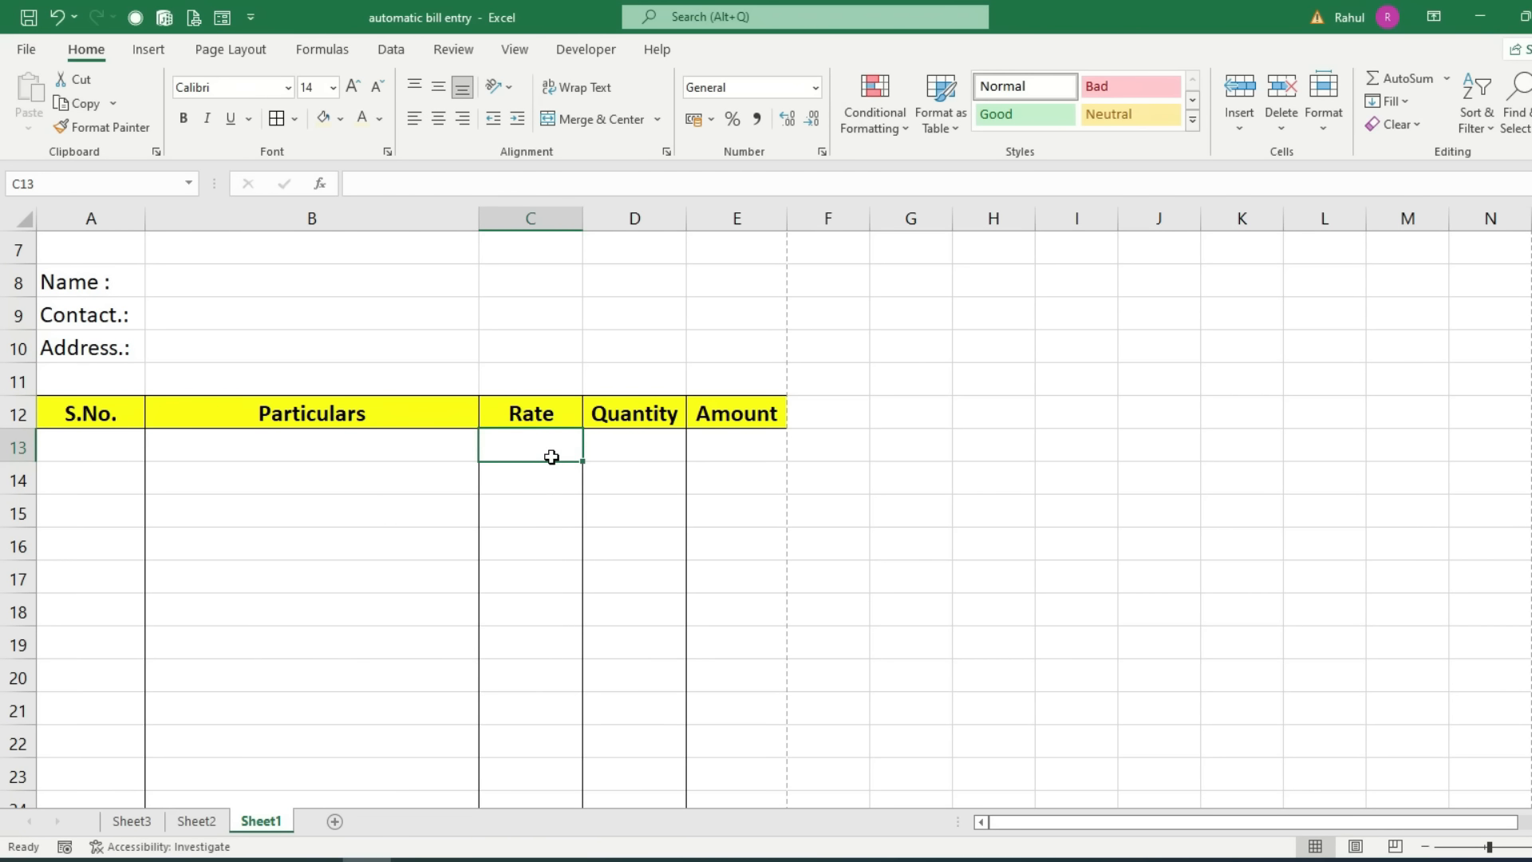
Step: Review the Sheet3 product list: Shirt, Trouser, T-shirt, Jeans and Lower
click(127, 822)
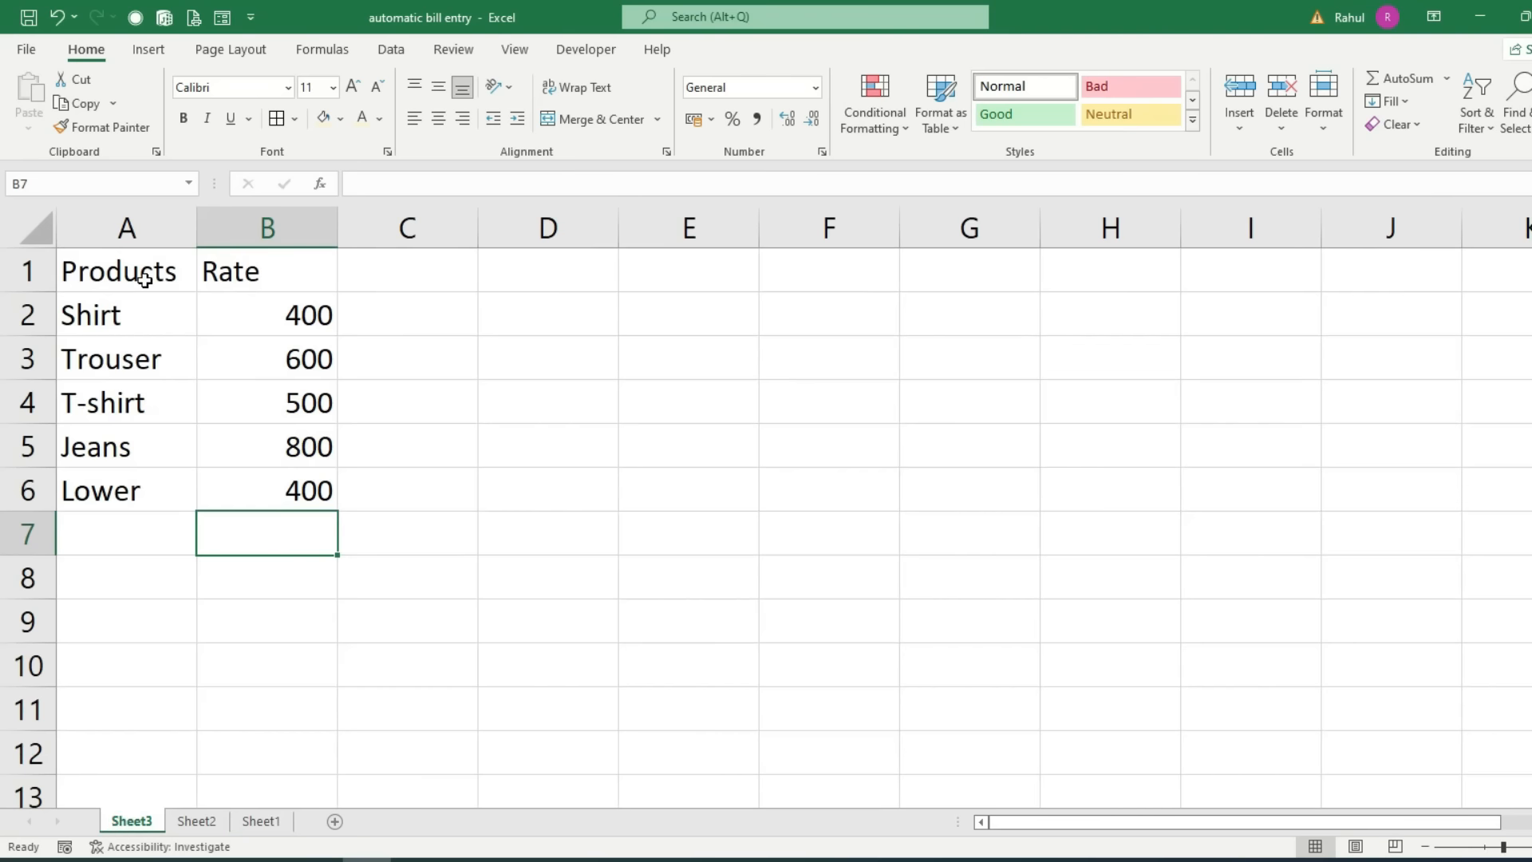
drag(110, 316, 110, 377)
click(111, 314)
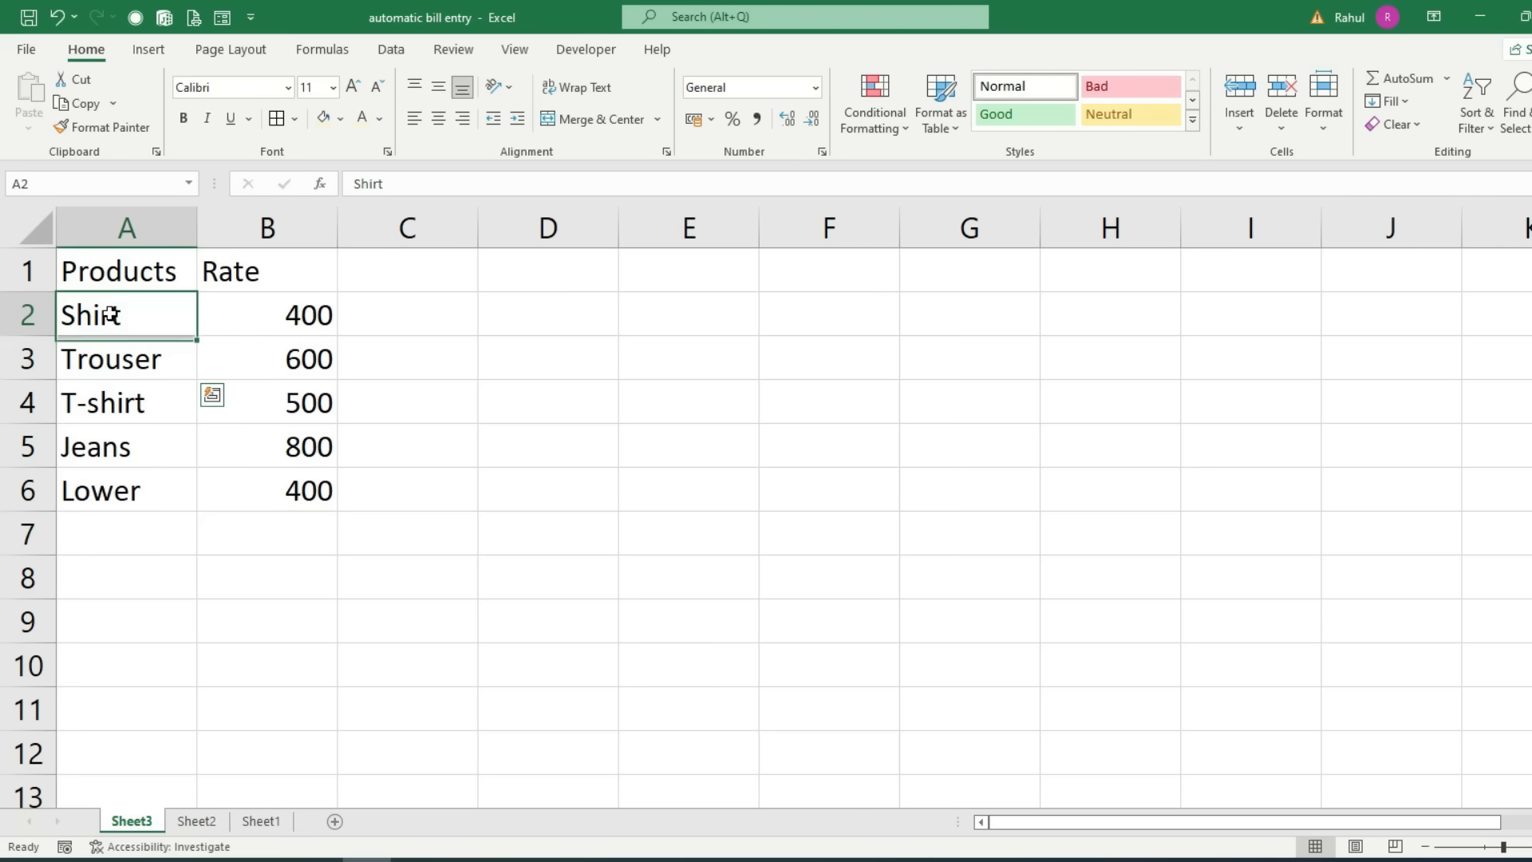
click(110, 356)
click(112, 395)
click(100, 460)
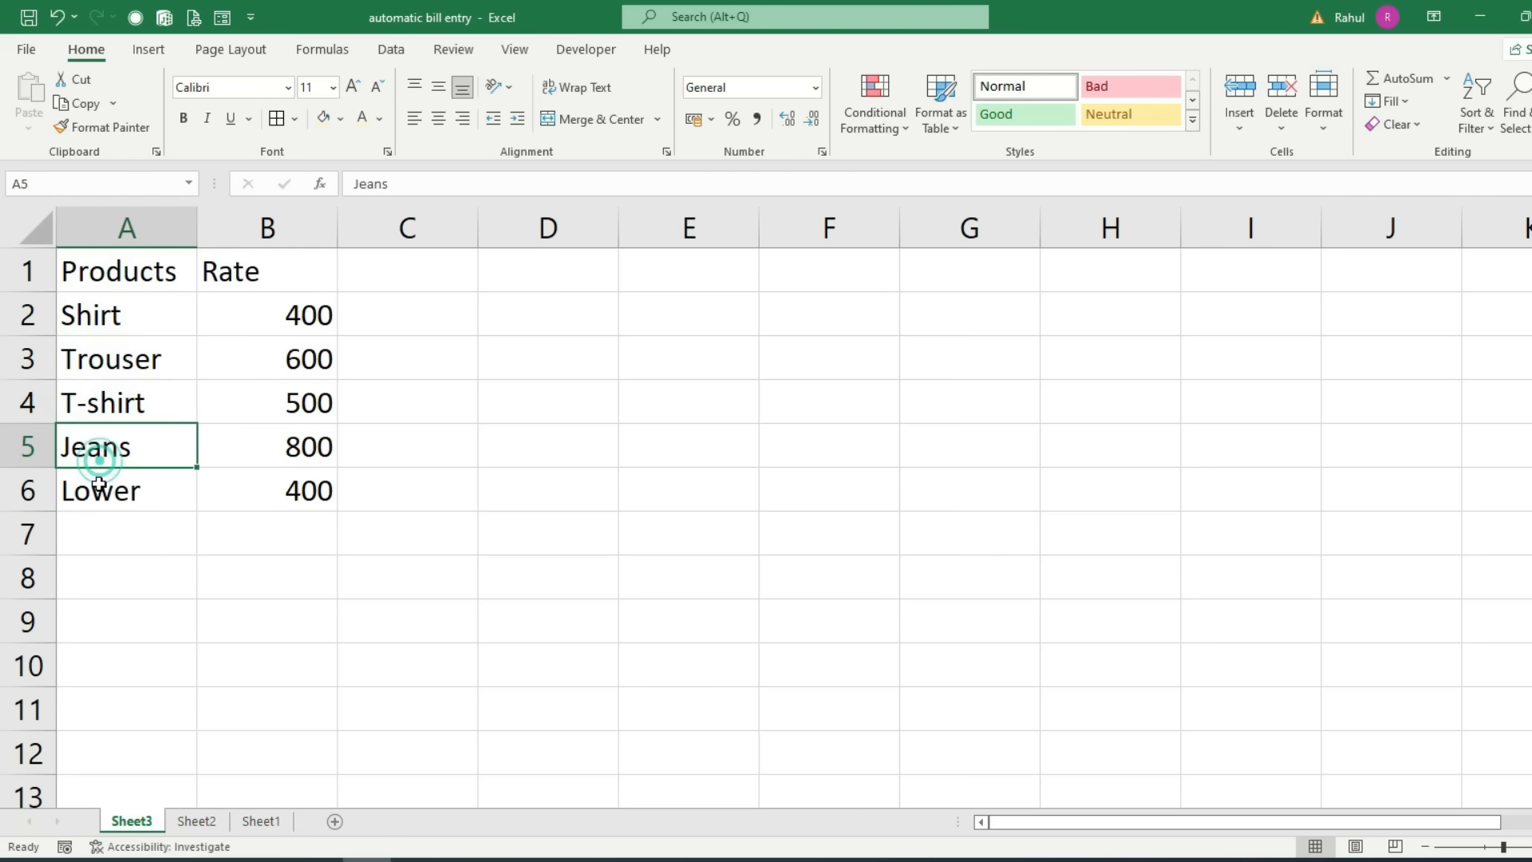
click(101, 489)
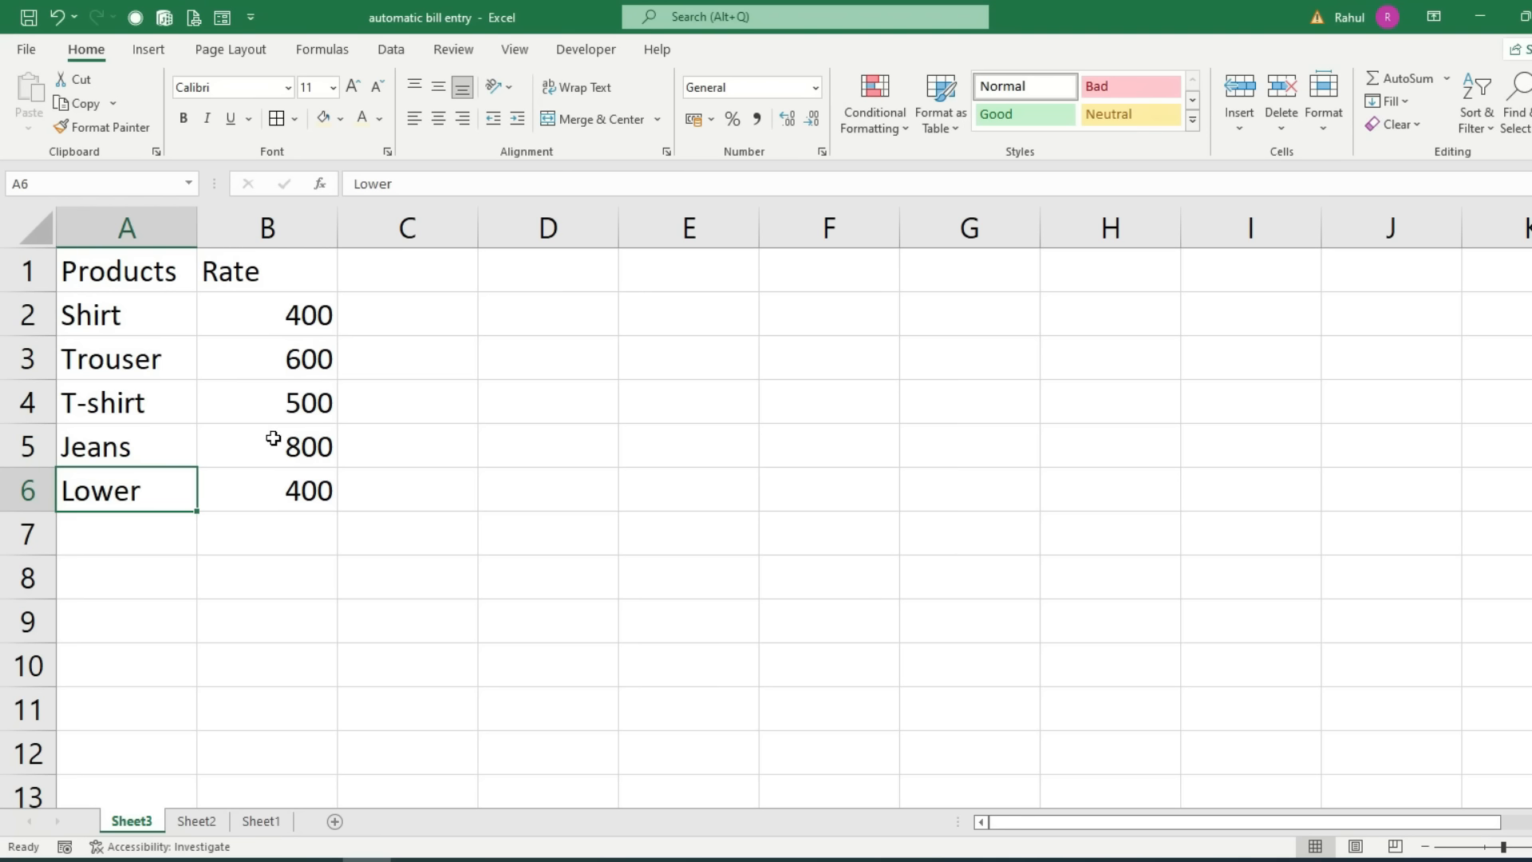
key(ctrl+Page_Down)
key(ctrl+Page_Down)
Step: Give B13 a List validation sourced from Sheet3!$A$2:$A$6, the product names
click(311, 620)
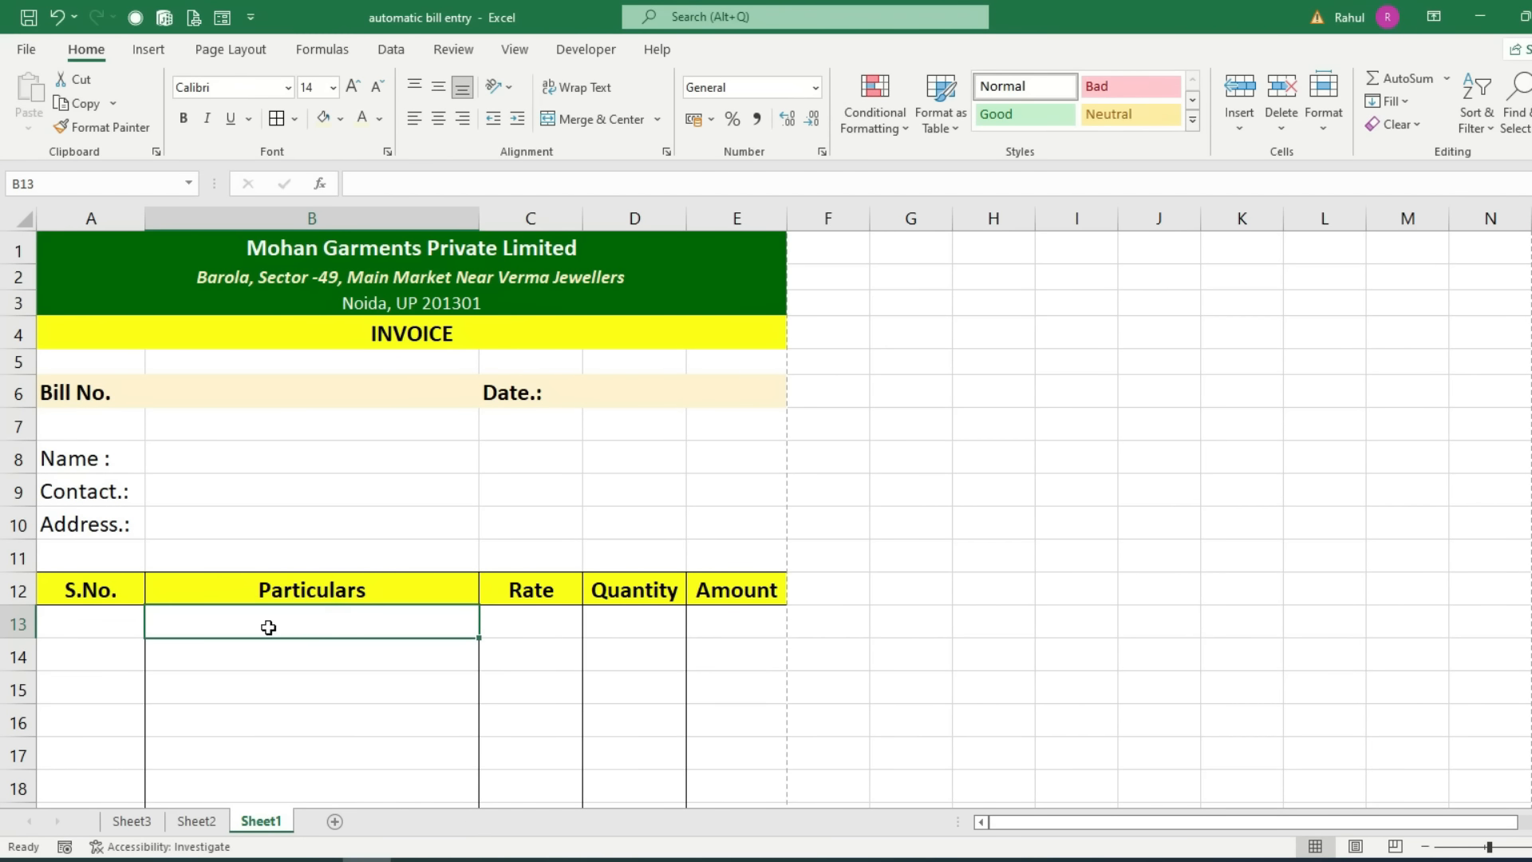
click(391, 51)
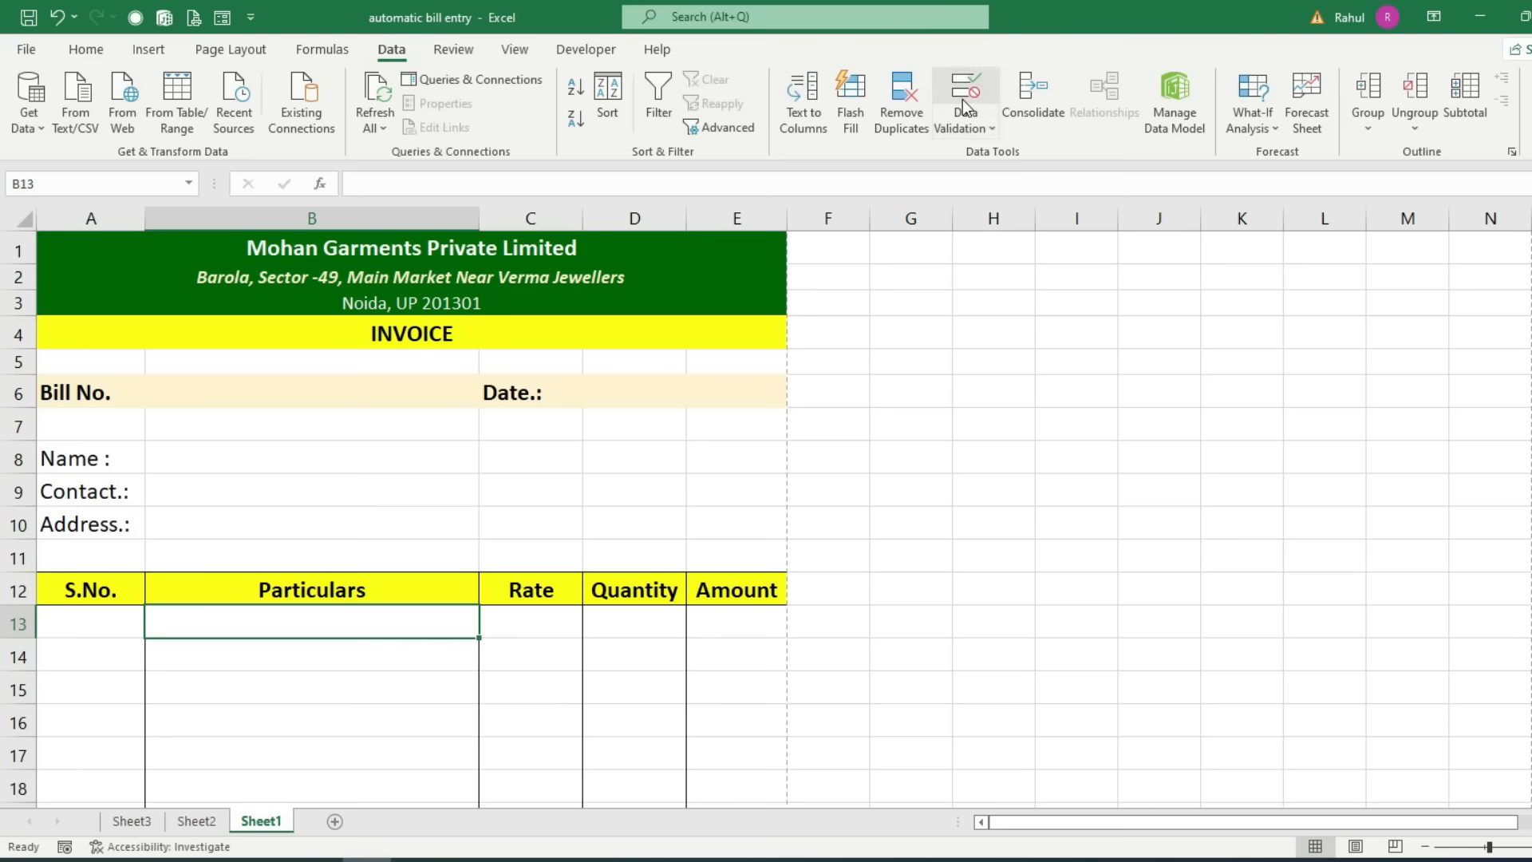
click(990, 132)
click(994, 155)
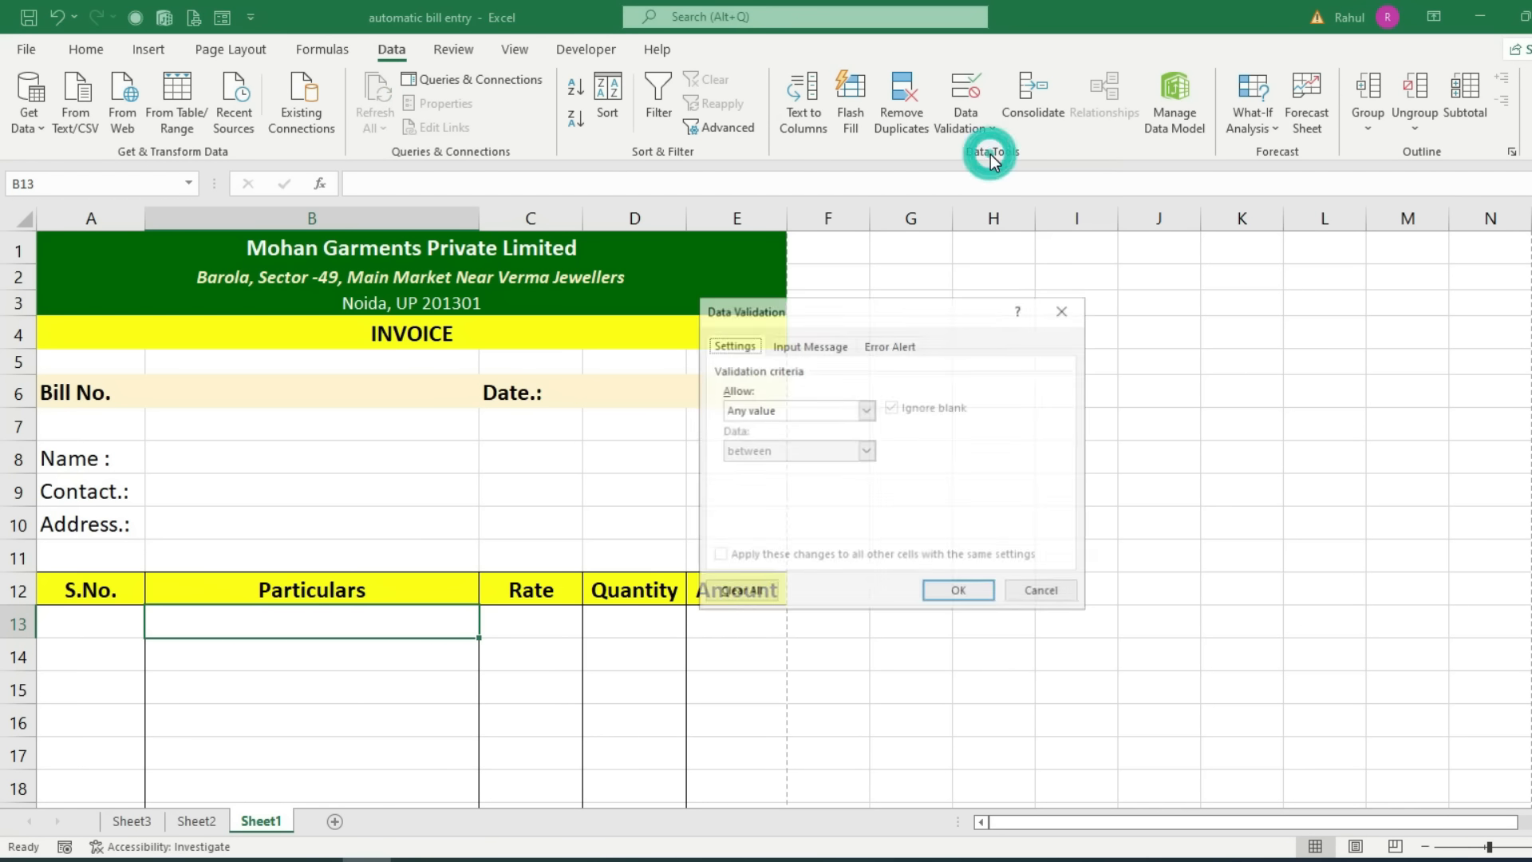
click(865, 409)
click(735, 466)
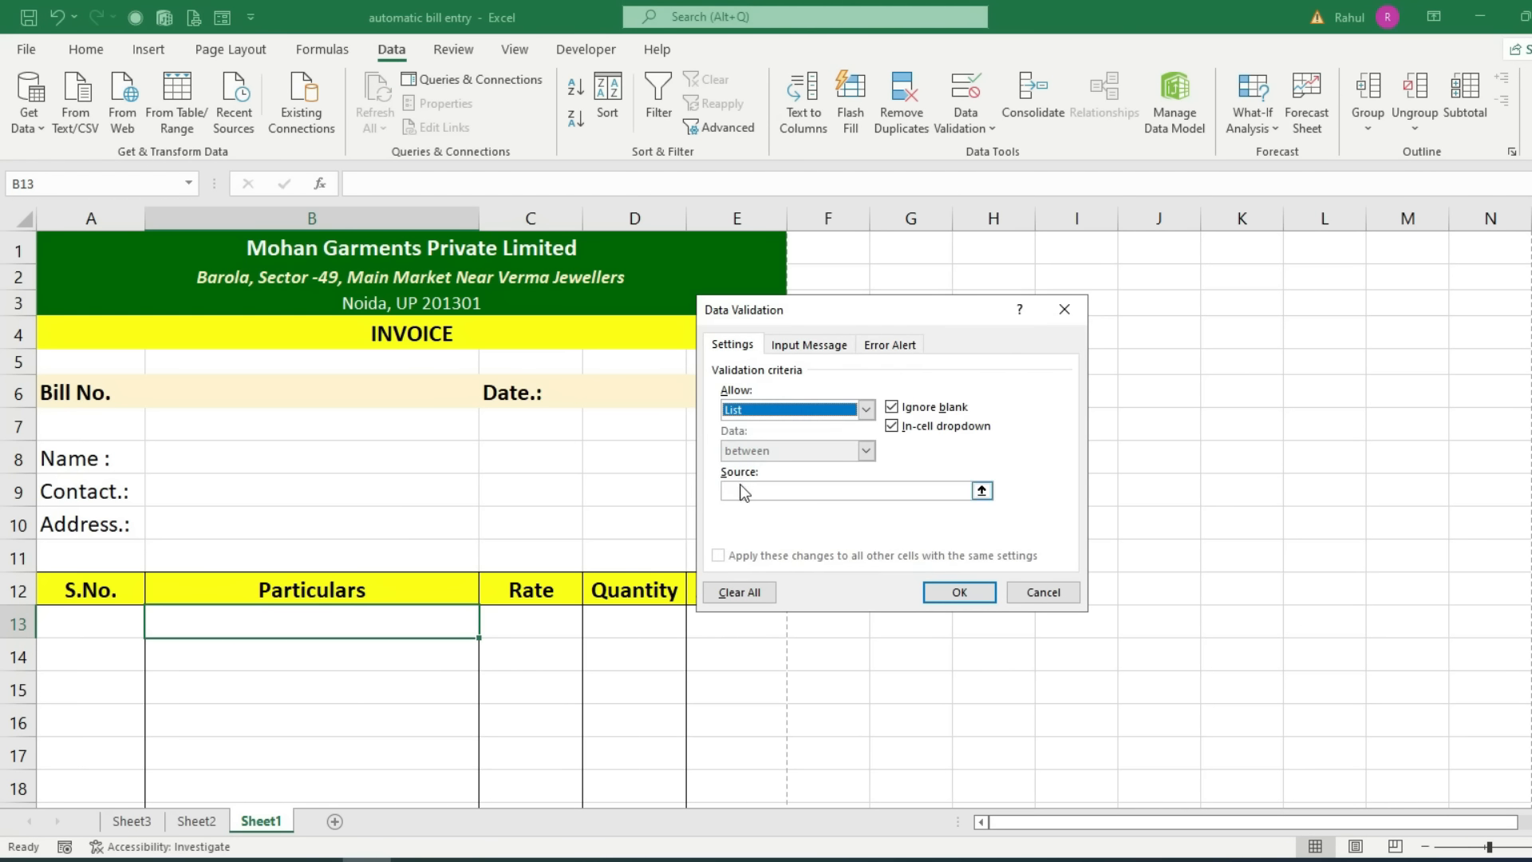
click(741, 490)
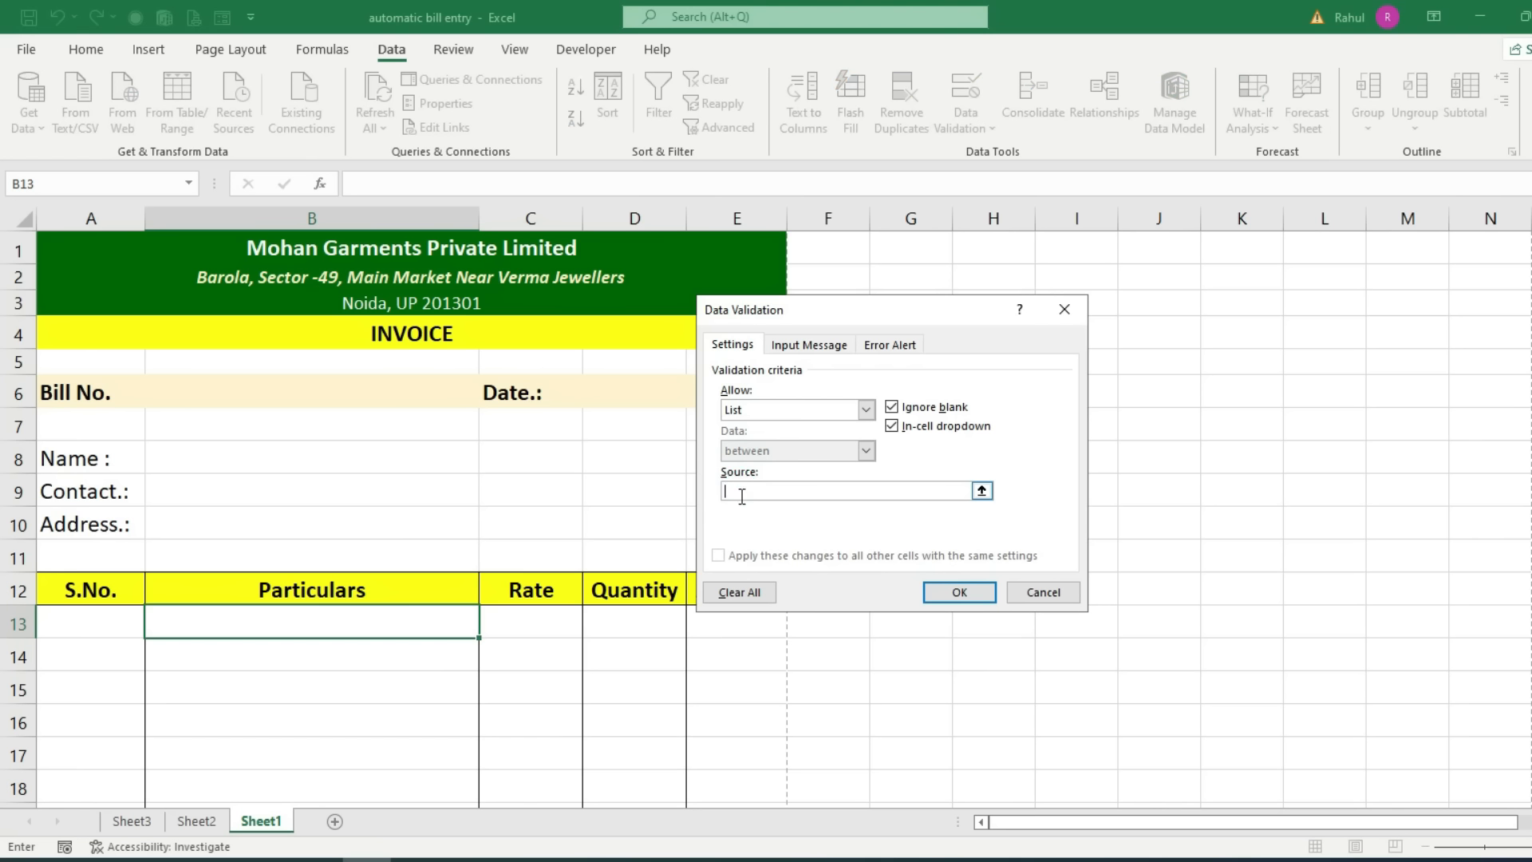
click(131, 824)
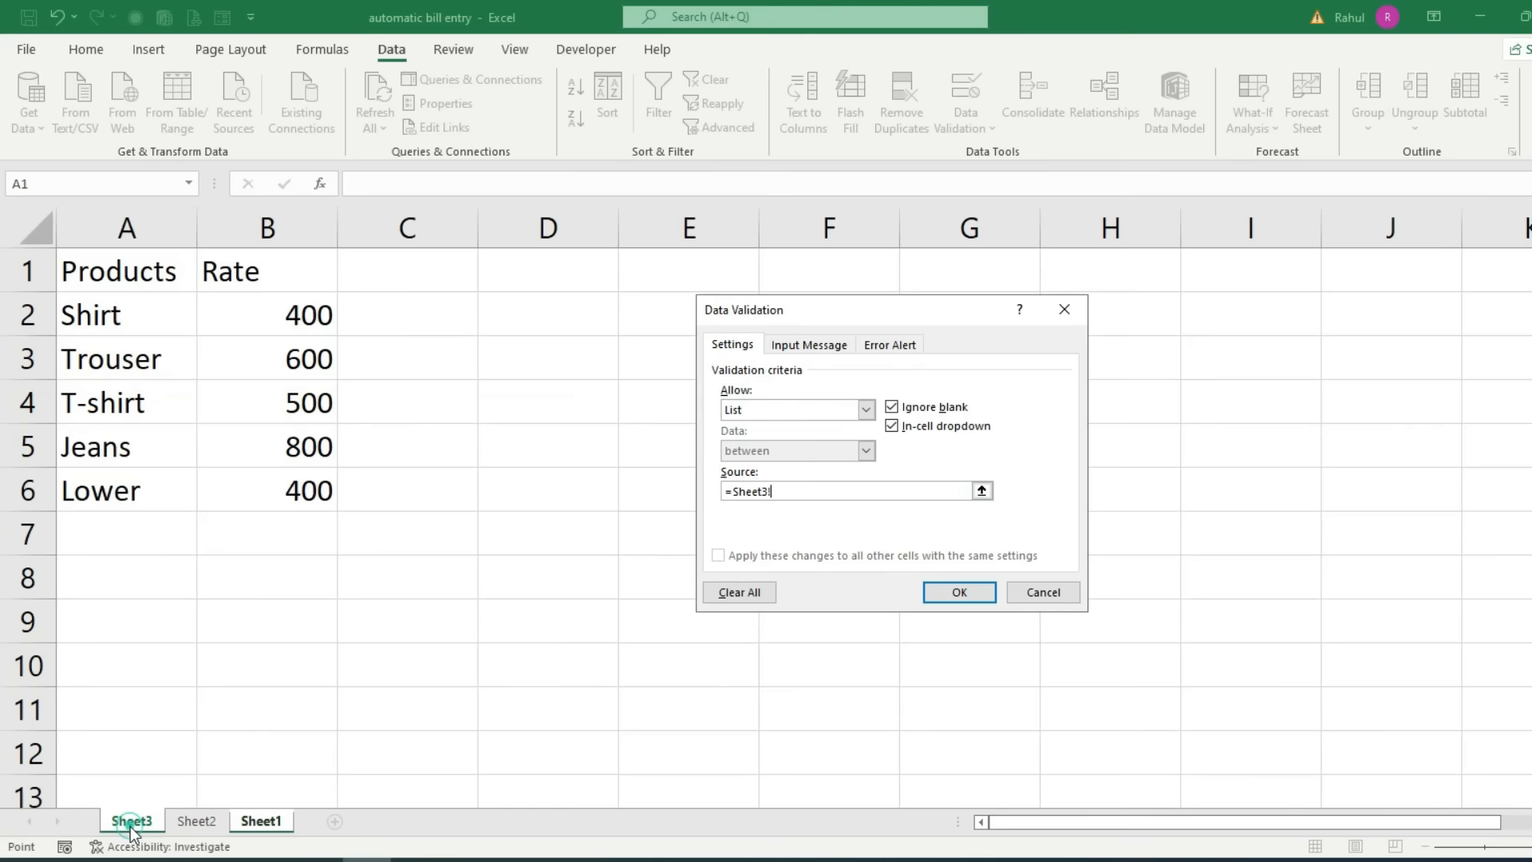
drag(125, 315, 116, 486)
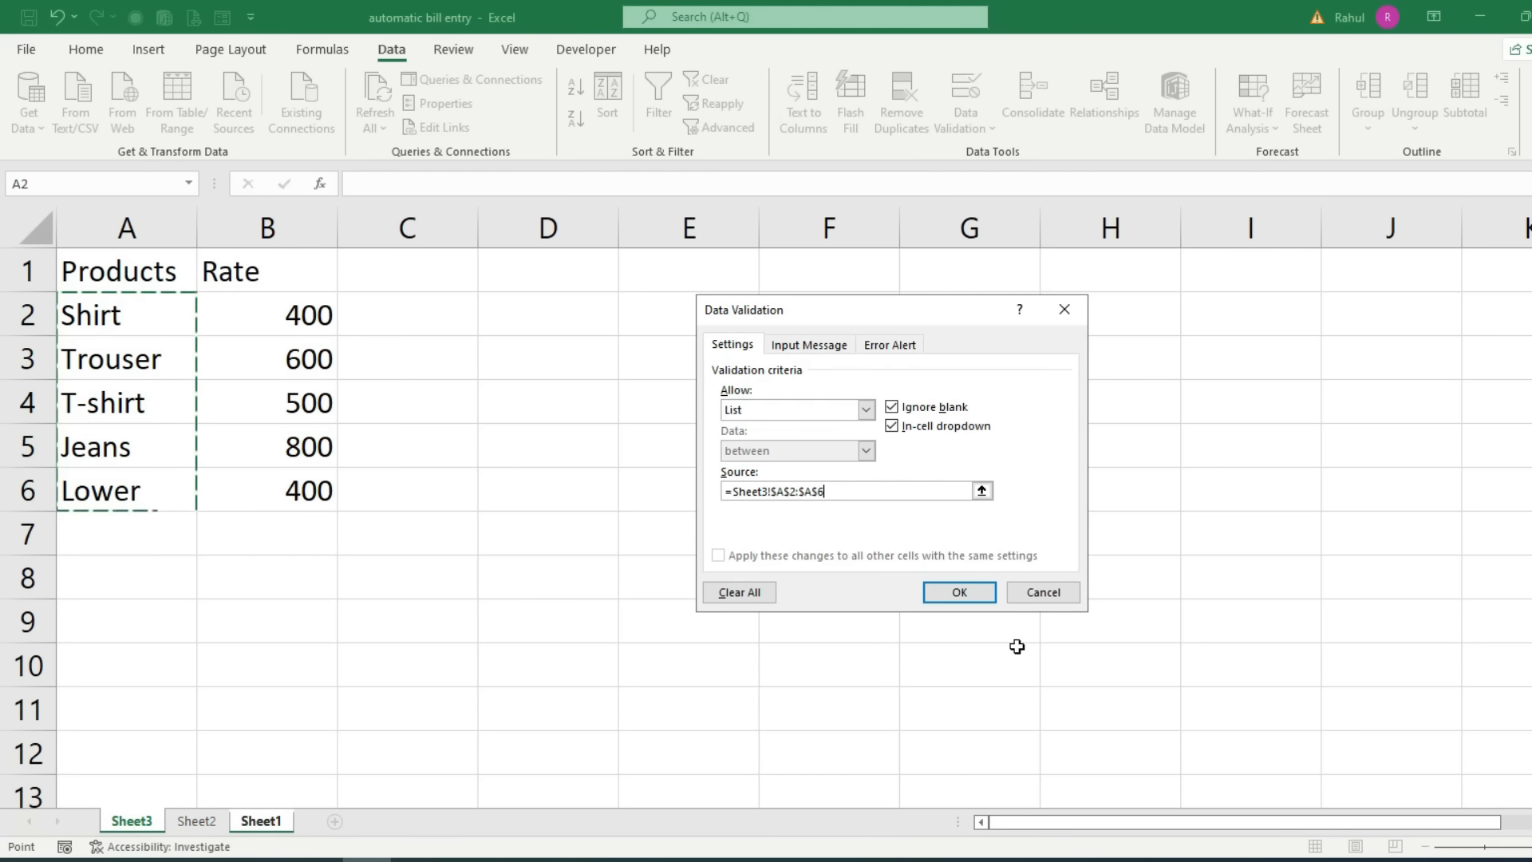
click(973, 598)
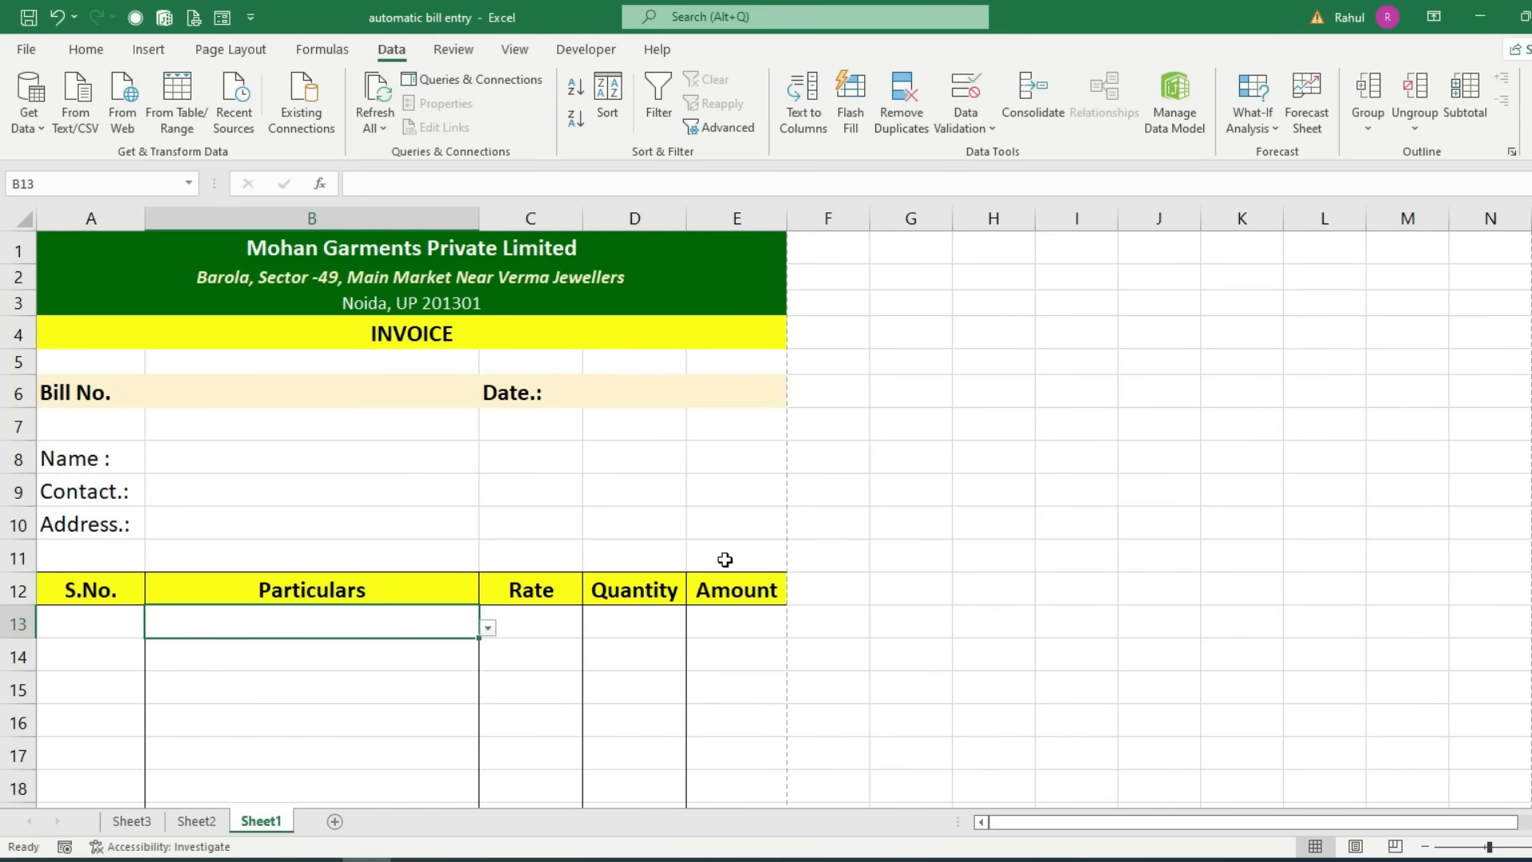
Step: Test B13's product dropdown without choosing an item
click(486, 630)
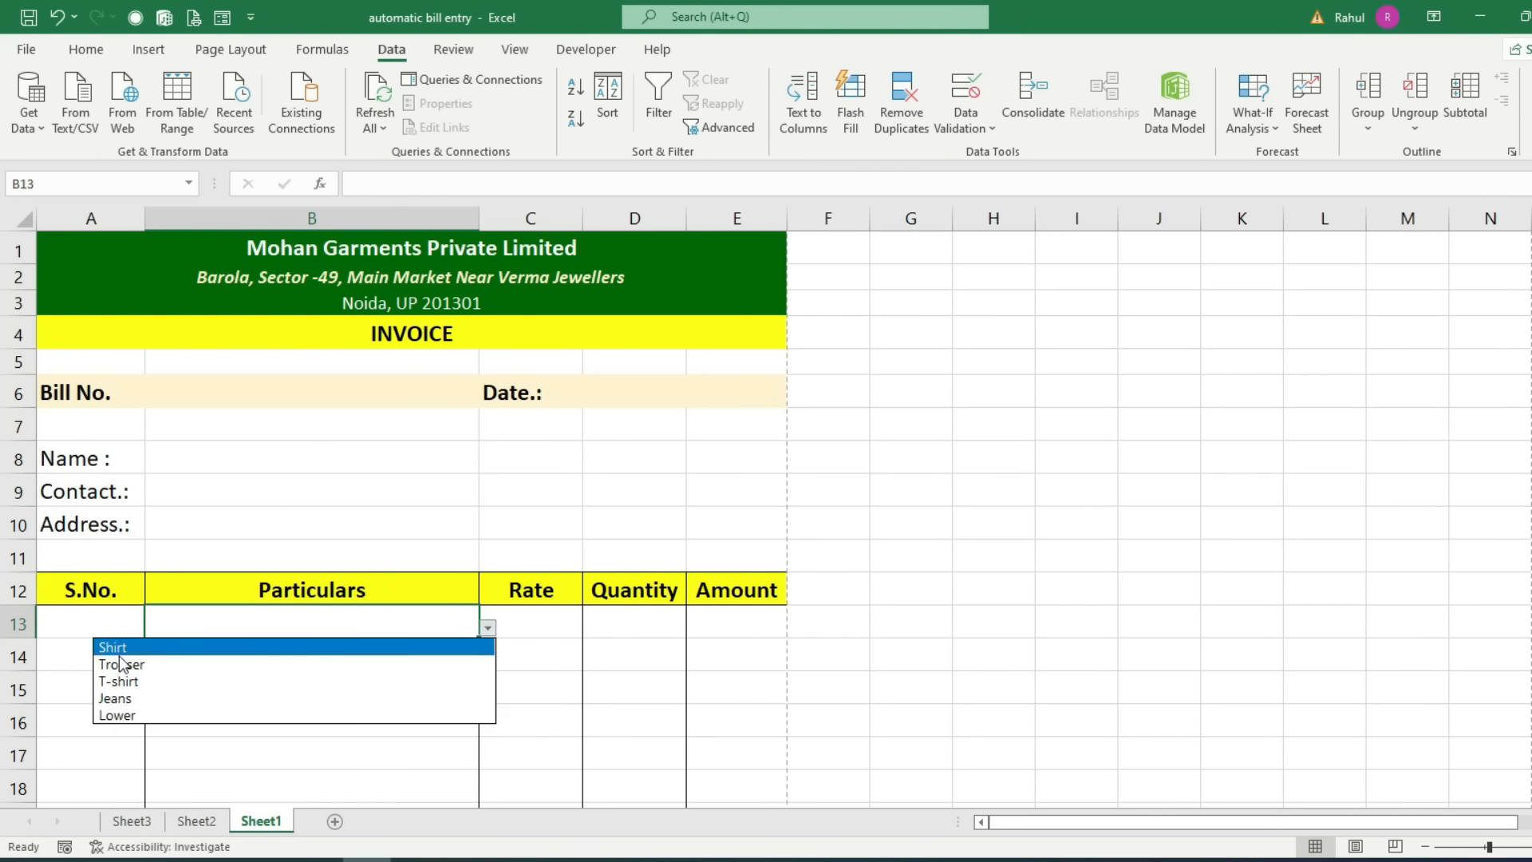
key(Escape)
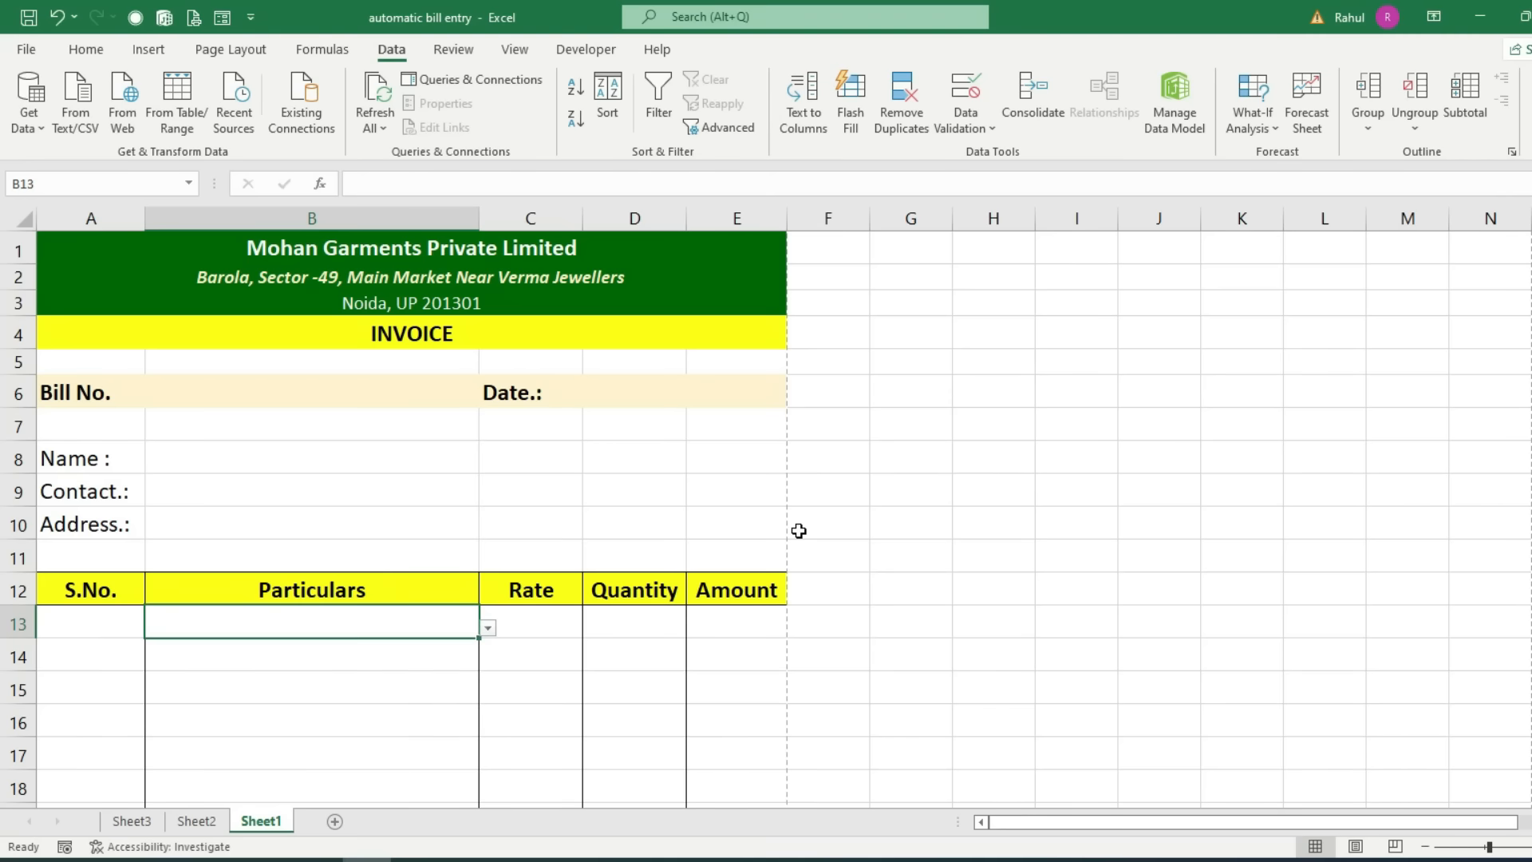
click(426, 651)
scroll(537, 417, down, 6)
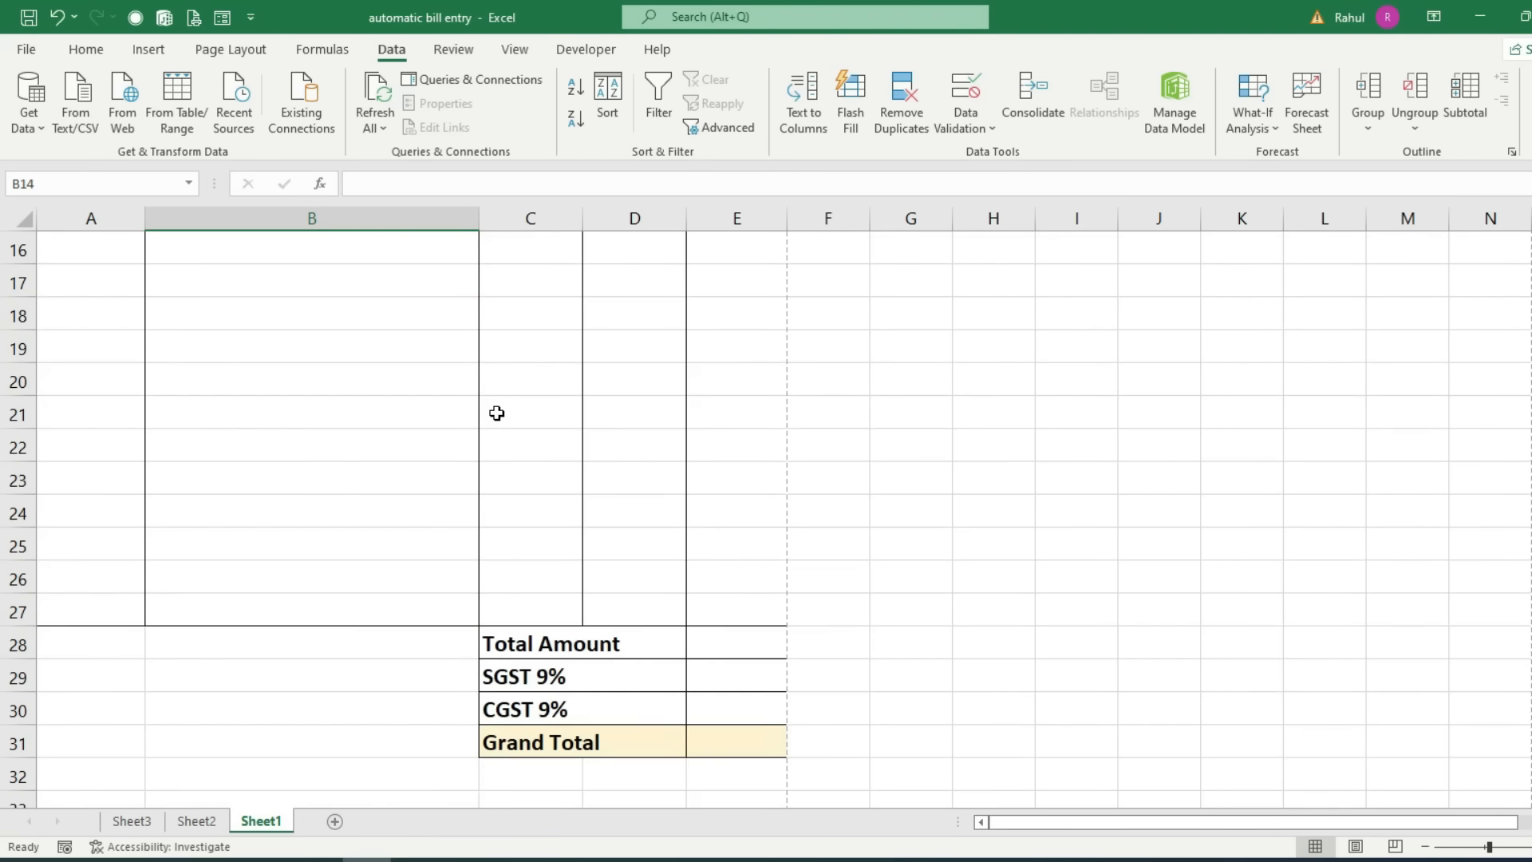
scroll(496, 412, up, 3)
Step: Fill B13's dropdown validation down to B27 and confirm B14 and B15 have it
click(405, 352)
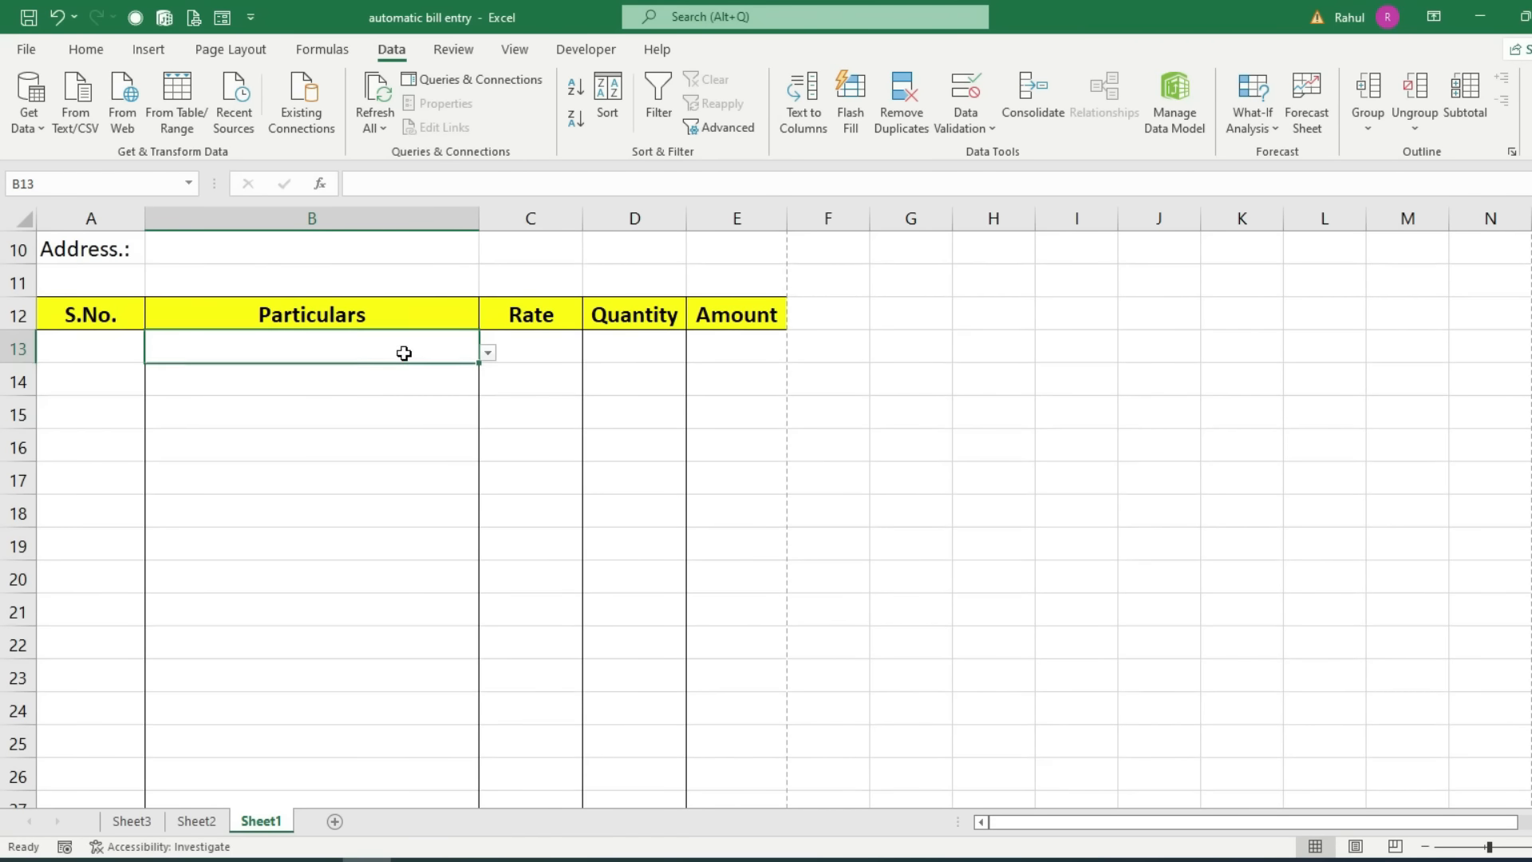
mouse_move(481, 364)
mouse_down()
mouse_move(421, 821)
mouse_move(431, 652)
mouse_up()
scroll(520, 582, up, 3)
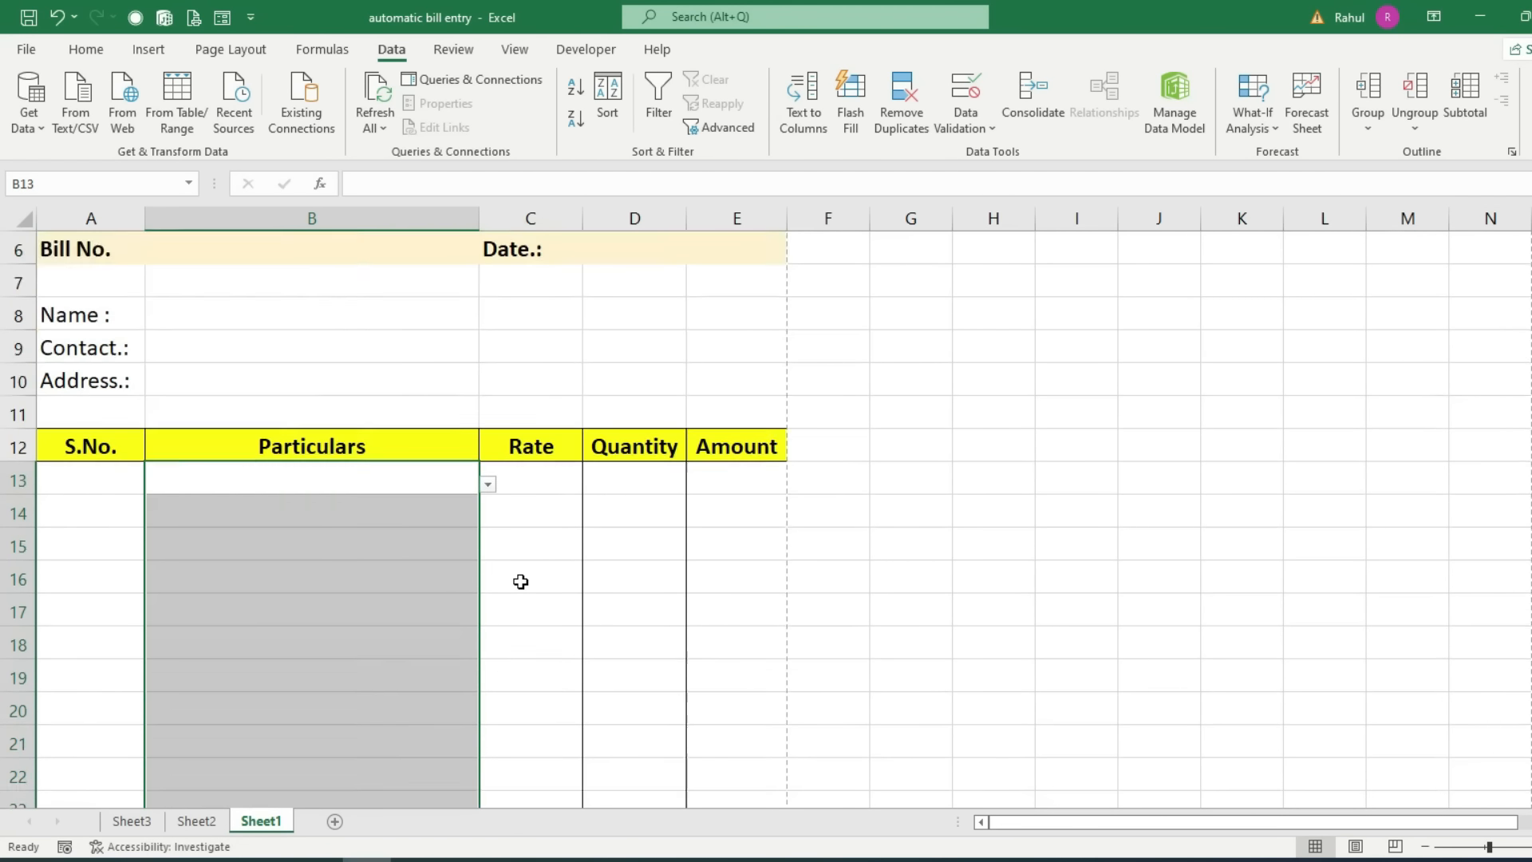
scroll(479, 590, up, 1)
click(403, 594)
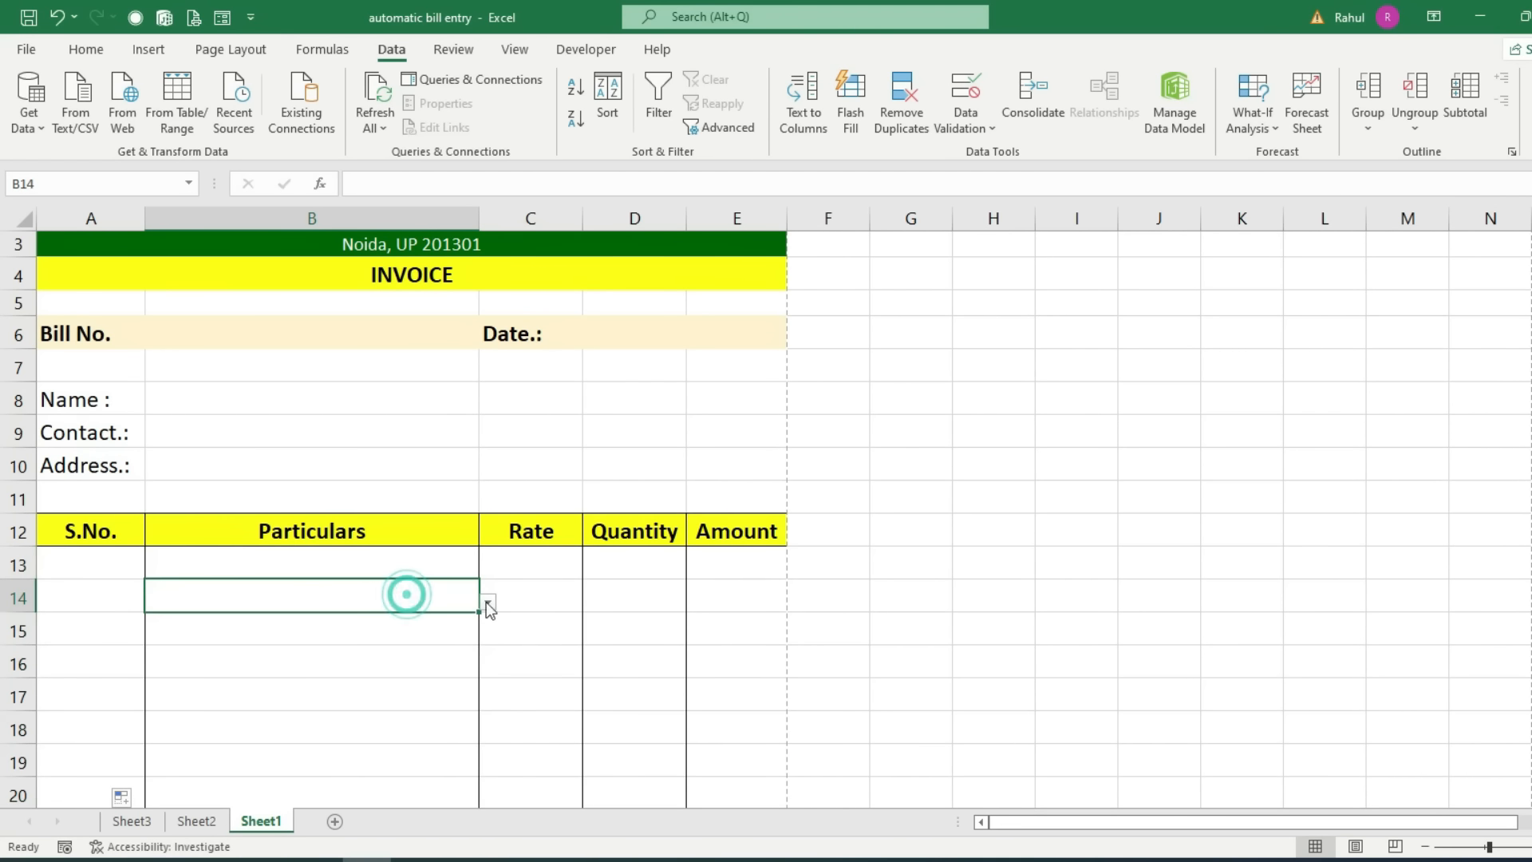
click(415, 638)
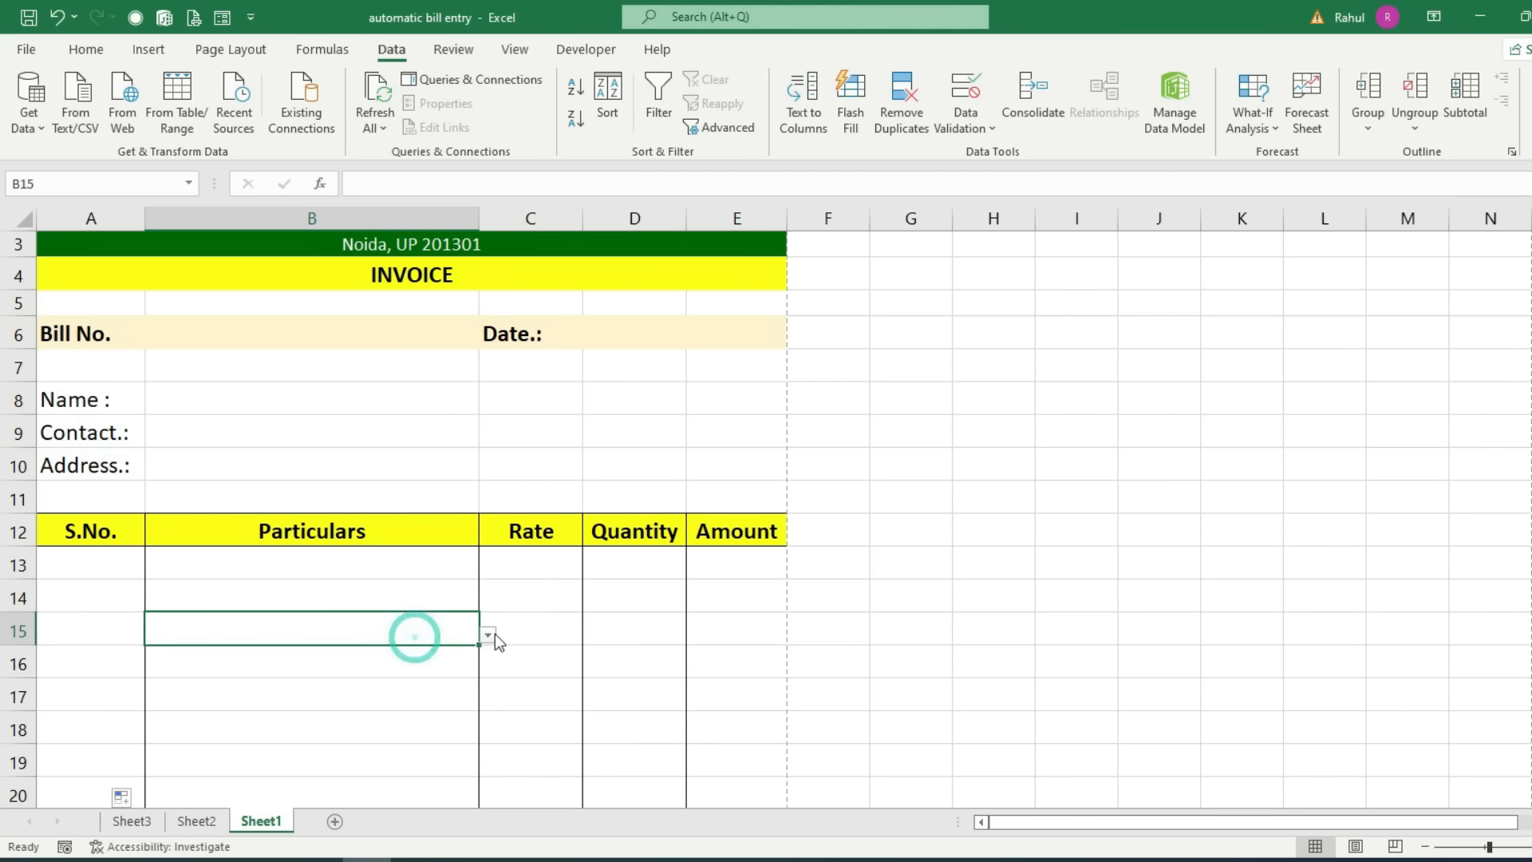
click(512, 573)
click(419, 565)
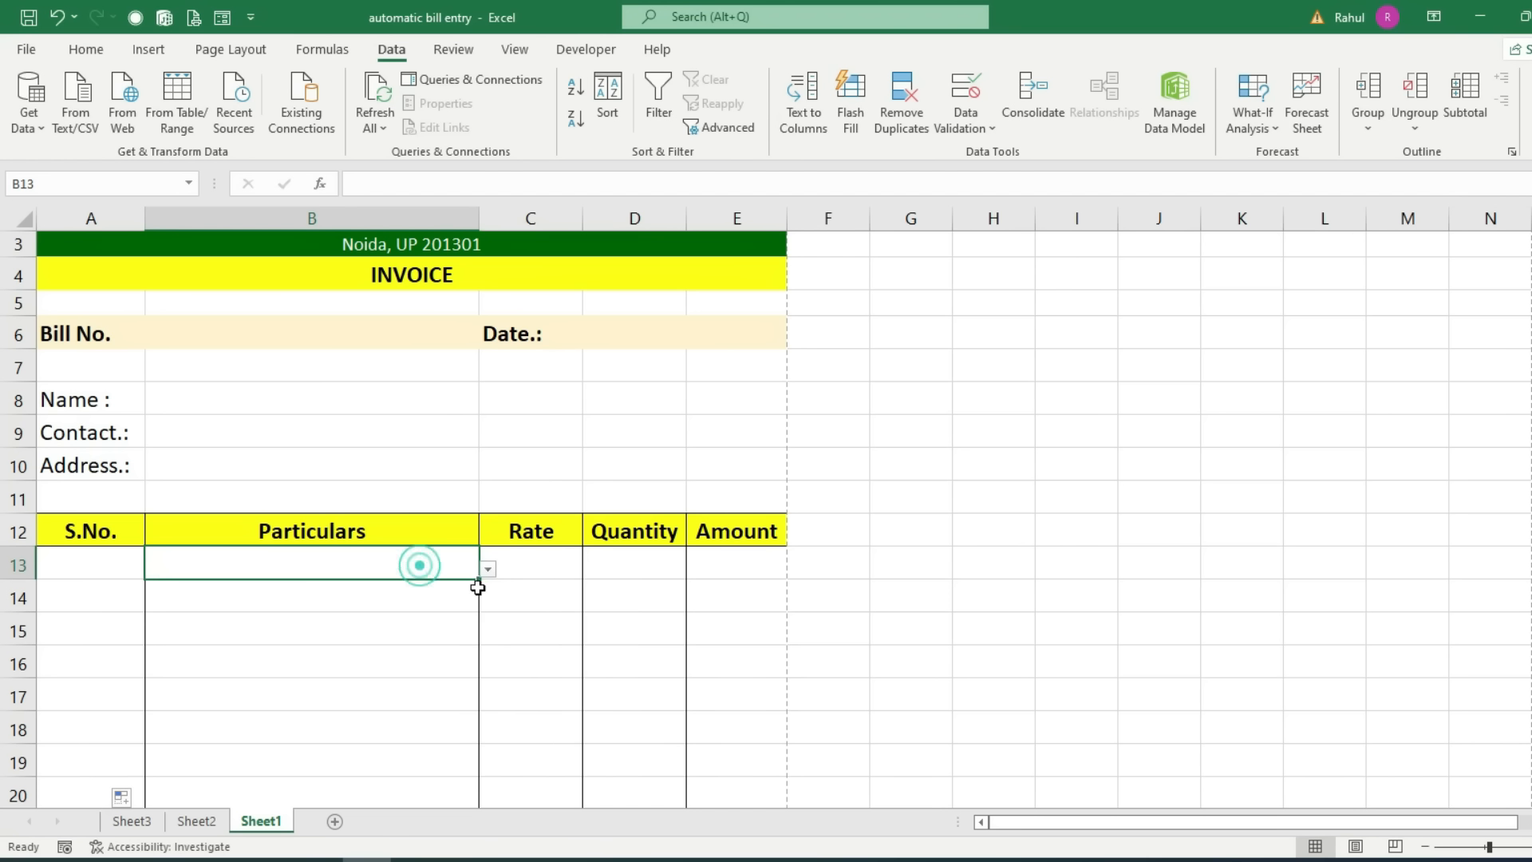
click(538, 566)
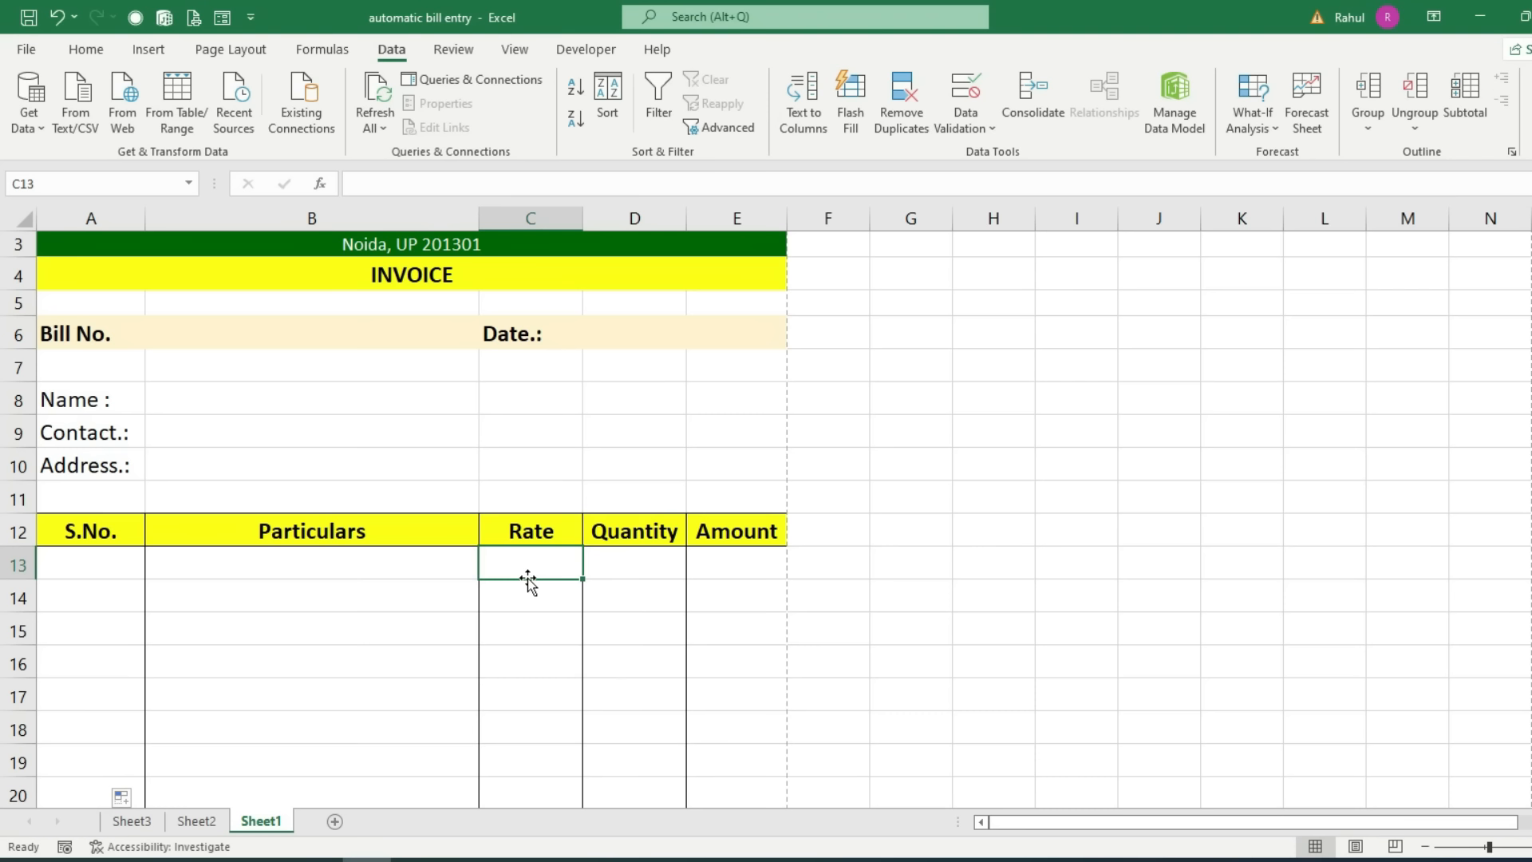
Step: Enter =VLOOKUP(B13,Sheet3!$A$1:$B$6,2,0) in C13 to fetch the product's rate
text(=)
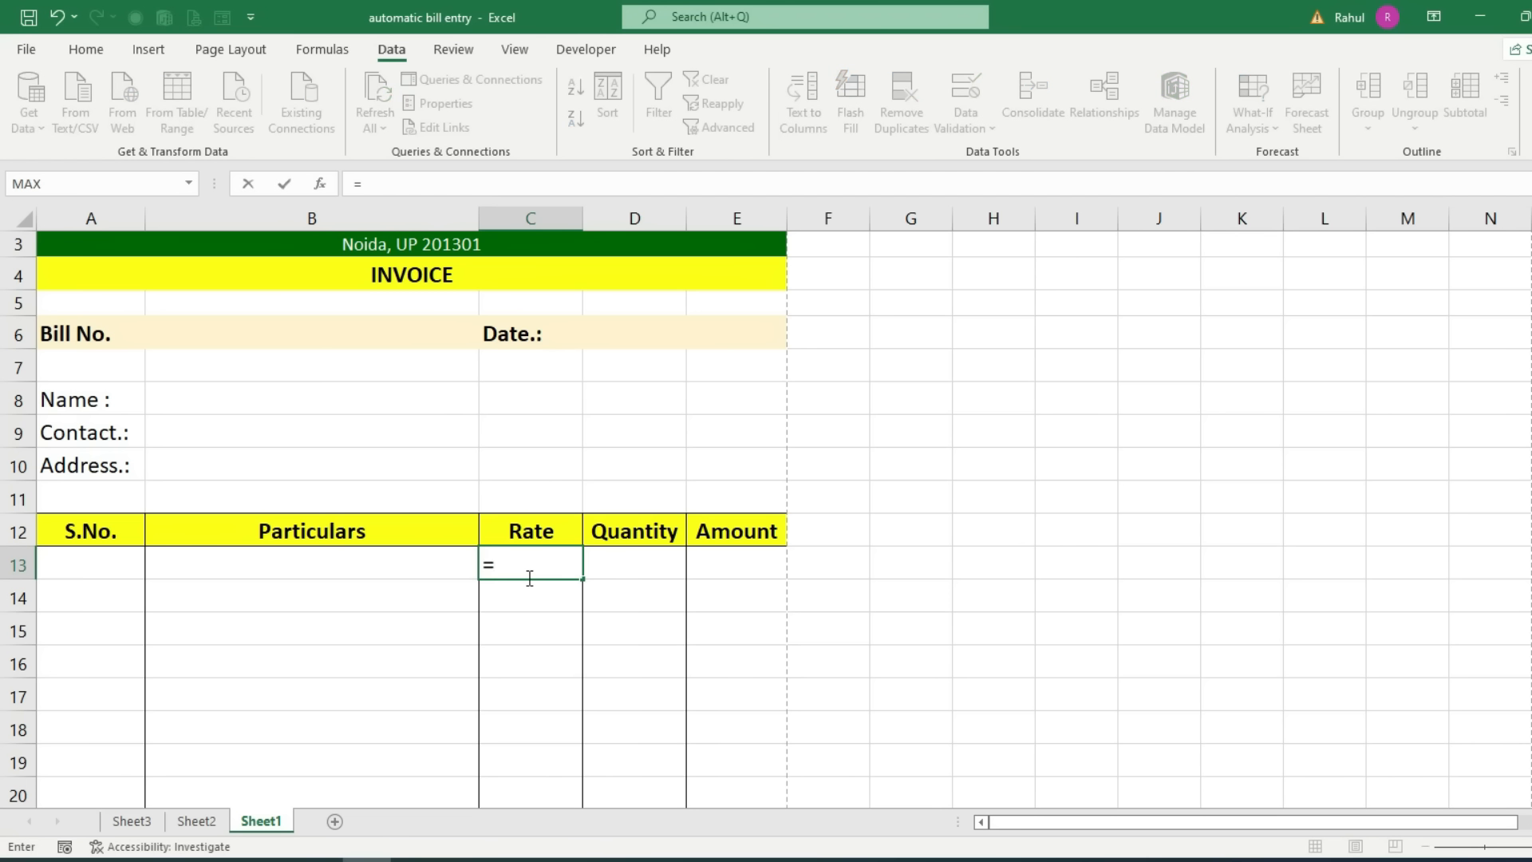
text(vl)
key(Tab)
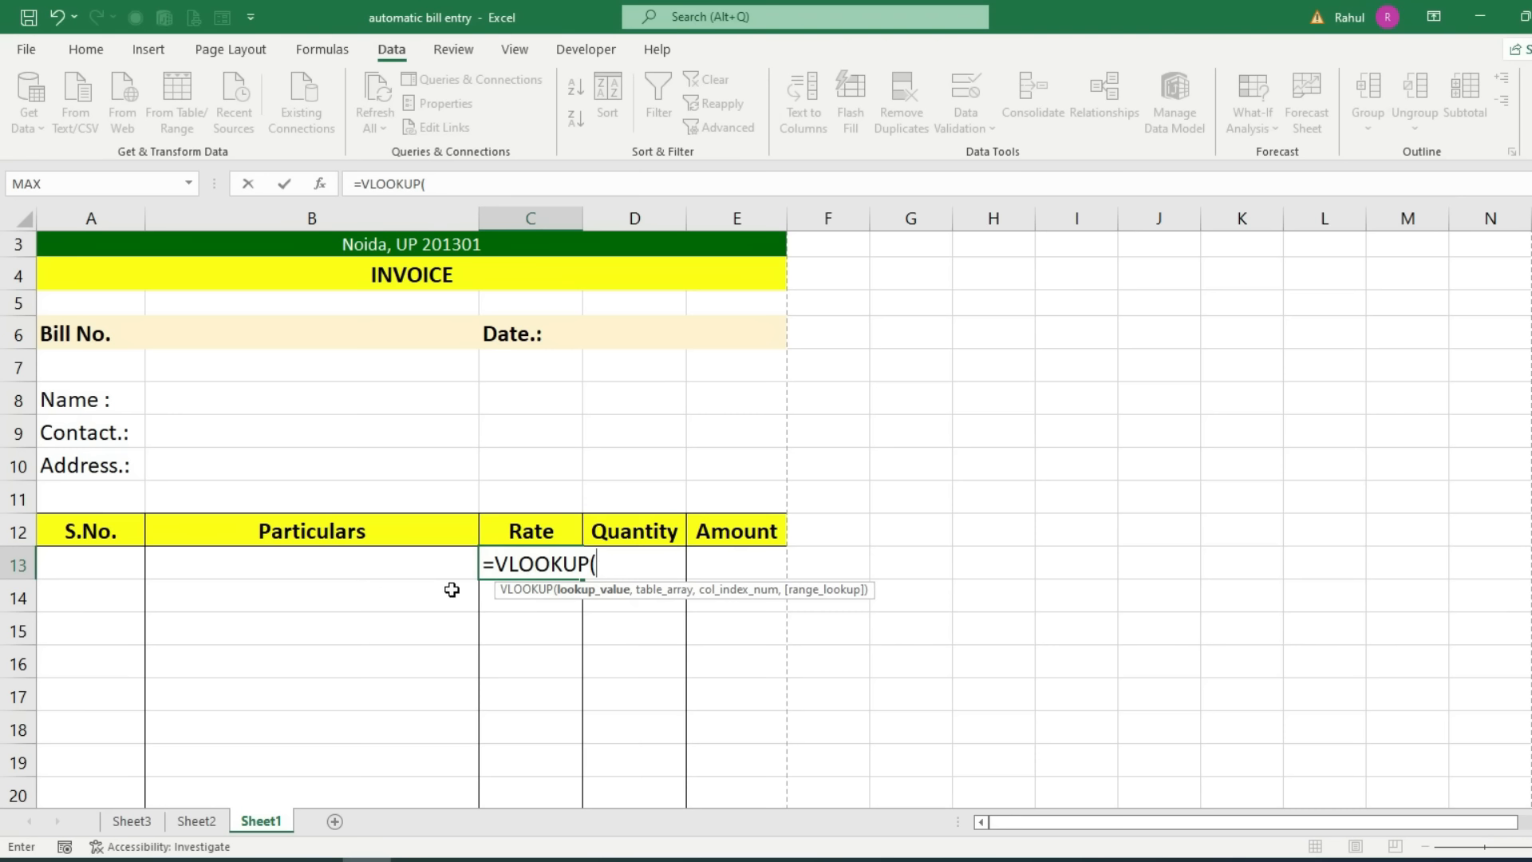
click(405, 576)
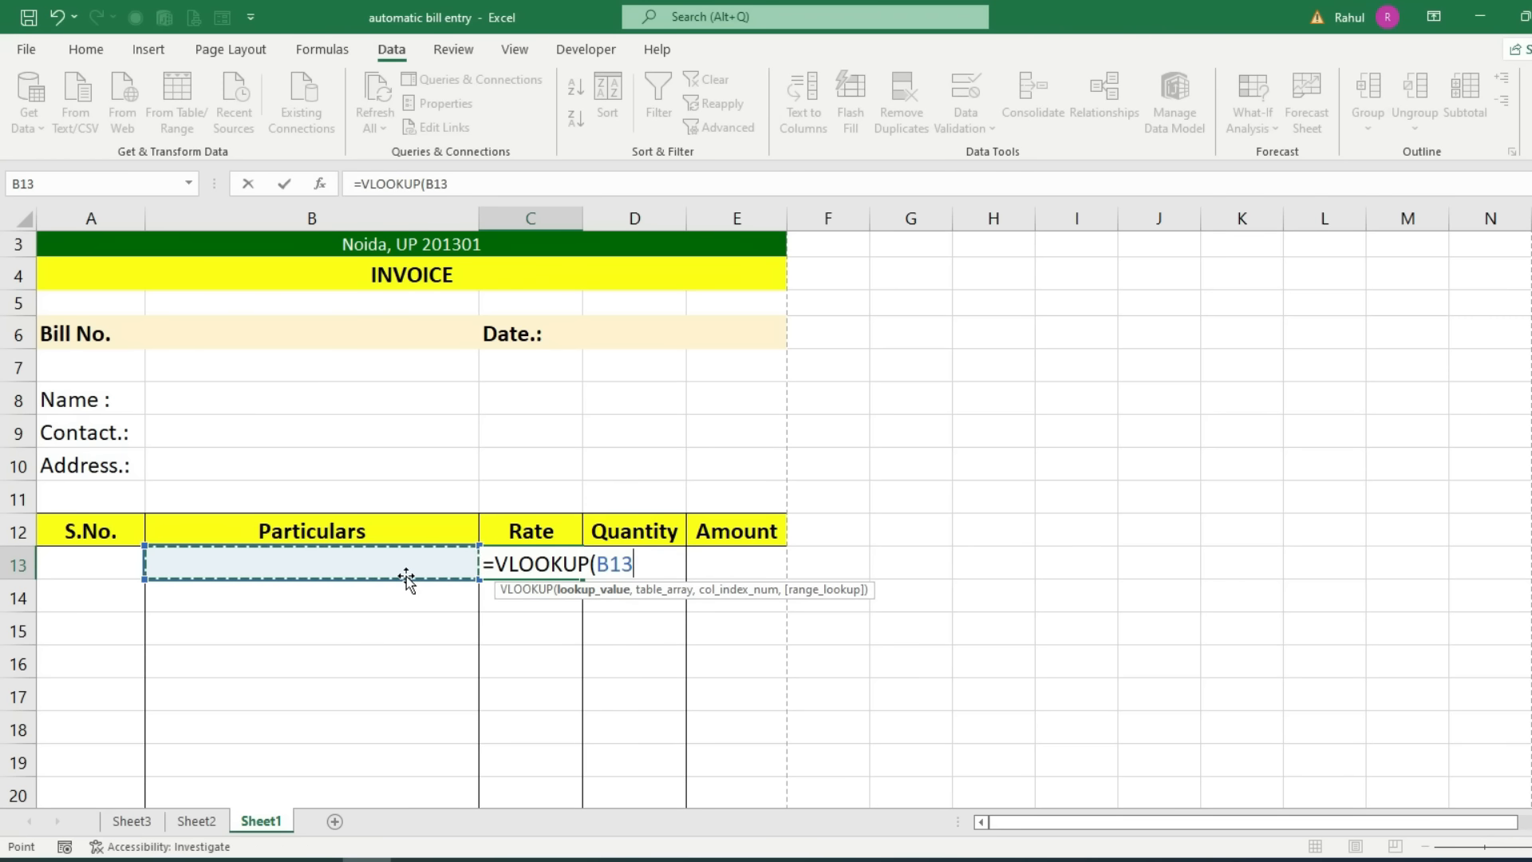
text(,)
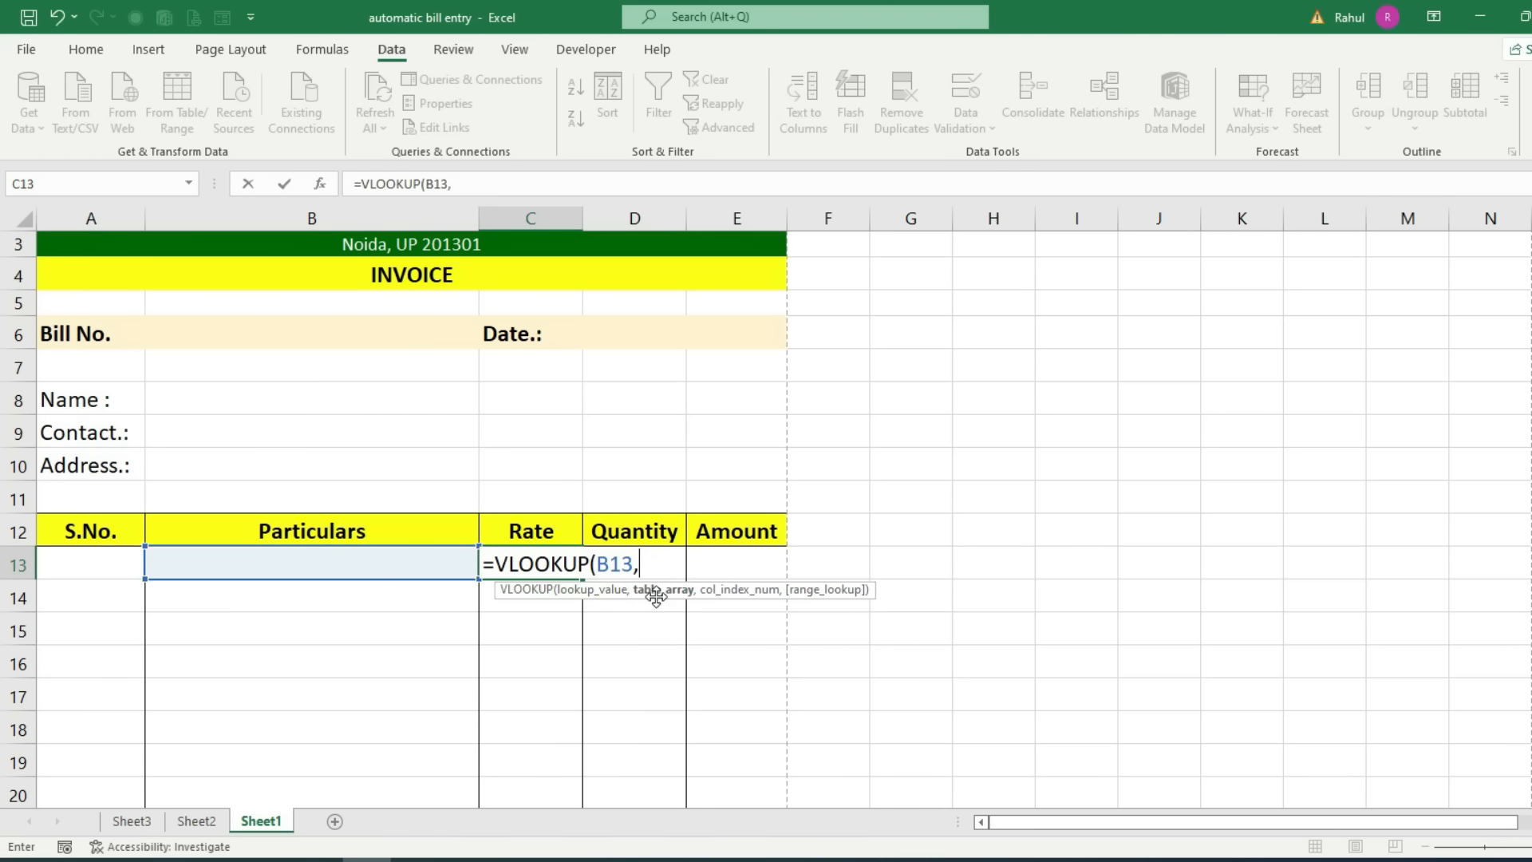
click(130, 821)
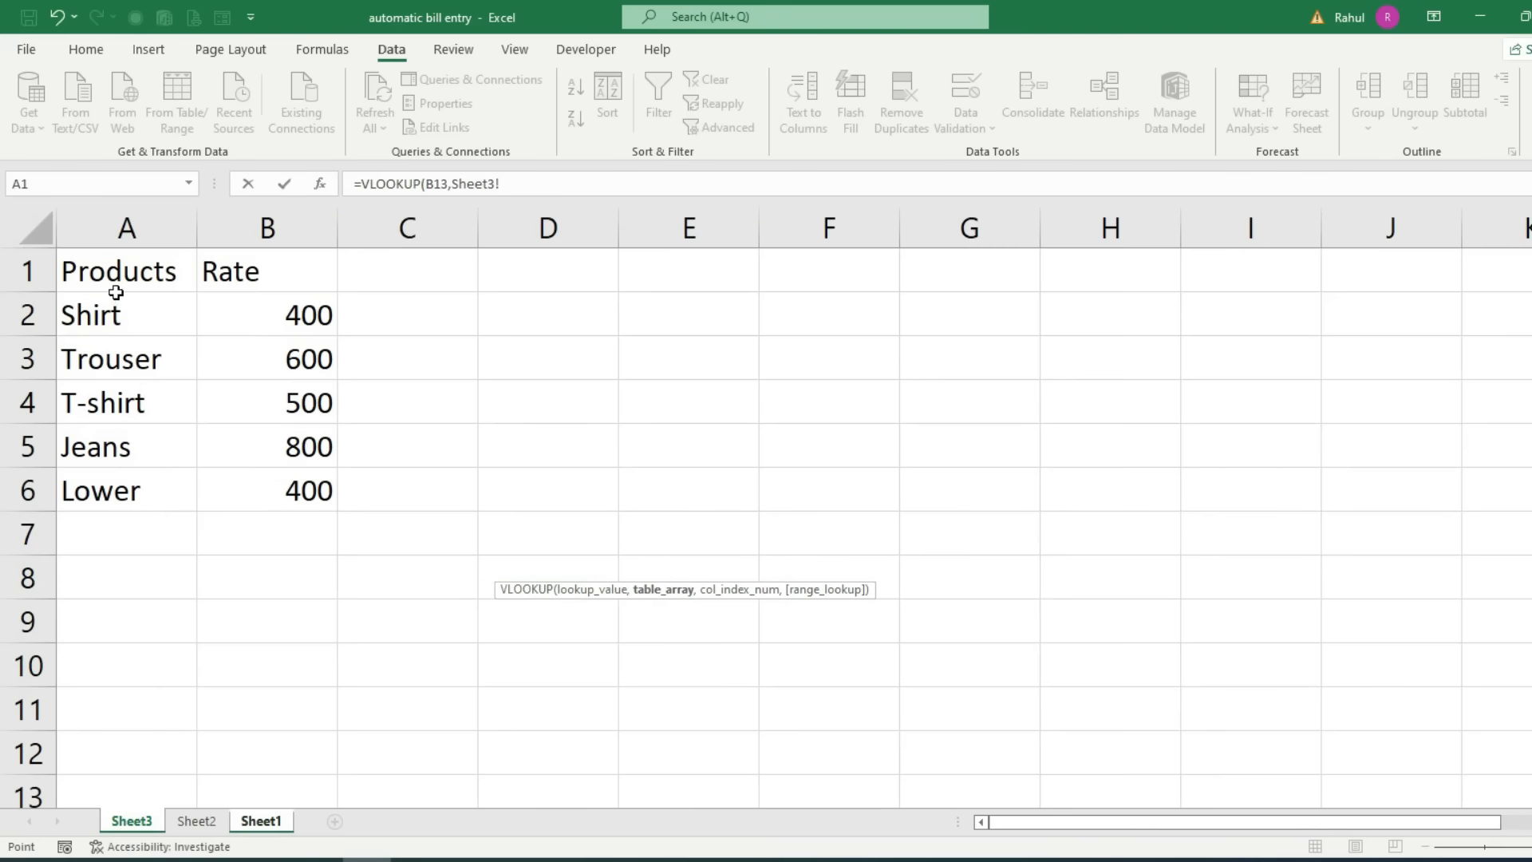
drag(221, 273, 267, 481)
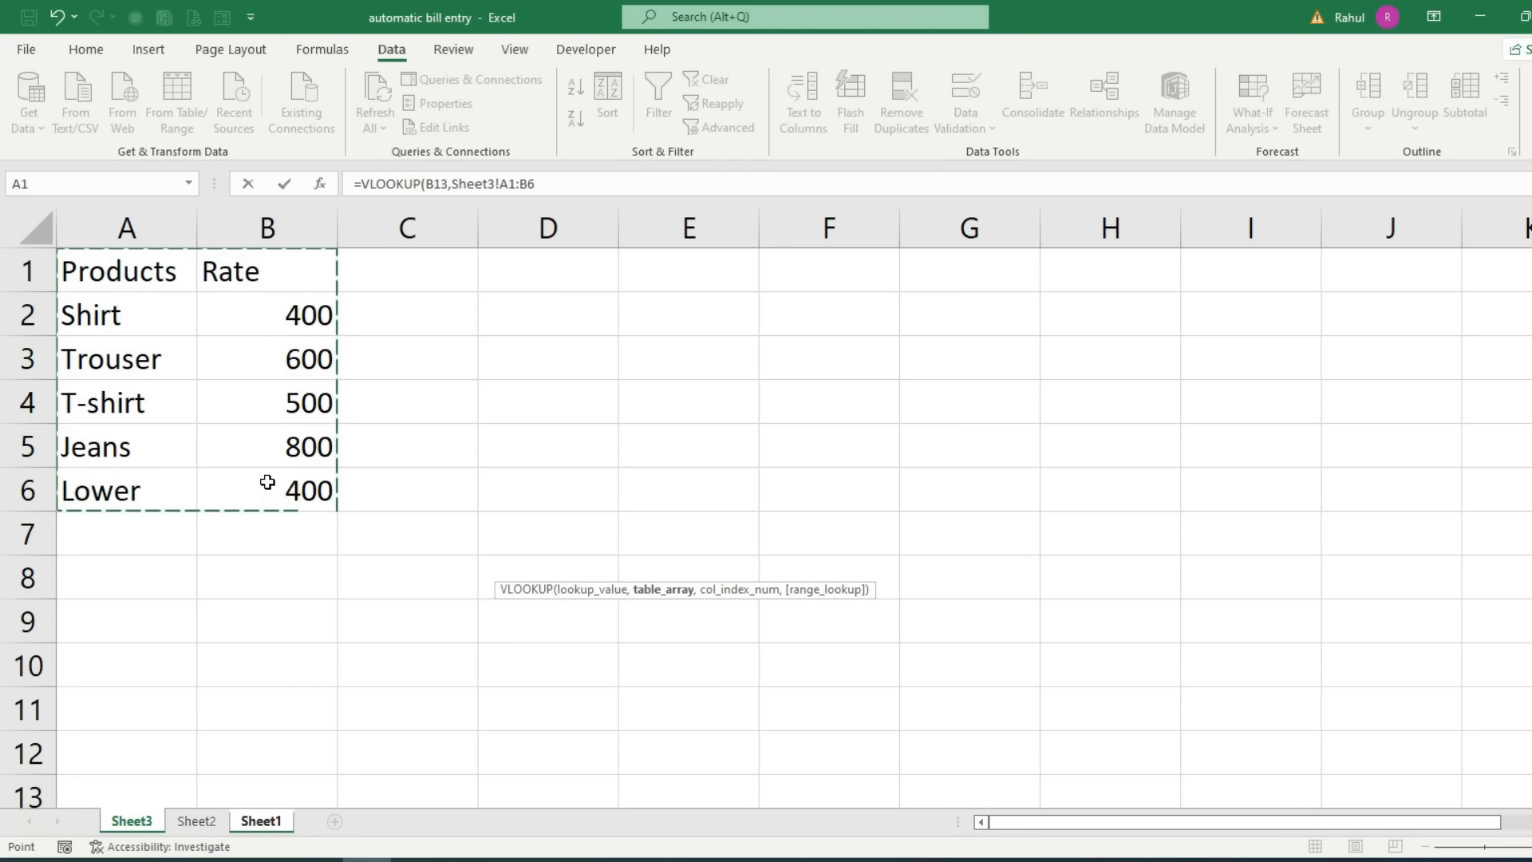
key(F4)
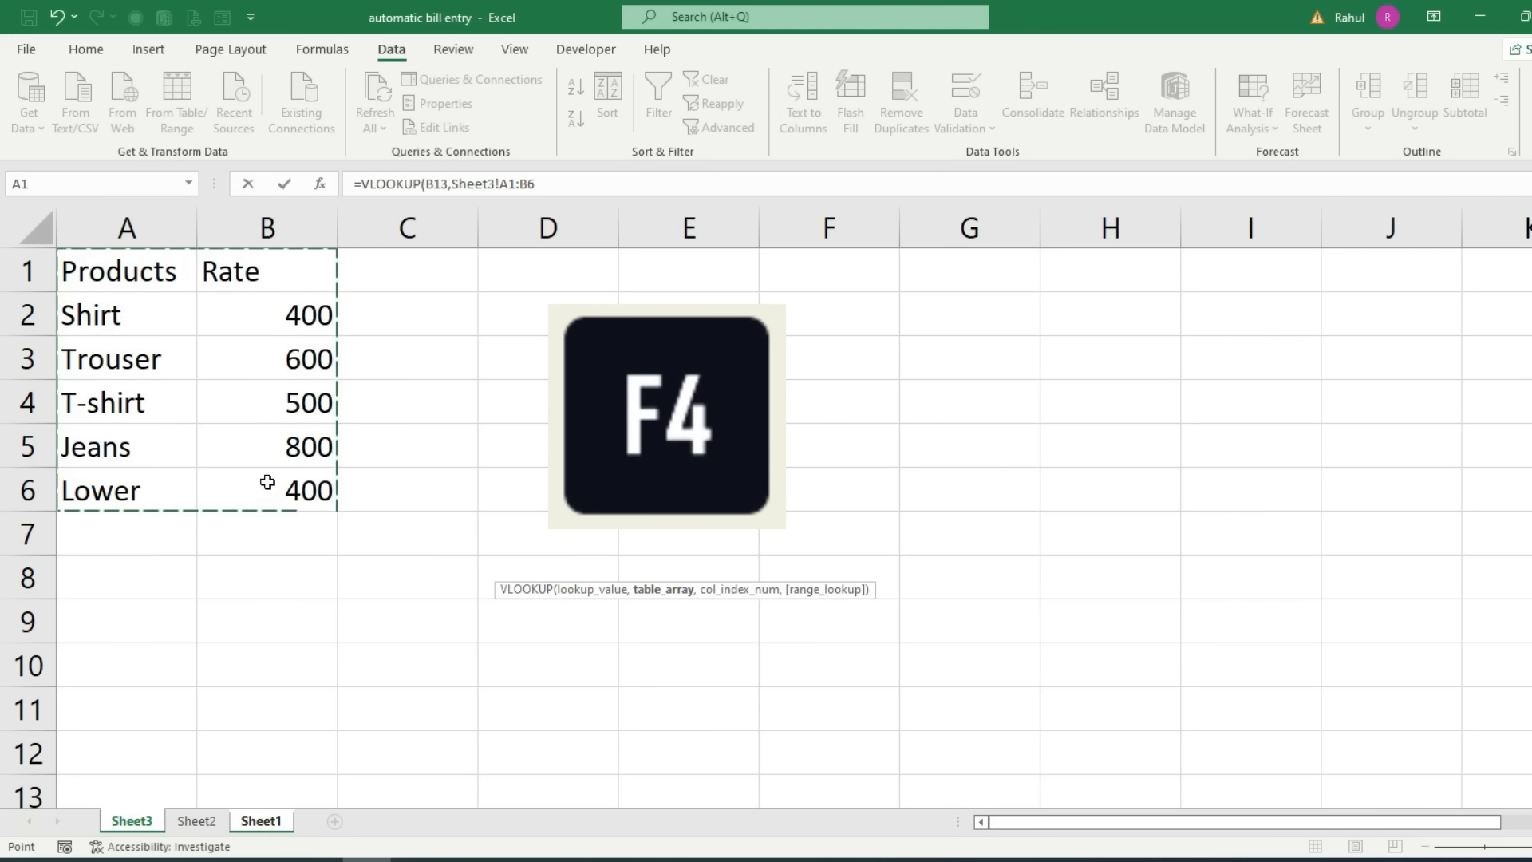
key(F4)
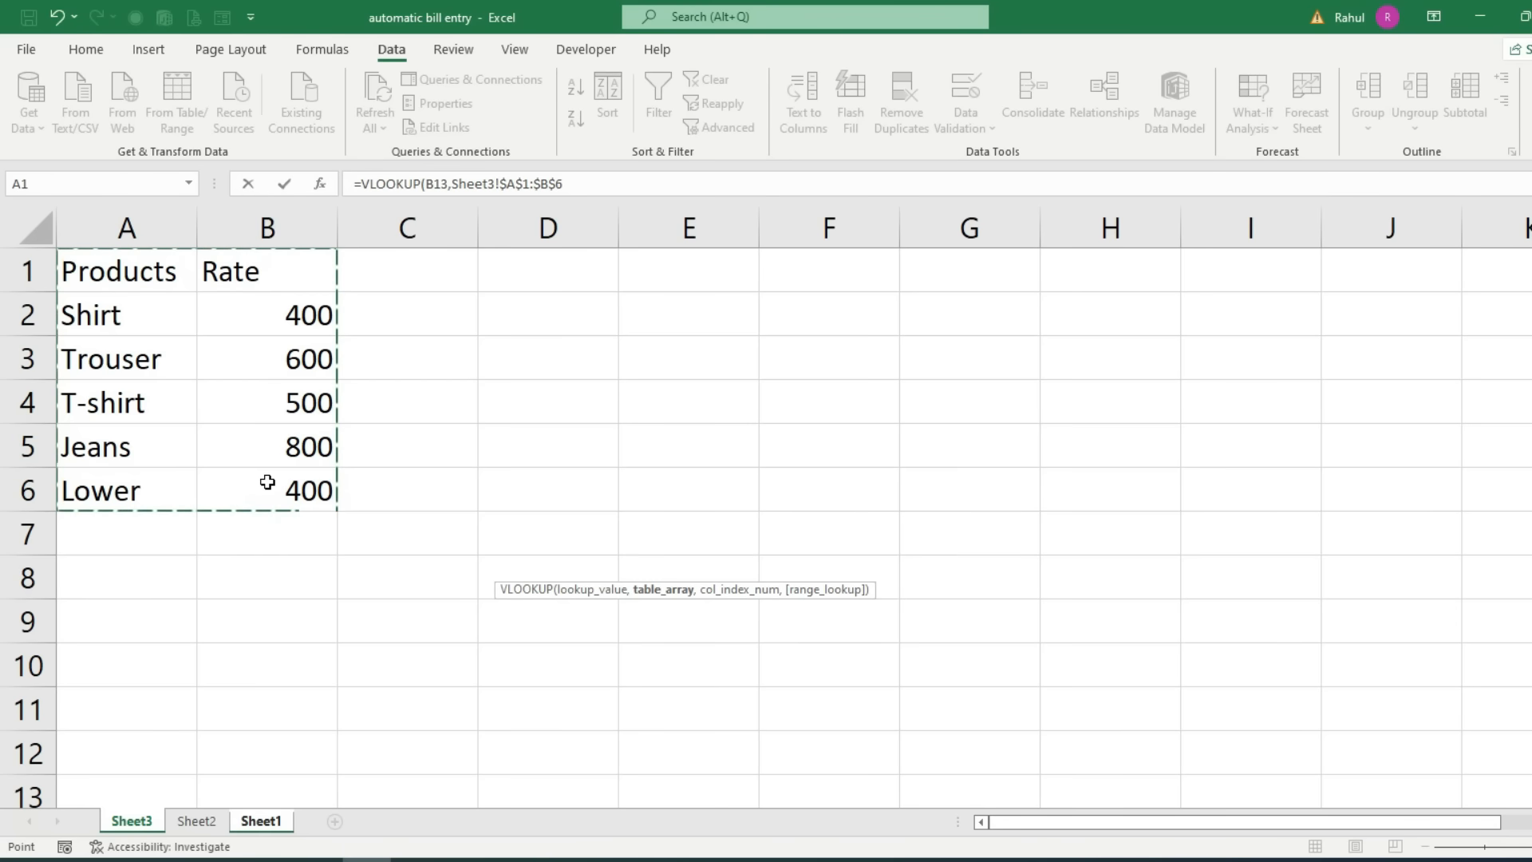
text(,)
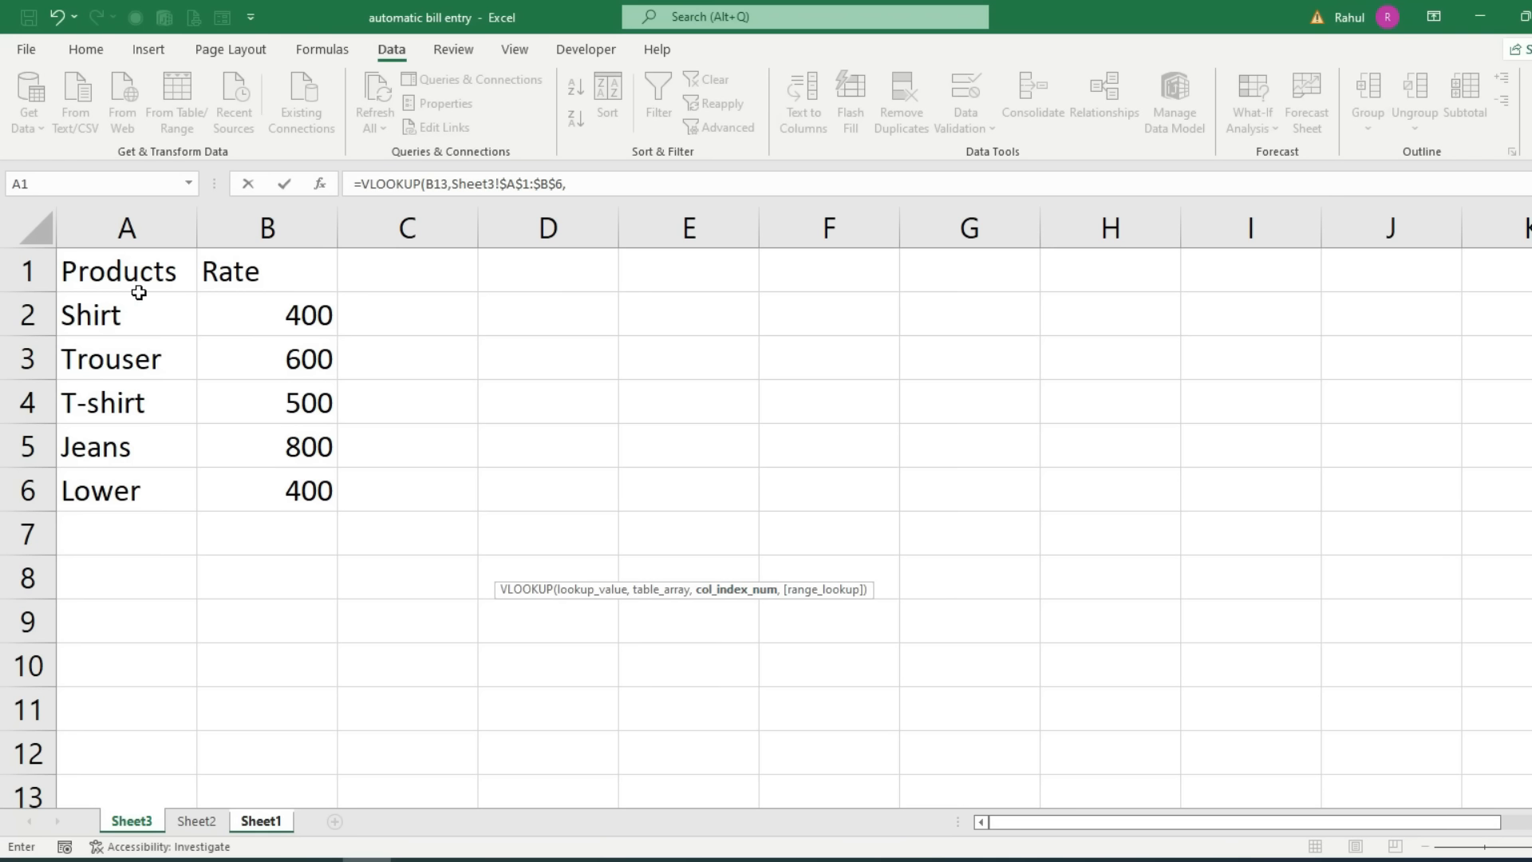
click(559, 189)
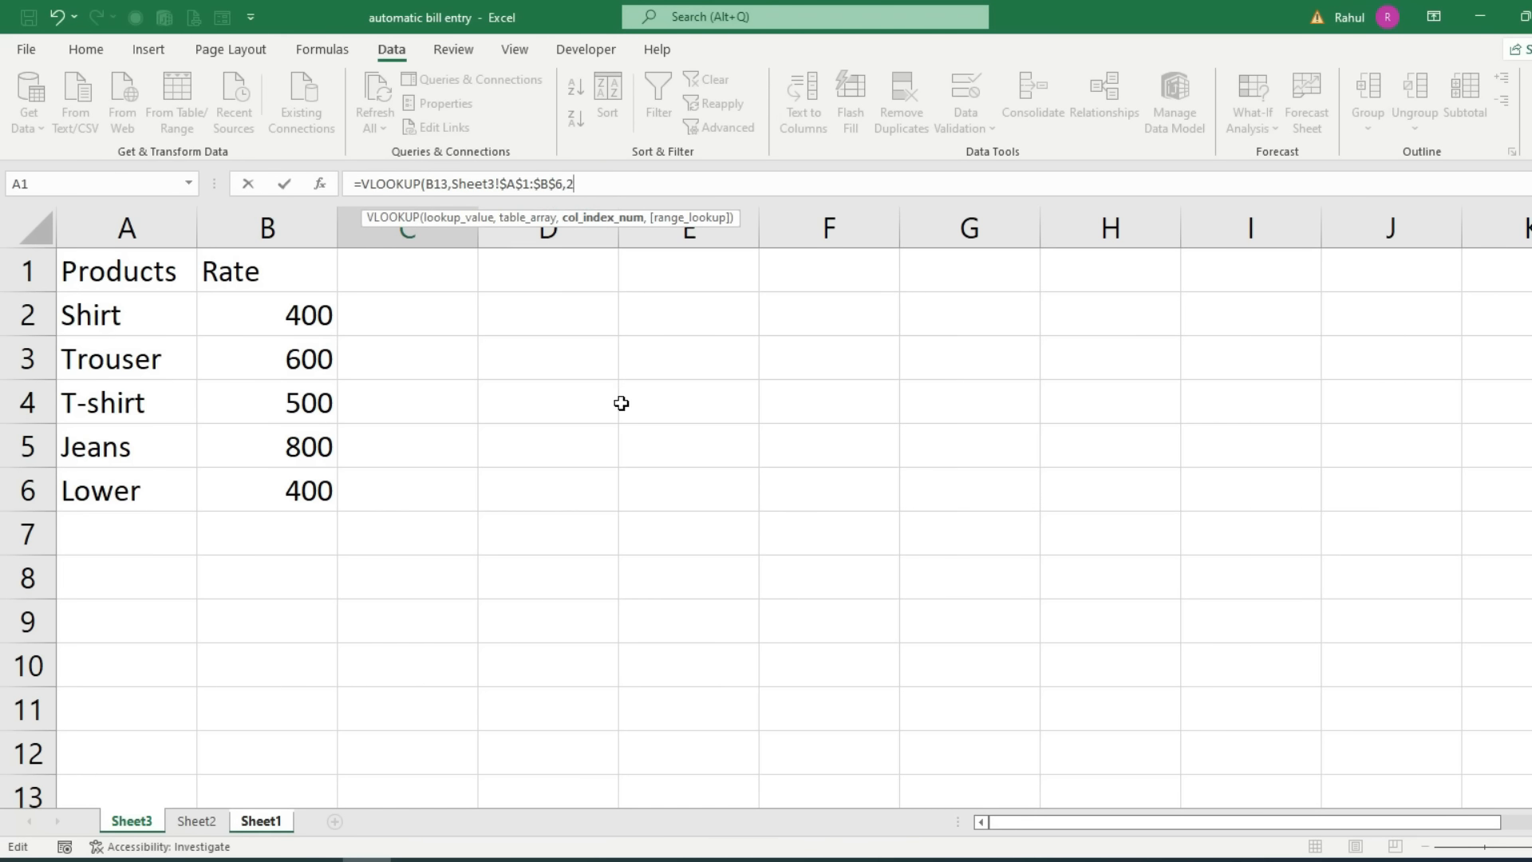
text(,)
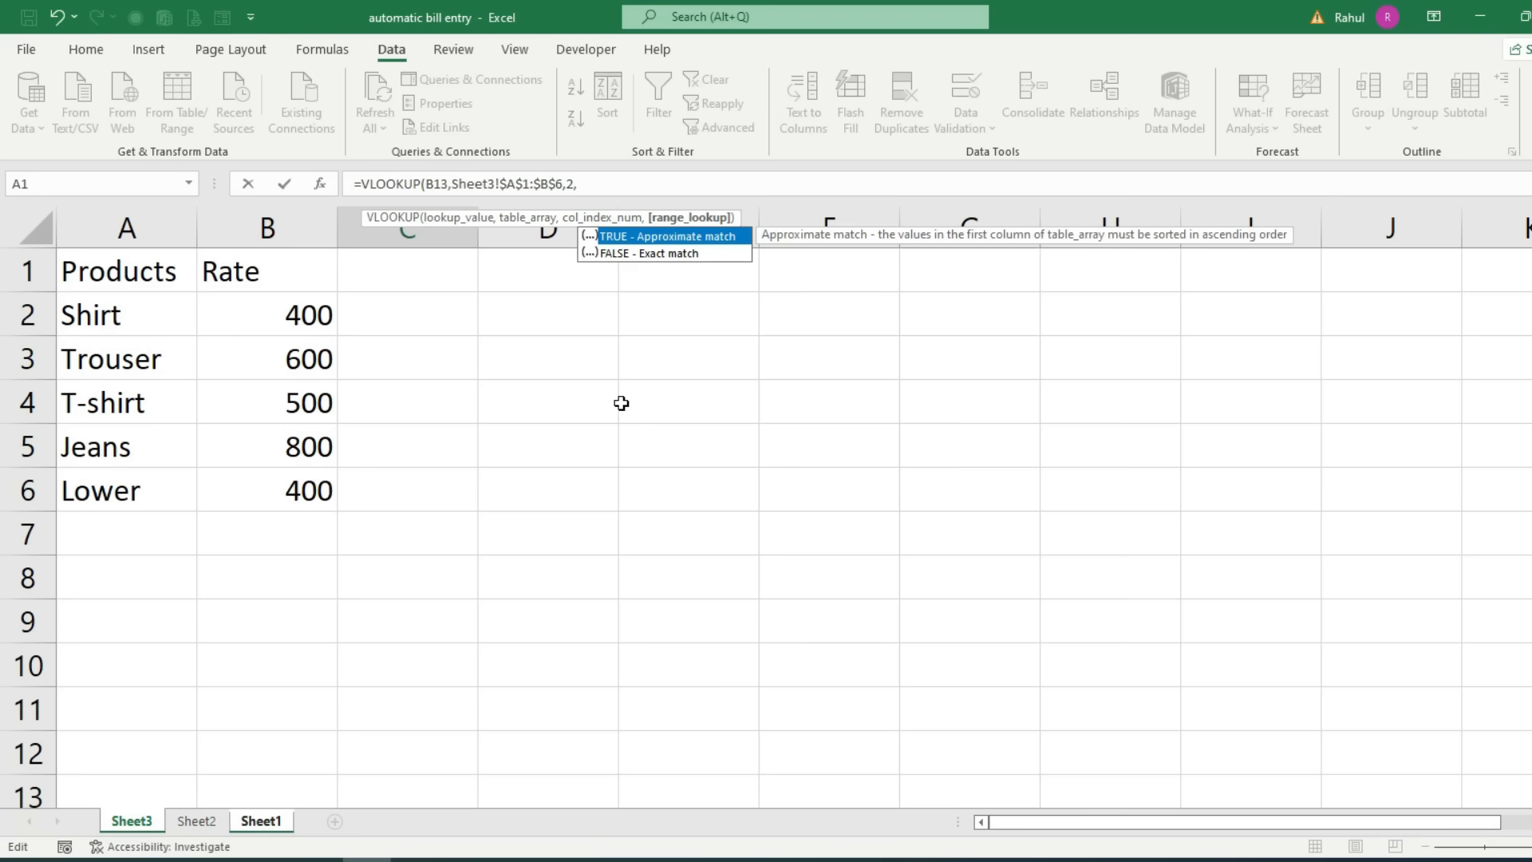
text(0))
key(Return)
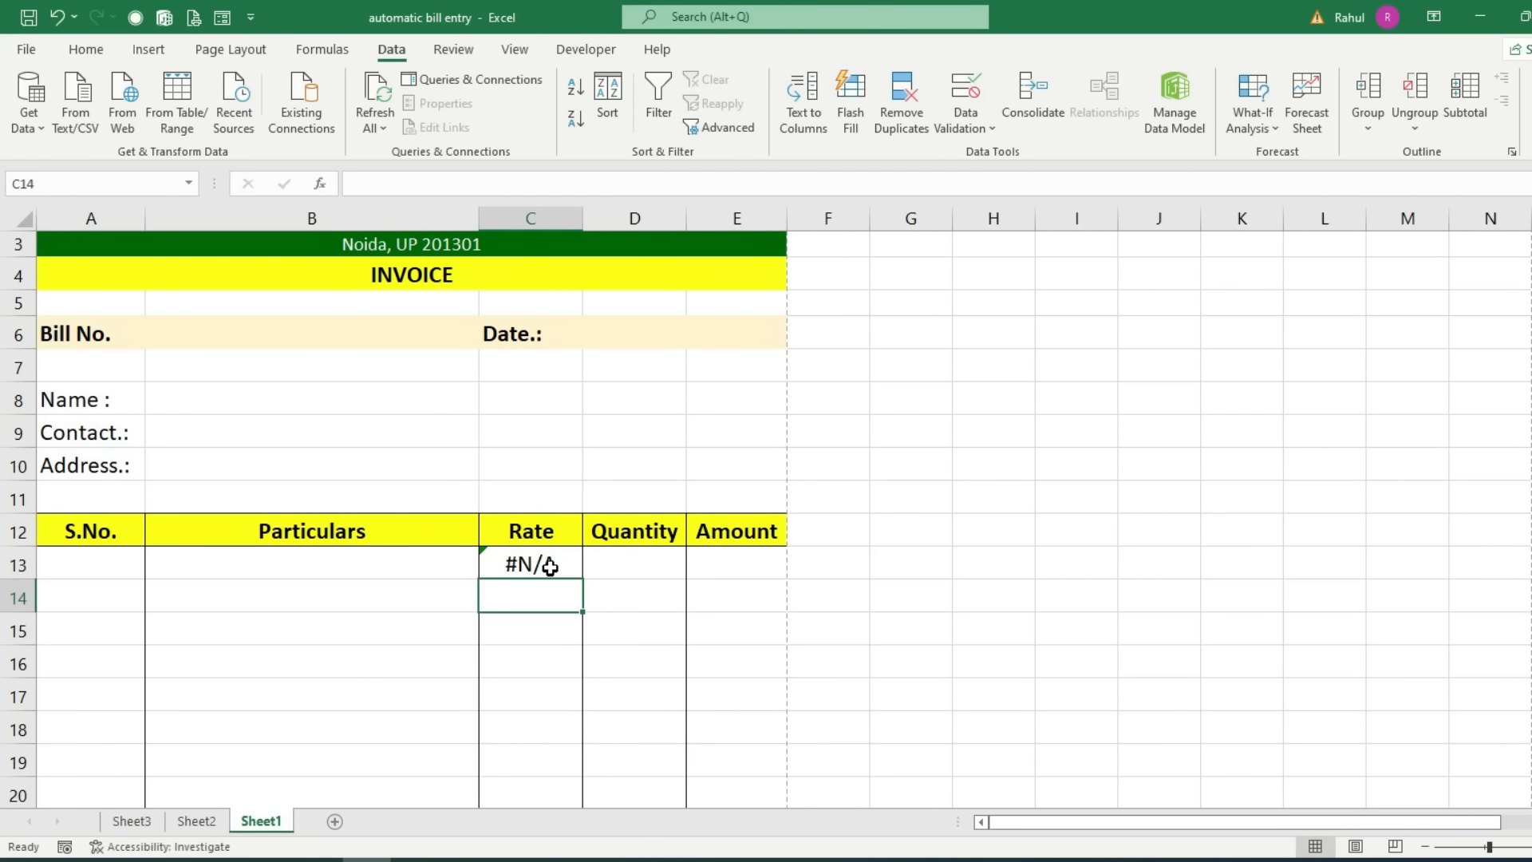
Step: Choose Trouser from the B13 dropdown
click(366, 553)
click(487, 568)
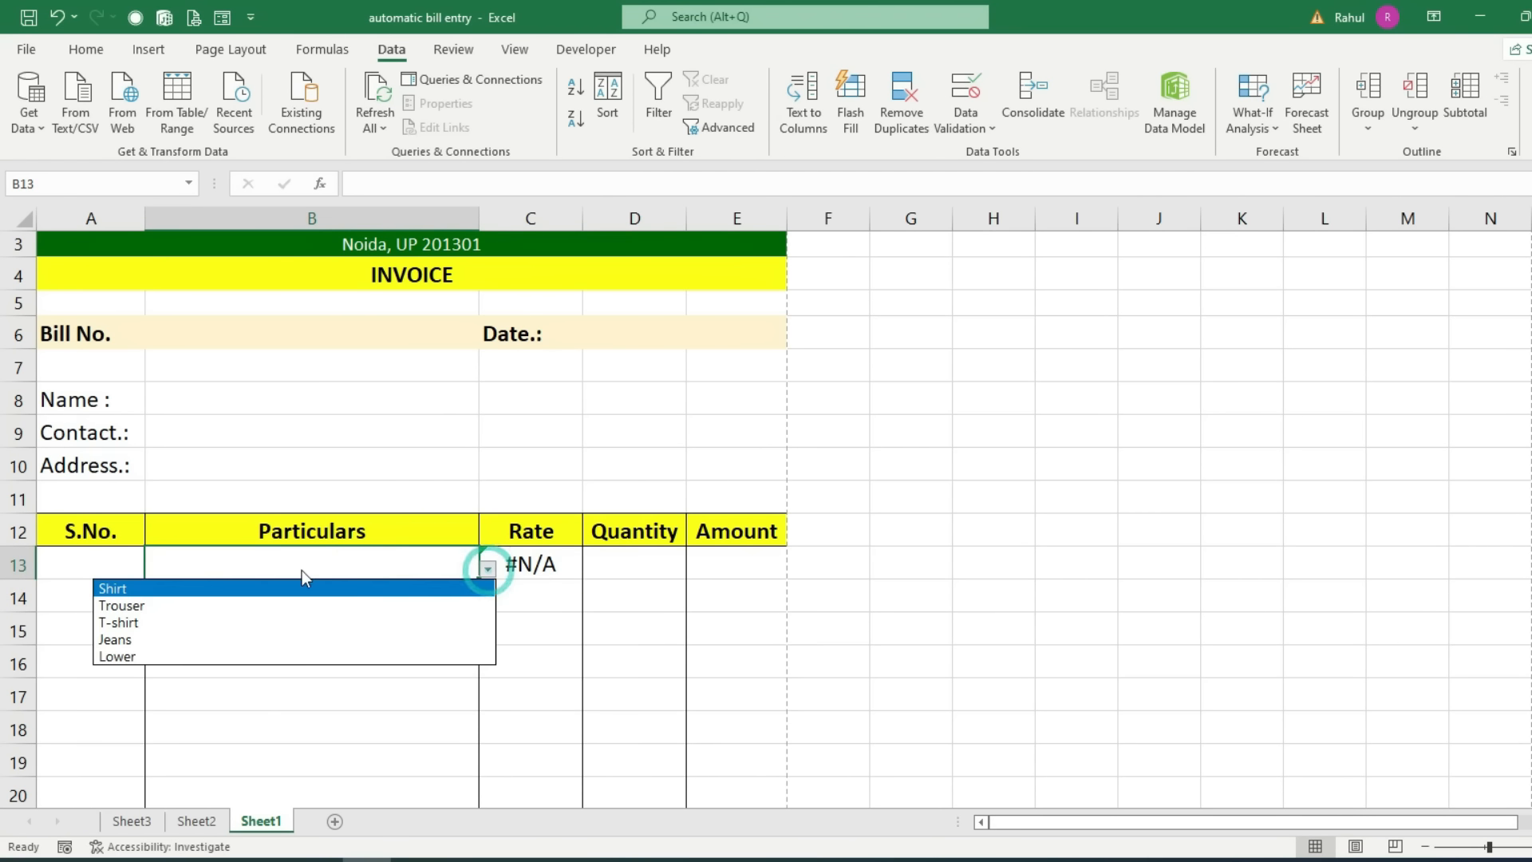
click(112, 600)
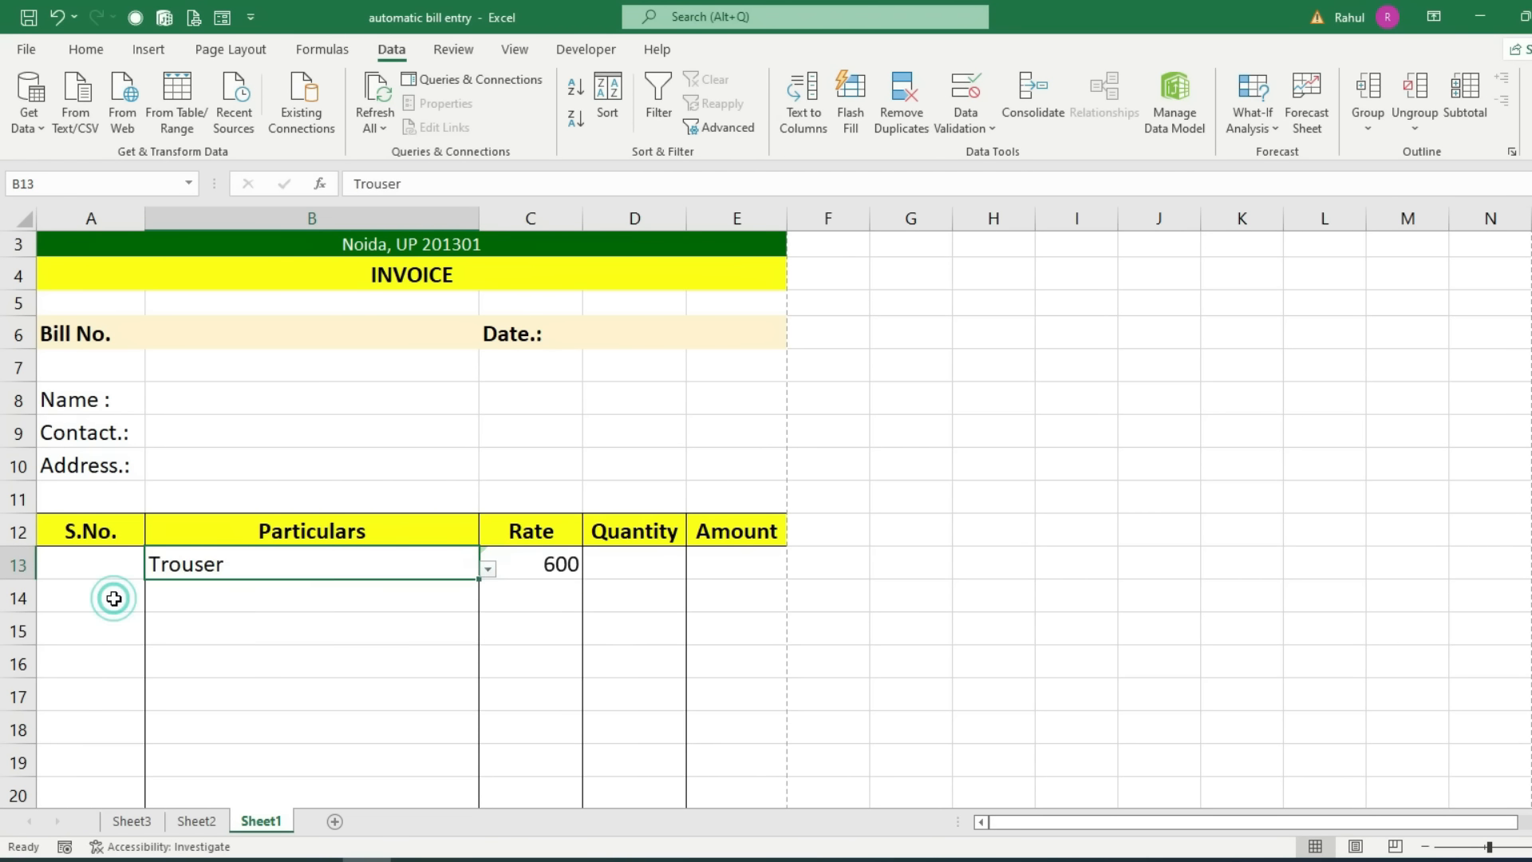
Step: Fill C13's rate formula down to C27
click(576, 566)
scroll(633, 537, down, 3)
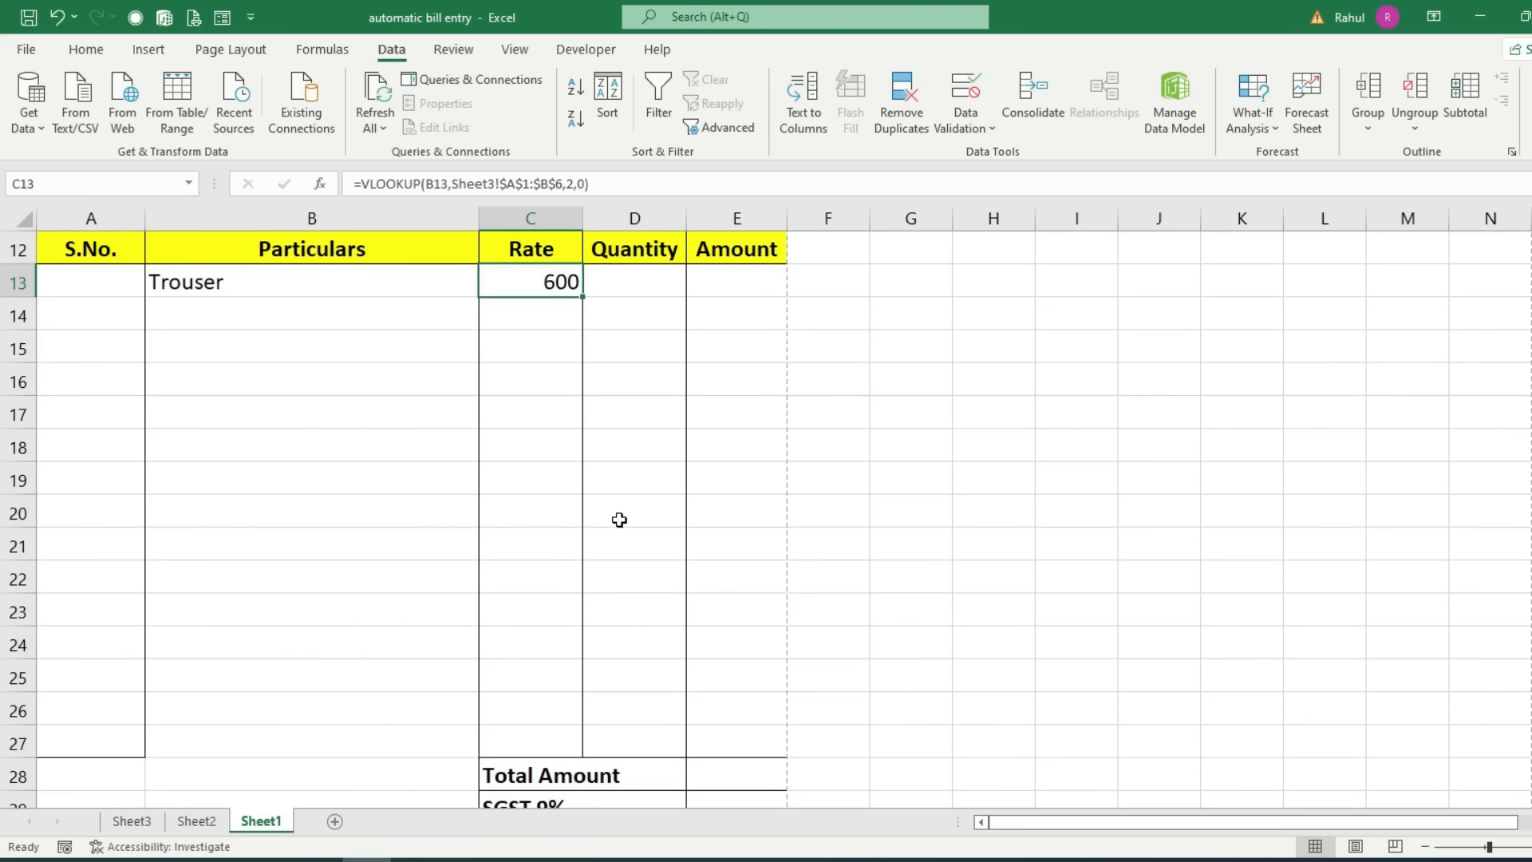
drag(583, 297, 575, 747)
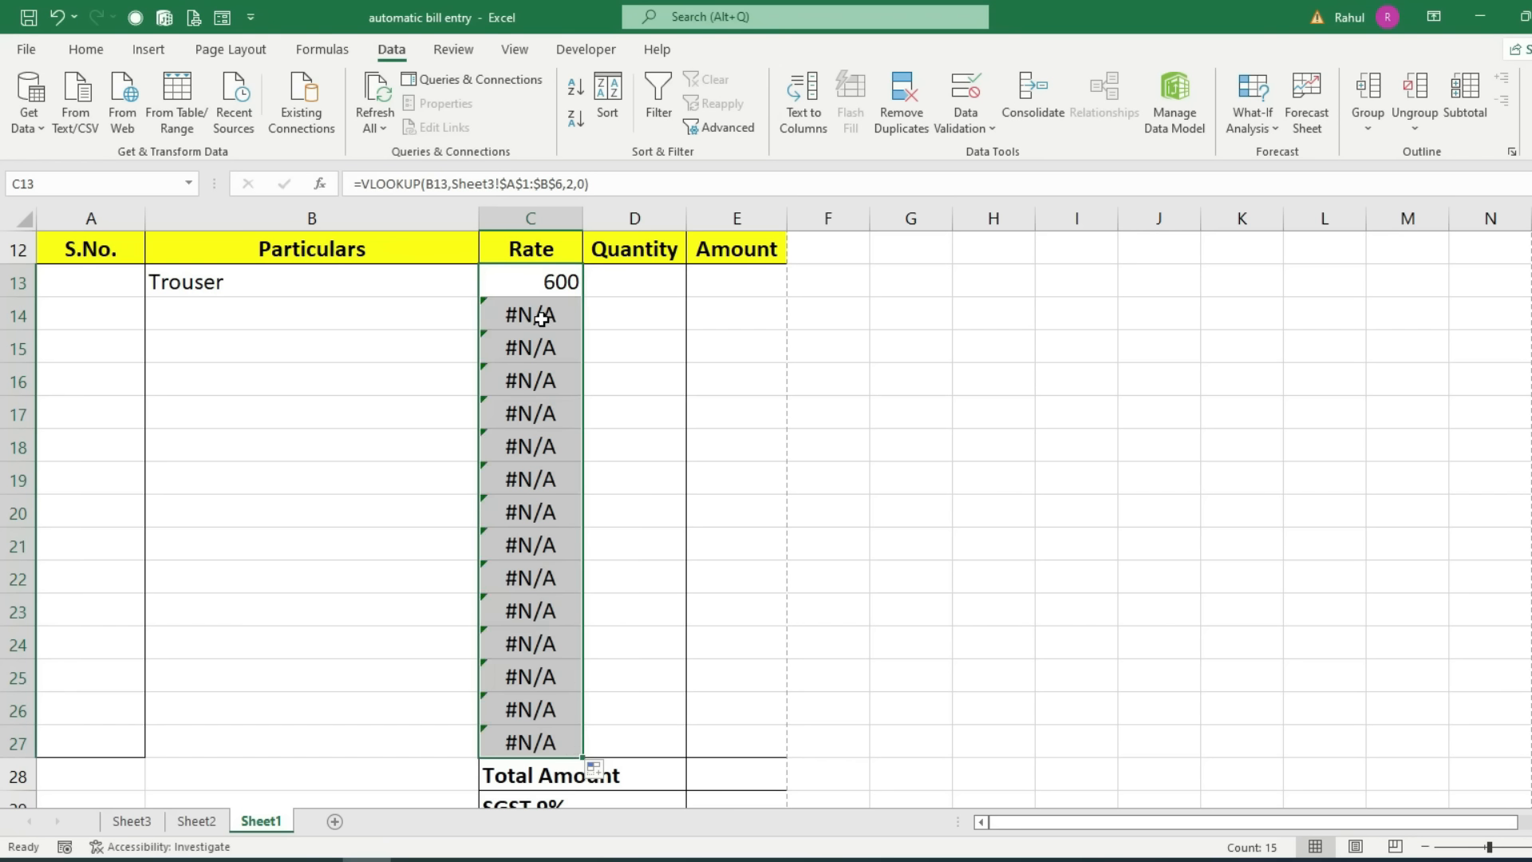
Step: Choose Trouser in B14, giving a rate of 600
click(318, 325)
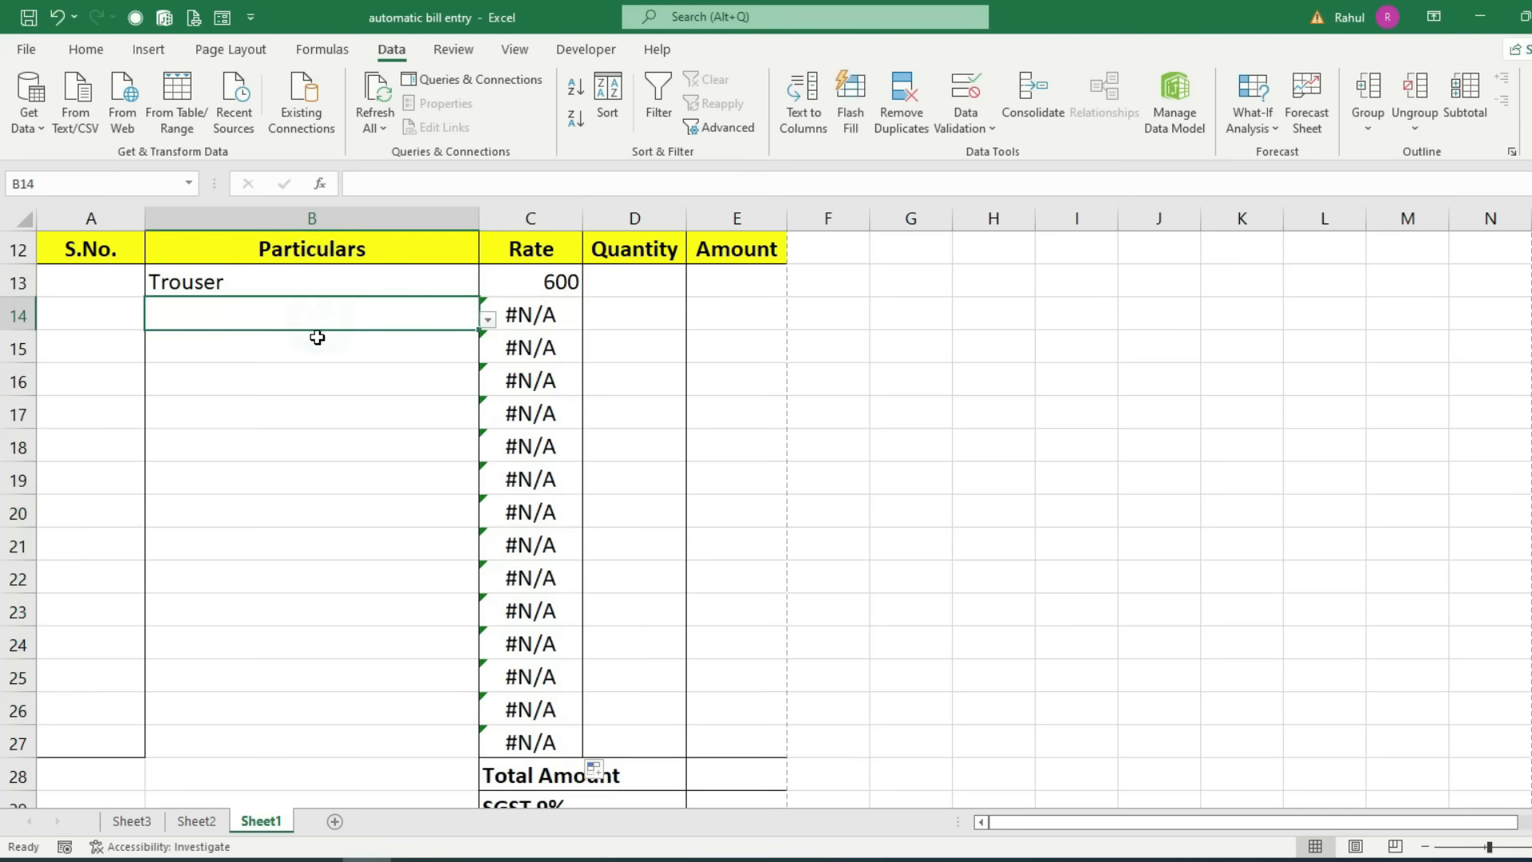
click(488, 319)
click(226, 355)
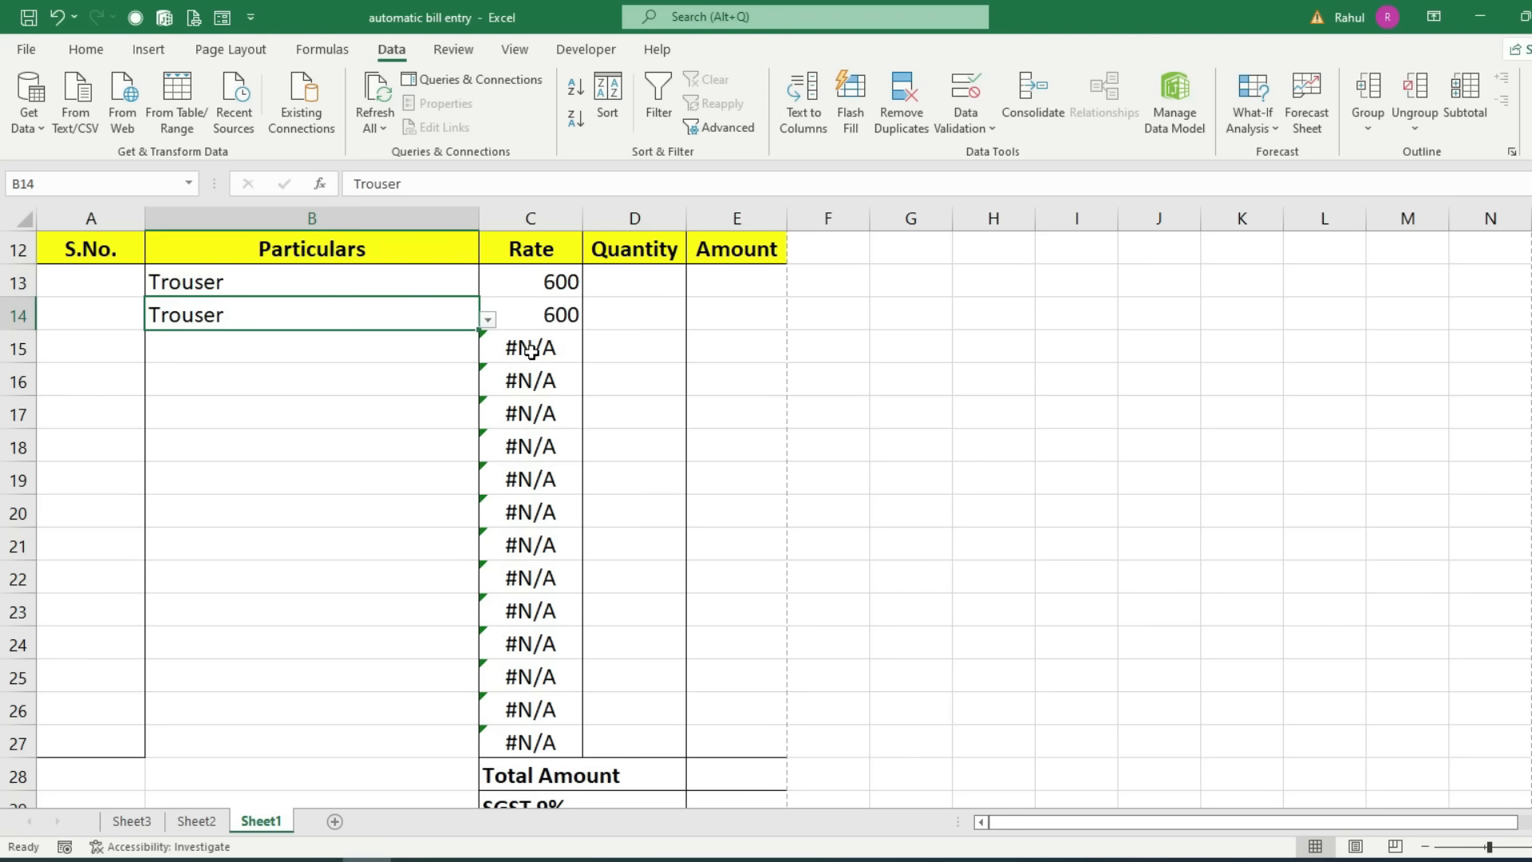
click(551, 284)
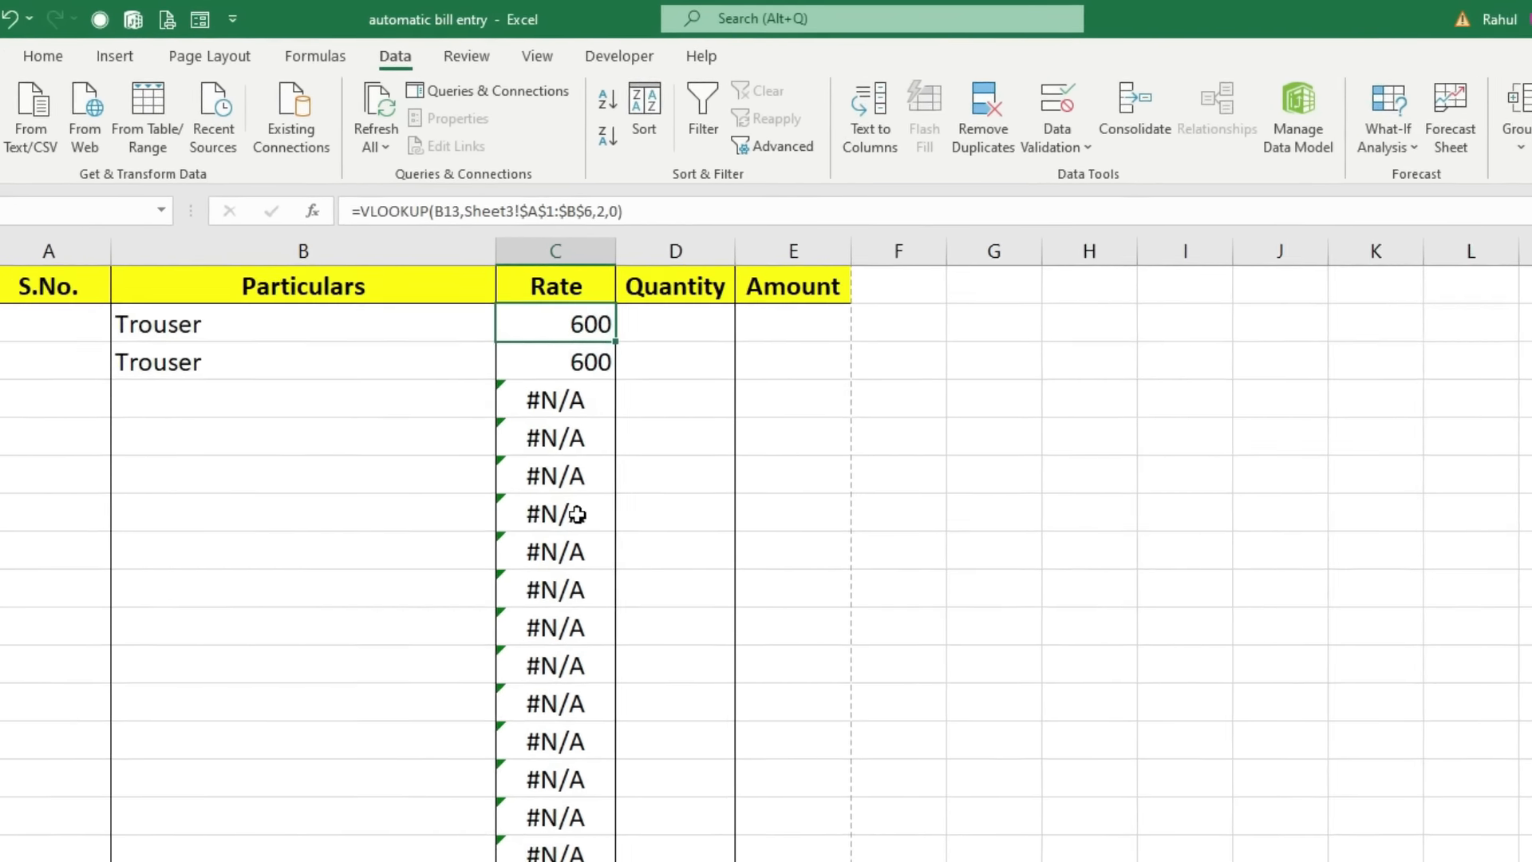
Step: Wrap C13's VLOOKUP in IFERROR(...,"") and fill it down the Rate column
key(F2)
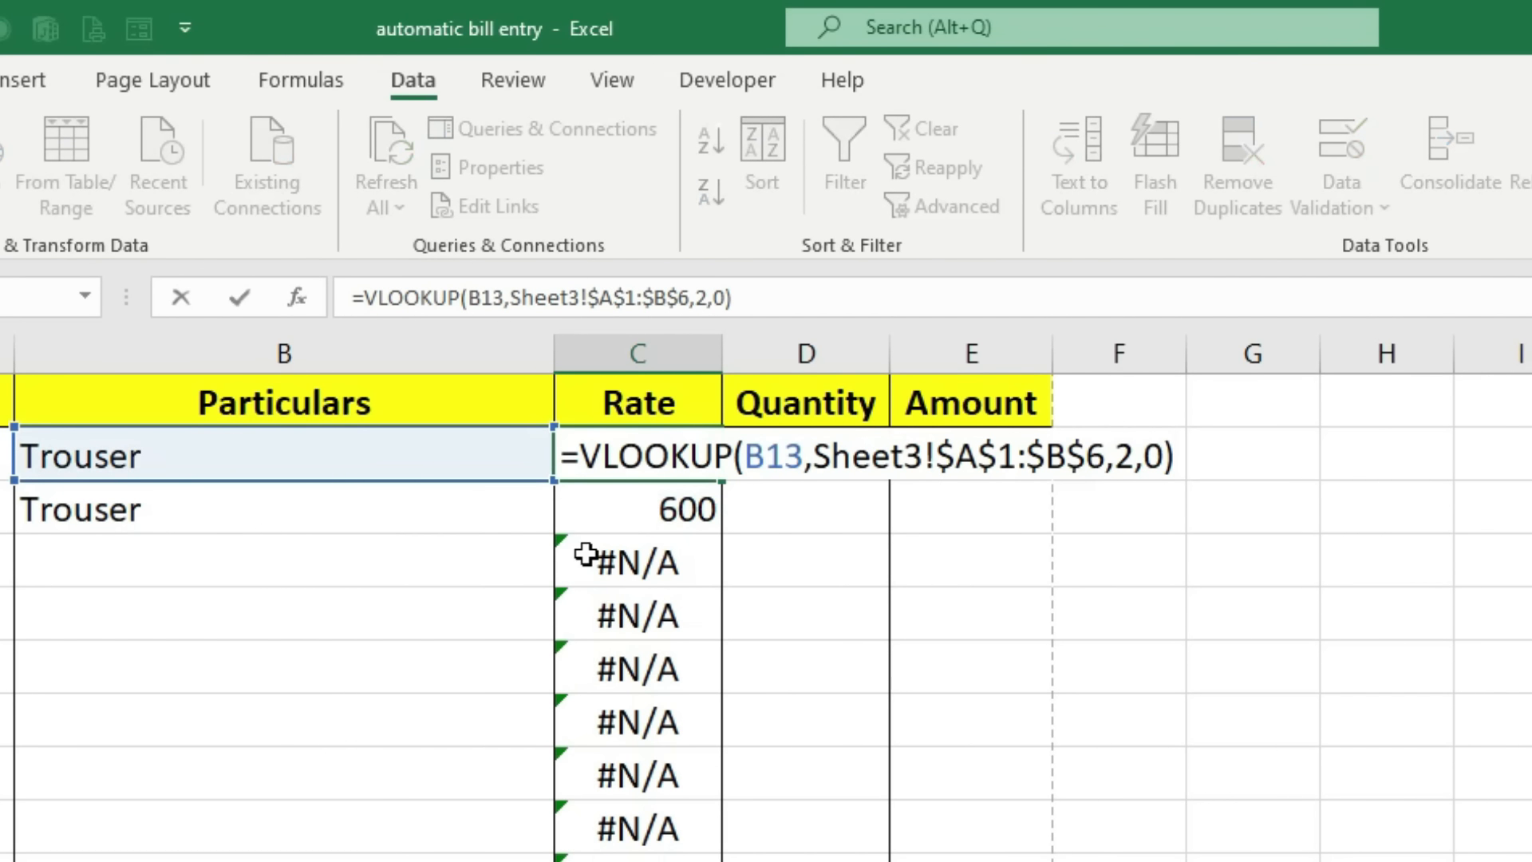
click(579, 458)
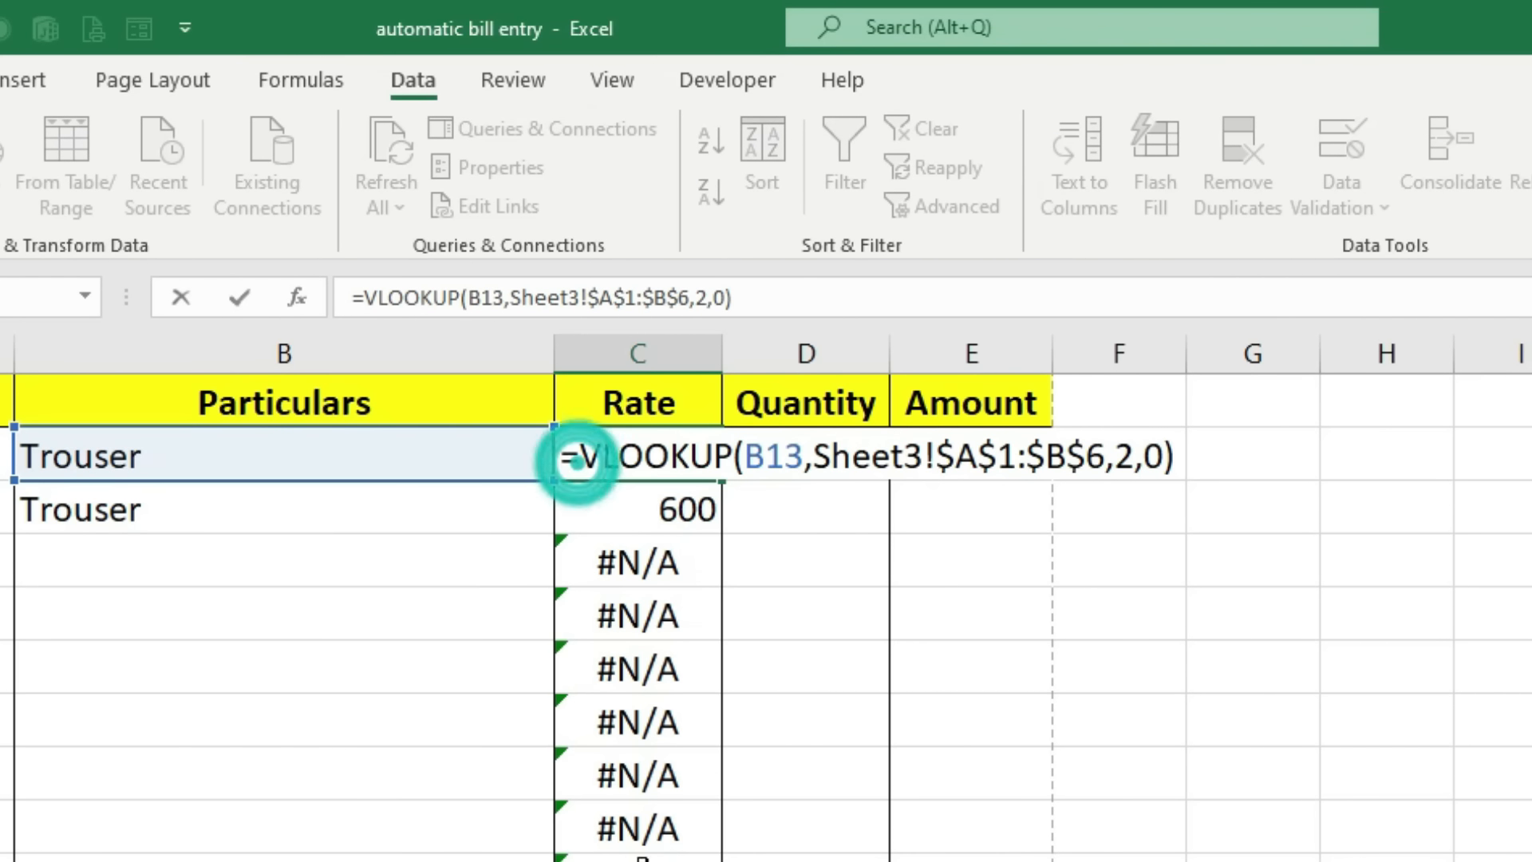
text(iferr)
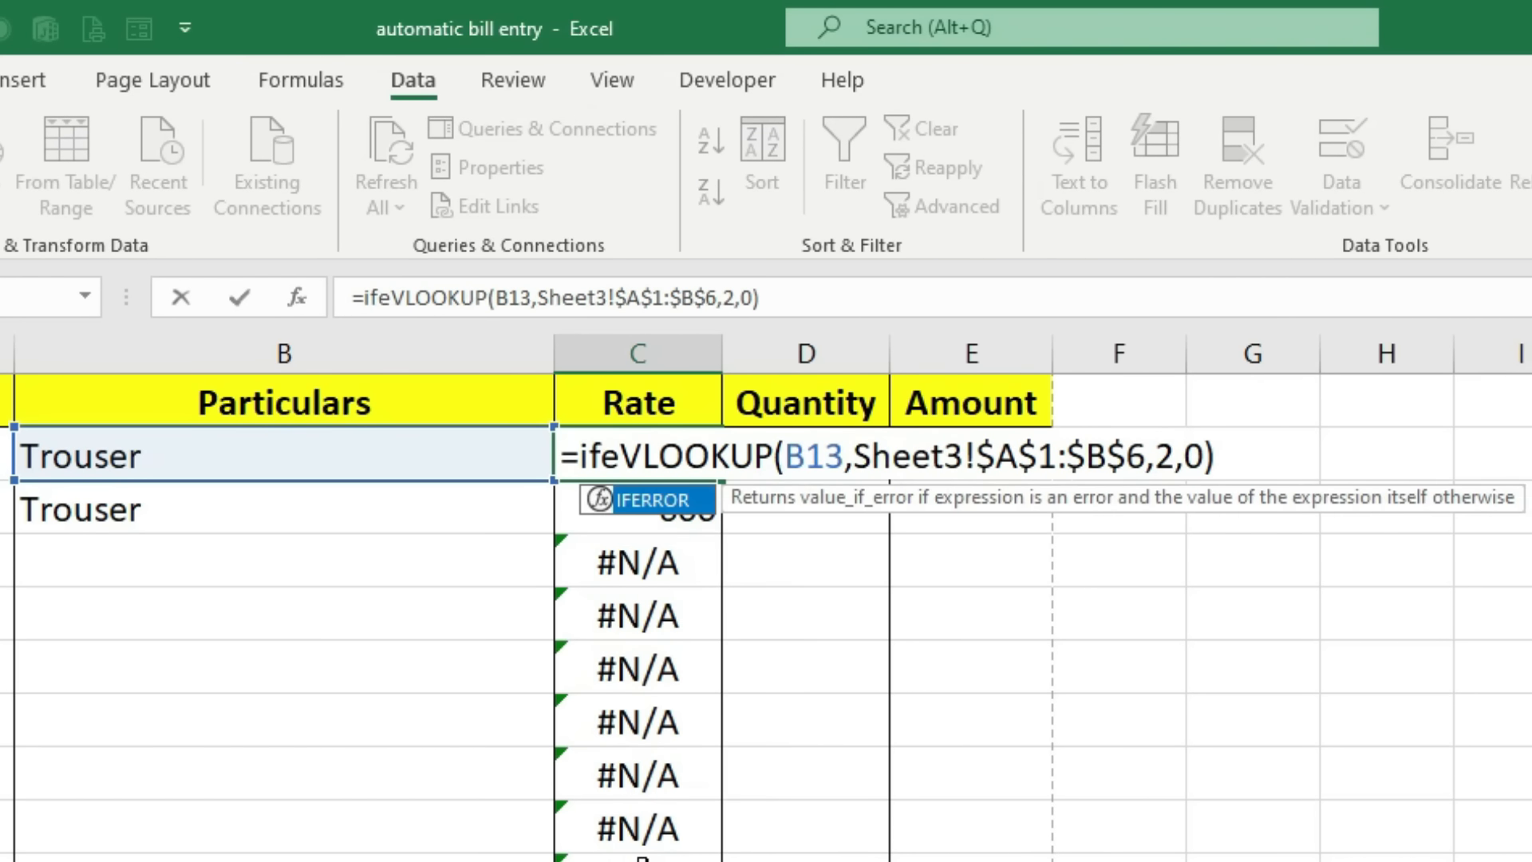
key(Tab)
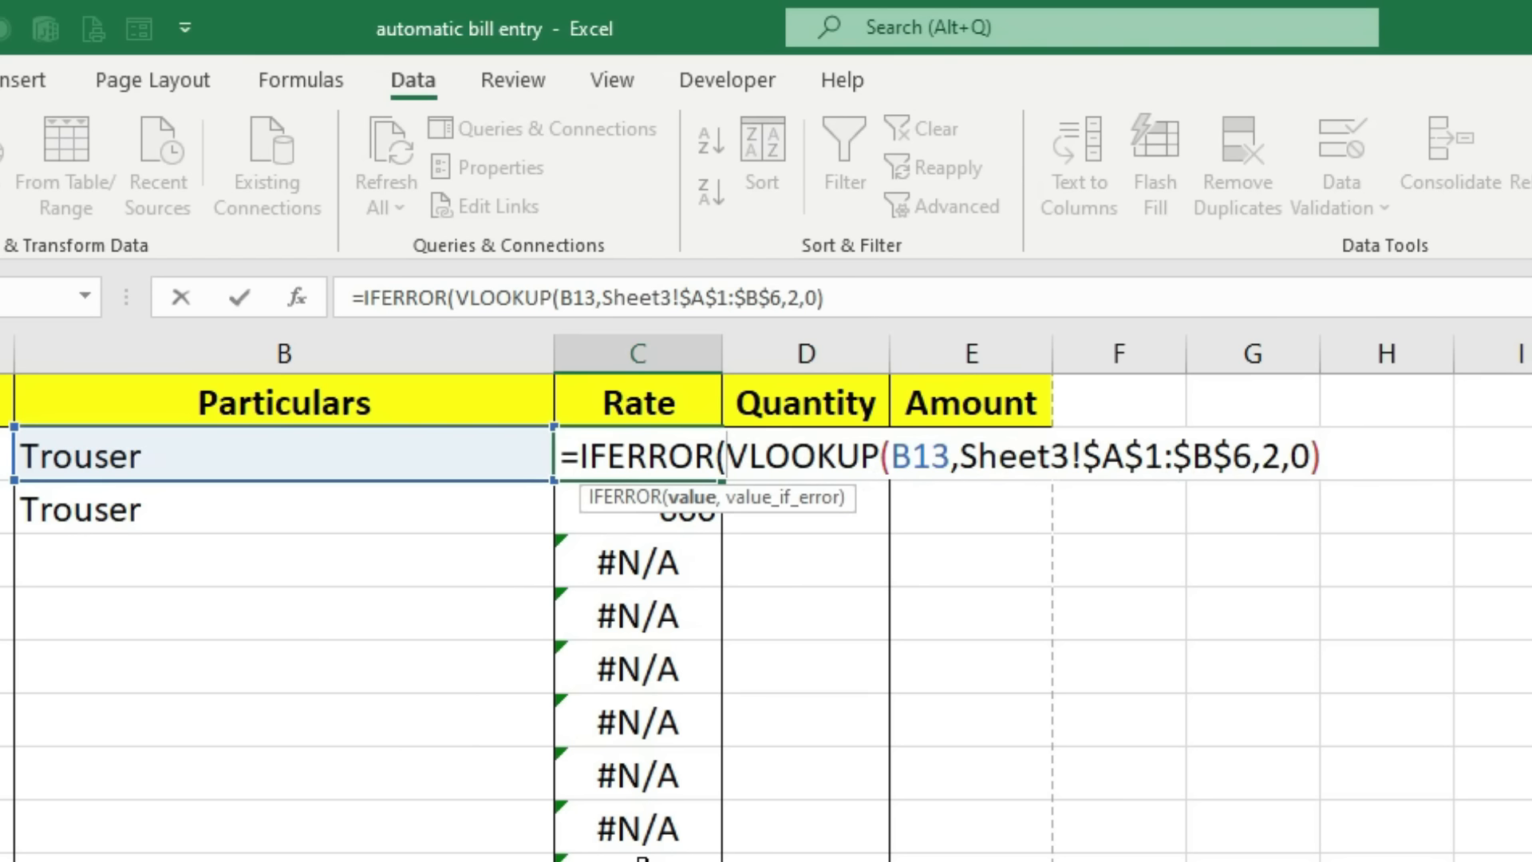
click(1348, 453)
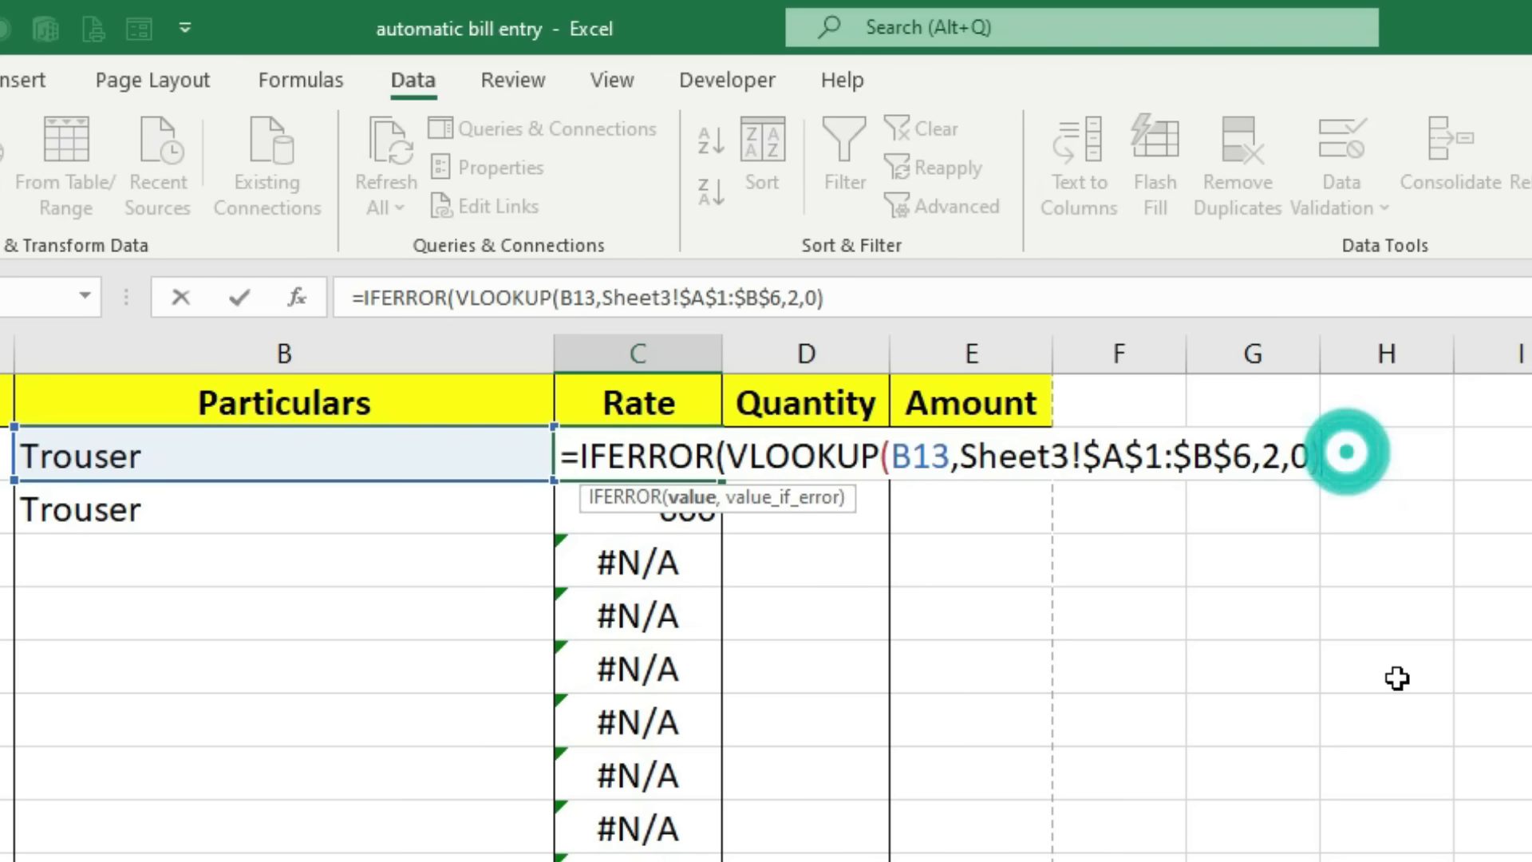
text(,)
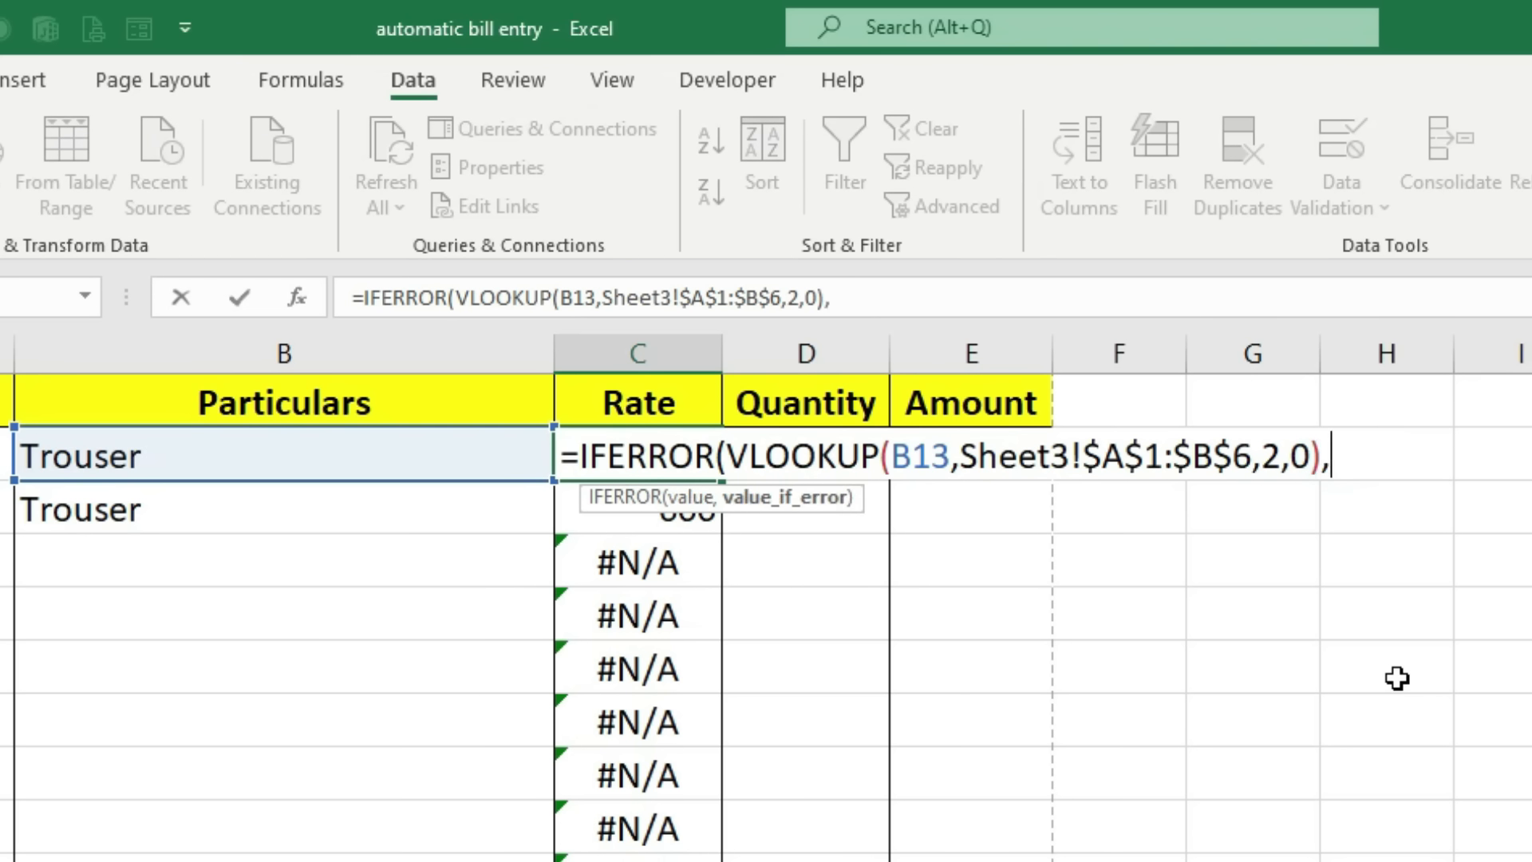
text(""))
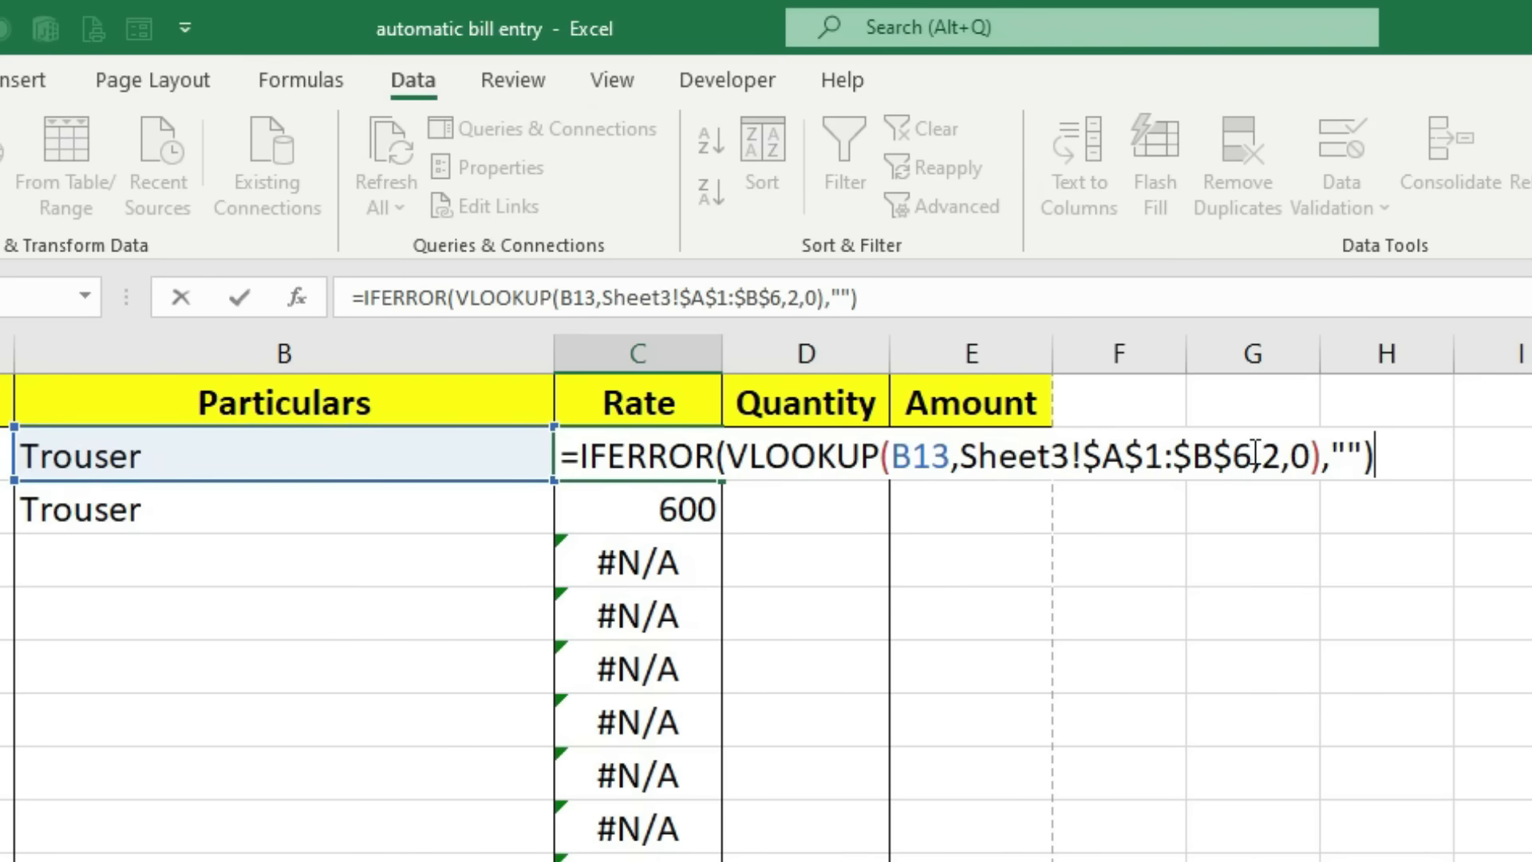
click(1356, 448)
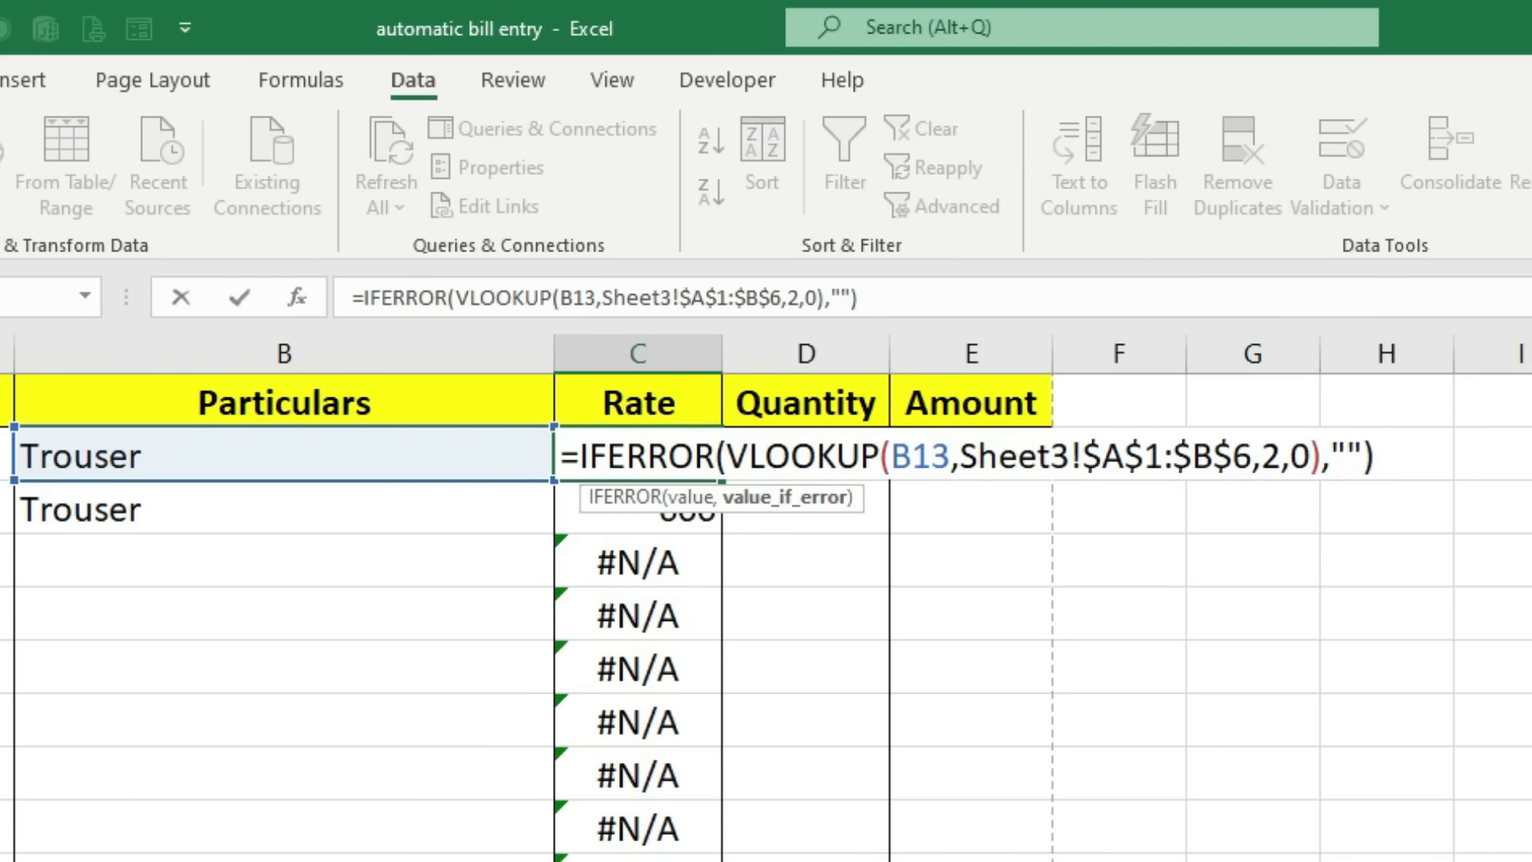
key(Return)
click(670, 450)
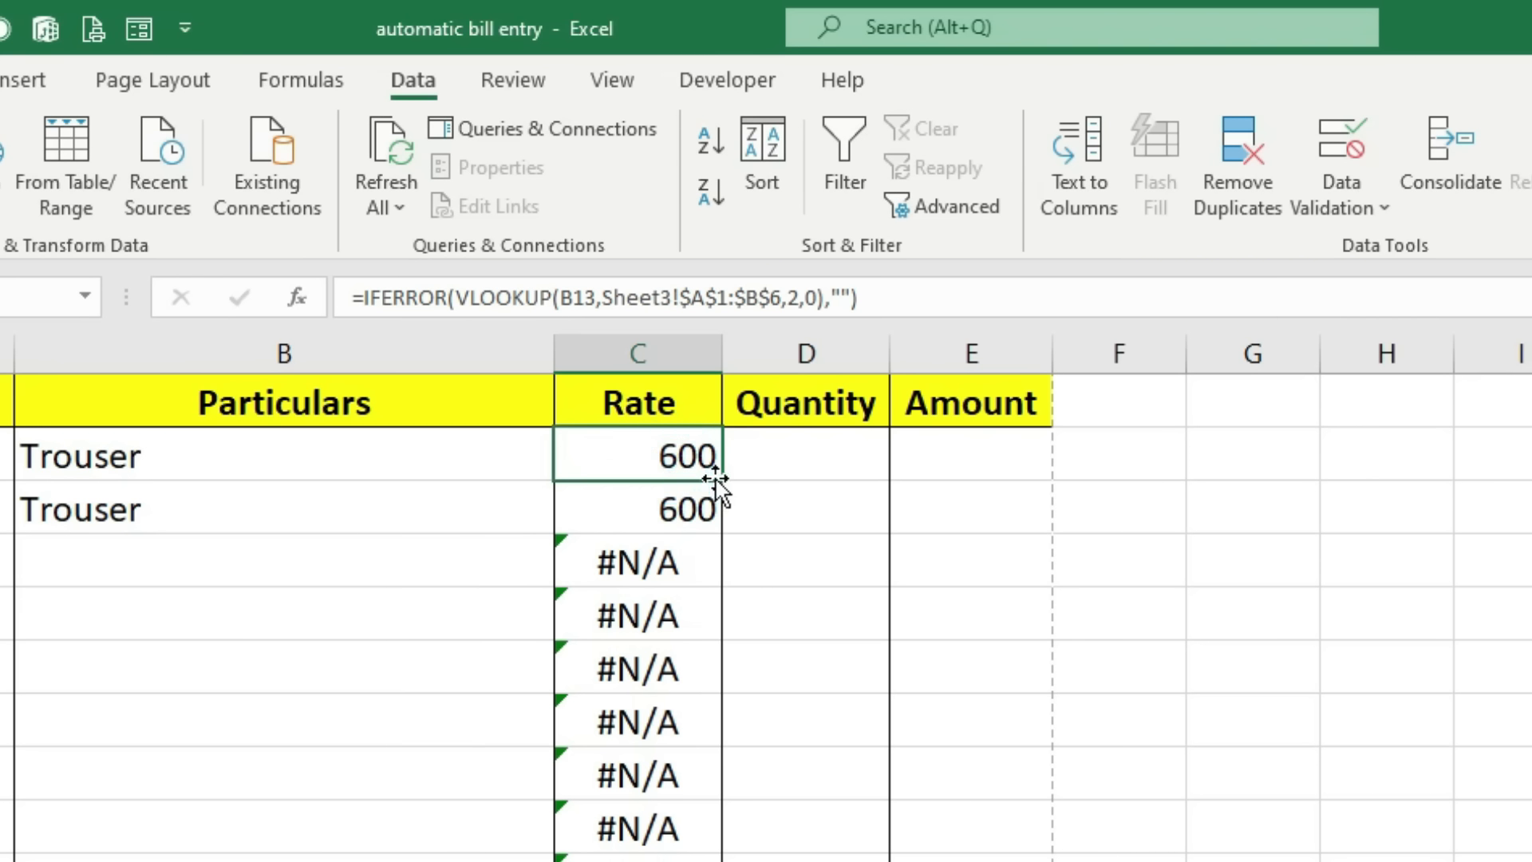
drag(716, 479, 718, 861)
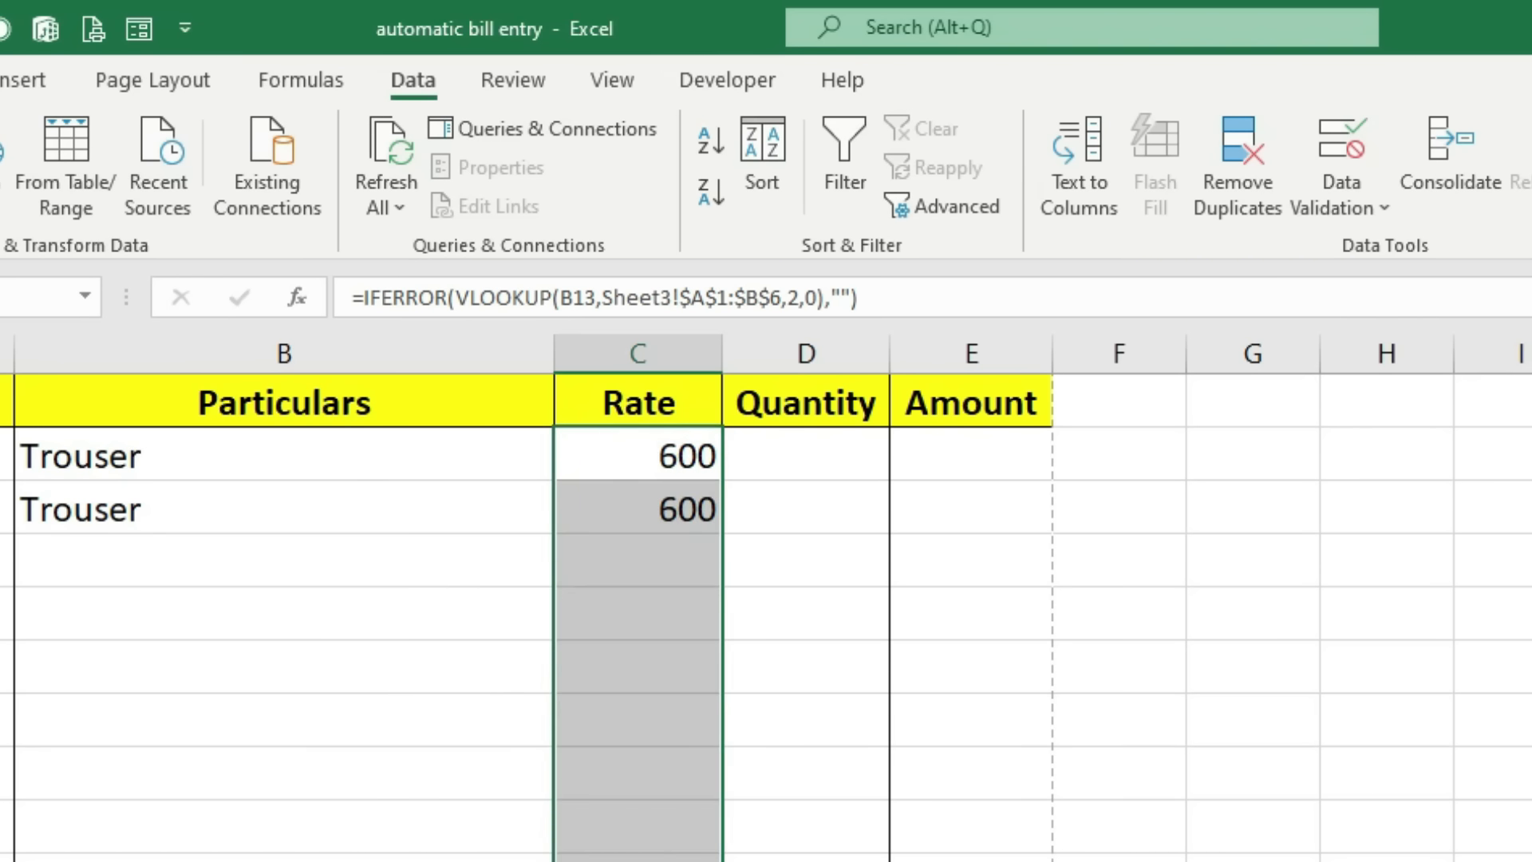
Step: Choose T-shirt from B15's dropdown, giving a rate of 500
click(495, 512)
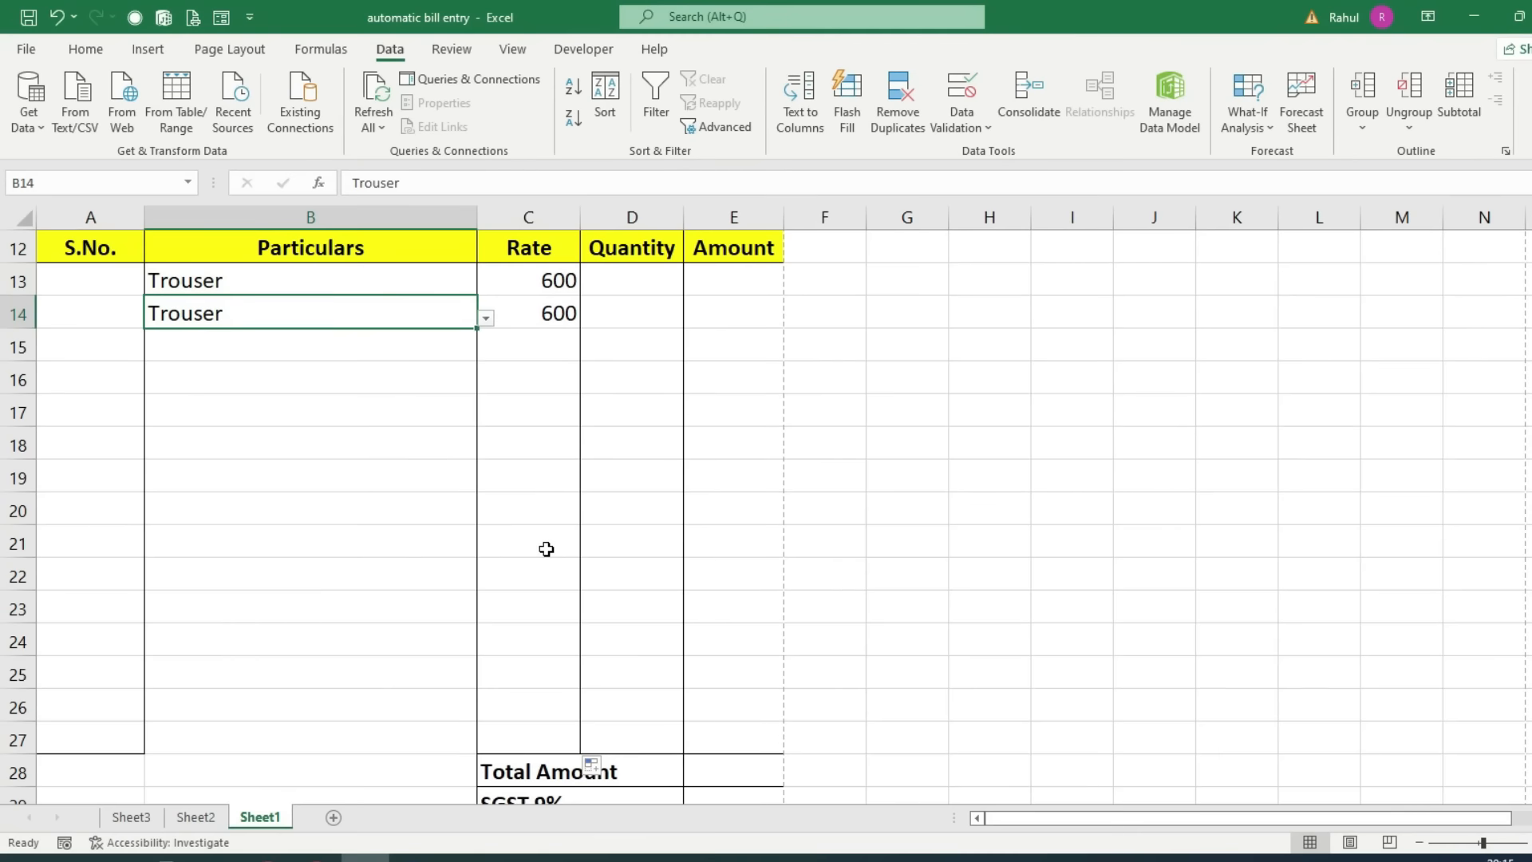
click(390, 355)
click(486, 352)
click(206, 402)
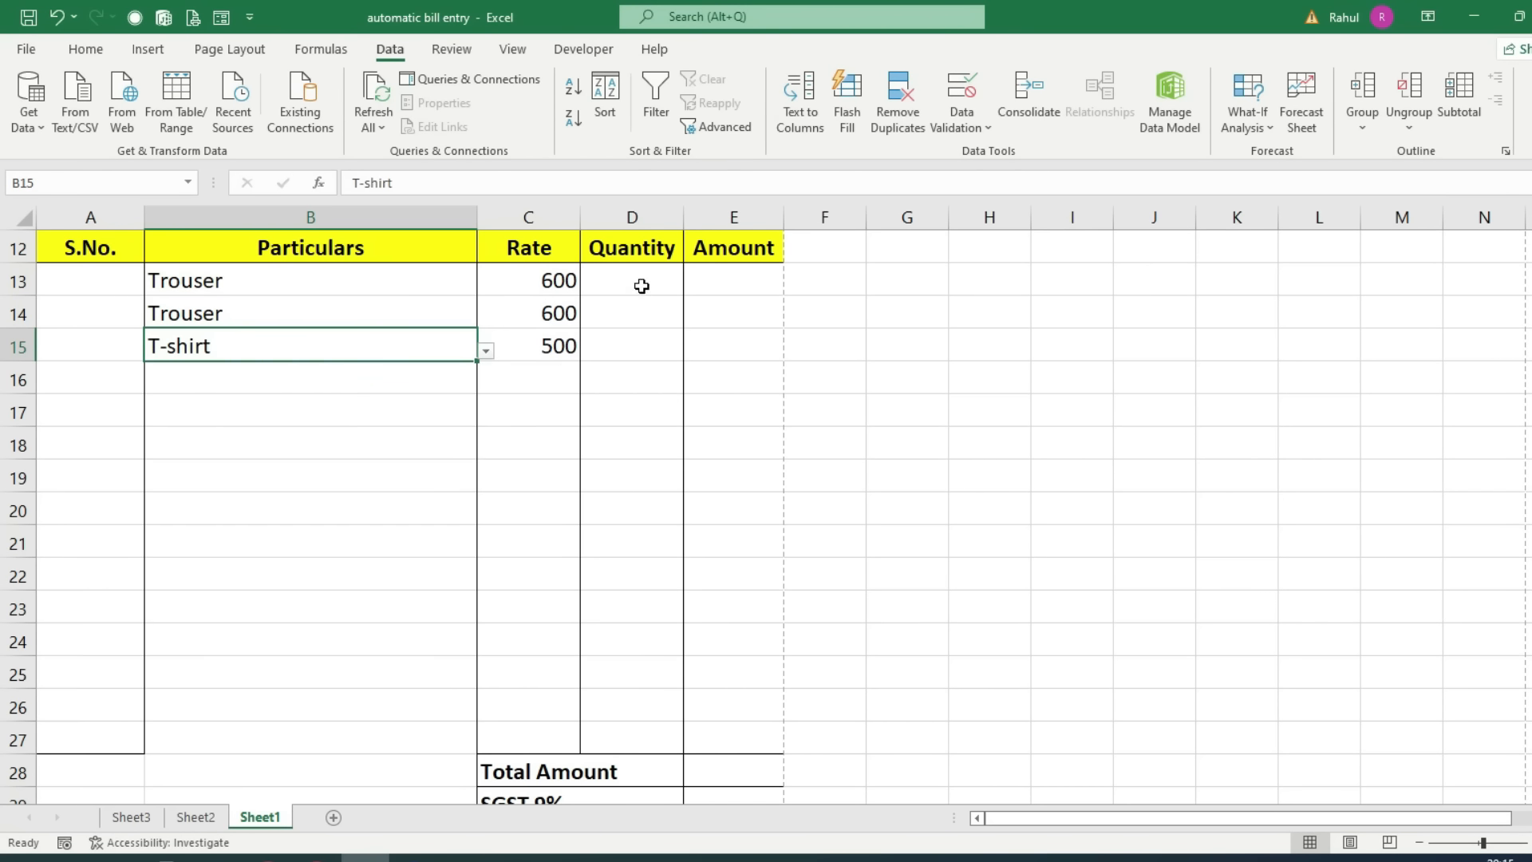
click(710, 272)
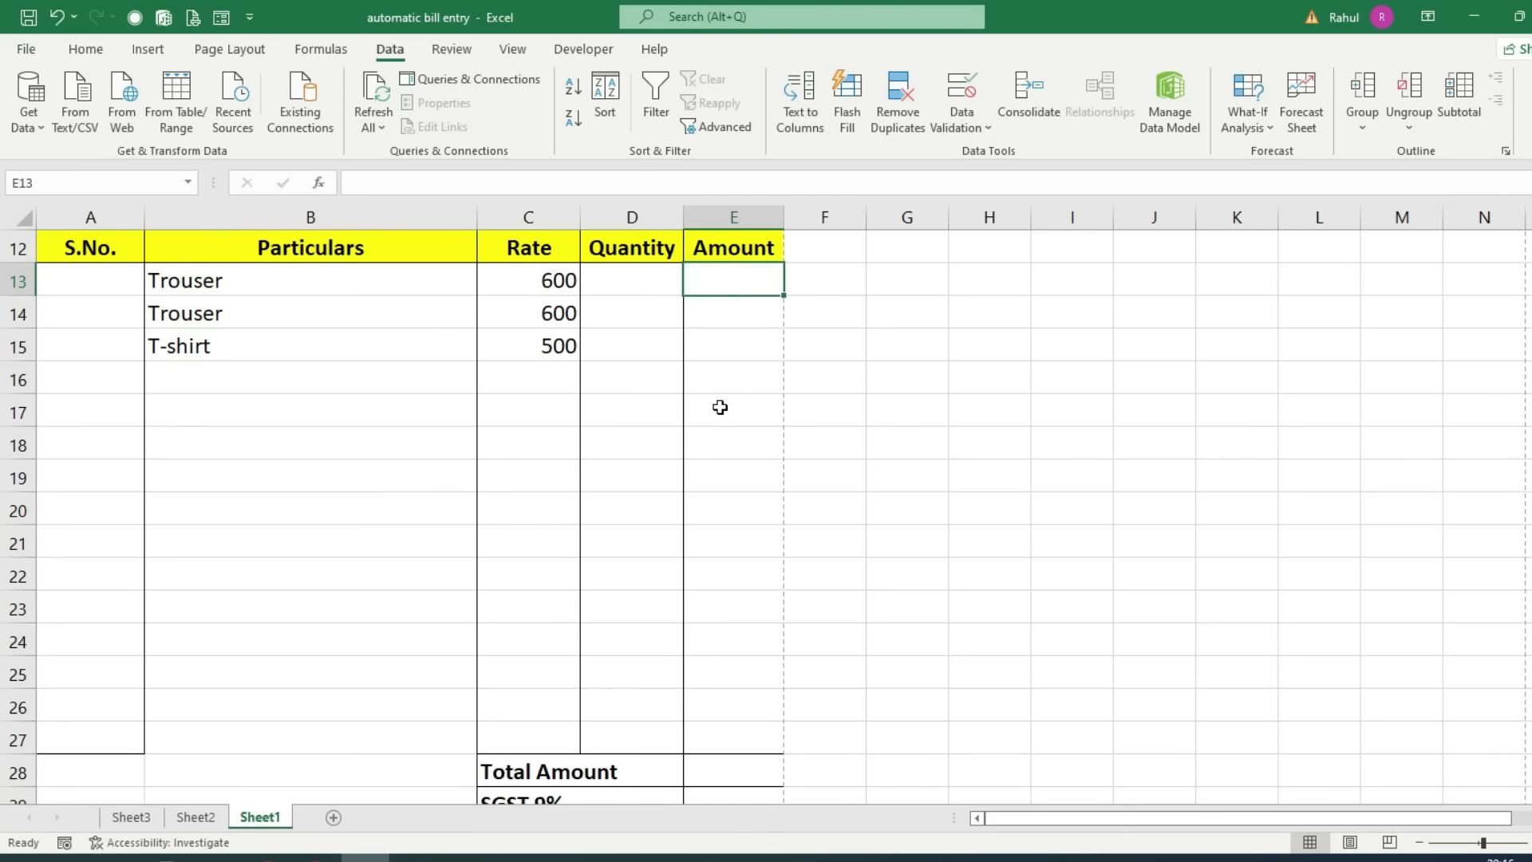
Step: Enter =C13*D13 in E13 and set the first Trouser's quantity in D13 to 50
text(=)
click(555, 276)
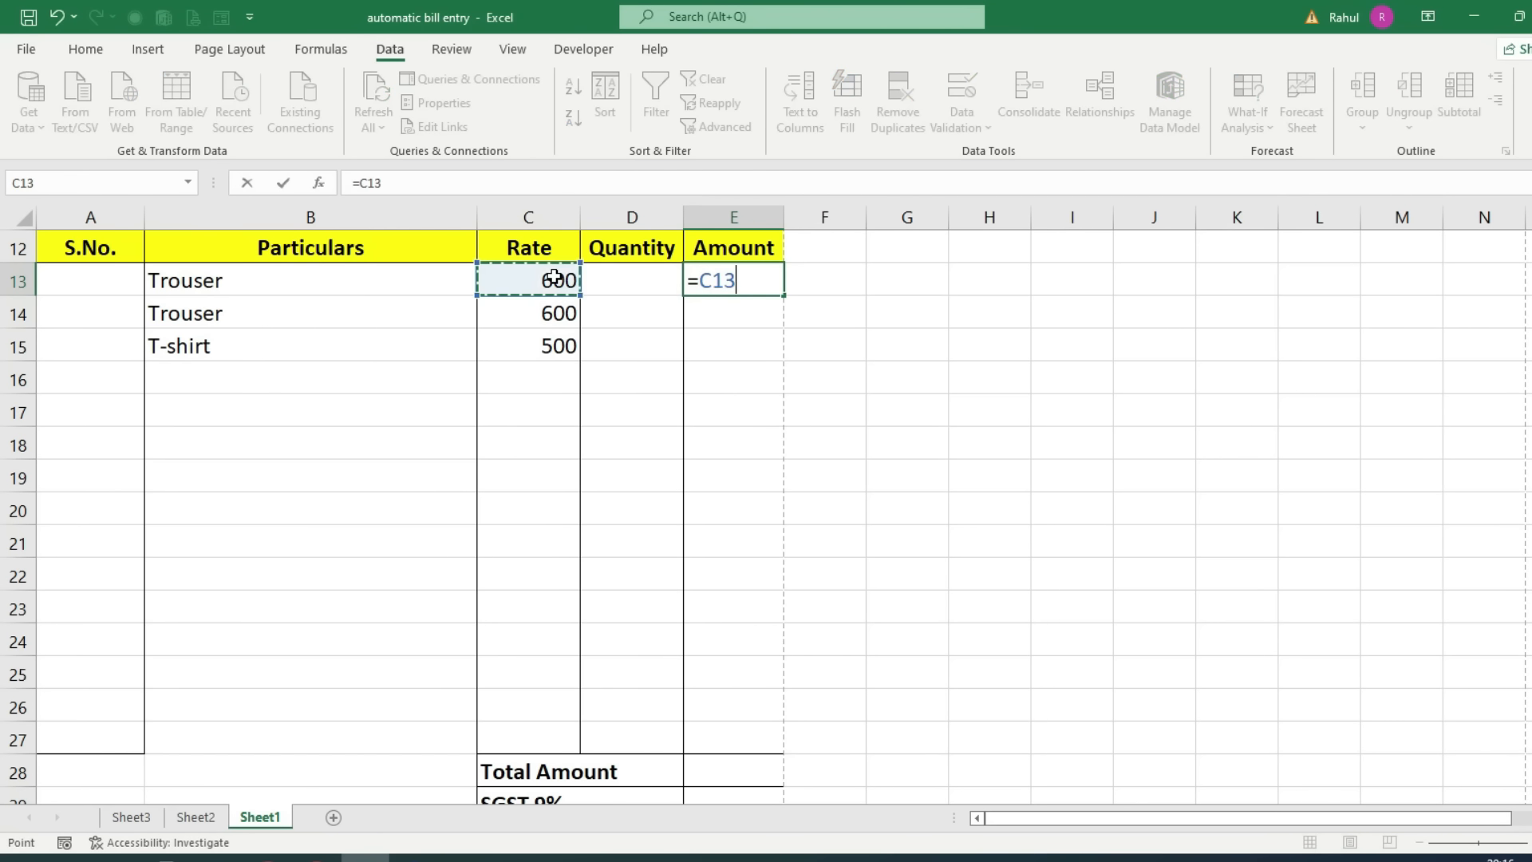
text(*)
click(605, 268)
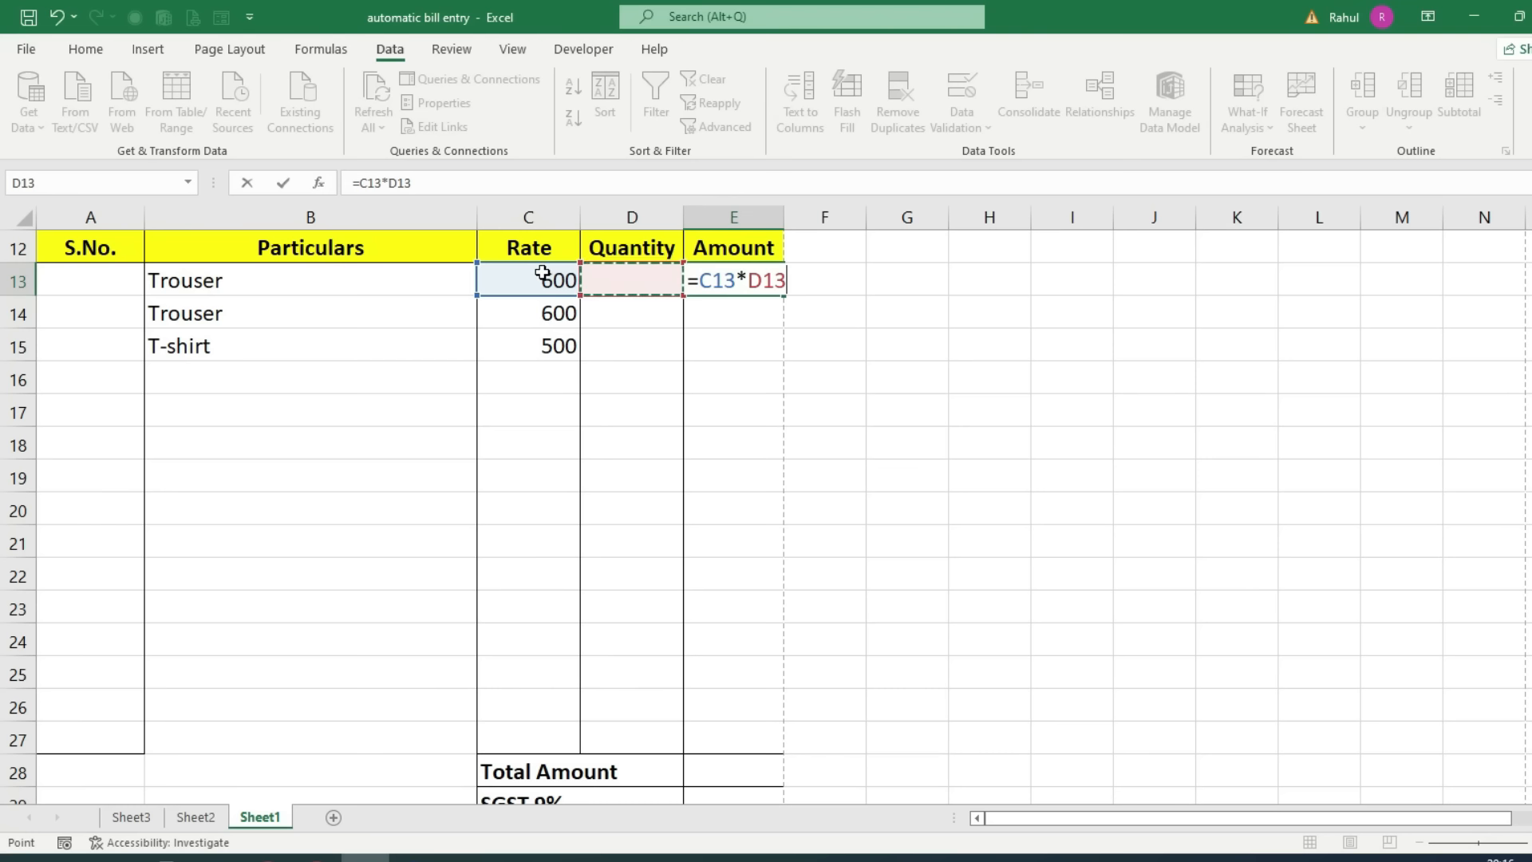
key(Return)
click(606, 266)
text(400)
key(Return)
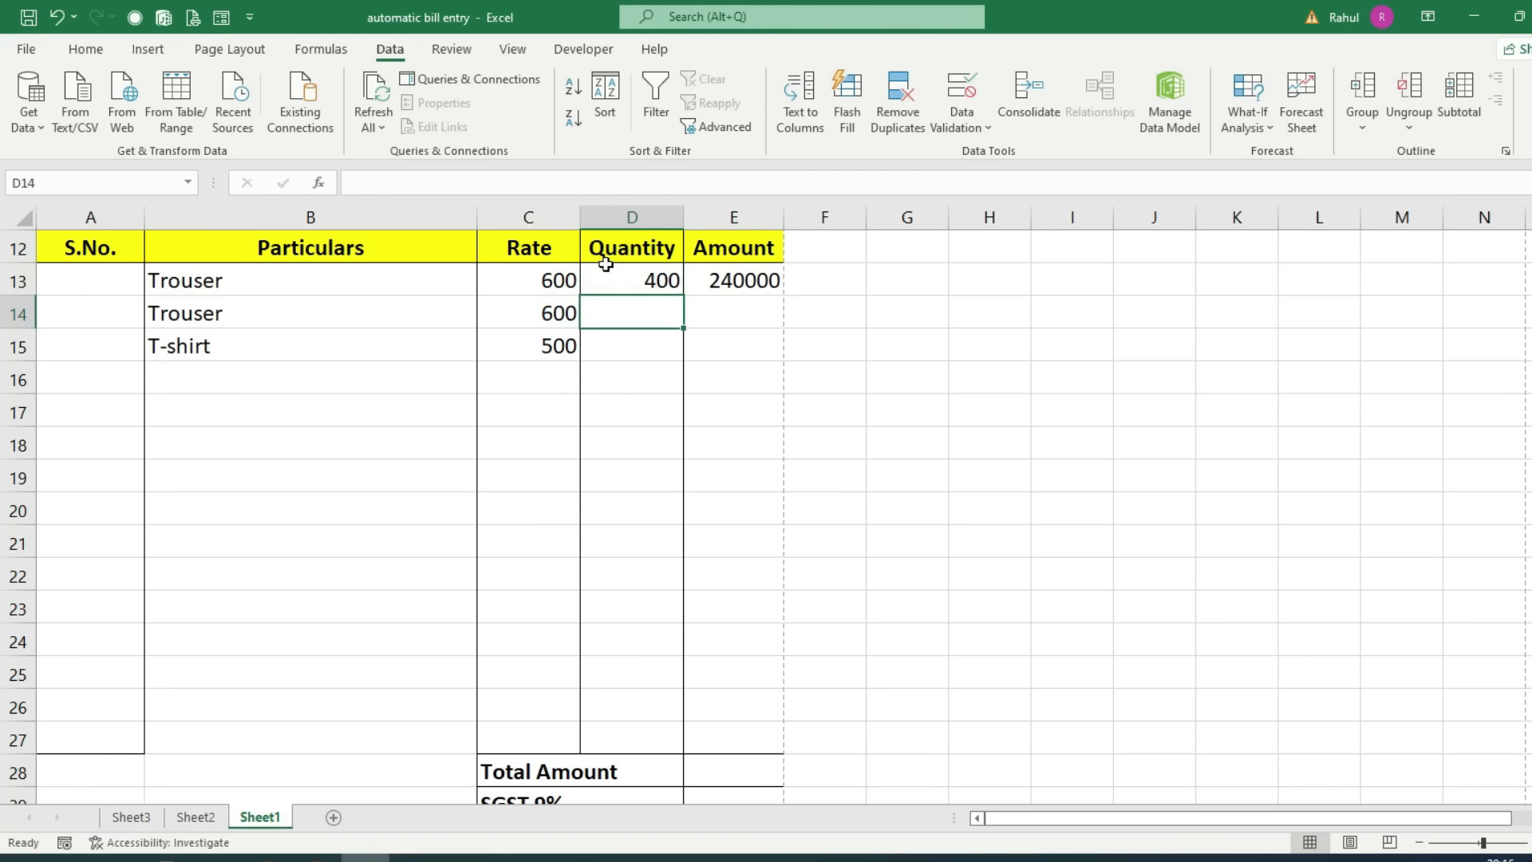
click(606, 266)
text(50)
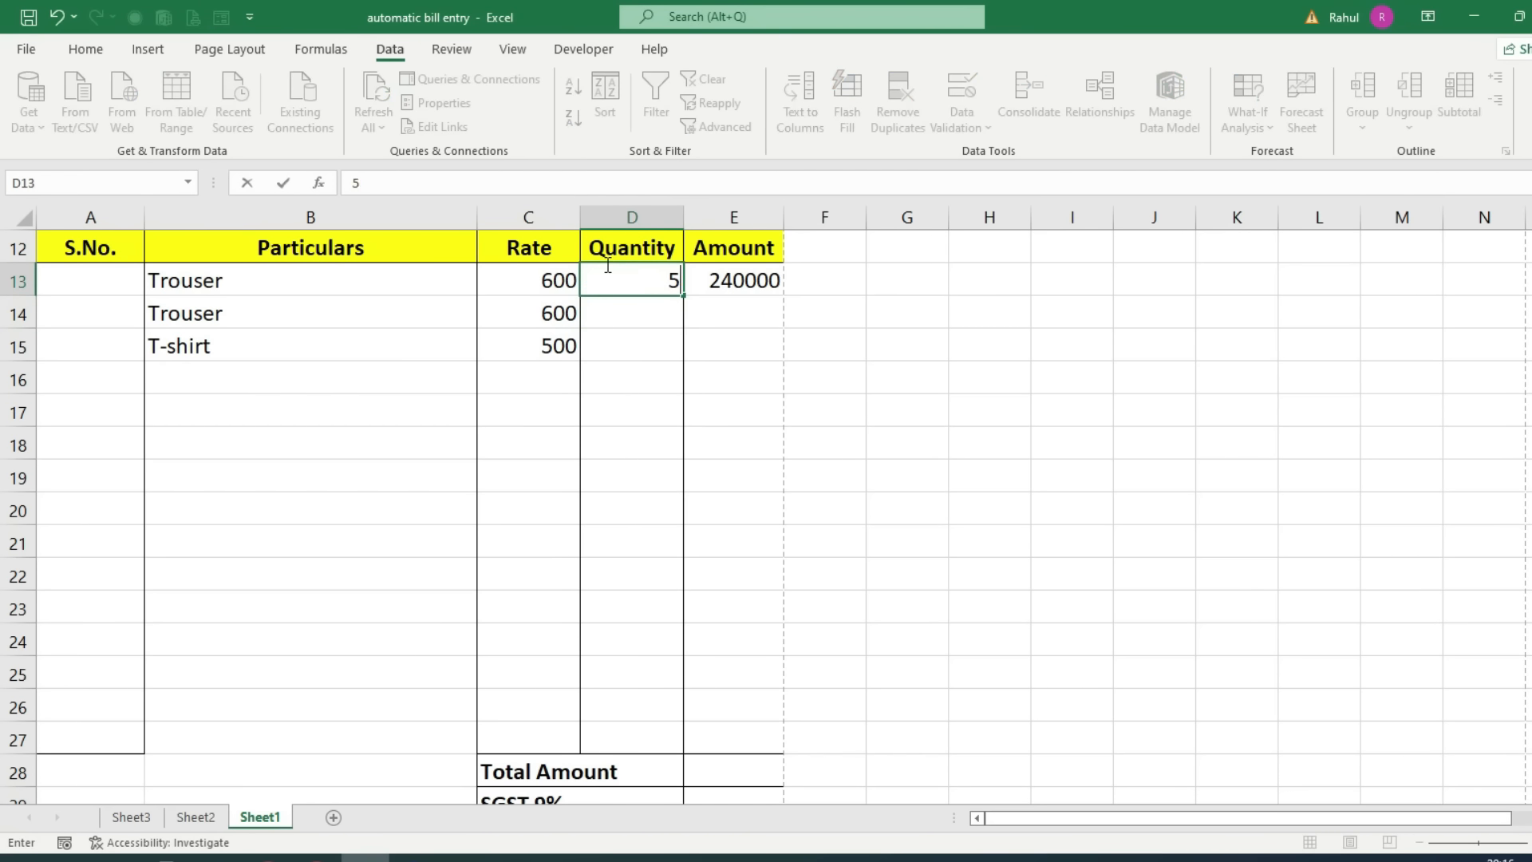
key(Return)
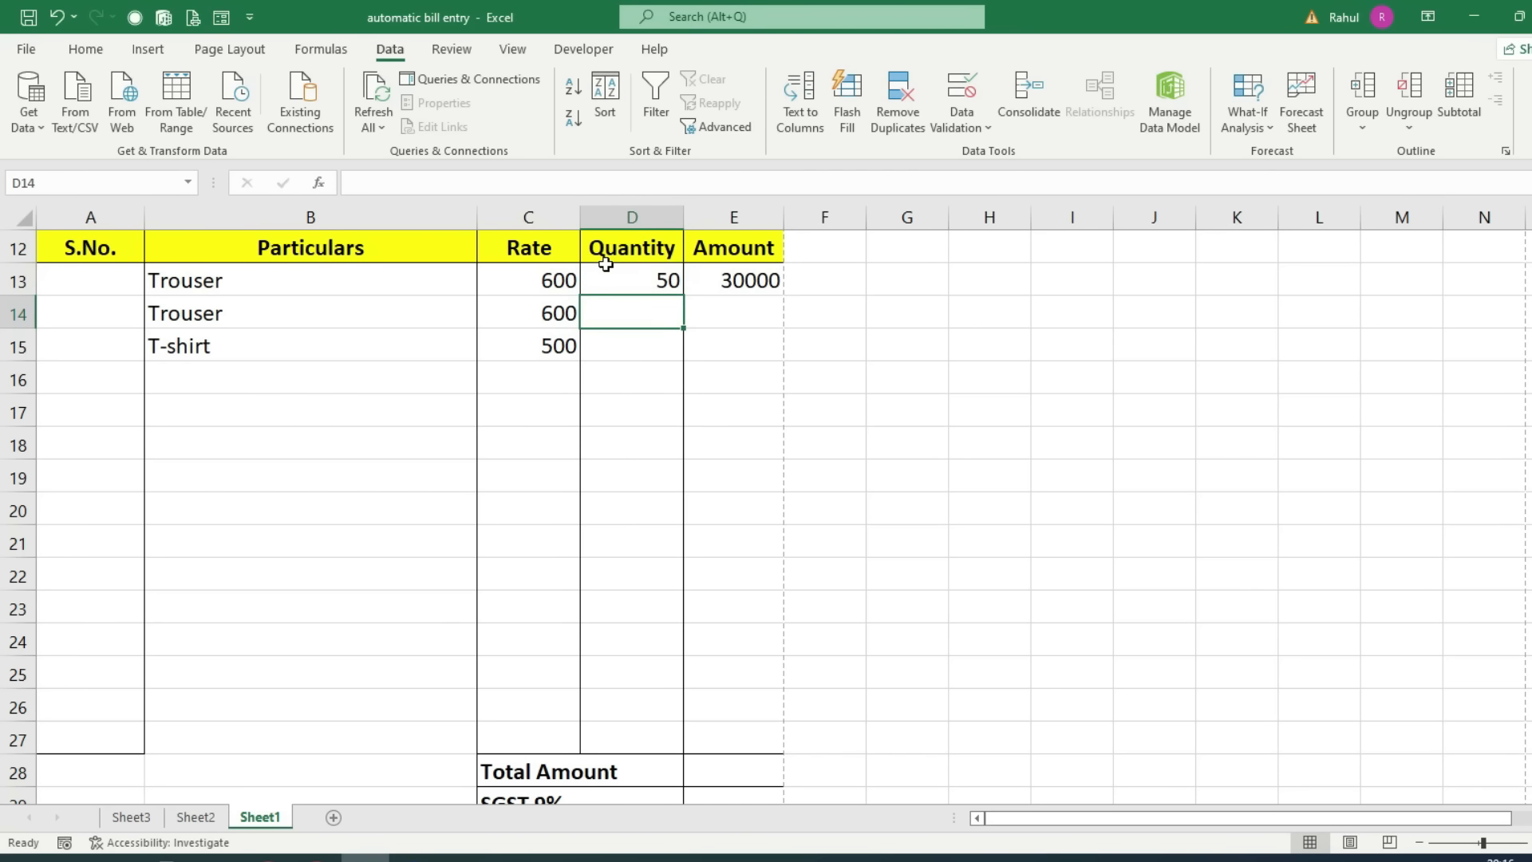
Step: Change the amount formula to =IFERROR(C13*D13,"") and fill it down to E27
click(765, 274)
drag(784, 295, 744, 742)
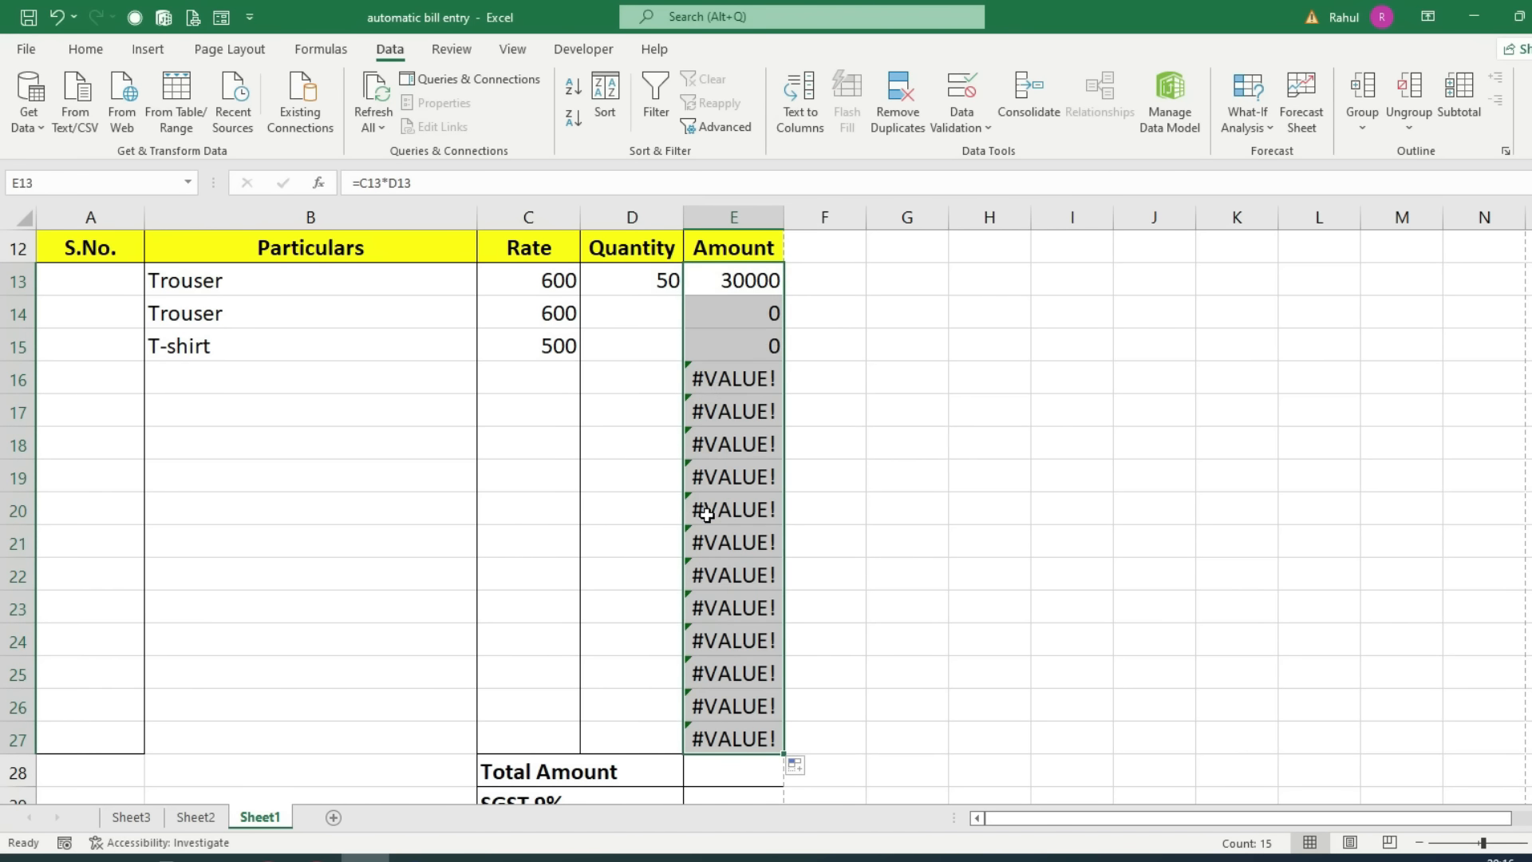
click(694, 273)
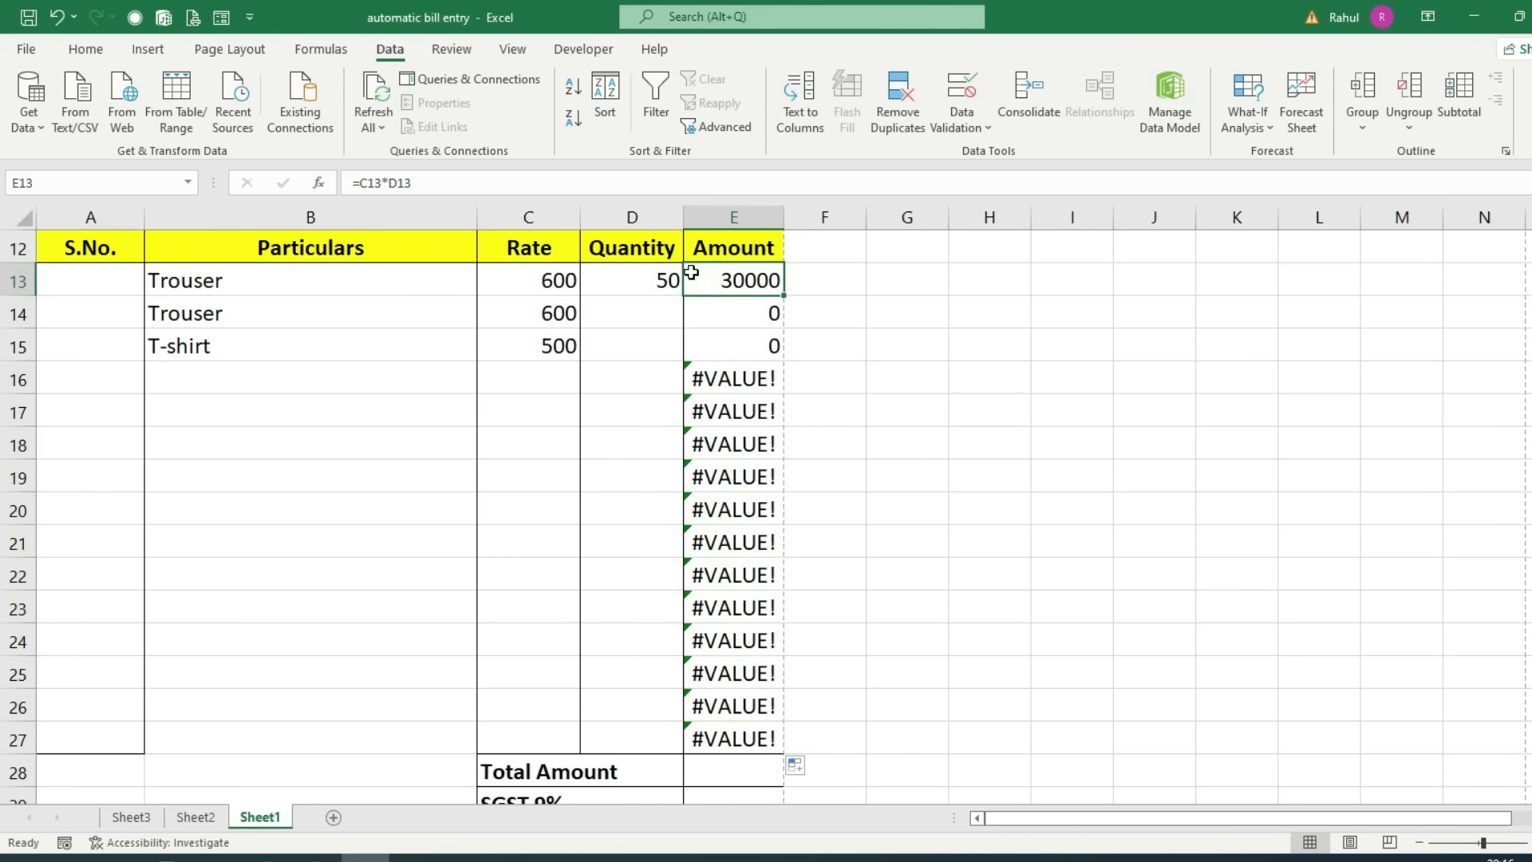
double_click(694, 283)
click(700, 281)
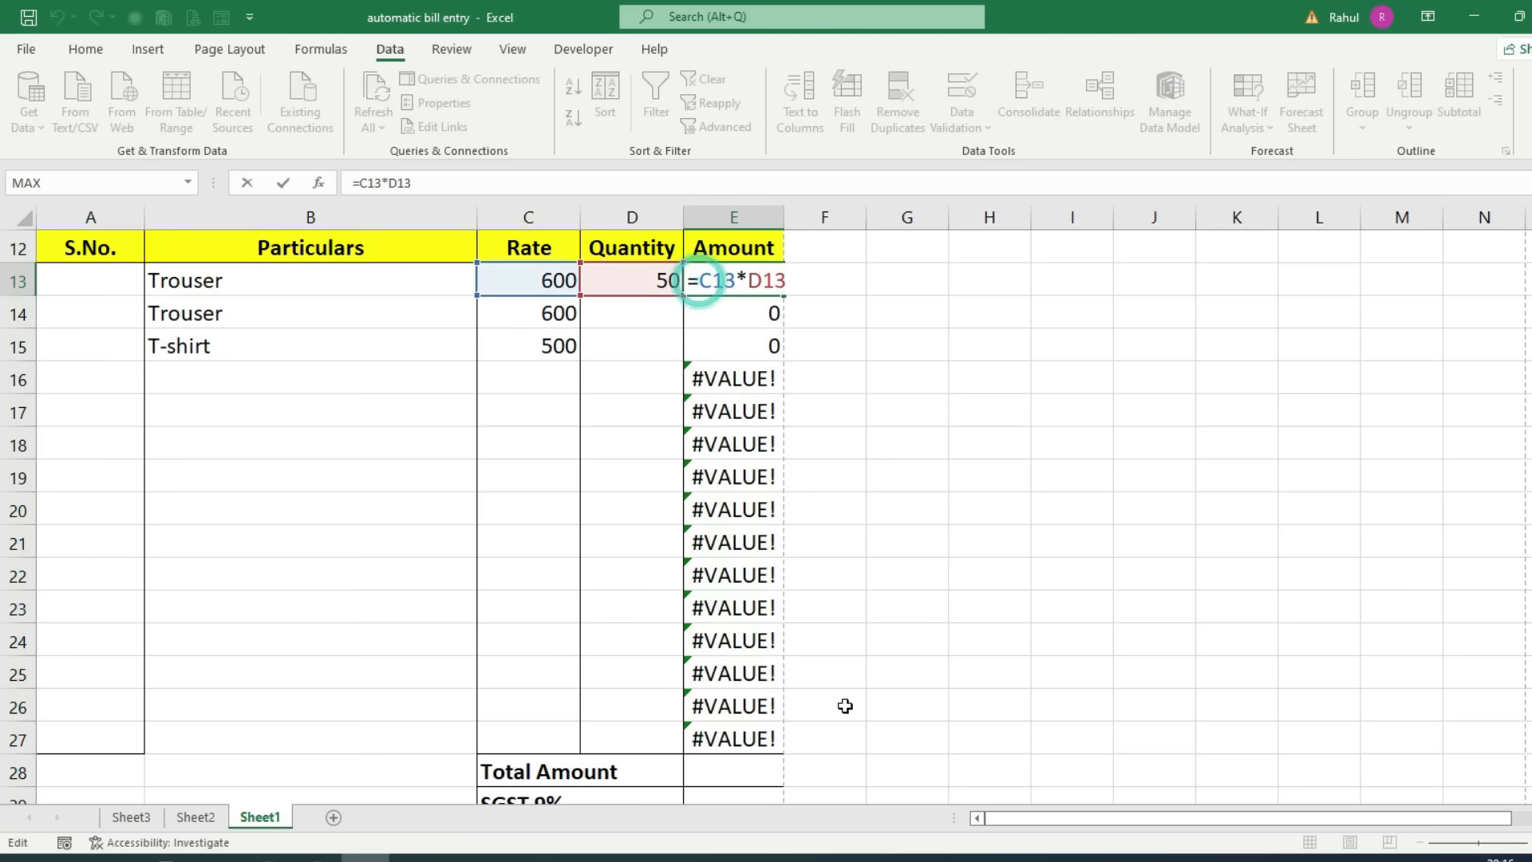
text(iferr)
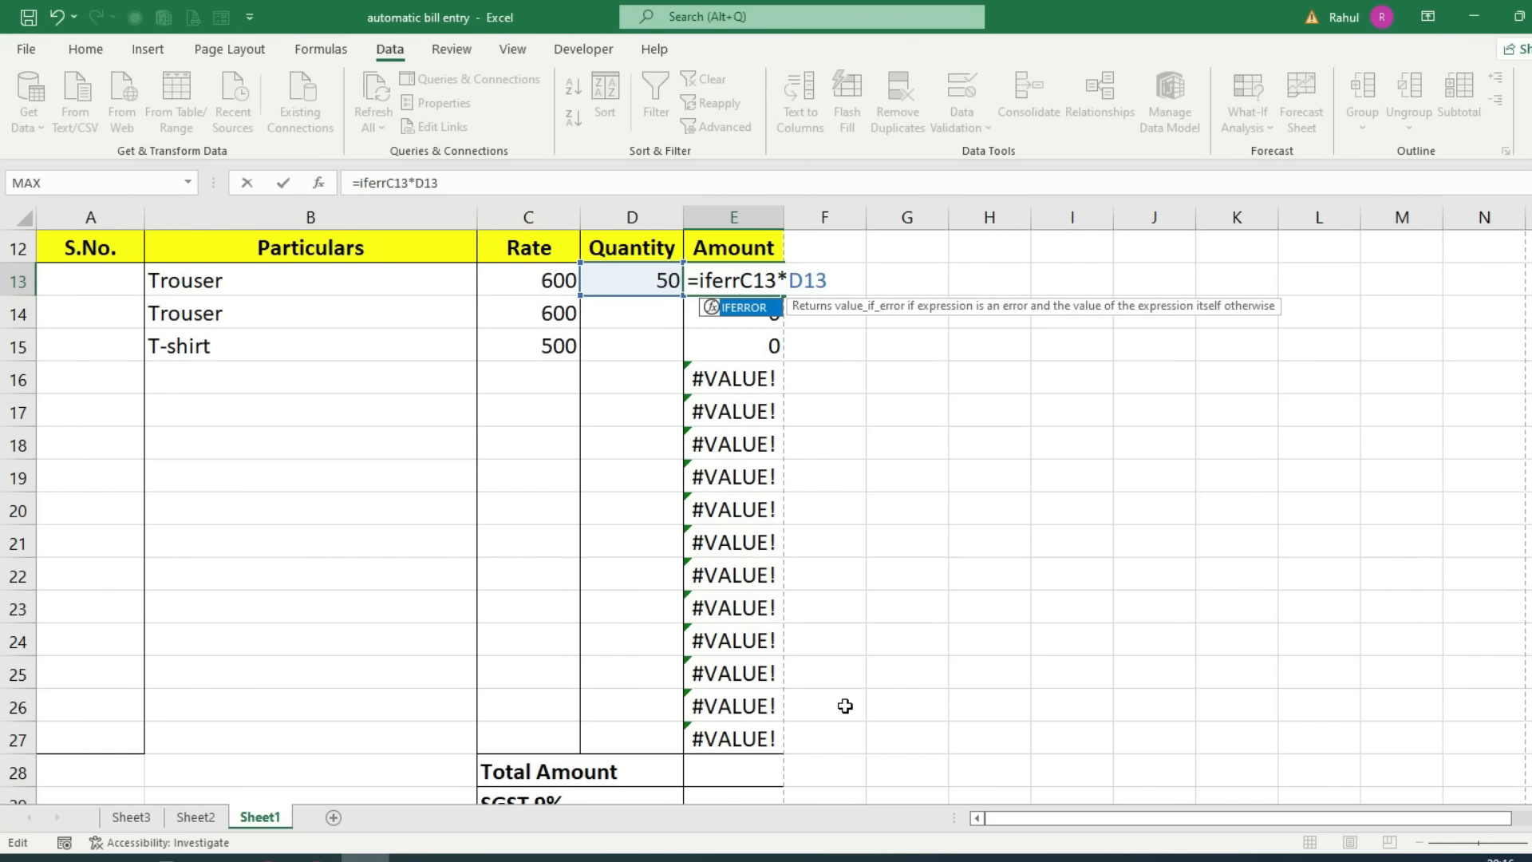
key(Tab)
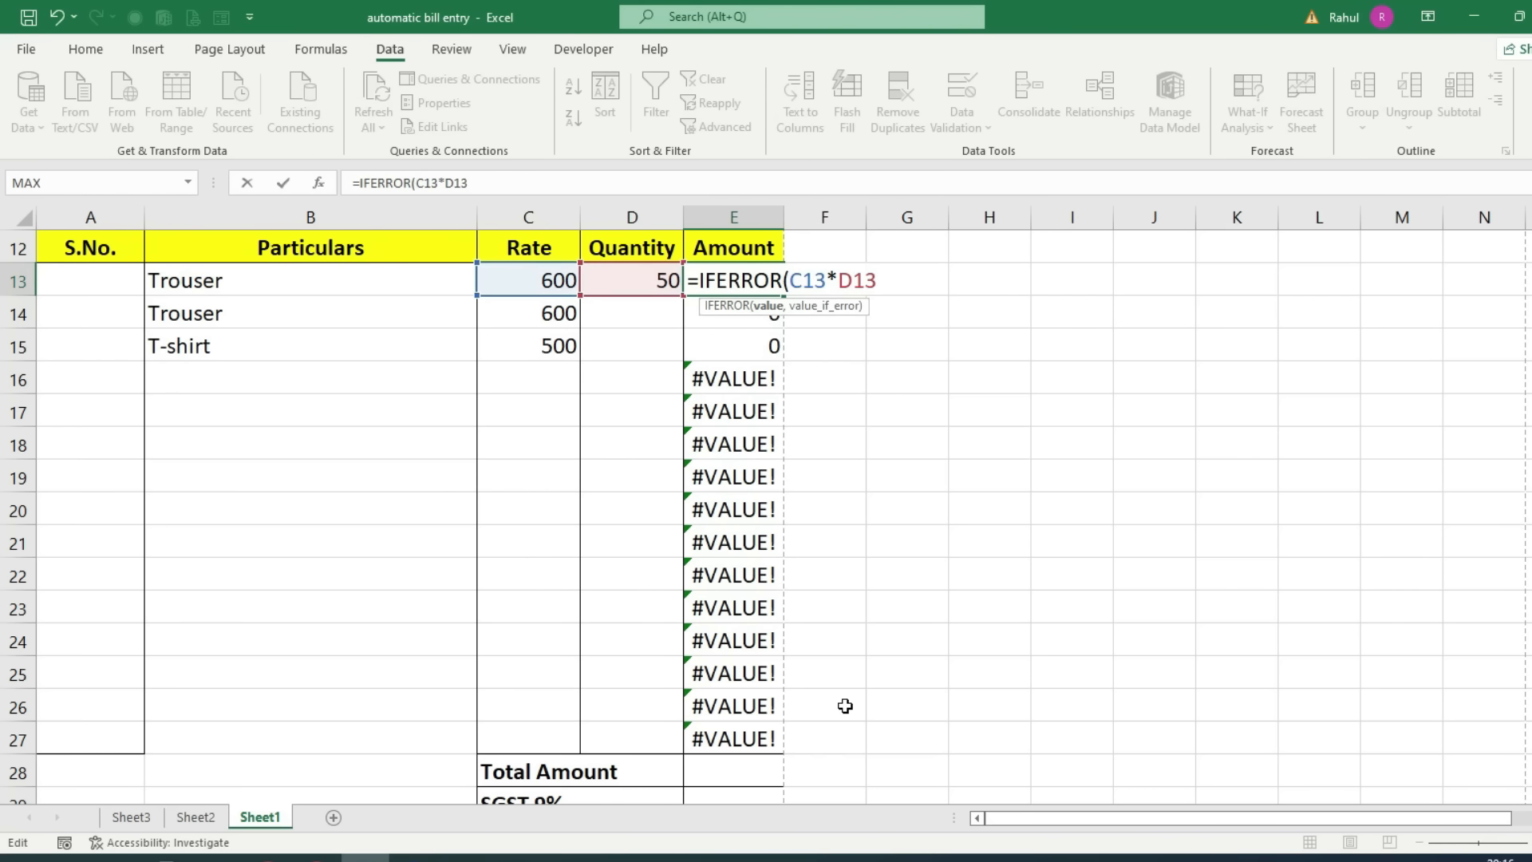
text(,""))
key(Return)
click(703, 280)
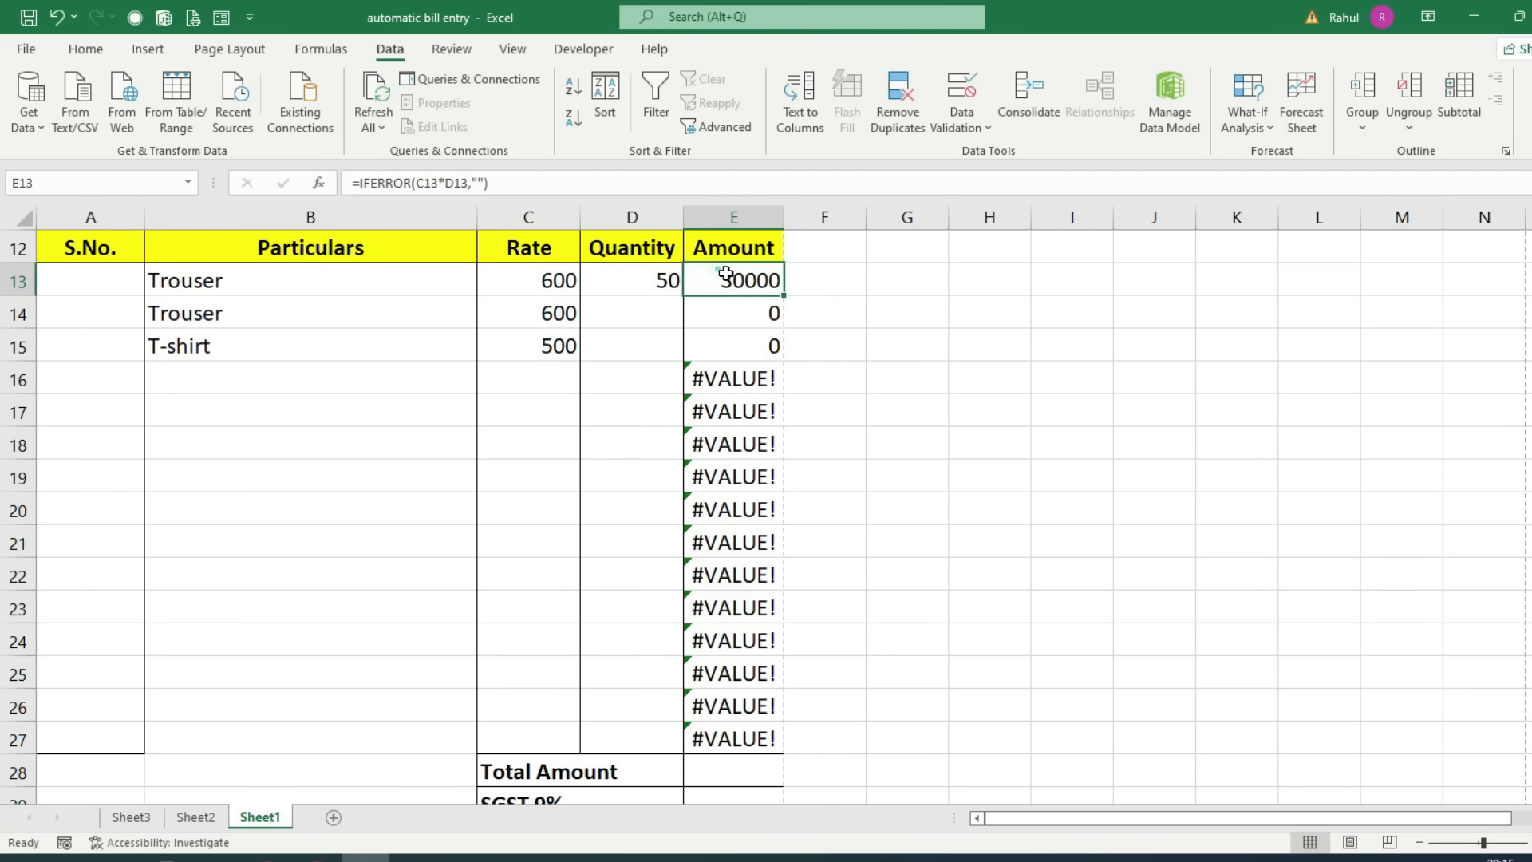
drag(783, 296, 784, 749)
Step: Enter quantities 100 and 200 for the second item and the T-shirt
click(738, 379)
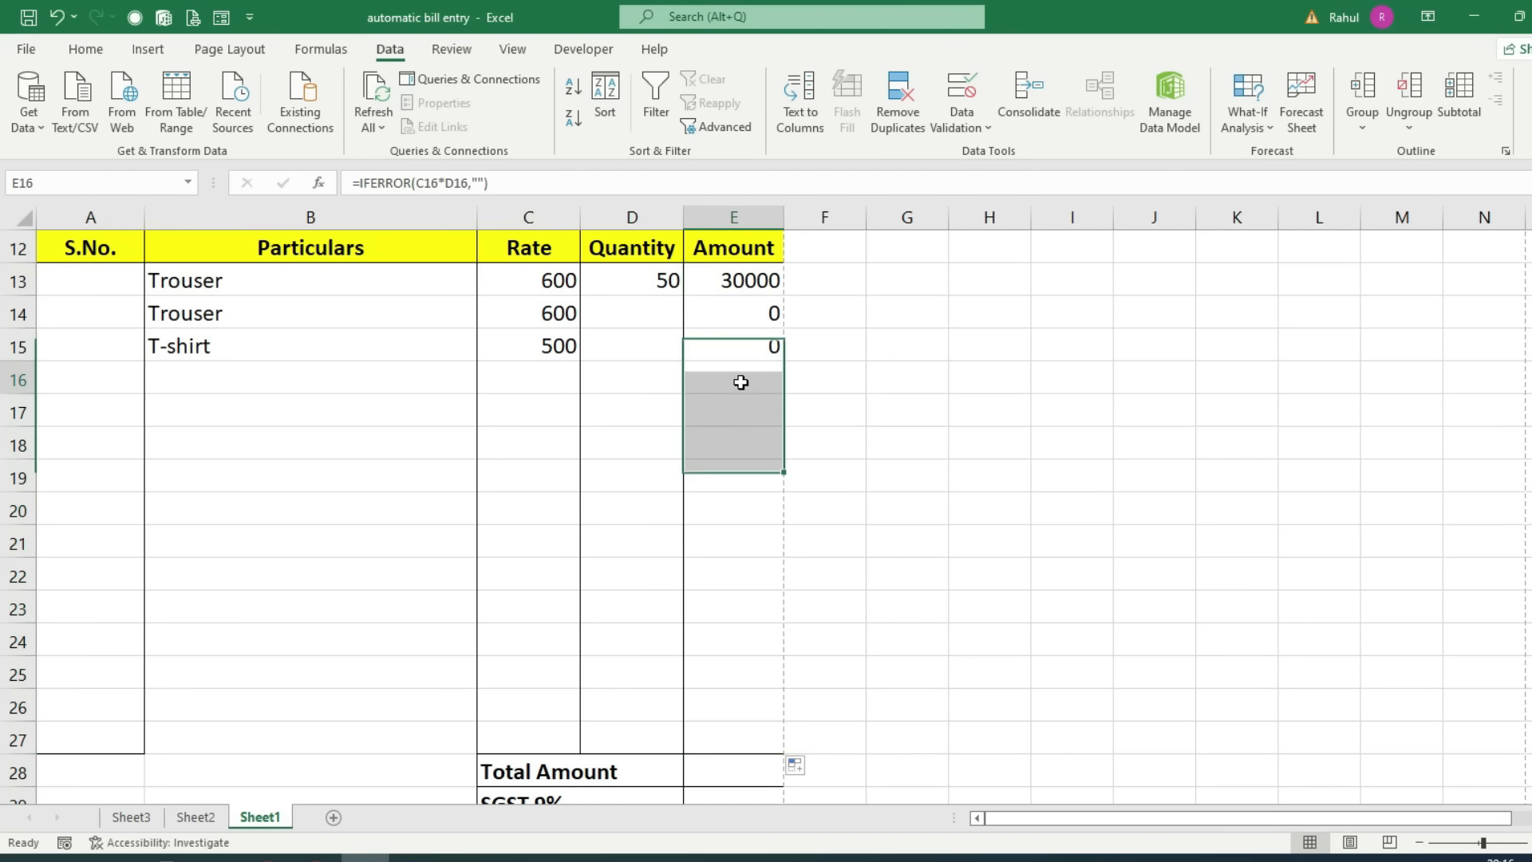
click(635, 310)
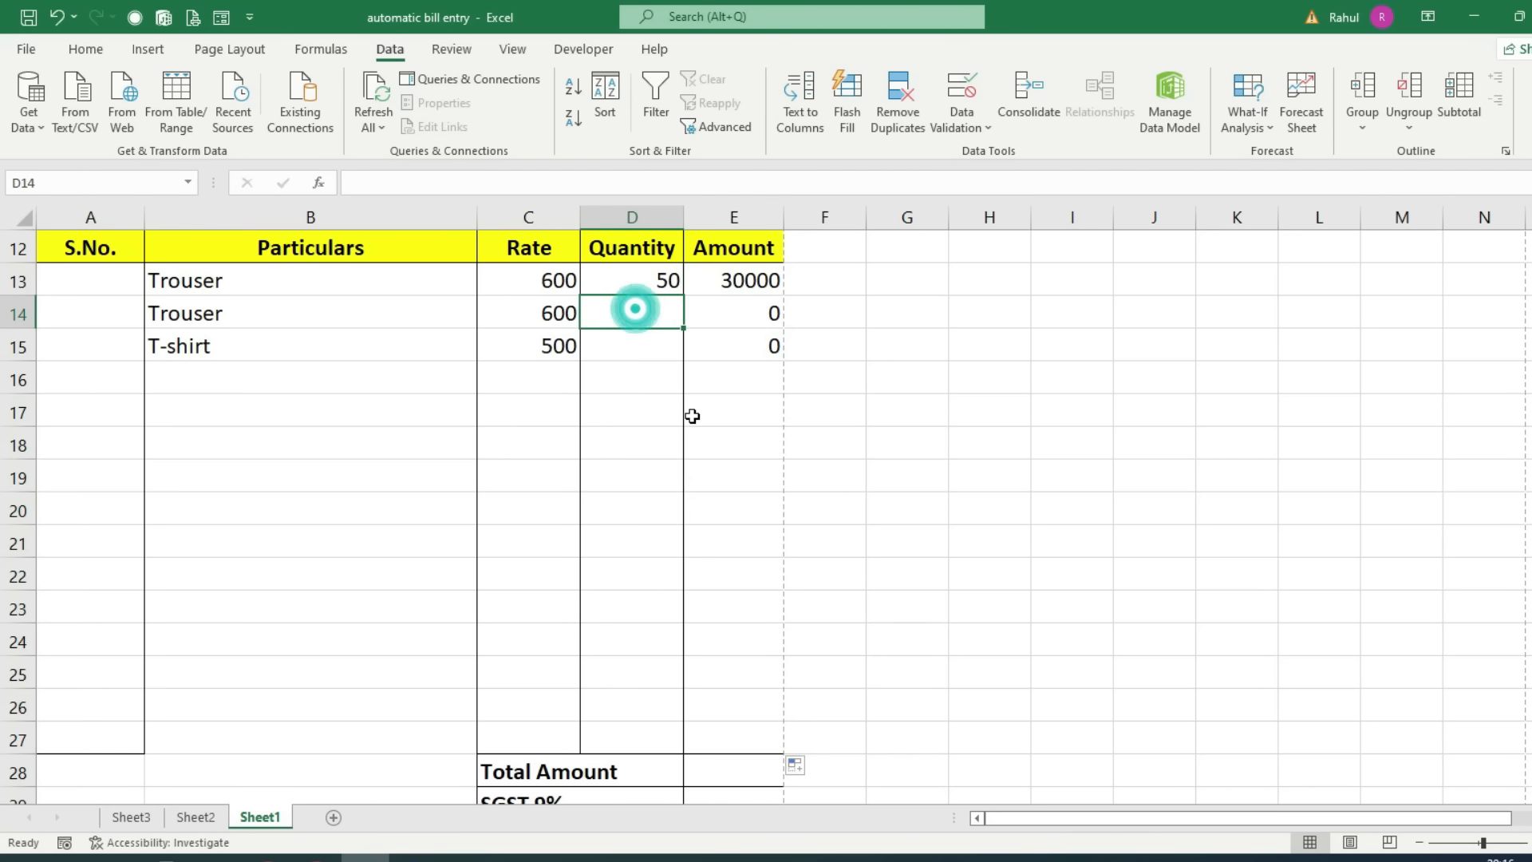
text(100)
key(Return)
text(200)
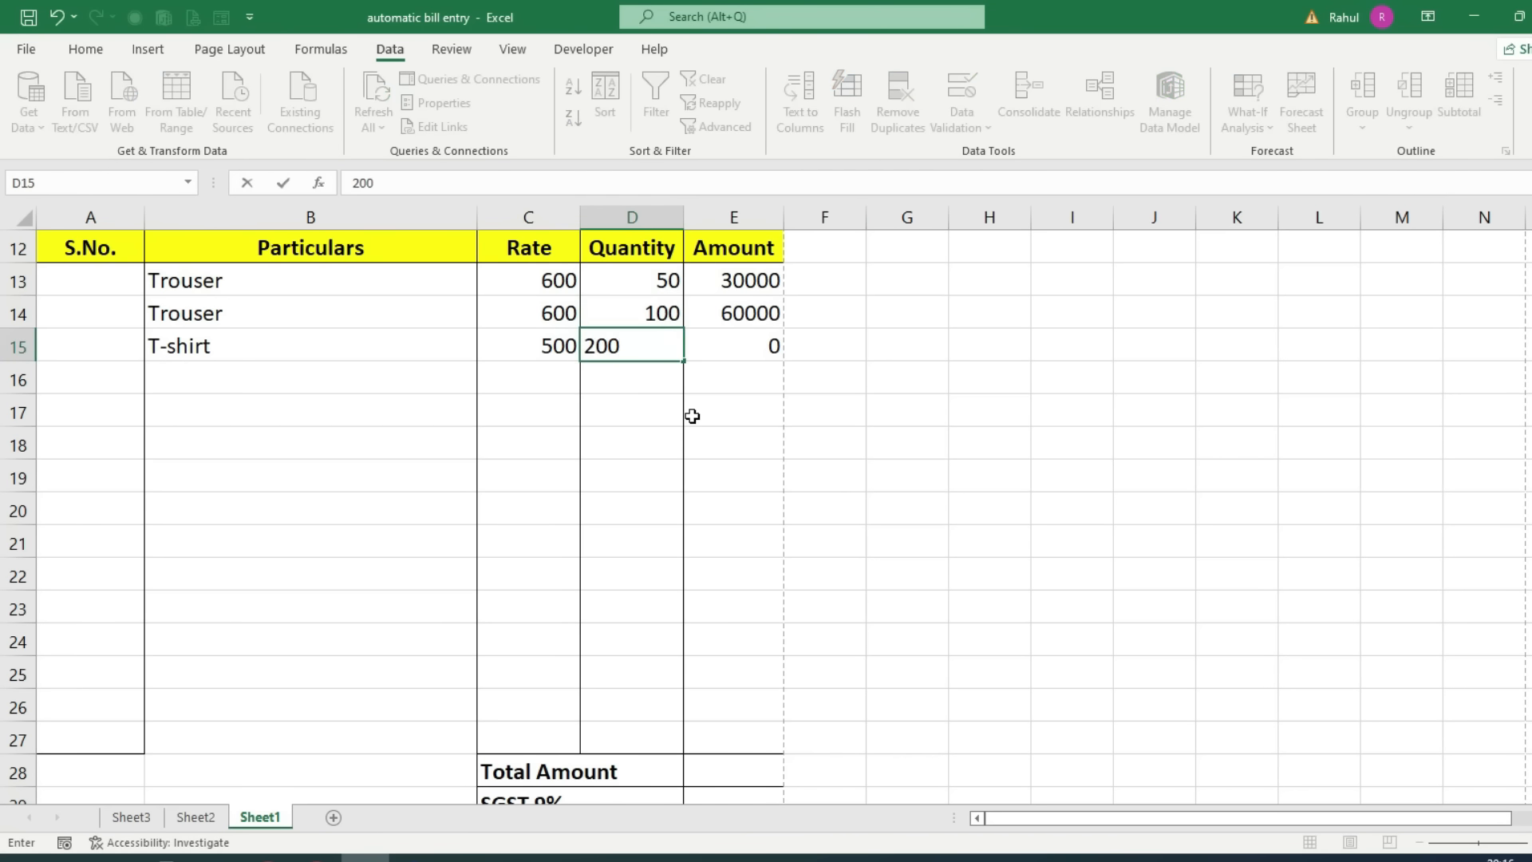
key(Return)
Step: Number the three items 1, 2 and 3 in the serial number column
click(68, 276)
text(1)
key(Return)
text(2)
key(Return)
text(3)
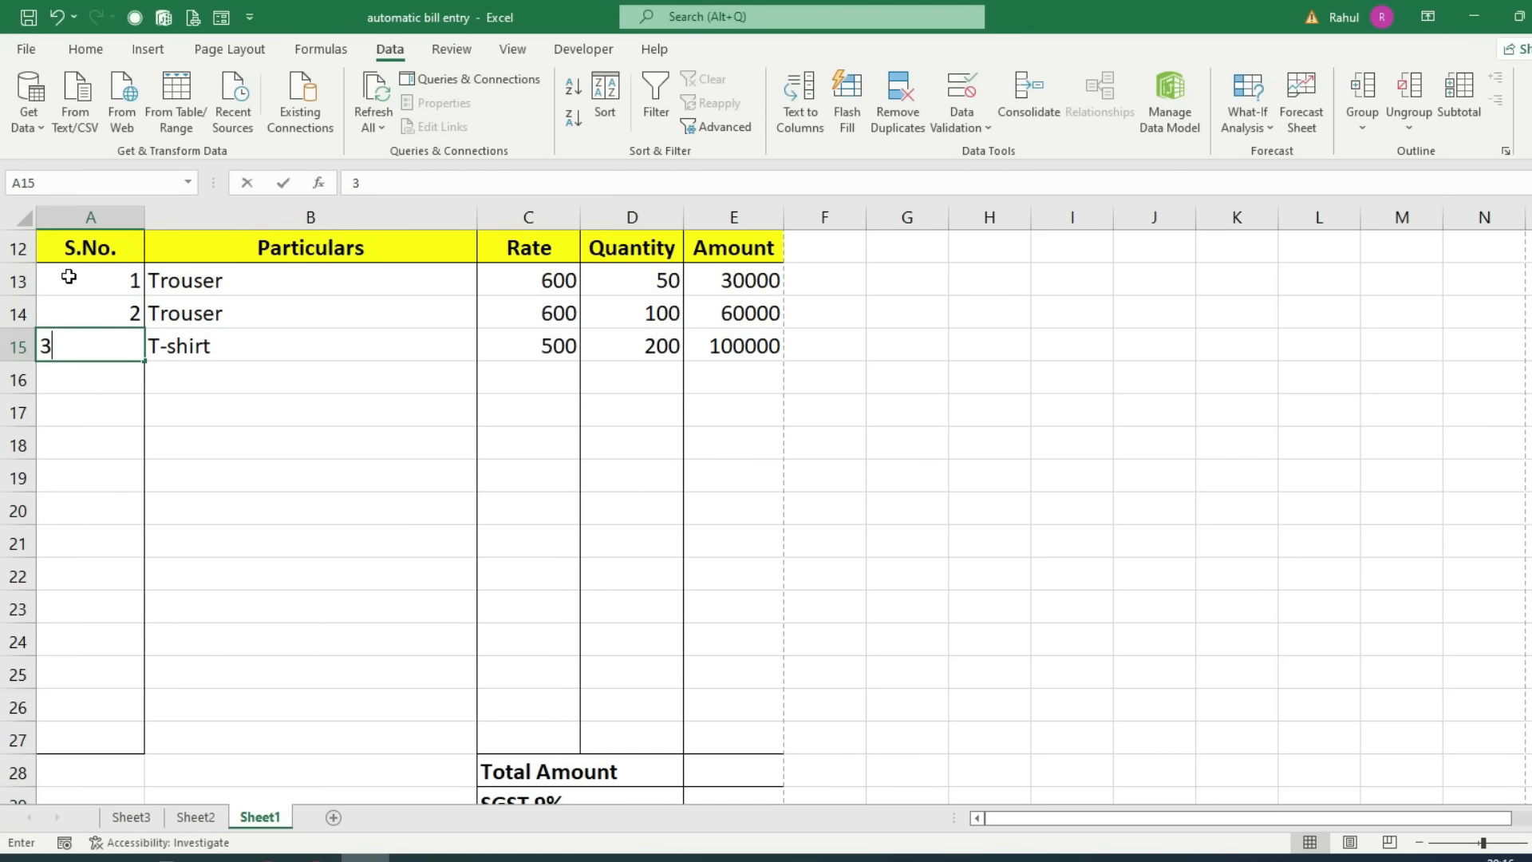
key(Return)
Step: Total the amounts in E28 with AutoSum, =SUM(E13:E27), giving 190000
scroll(585, 633, down, 3)
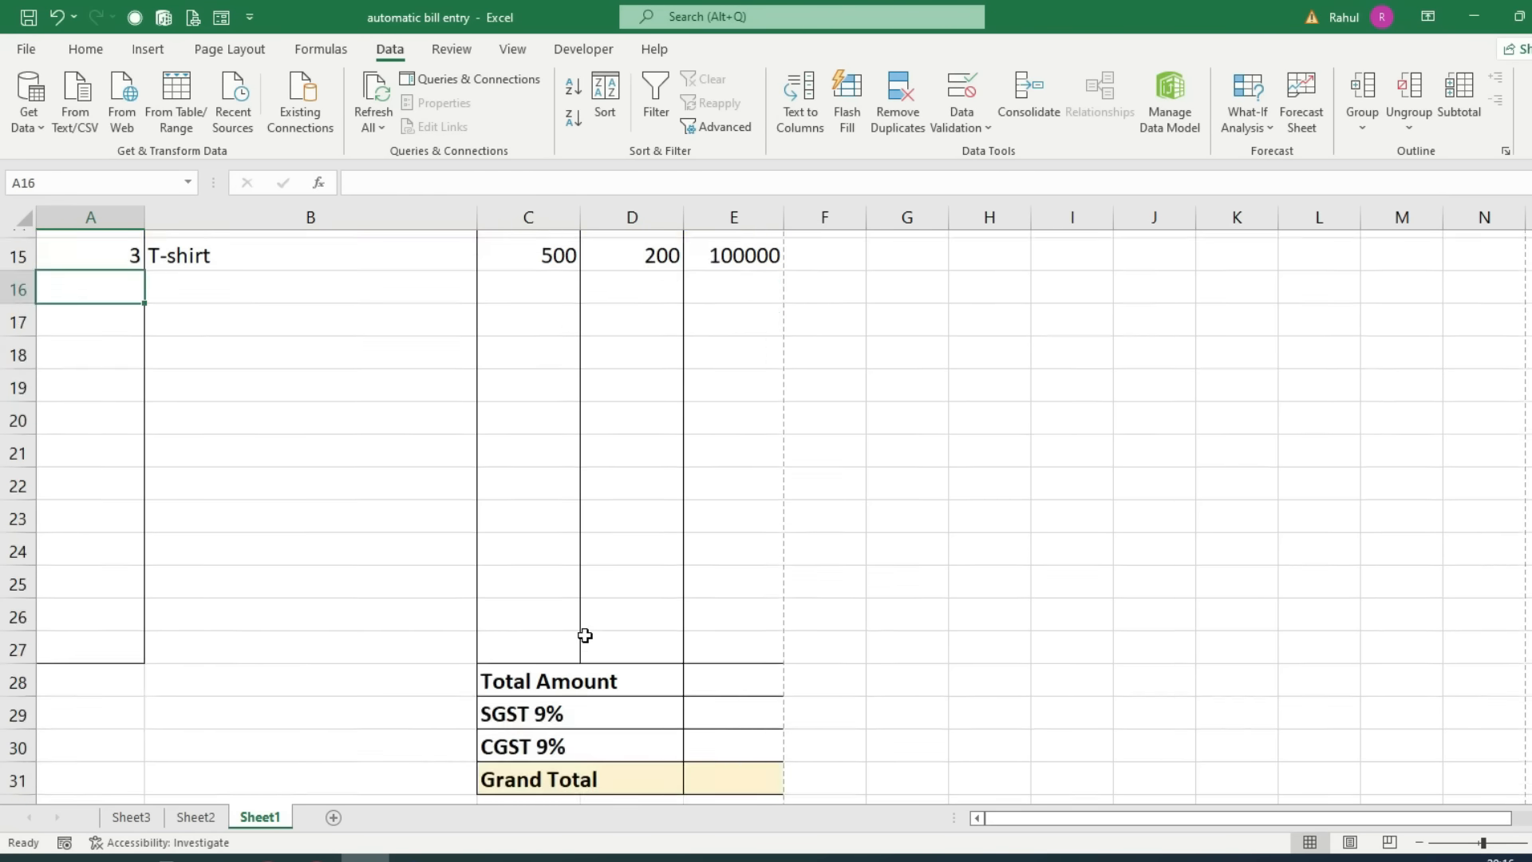
click(699, 475)
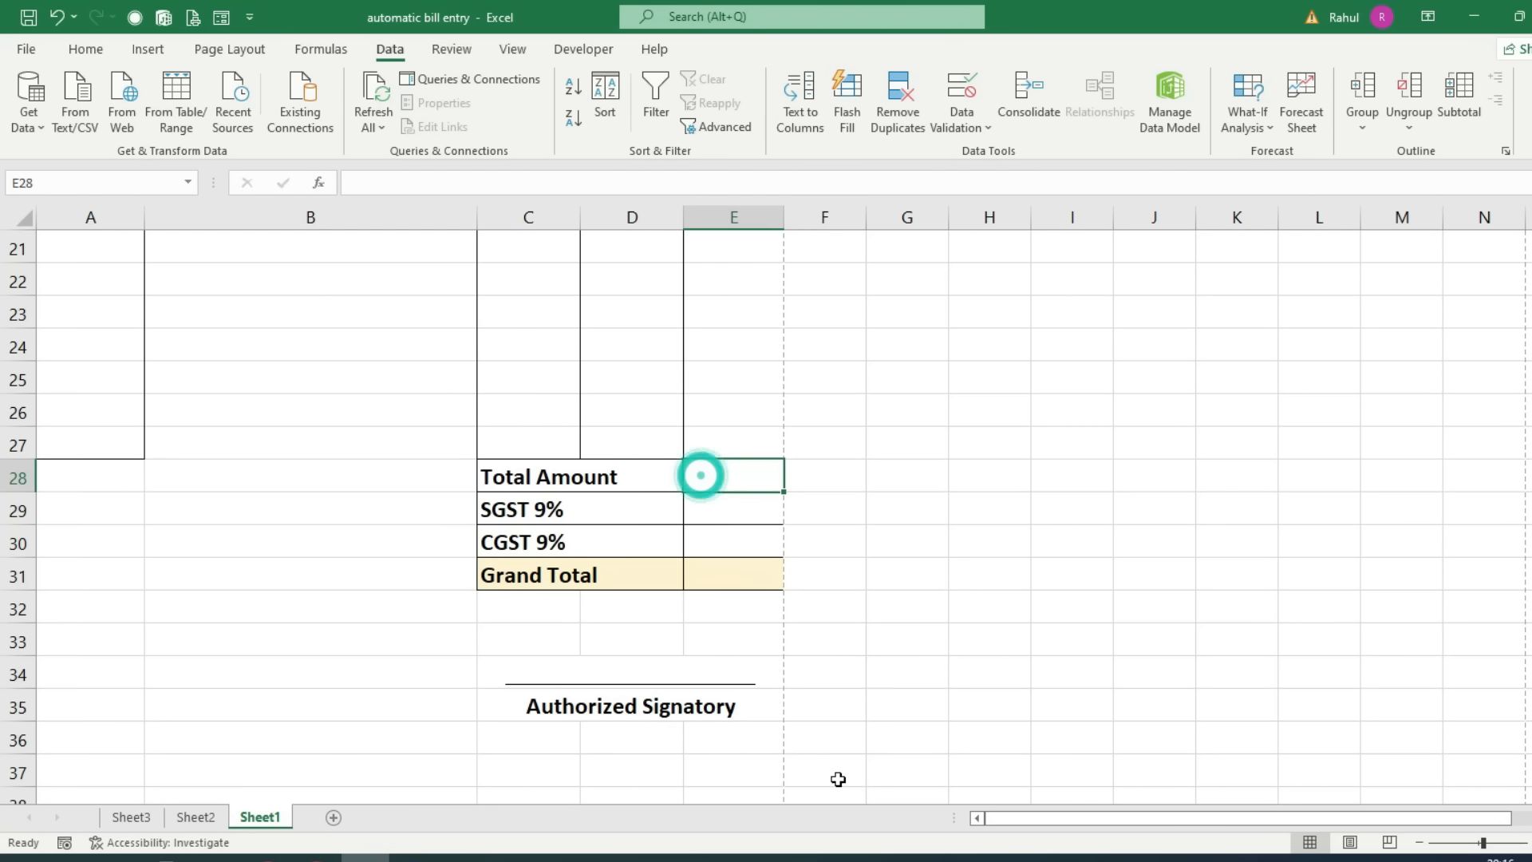
scroll(848, 769, up, 3)
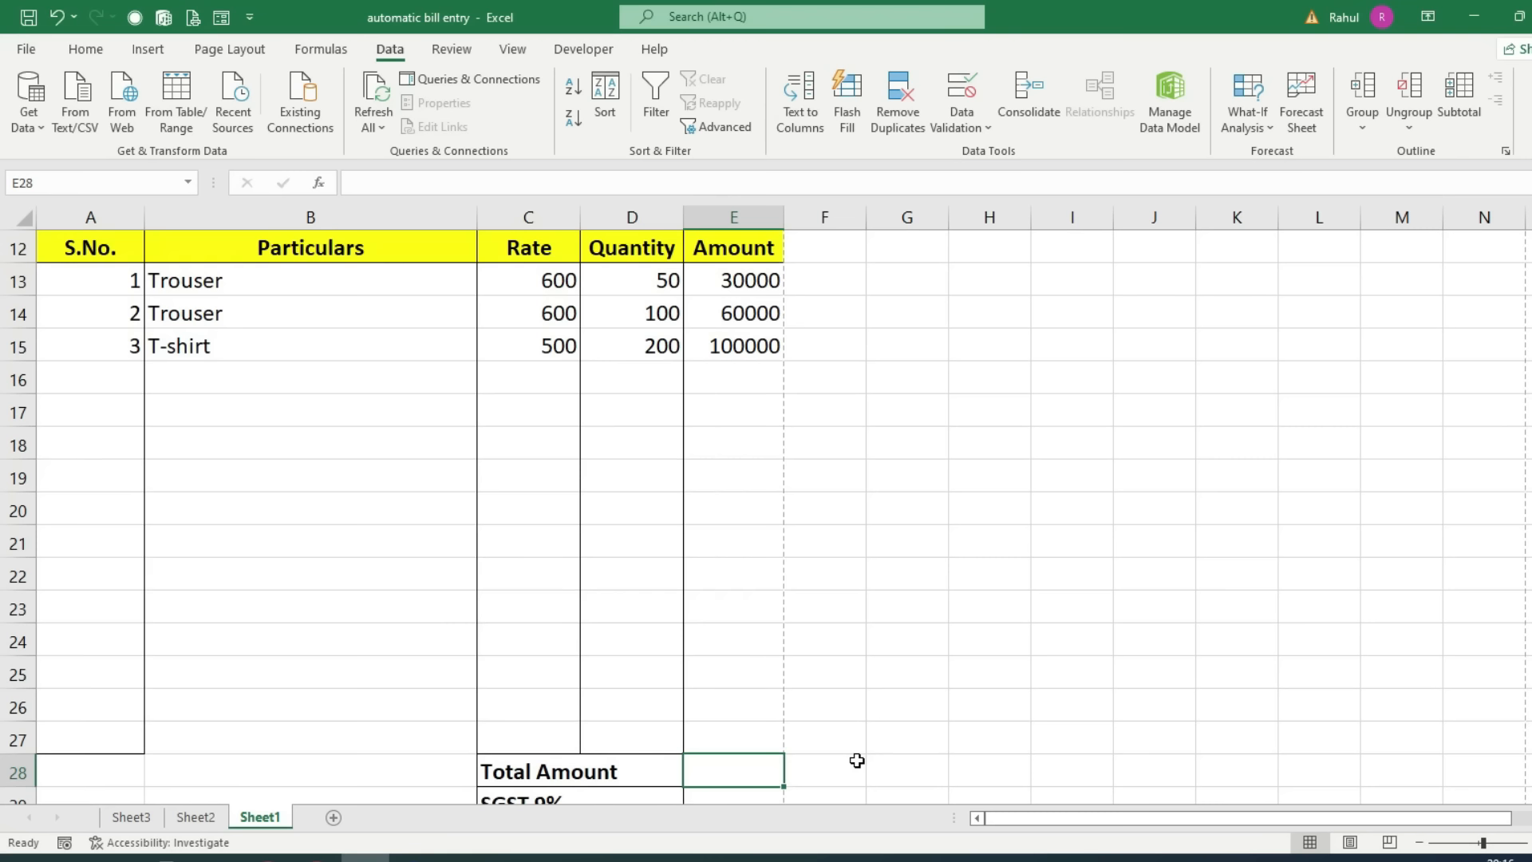
drag(728, 286, 721, 739)
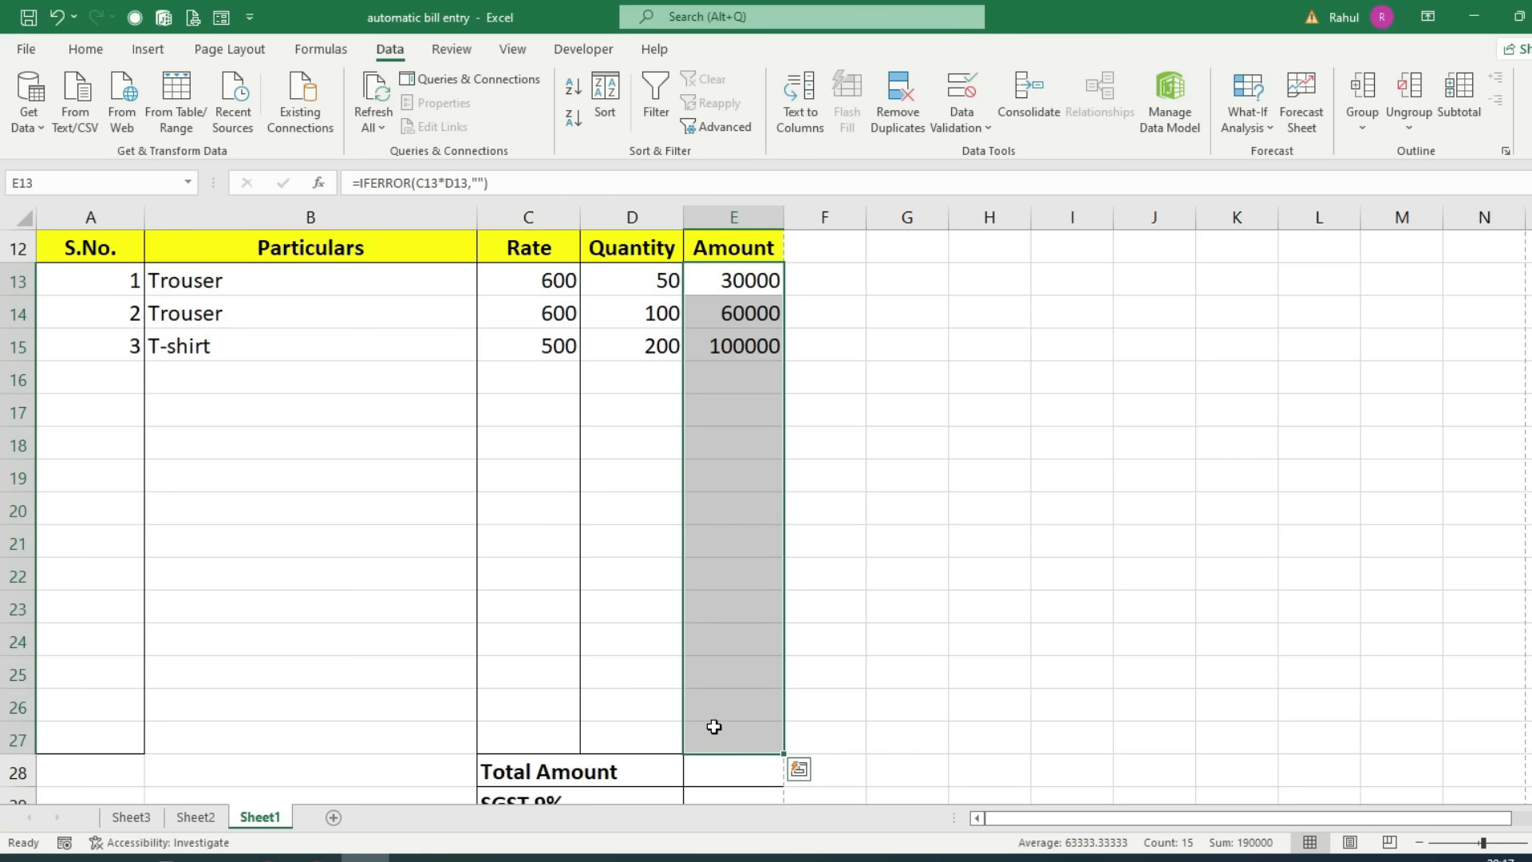
click(718, 760)
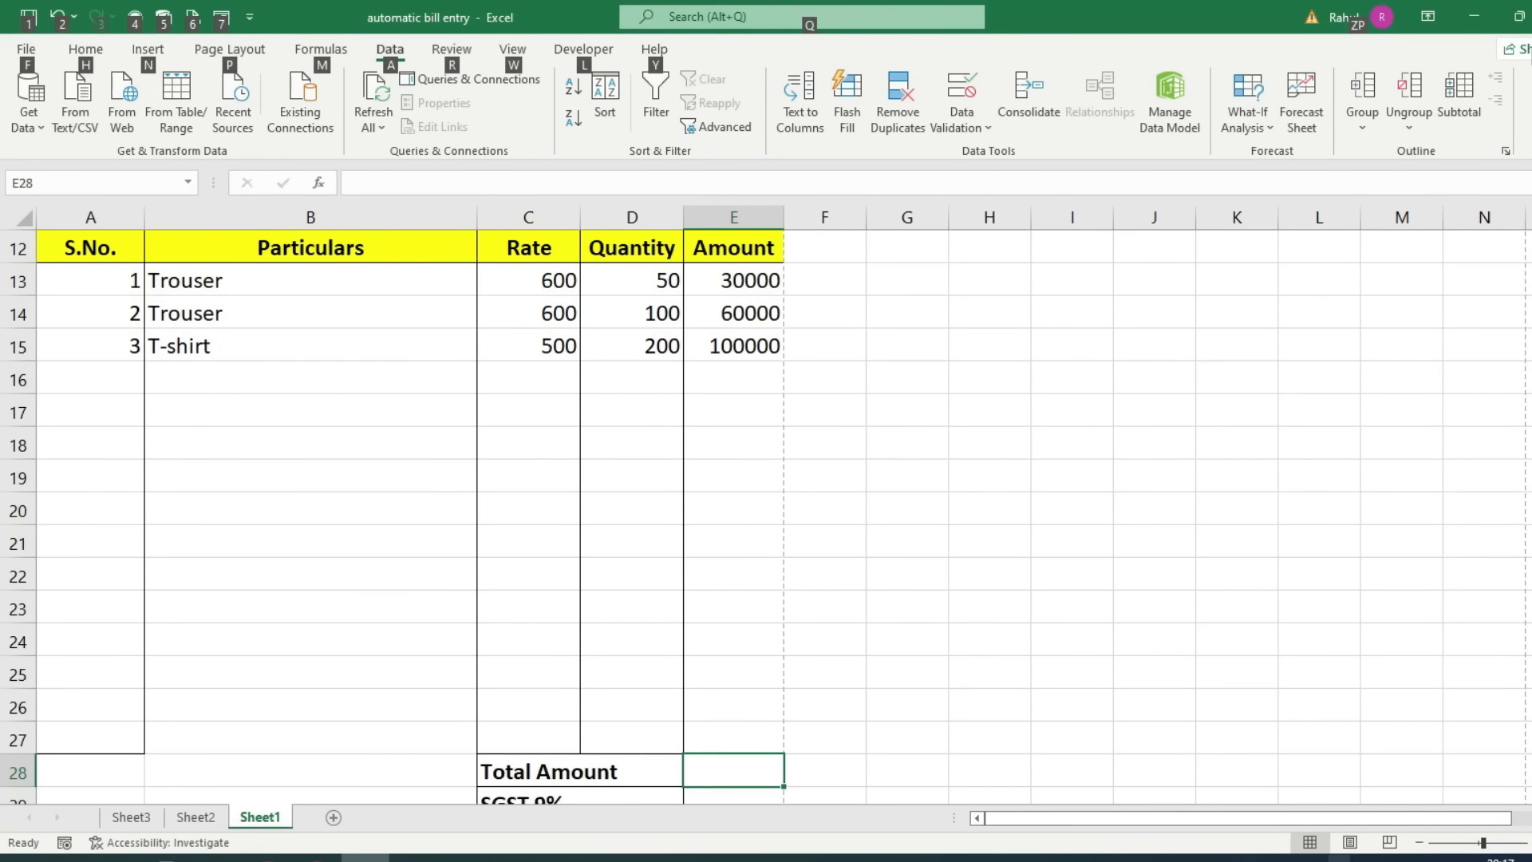
key(alt+equal)
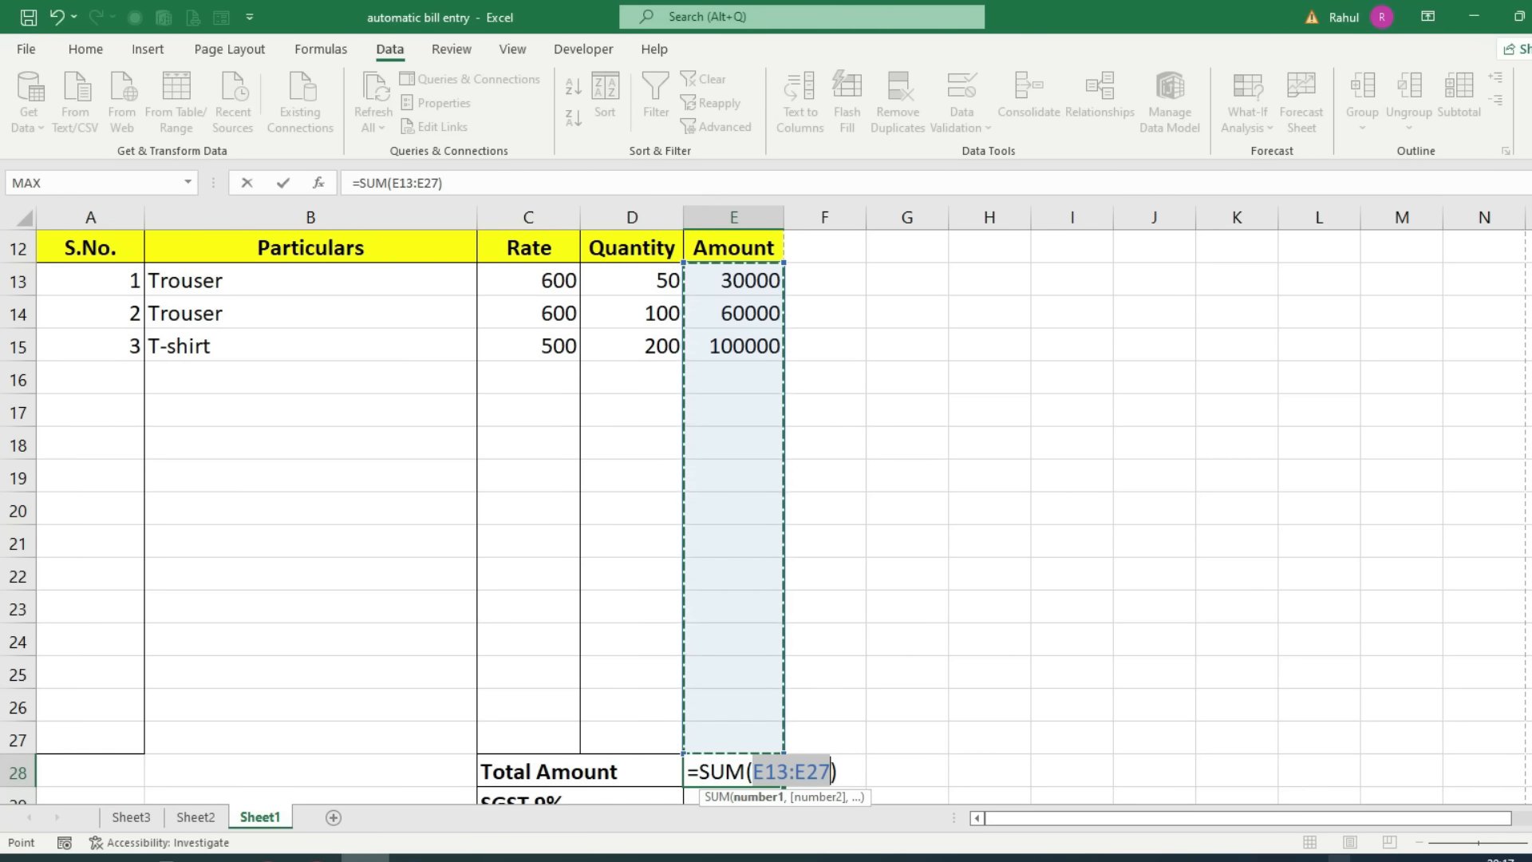
key(Return)
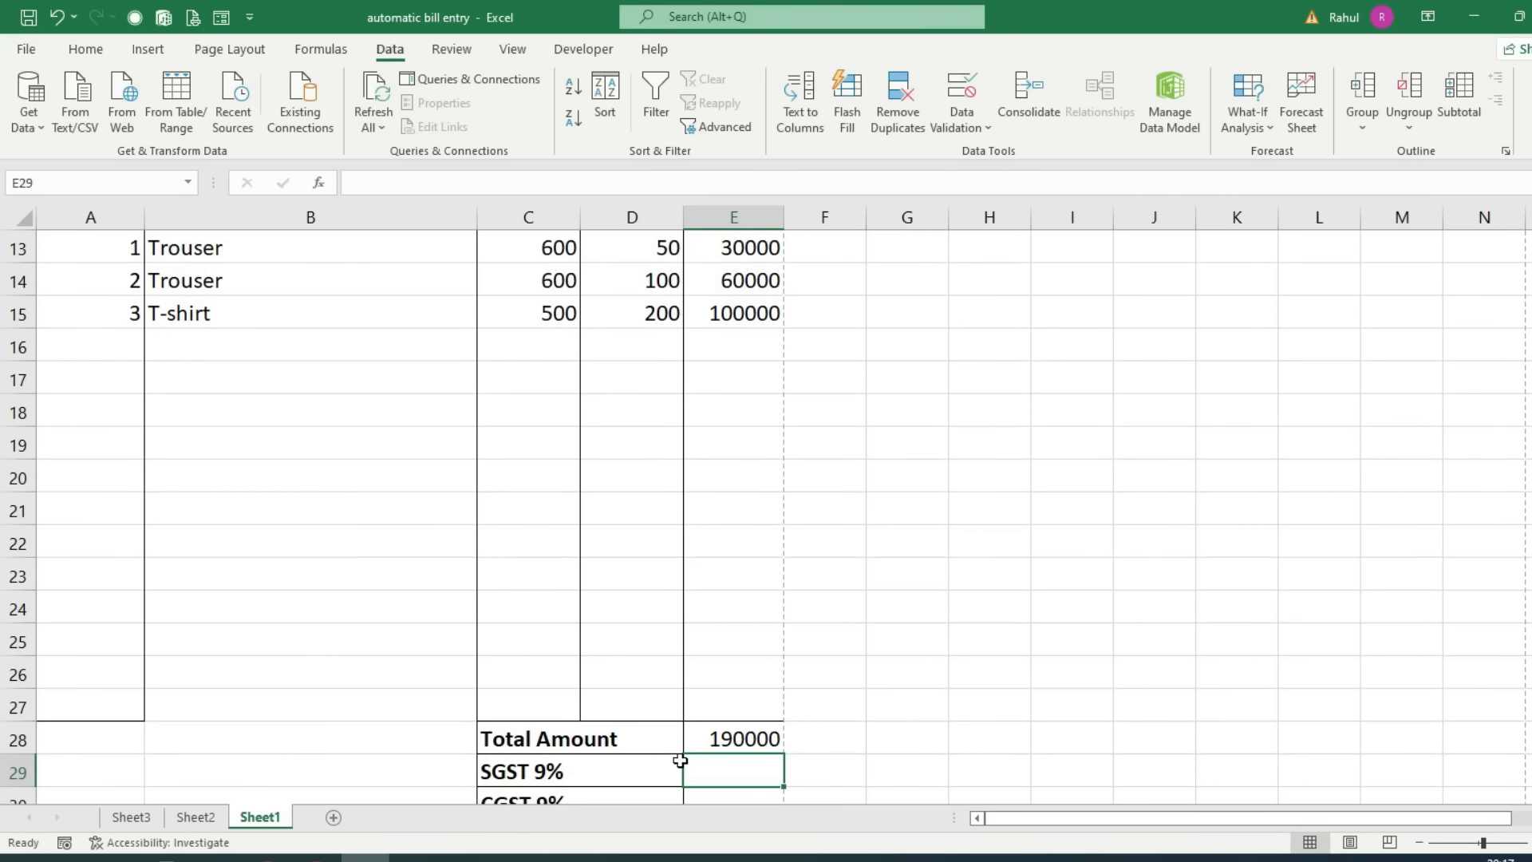
Step: Calculate SGST and CGST as =E28*9% in E29 and E30, each showing 17100
scroll(774, 738, down, 3)
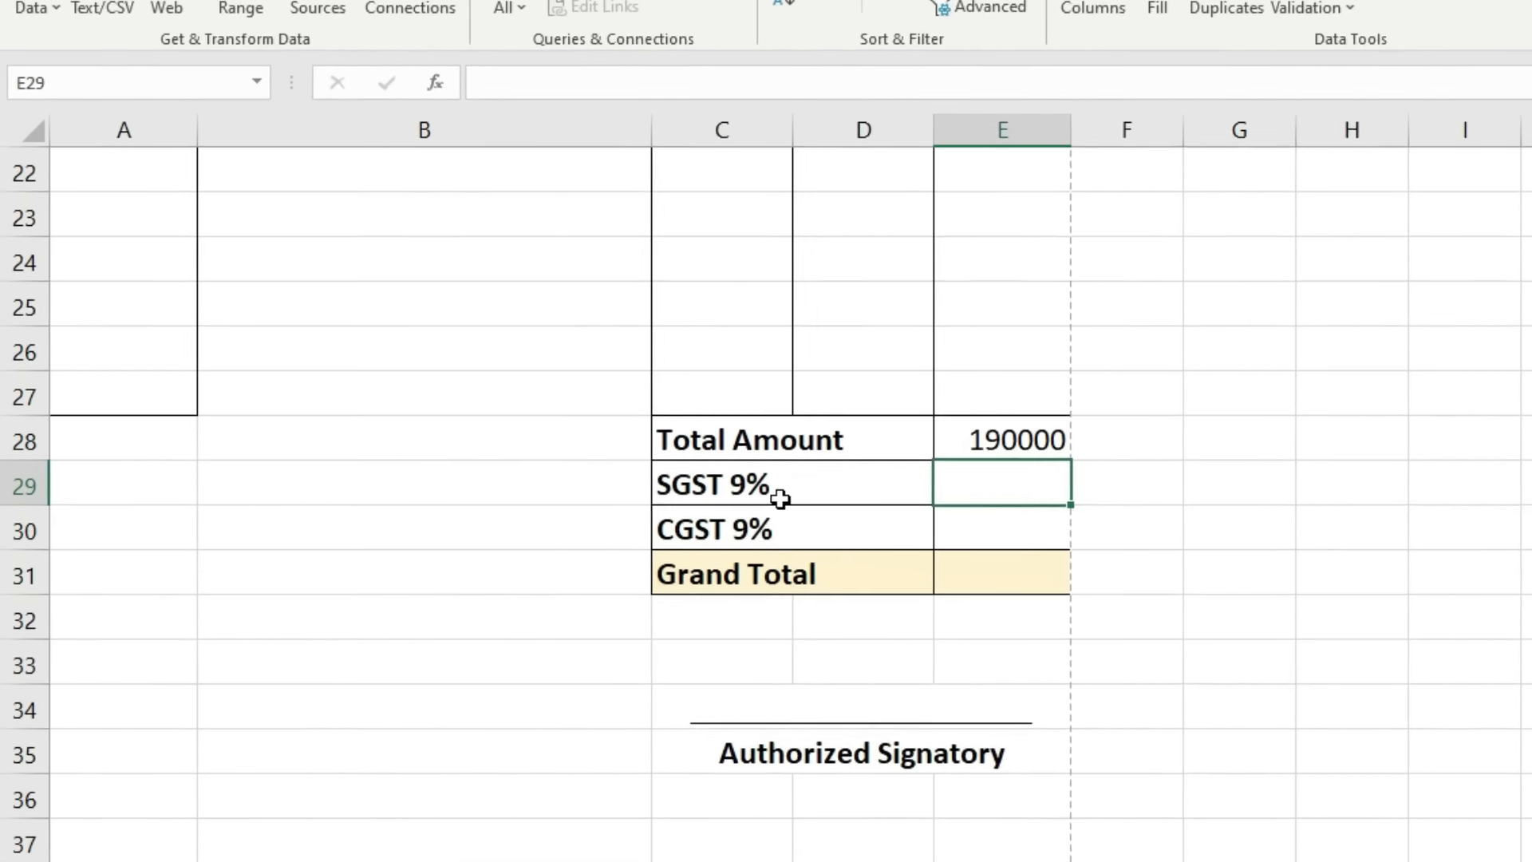
text(=)
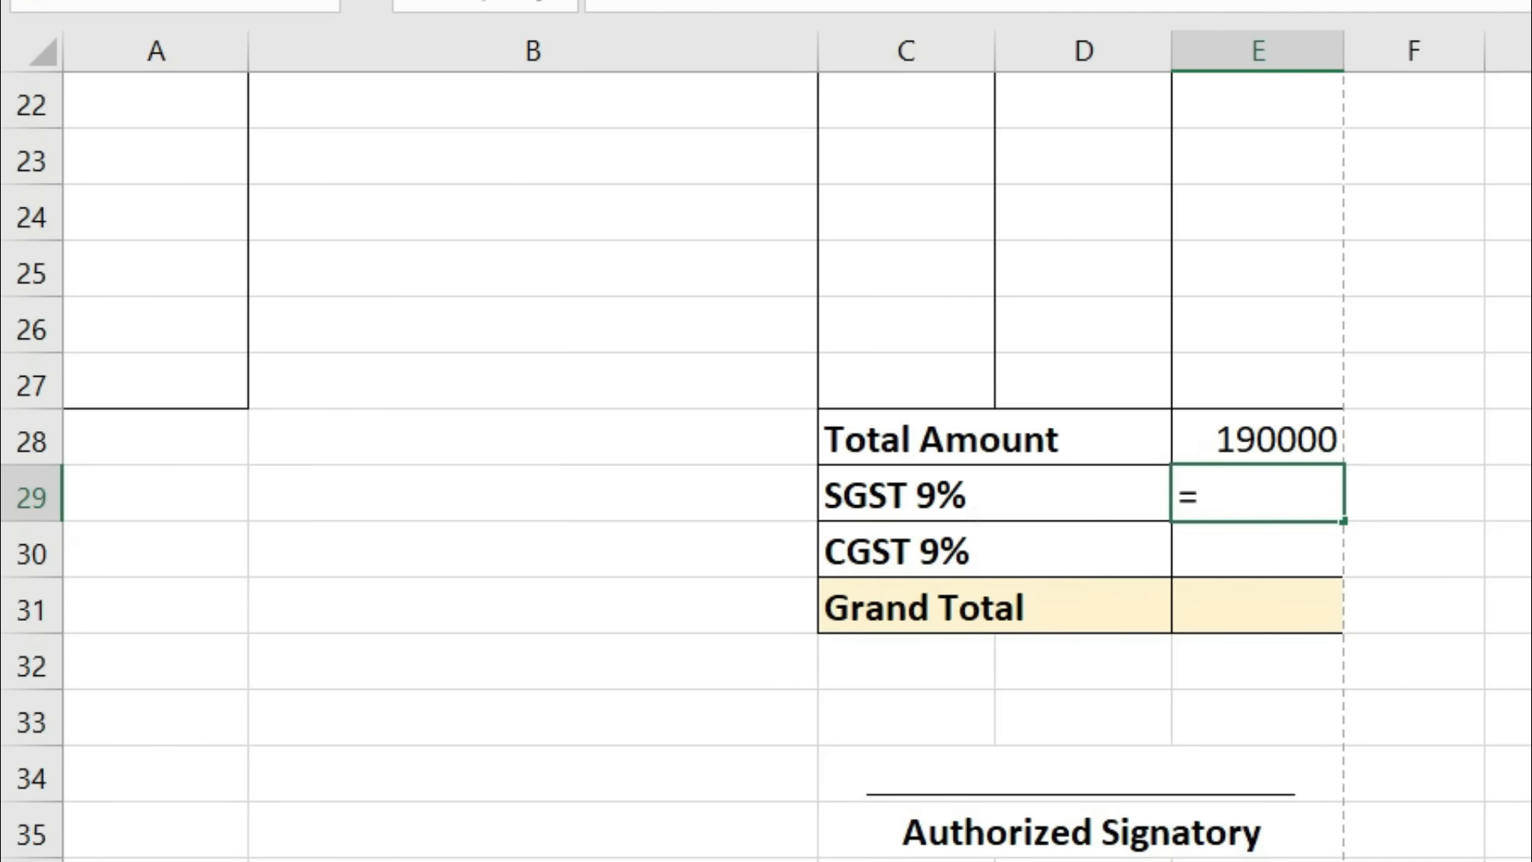
click(1281, 438)
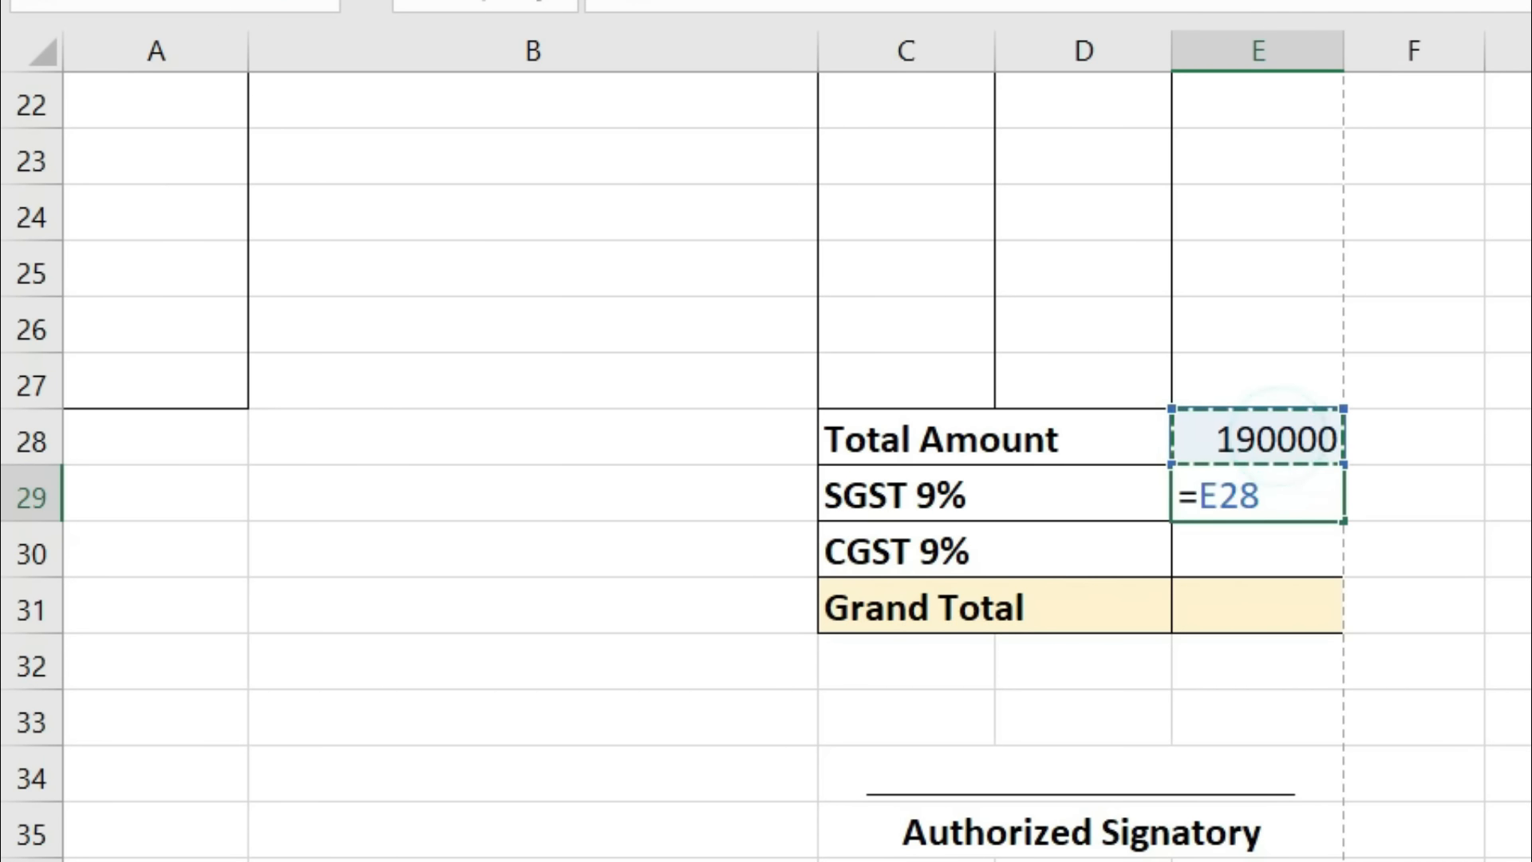
text(*9)
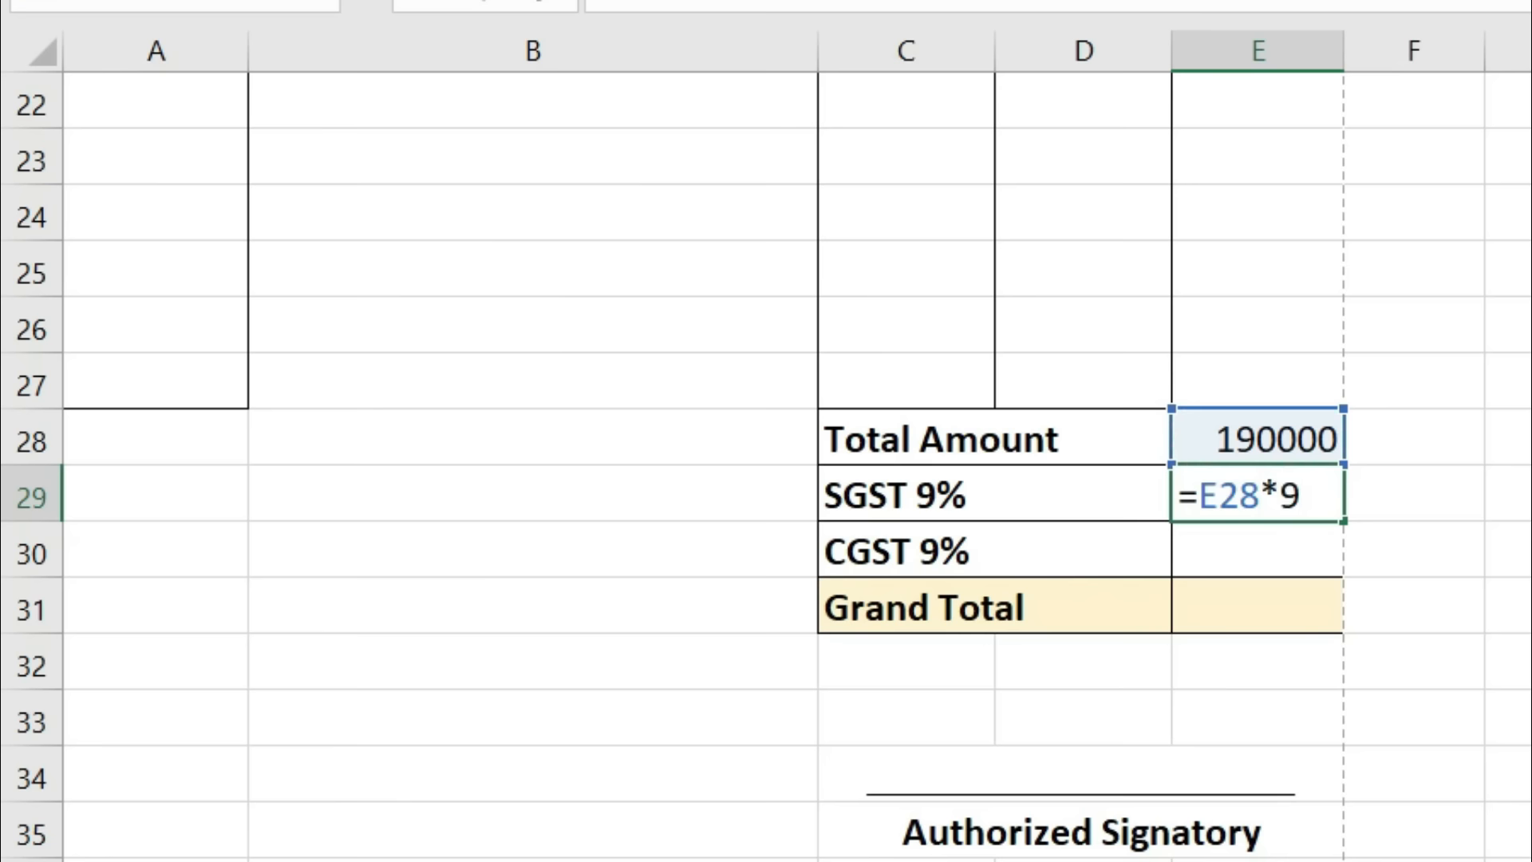
text(%)
key(Return)
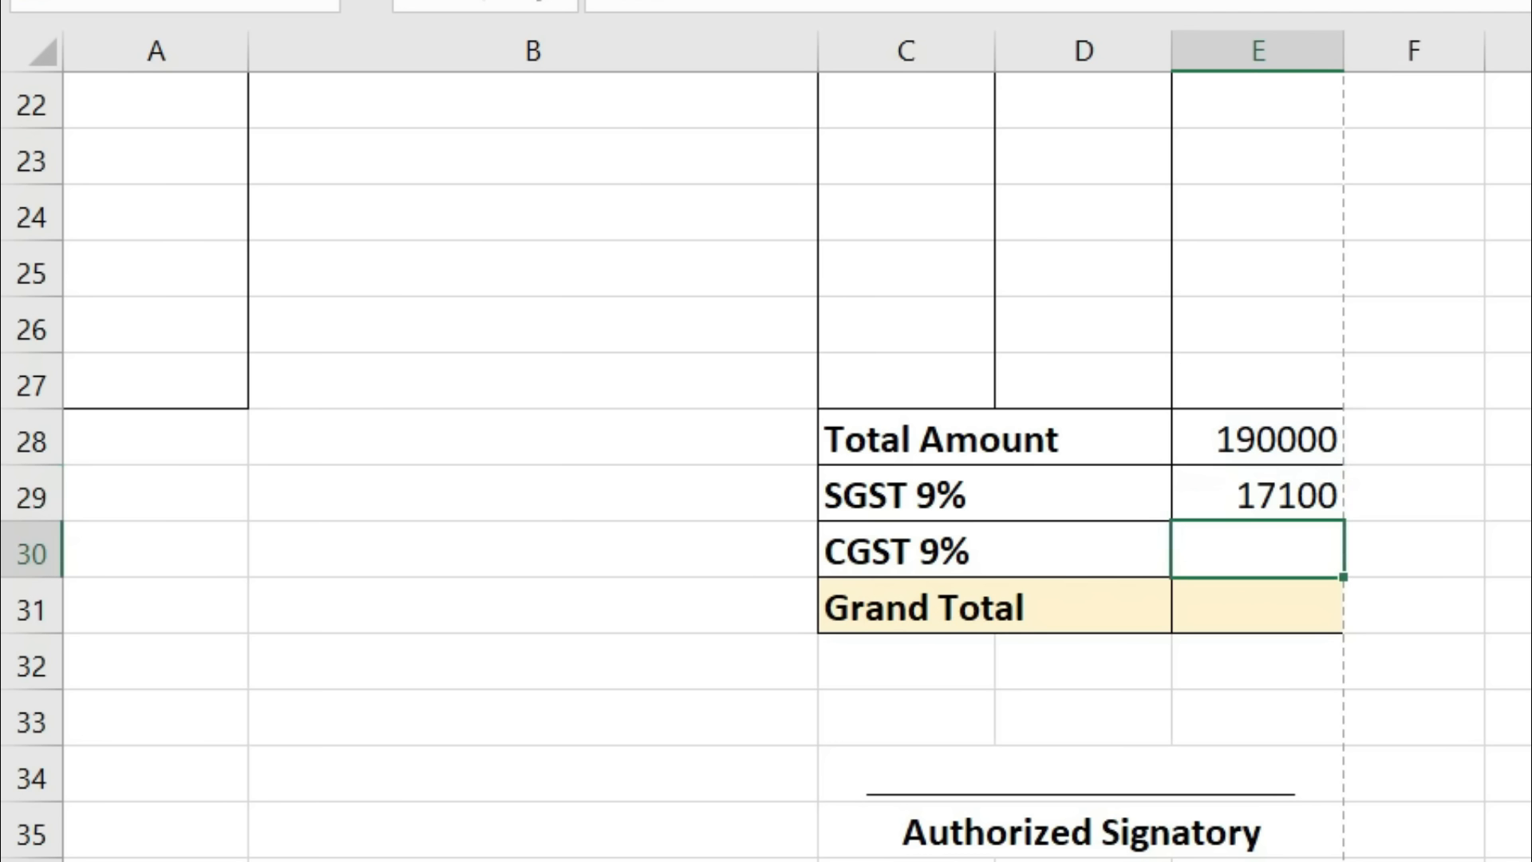
text(=)
click(1285, 439)
text(*9%)
key(Return)
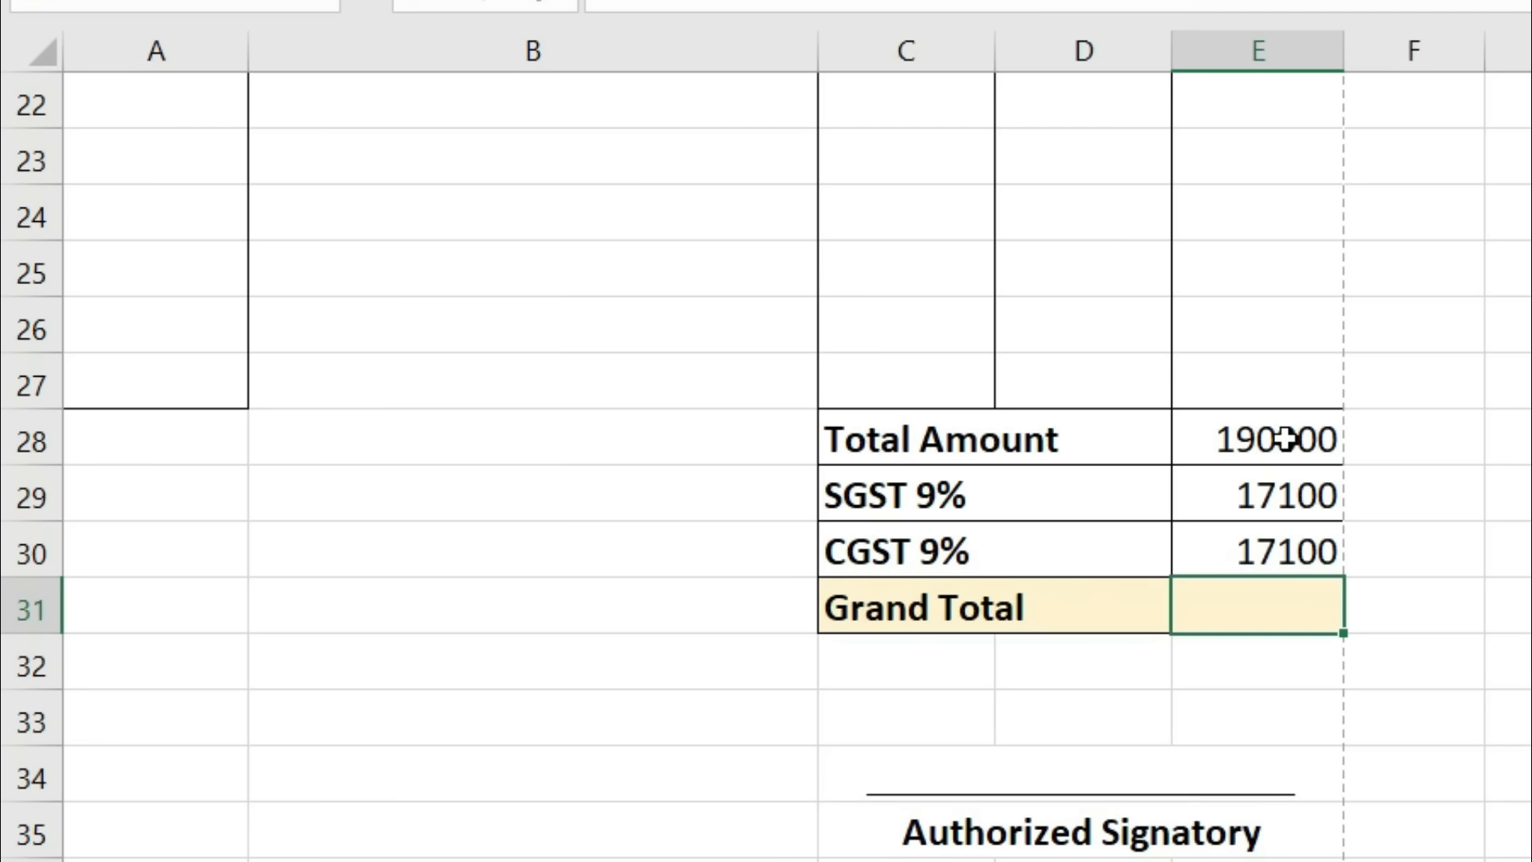
Step: Enter the Grand Total =E28+E29+E30 in E31, giving 224200
text(=)
click(1284, 438)
text(+)
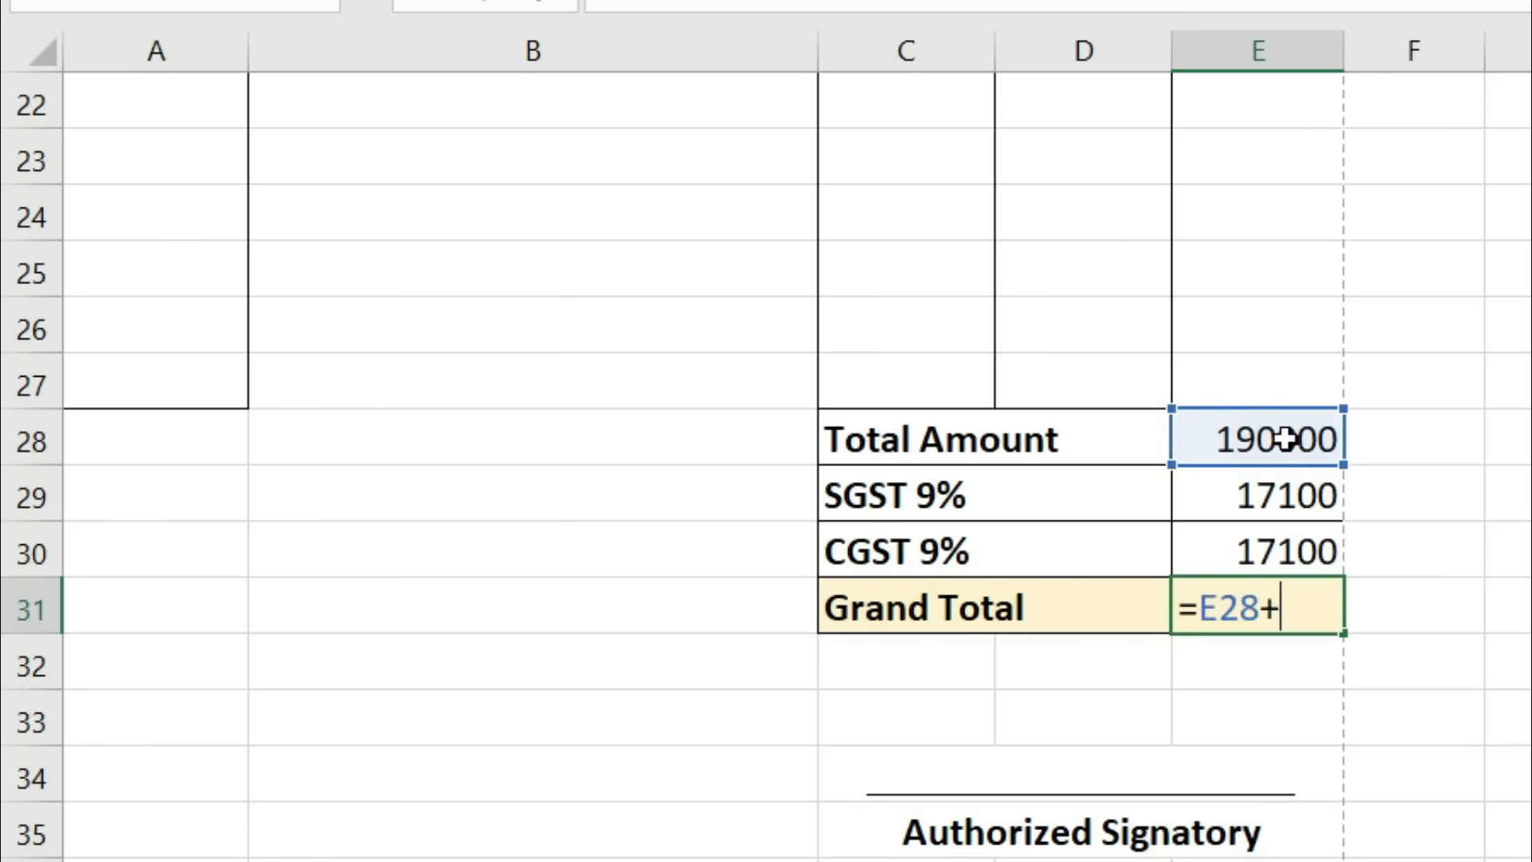
click(1276, 488)
text(+)
click(1273, 554)
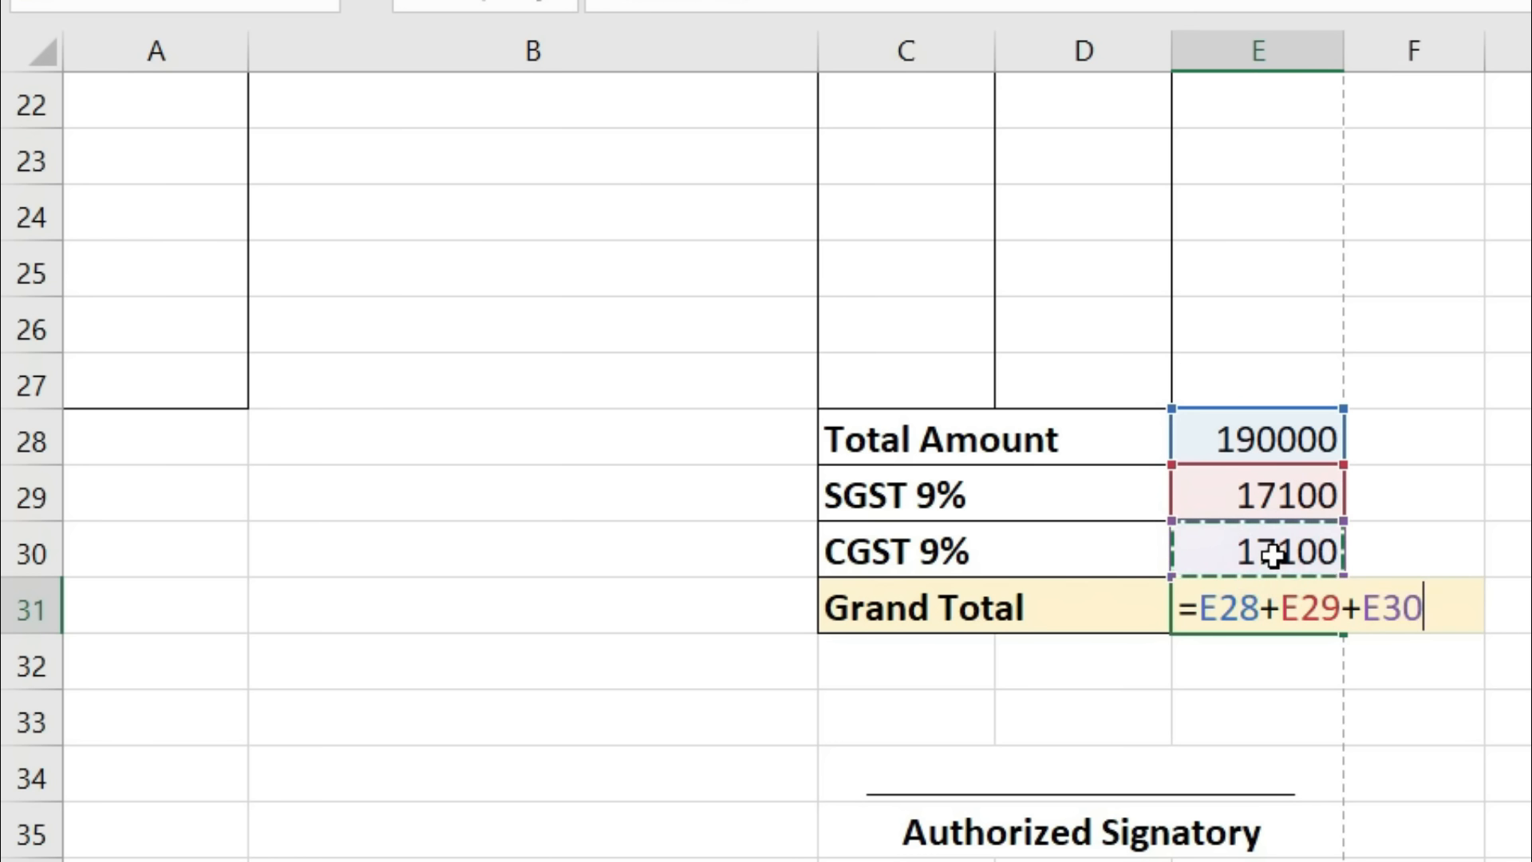
key(Return)
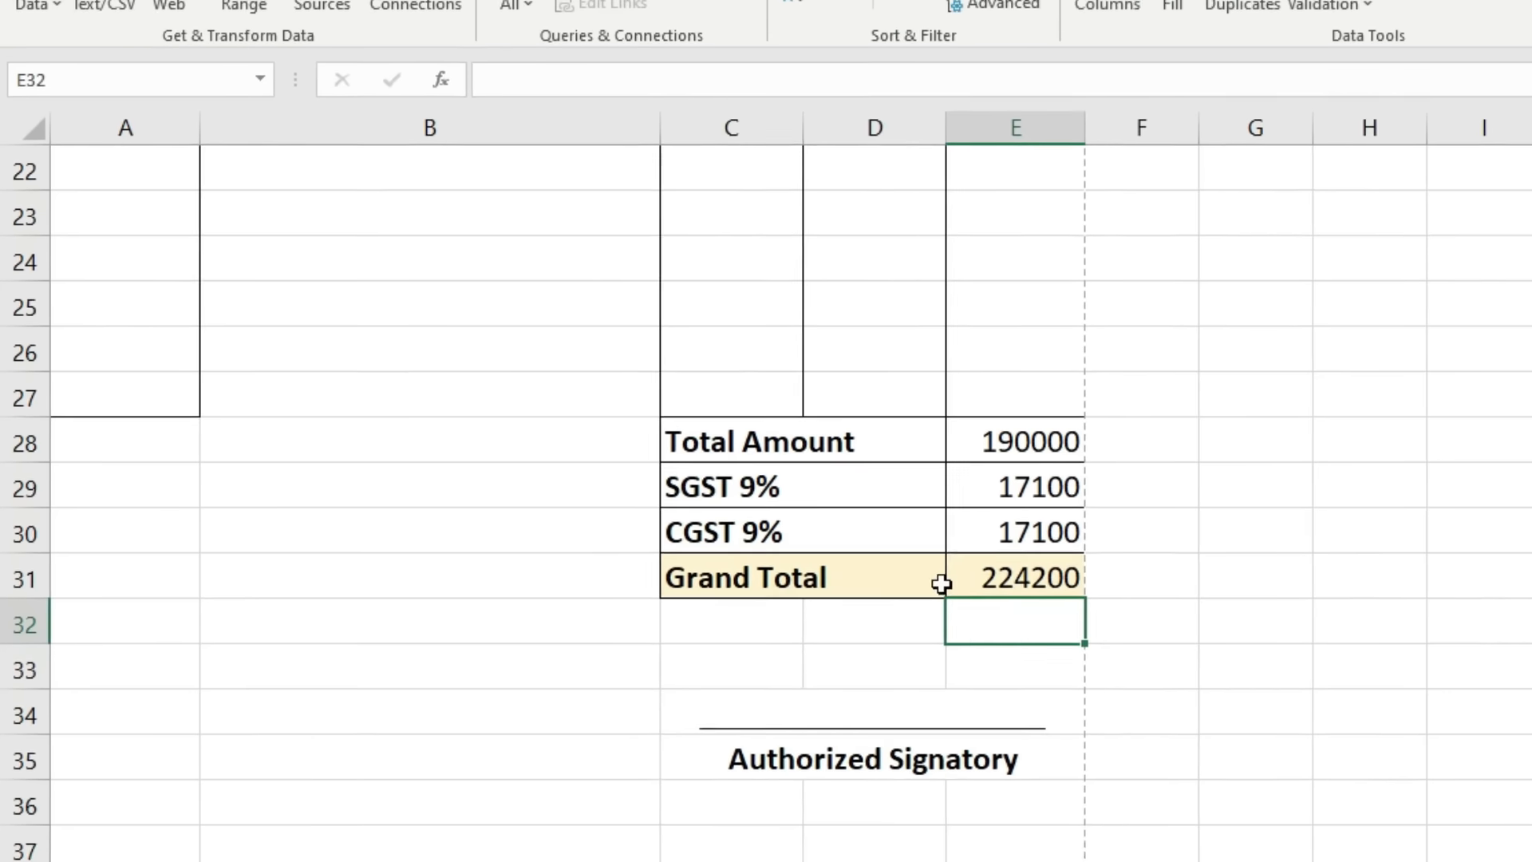
Step: Make the Grand Total 224200 bold and check the invoice in print preview
click(1189, 610)
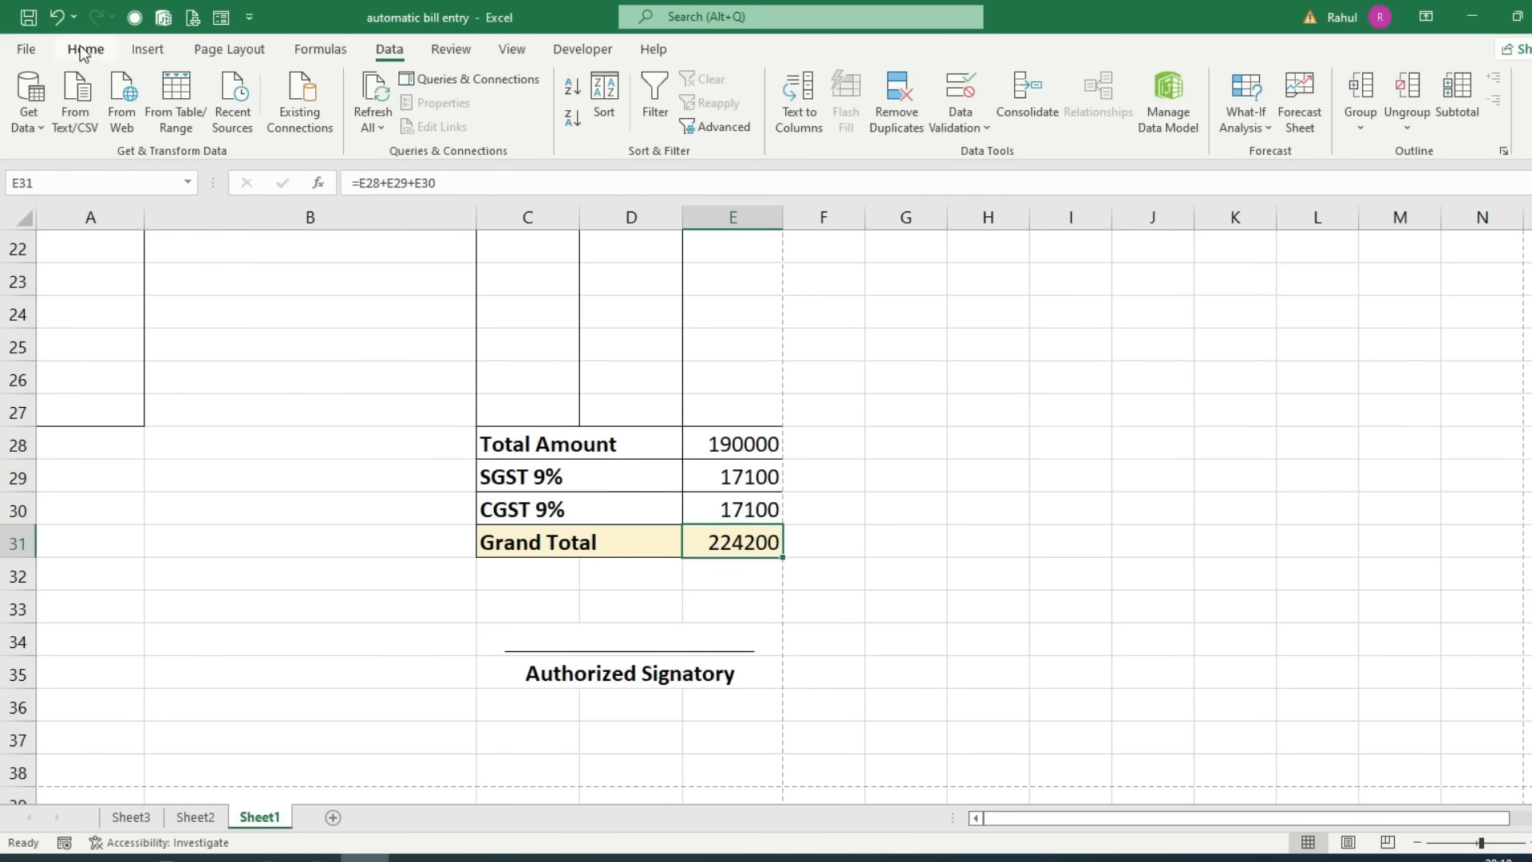
click(83, 52)
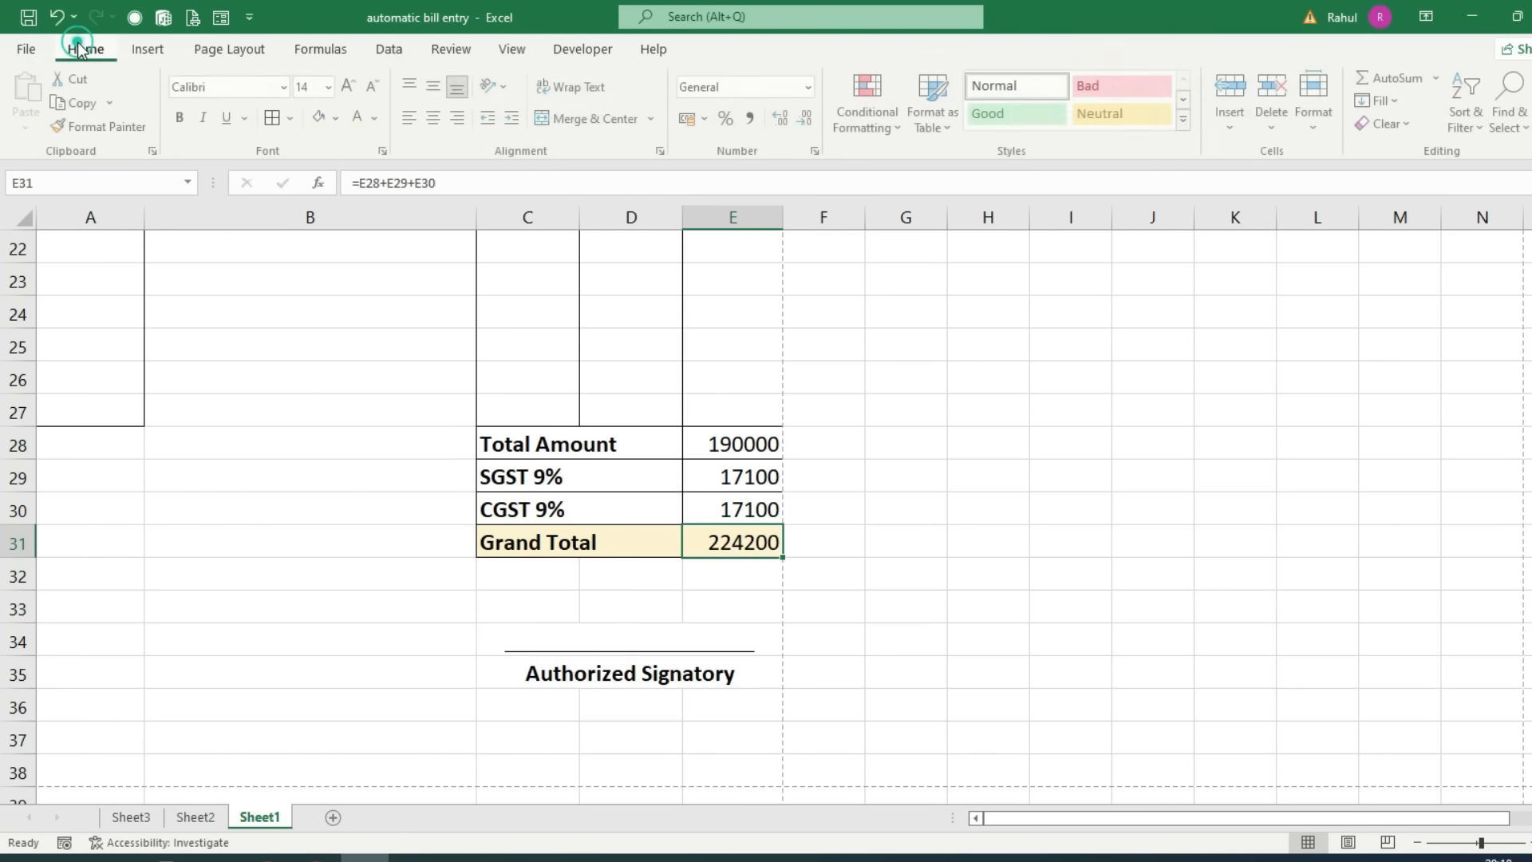
click(182, 120)
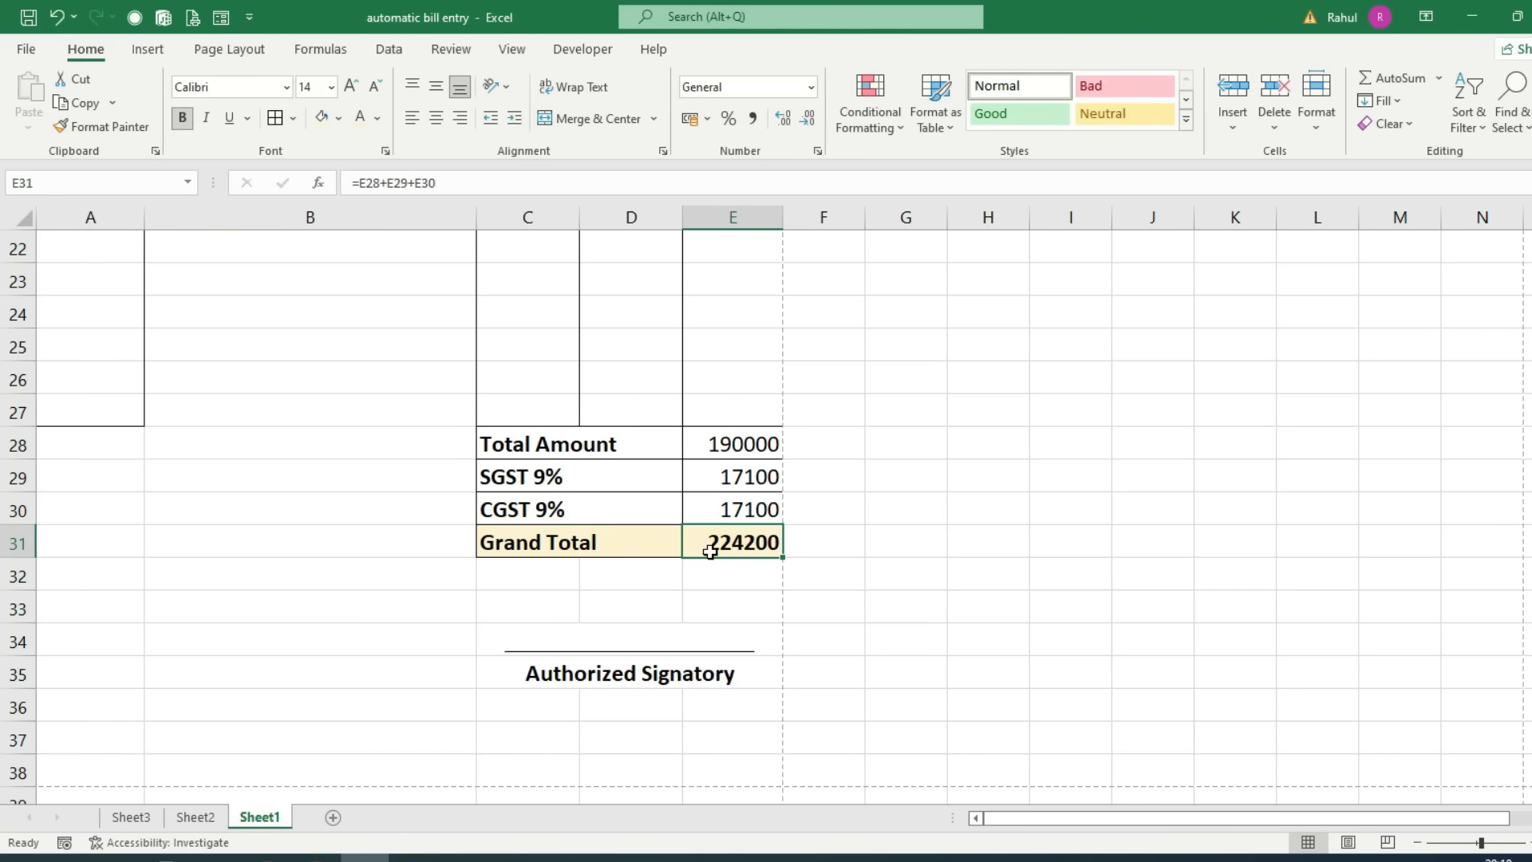
scroll(824, 764, up, 5)
scroll(667, 732, up, 2)
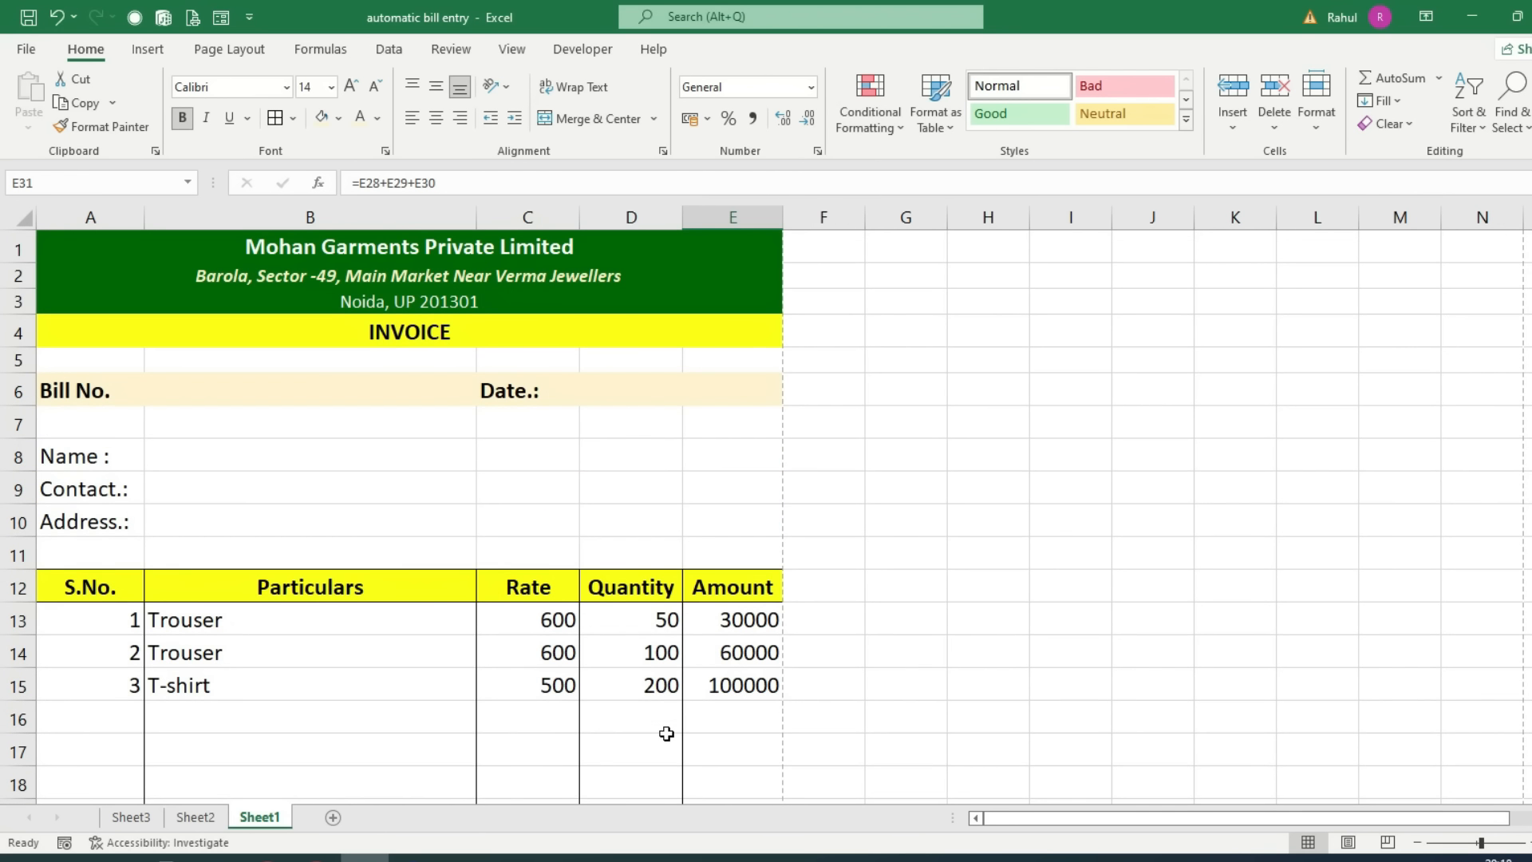
key(ctrl+p)
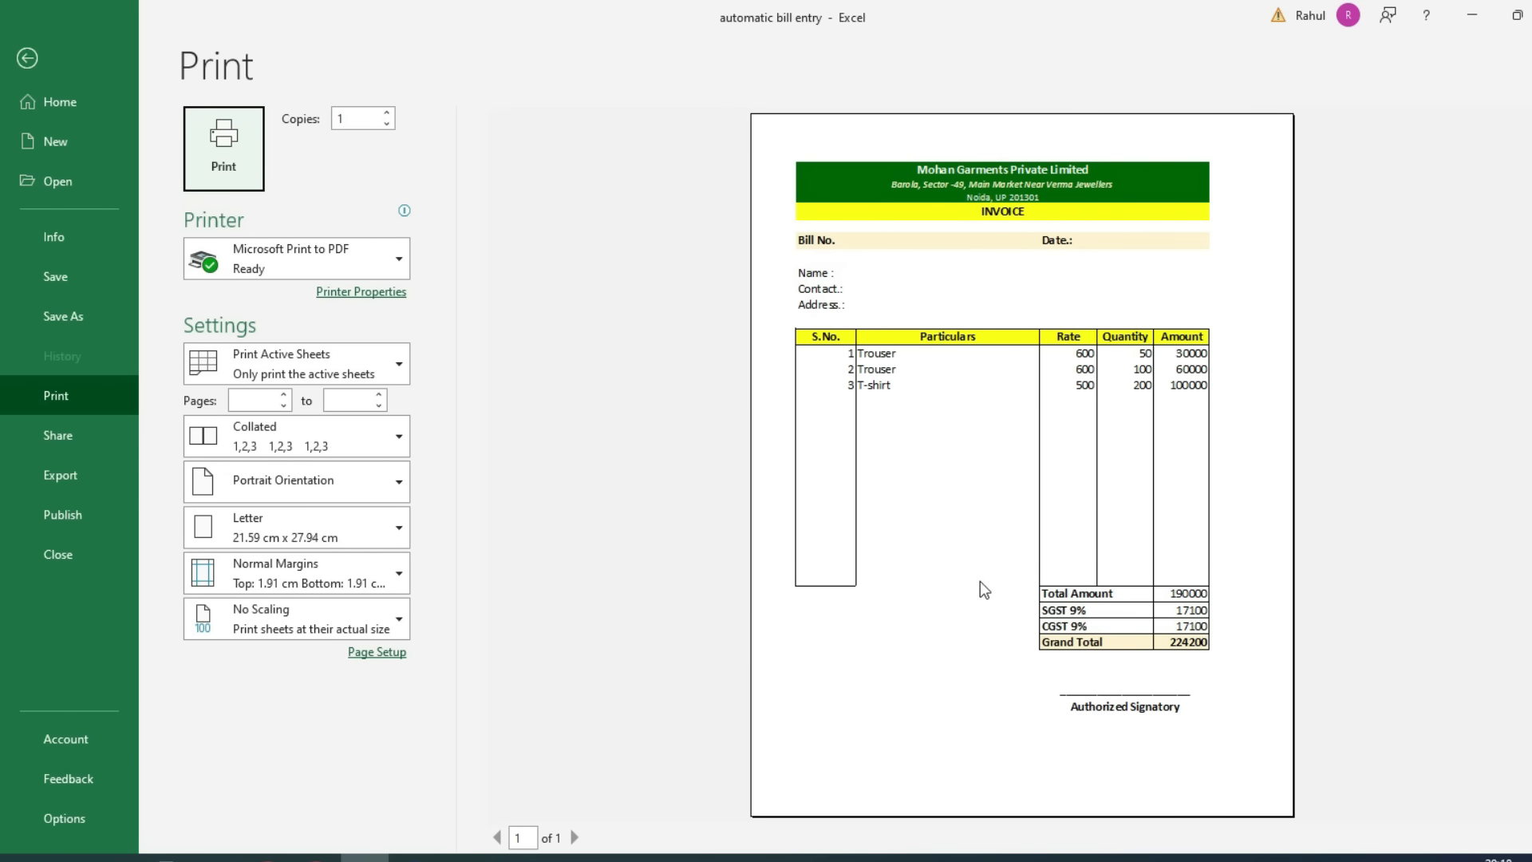
key(Escape)
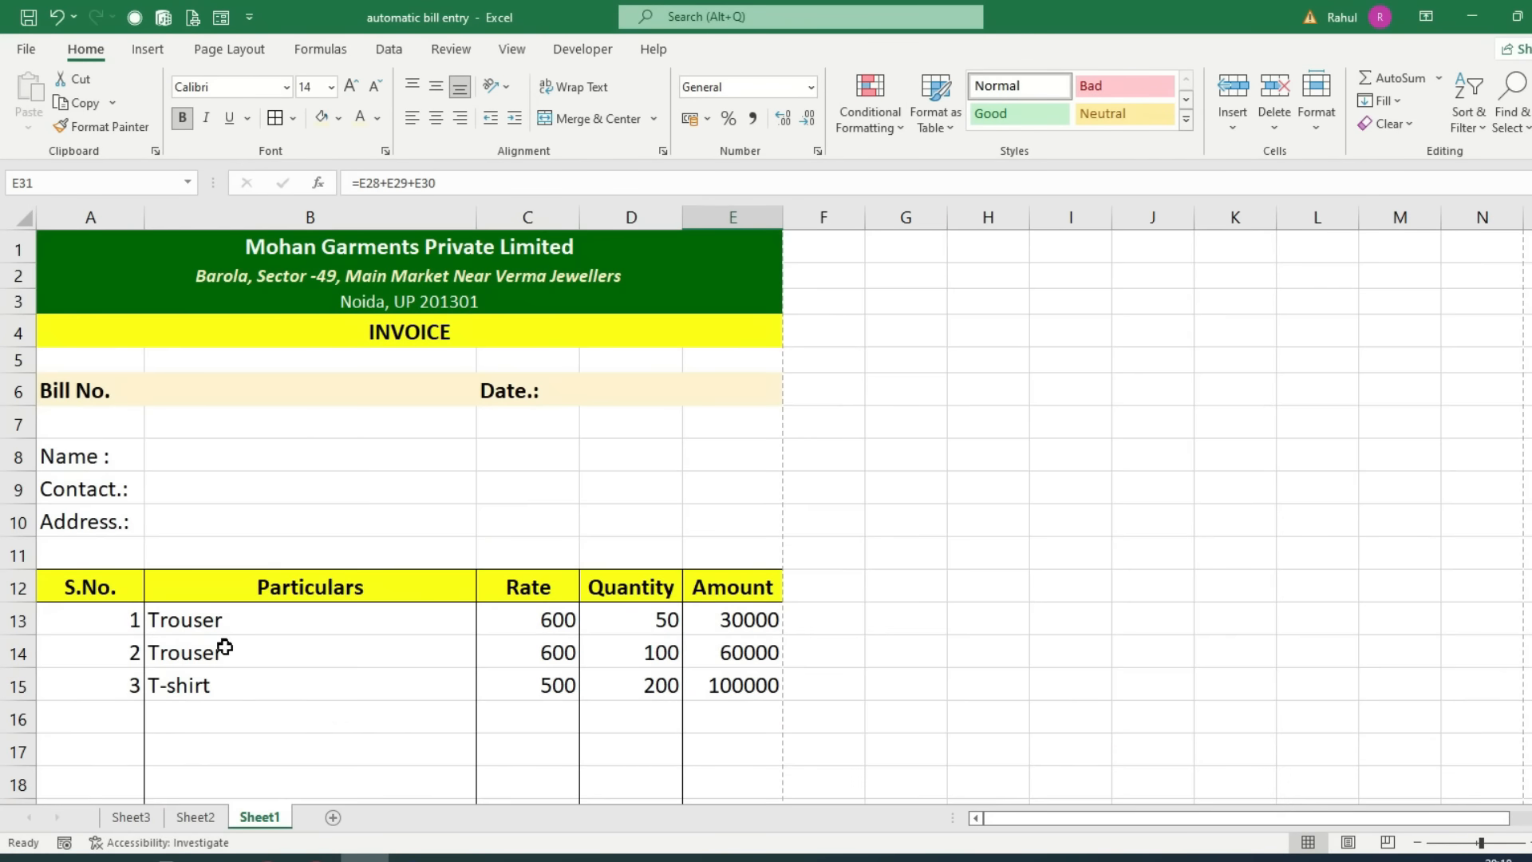
Step: Add a bottom border to B27 and preview the invoice again
scroll(227, 642, down, 4)
click(229, 710)
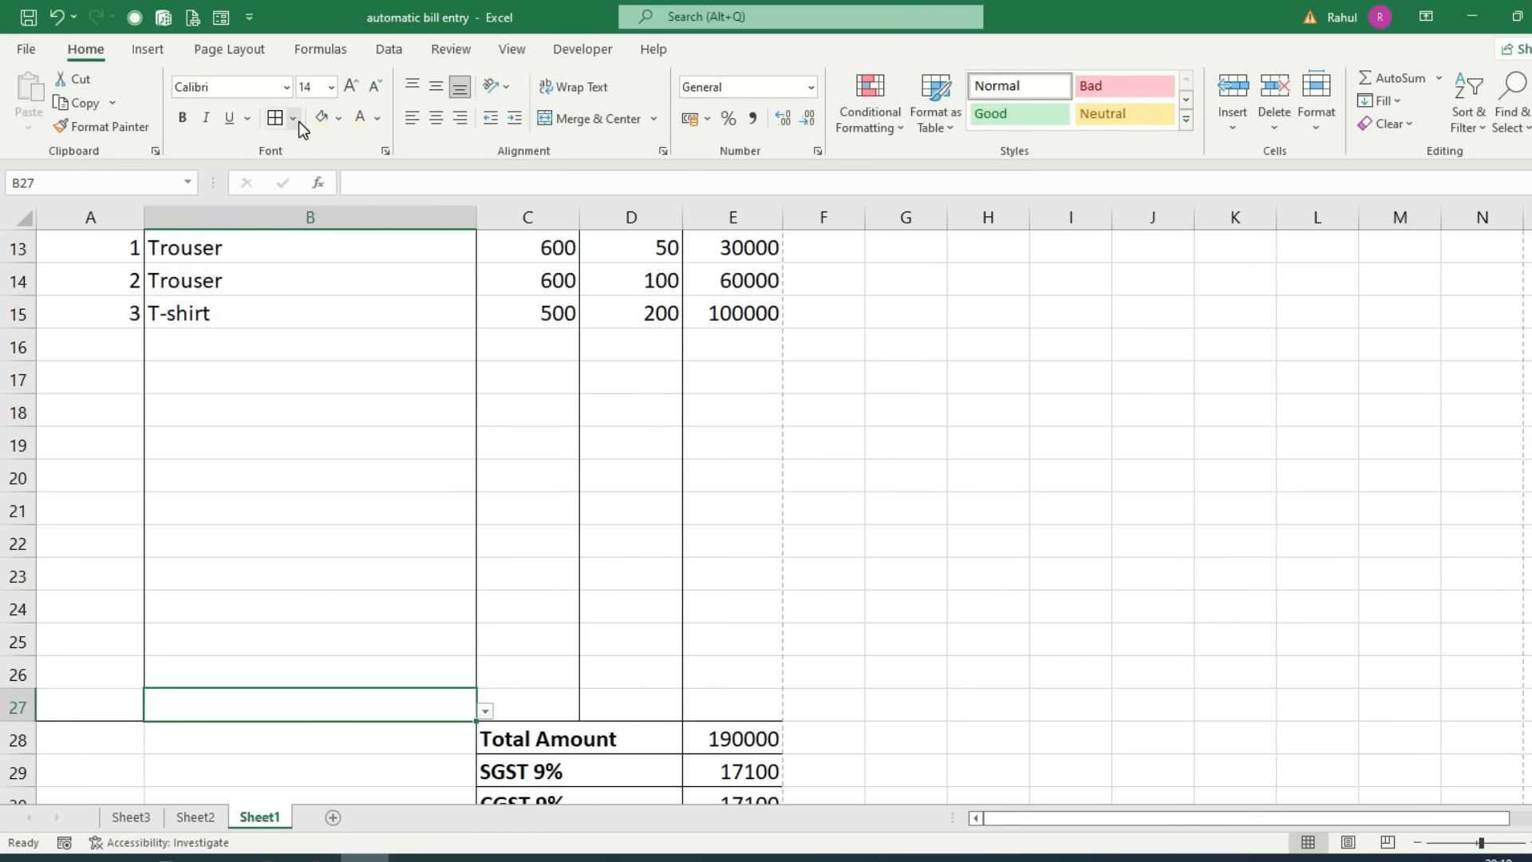
click(293, 118)
click(328, 174)
click(523, 598)
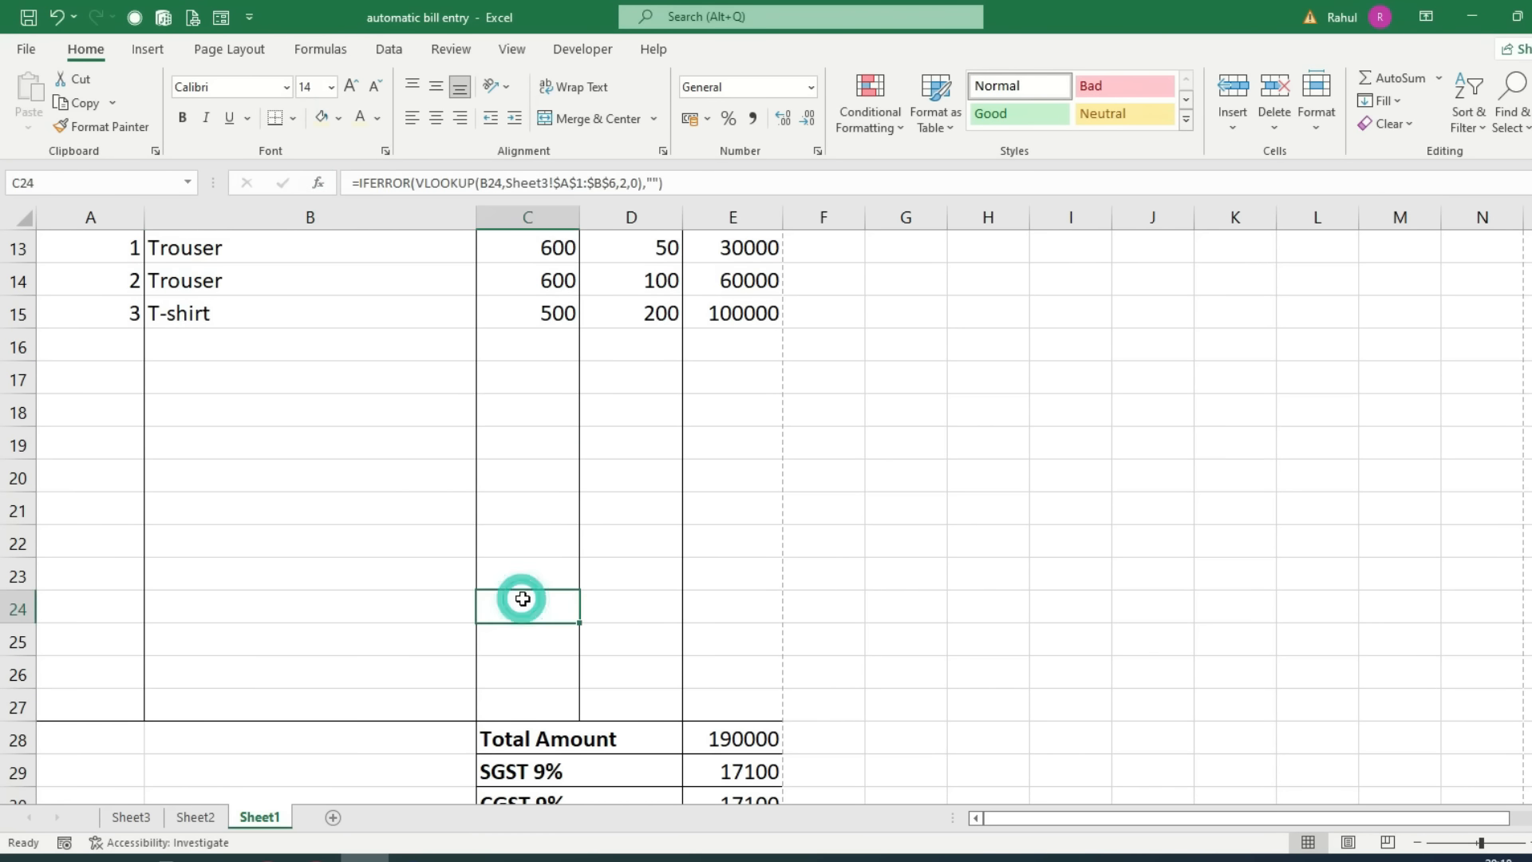
key(ctrl+p)
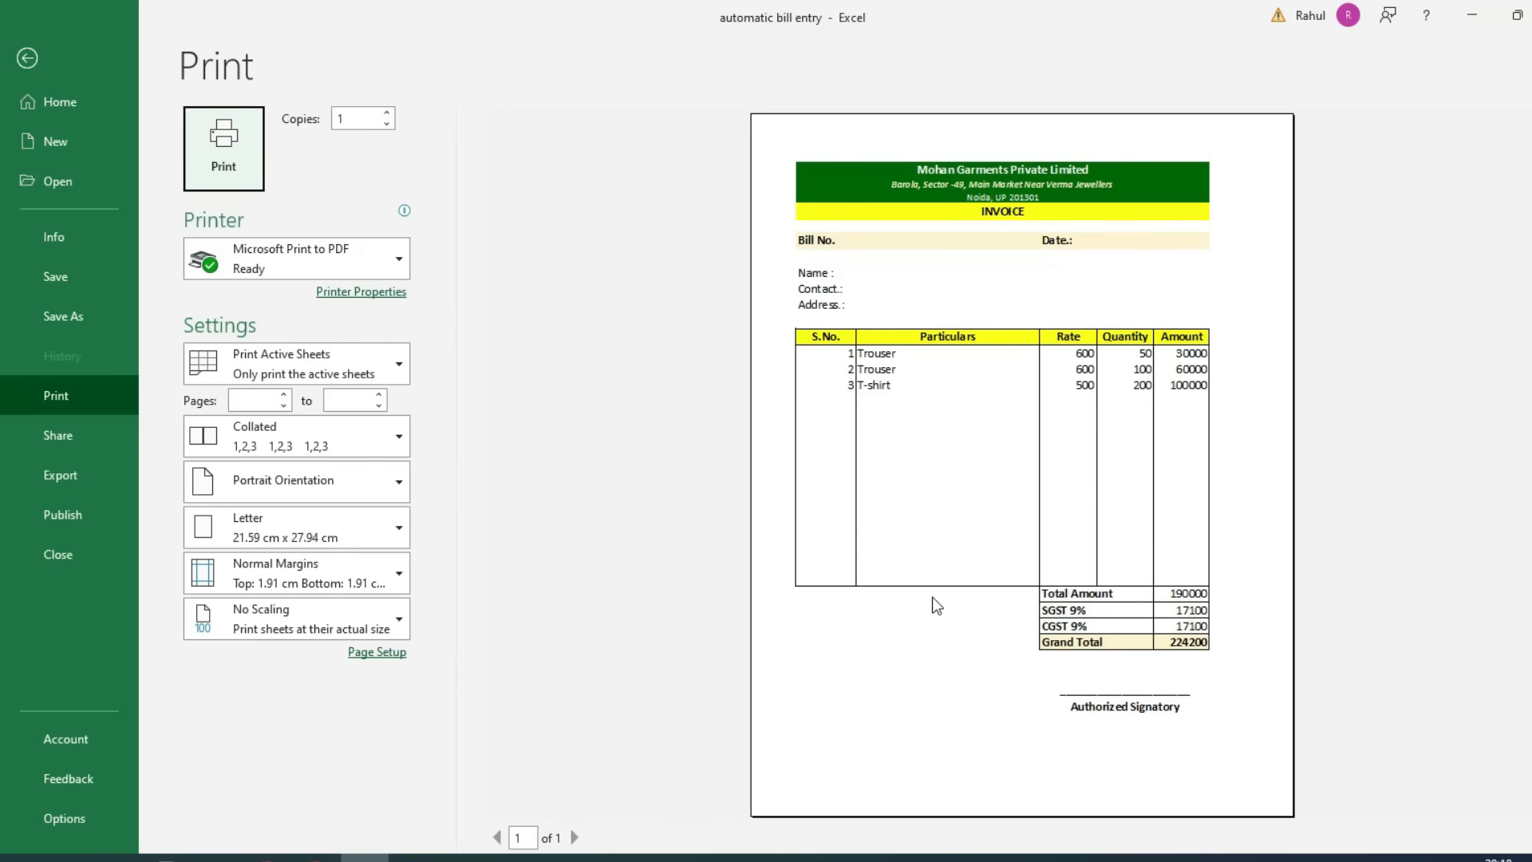
key(Escape)
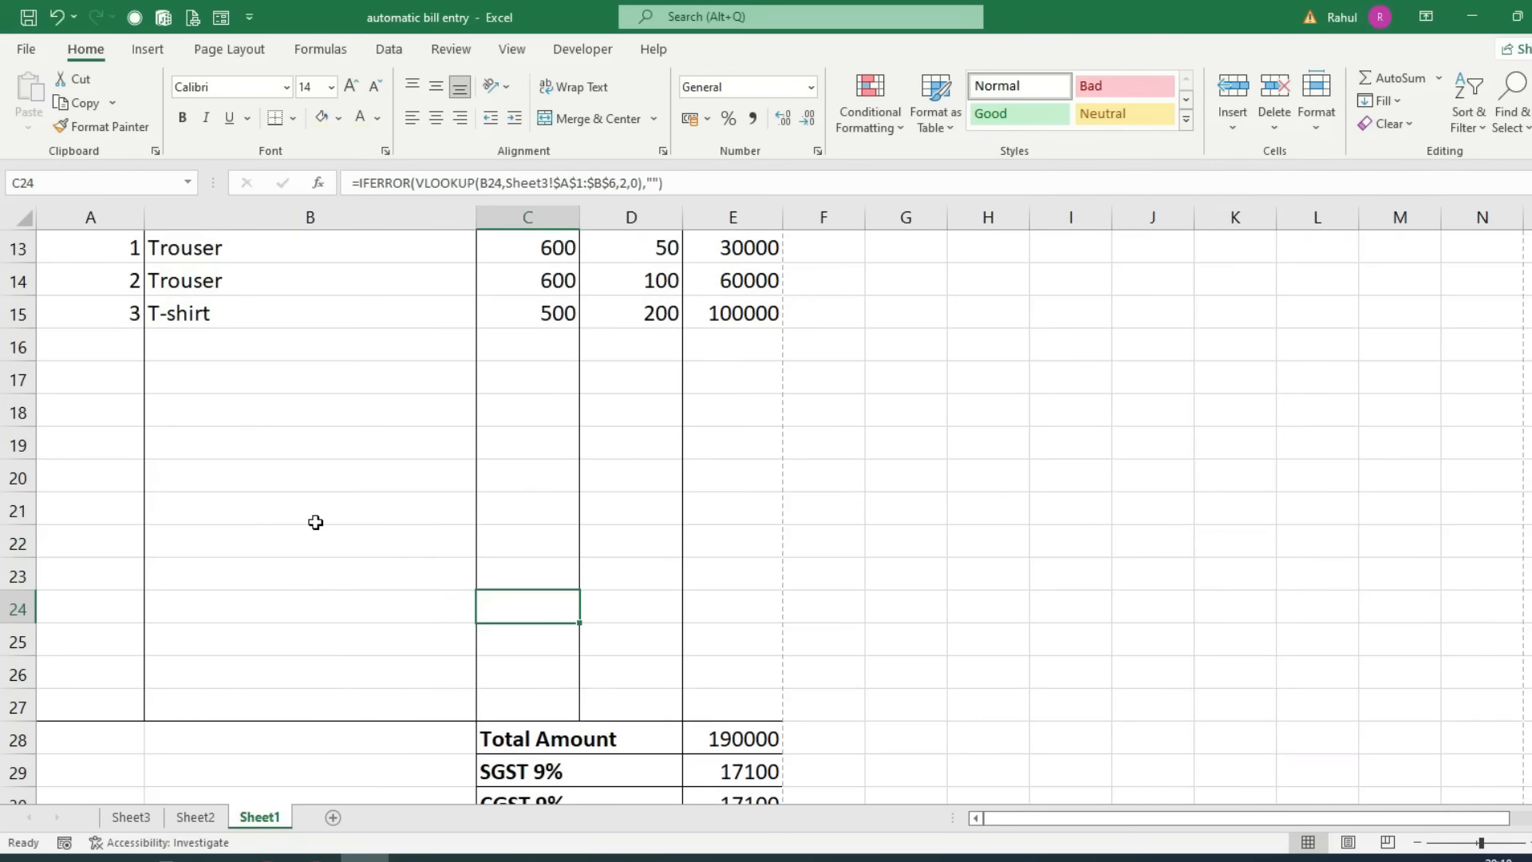
scroll(79, 477, up, 4)
Step: Centre-align all item table entries from A13 to E27
drag(80, 609, 699, 743)
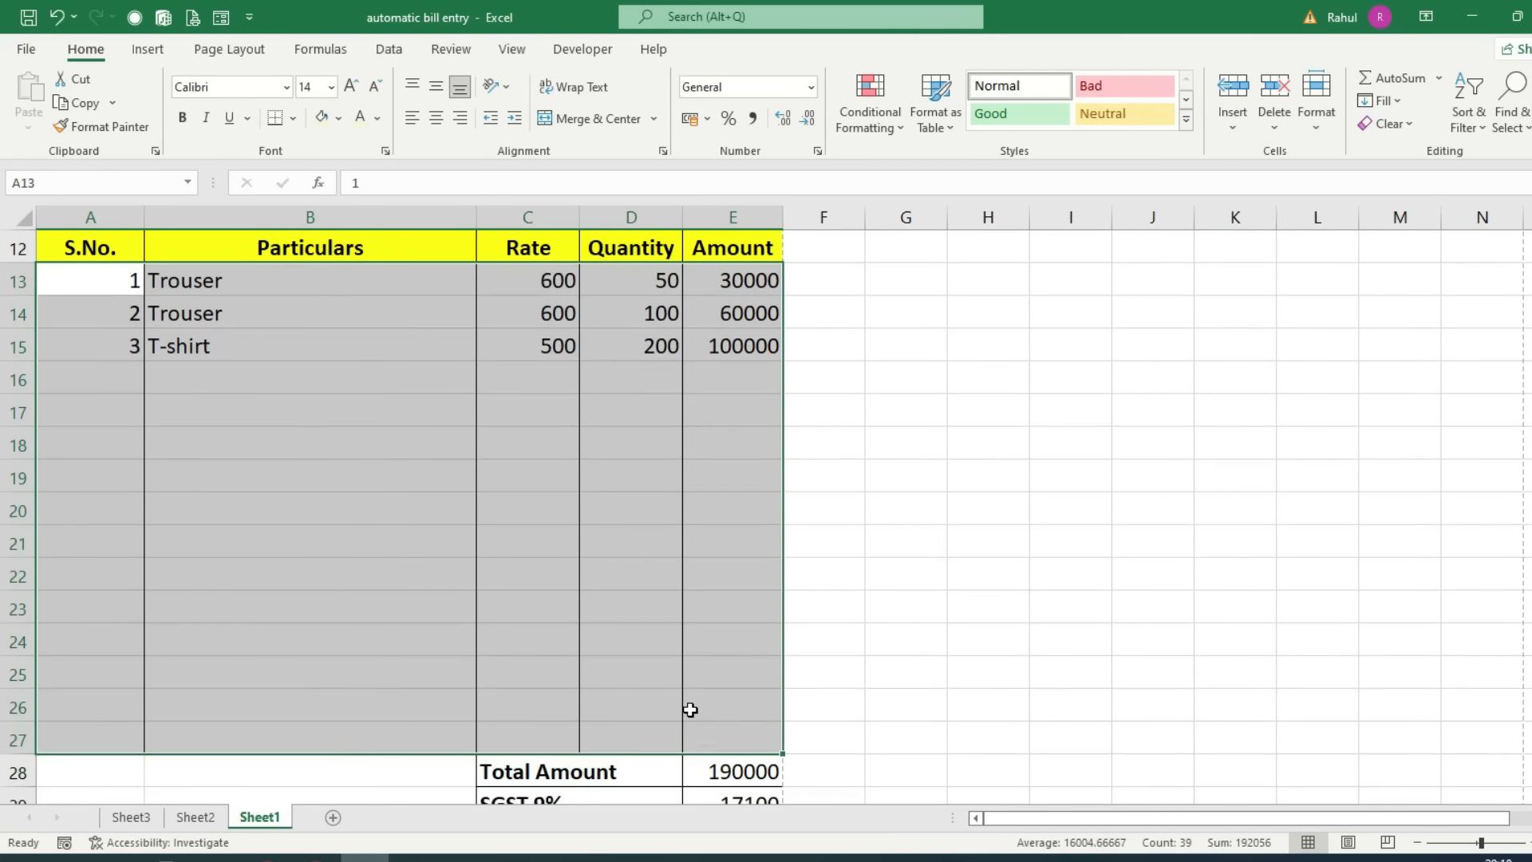
click(436, 119)
scroll(541, 561, up, 3)
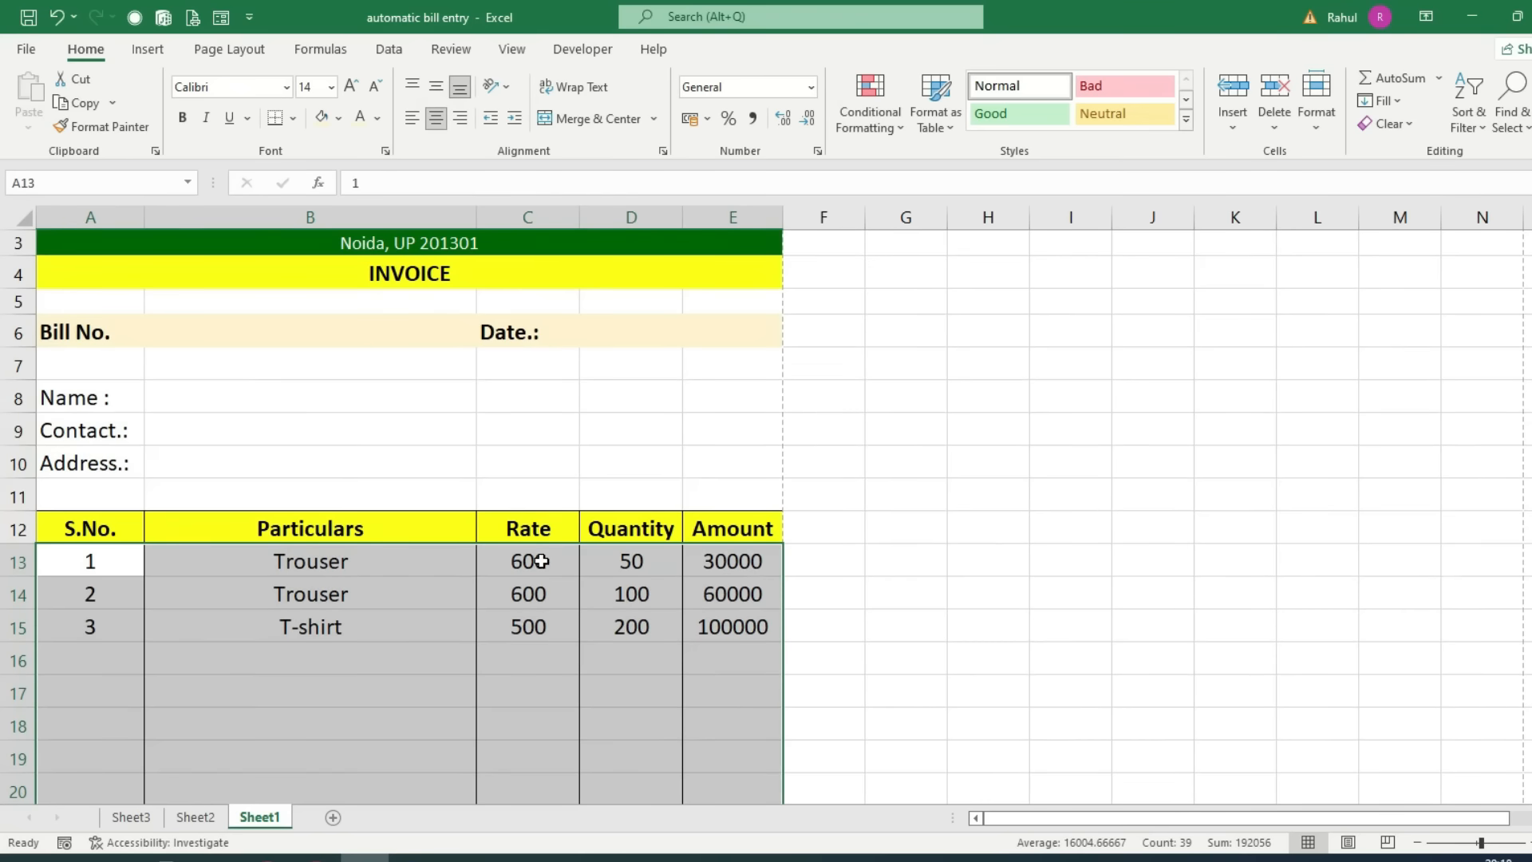
click(824, 526)
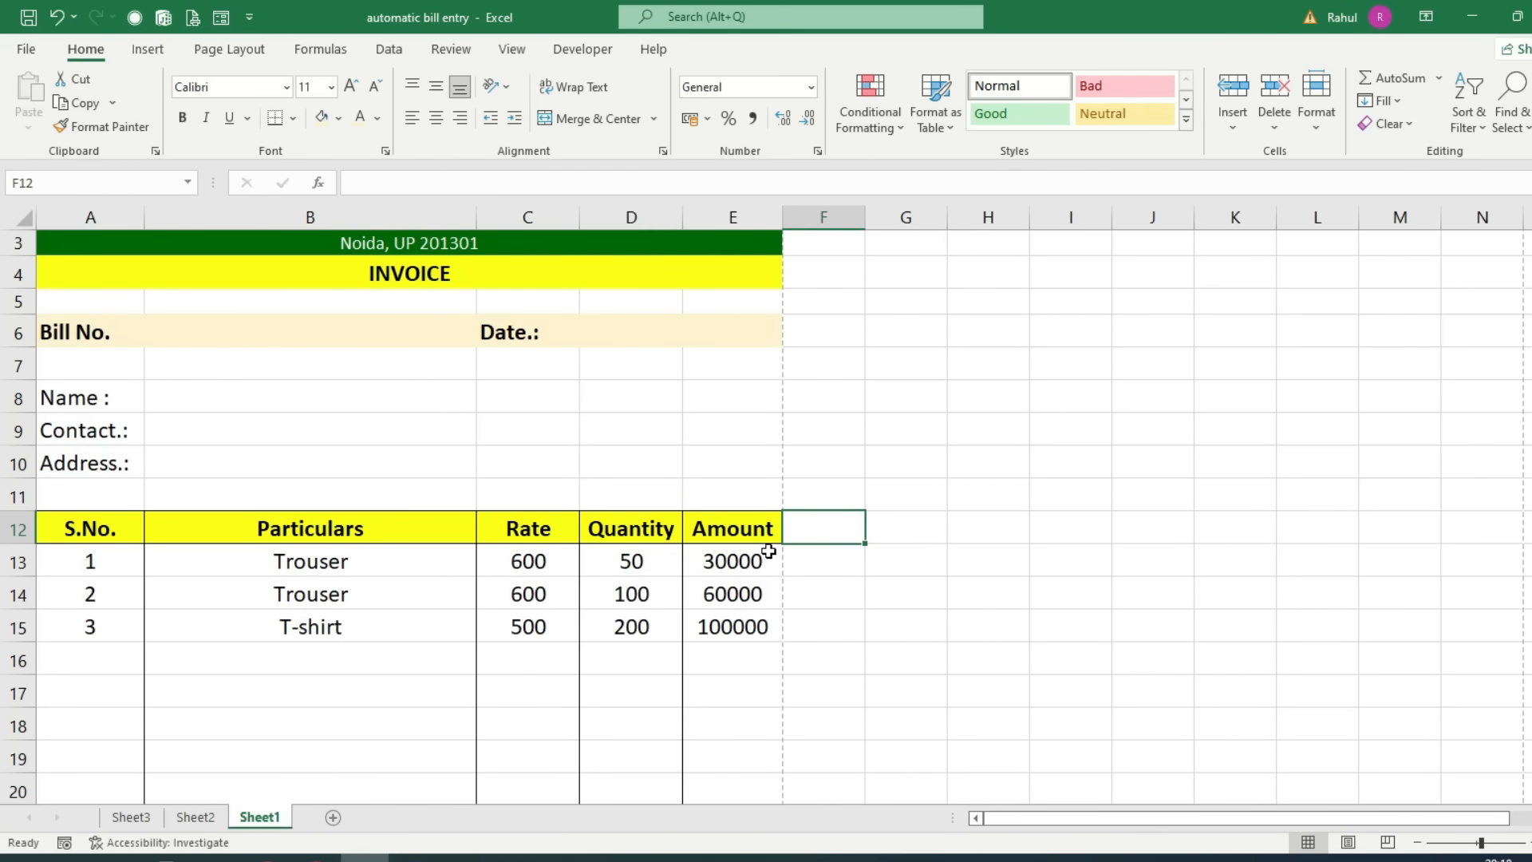
scroll(311, 490, up, 1)
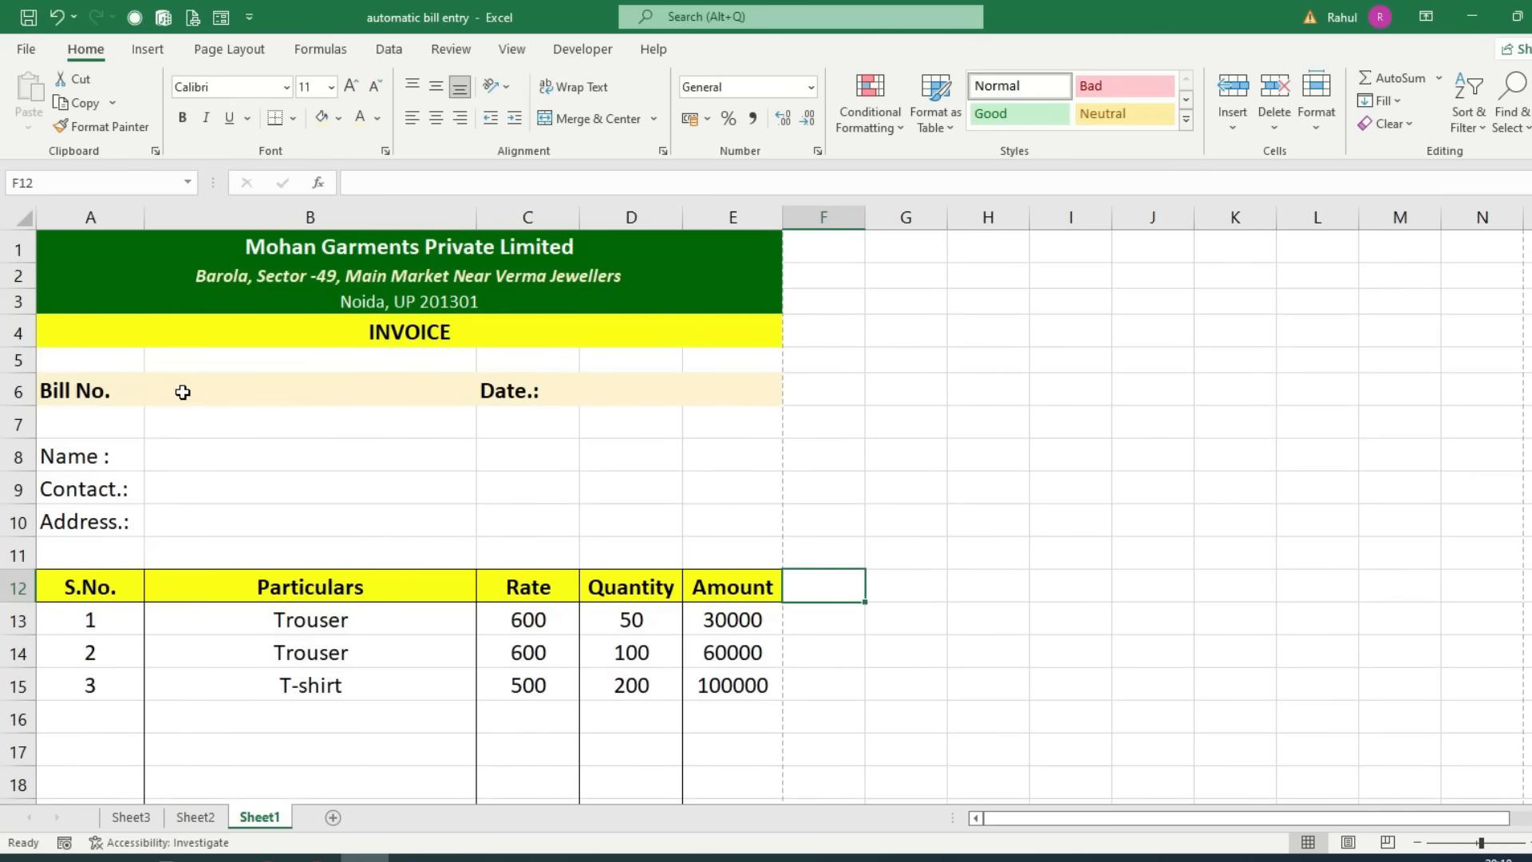
click(181, 386)
Step: Enter the bill number and the date 26/10/2022 in the invoice header
text(e)
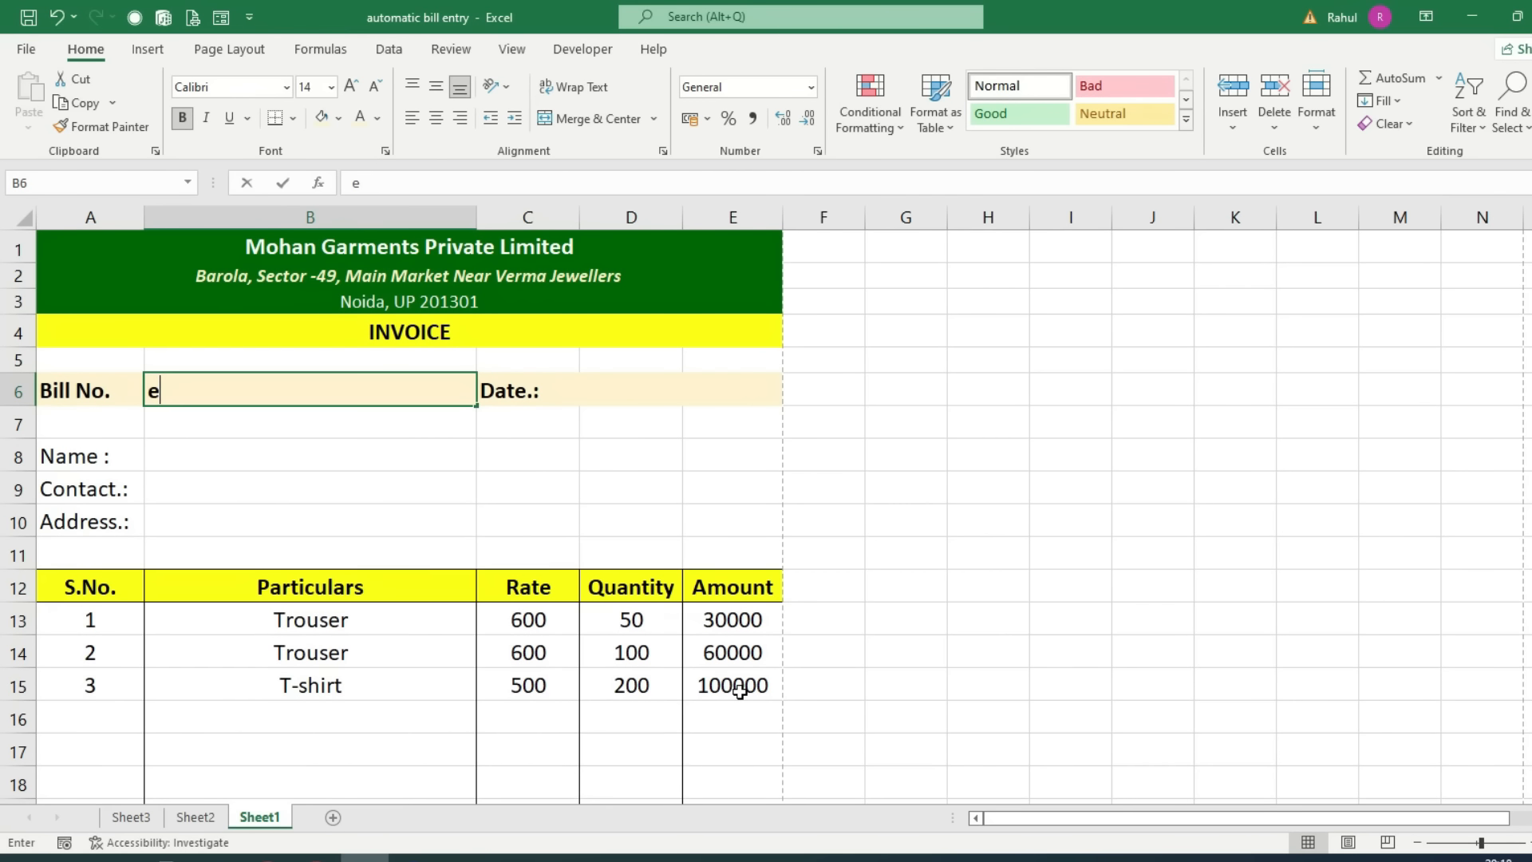
key(BackSpace)
text(ES1002)
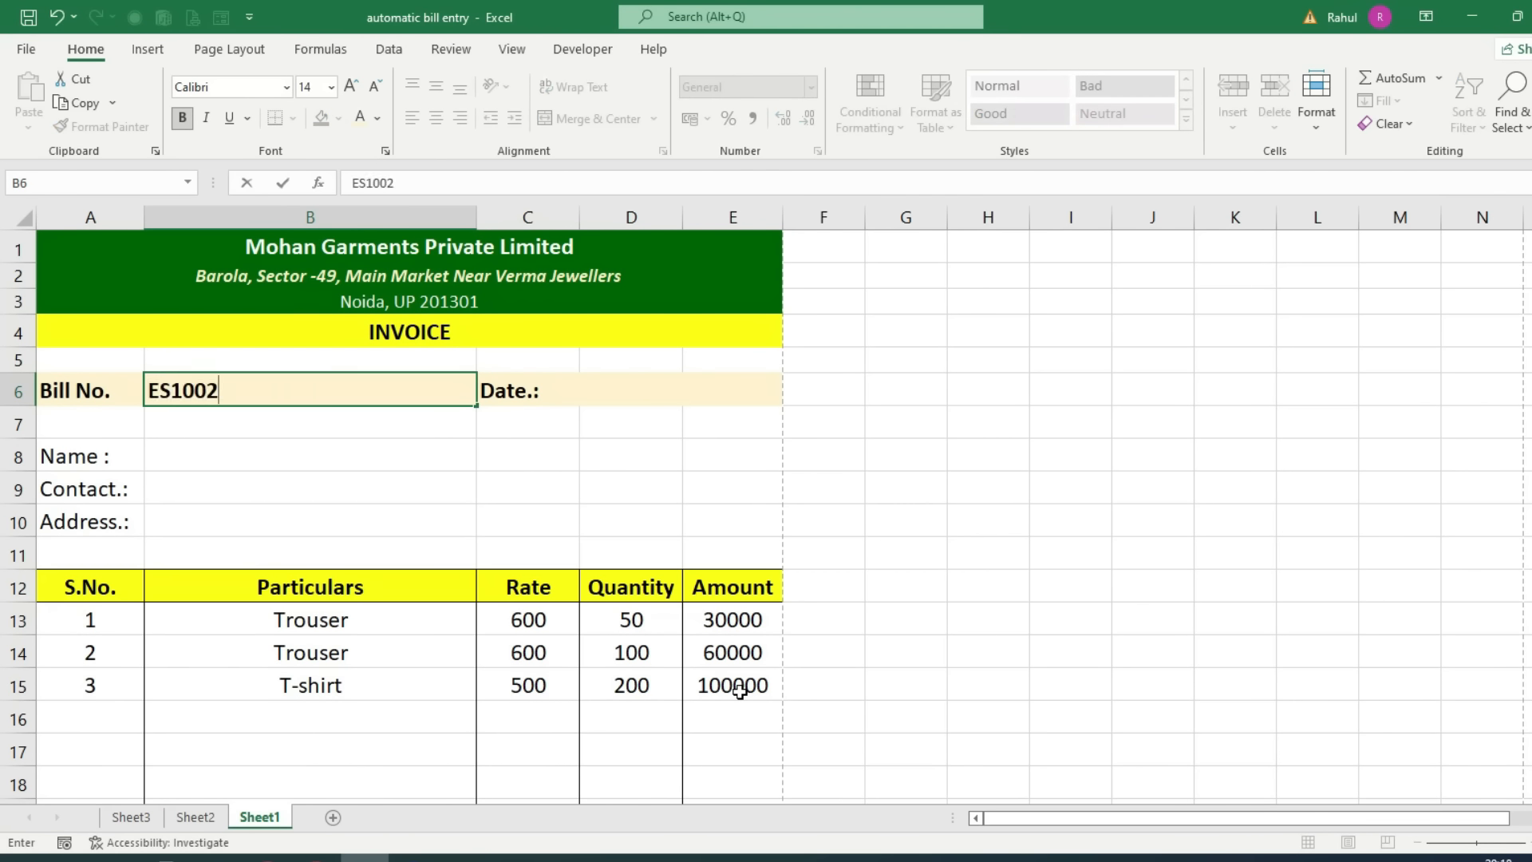
key(Tab)
key(Tab)
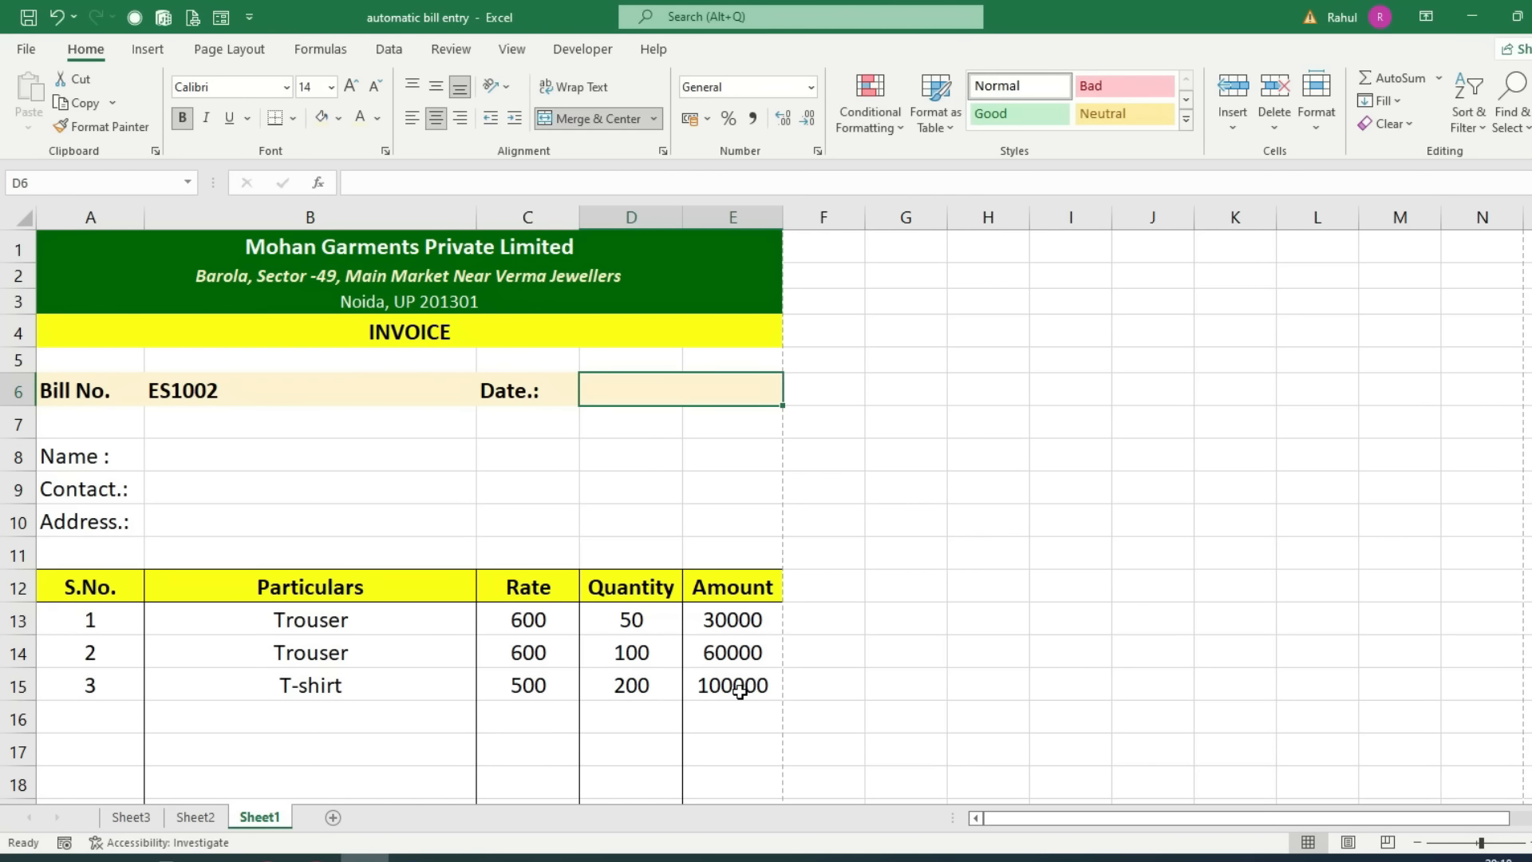
text(26/1)
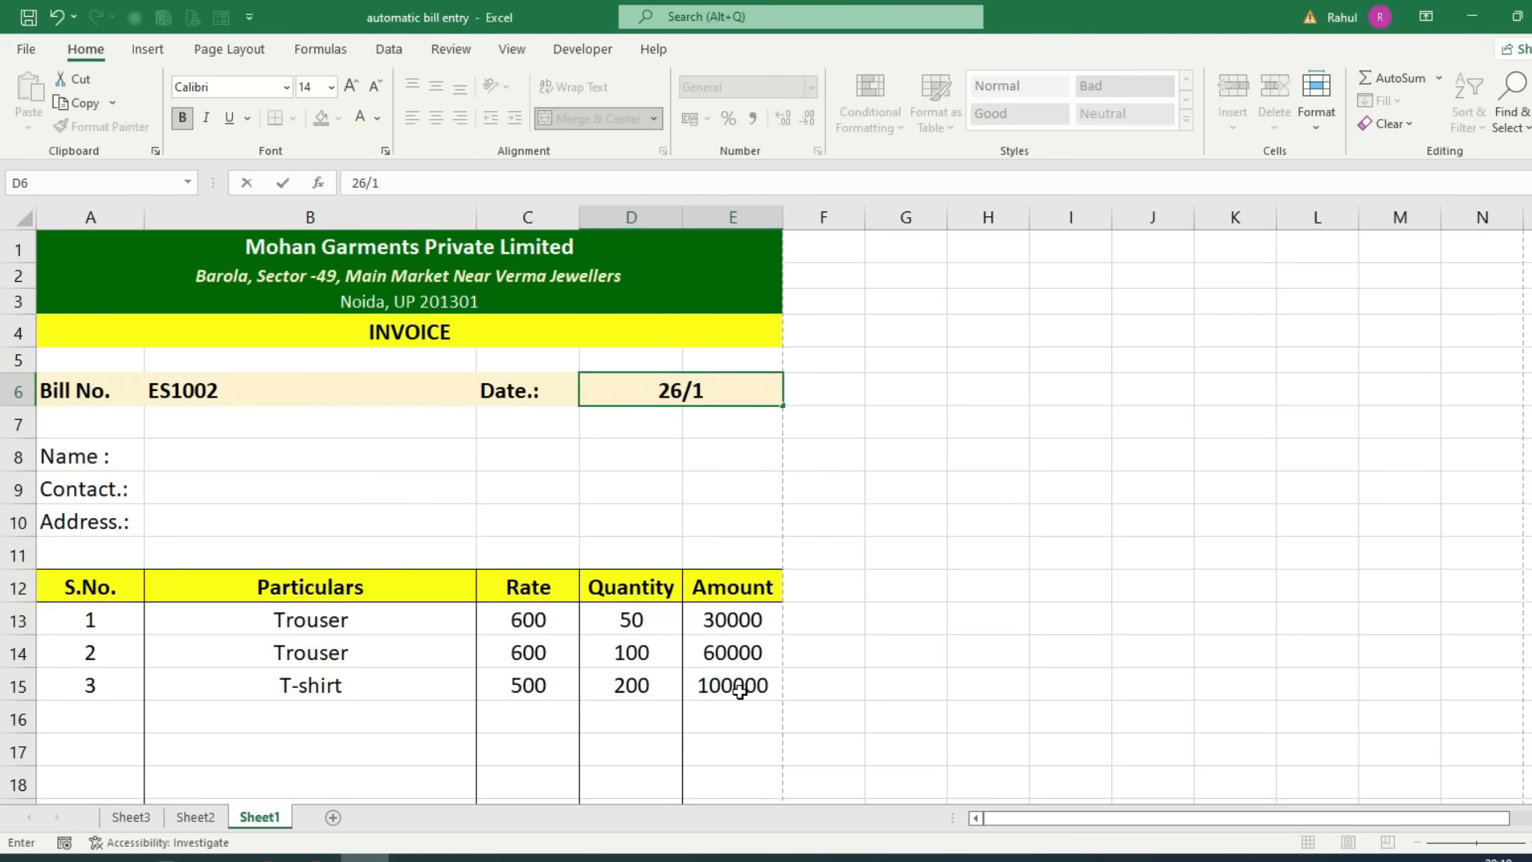
text(0/2022)
key(Return)
key(Return)
Step: Fill in the customer's name, contact number and address in B8:B10
text(Rajesh)
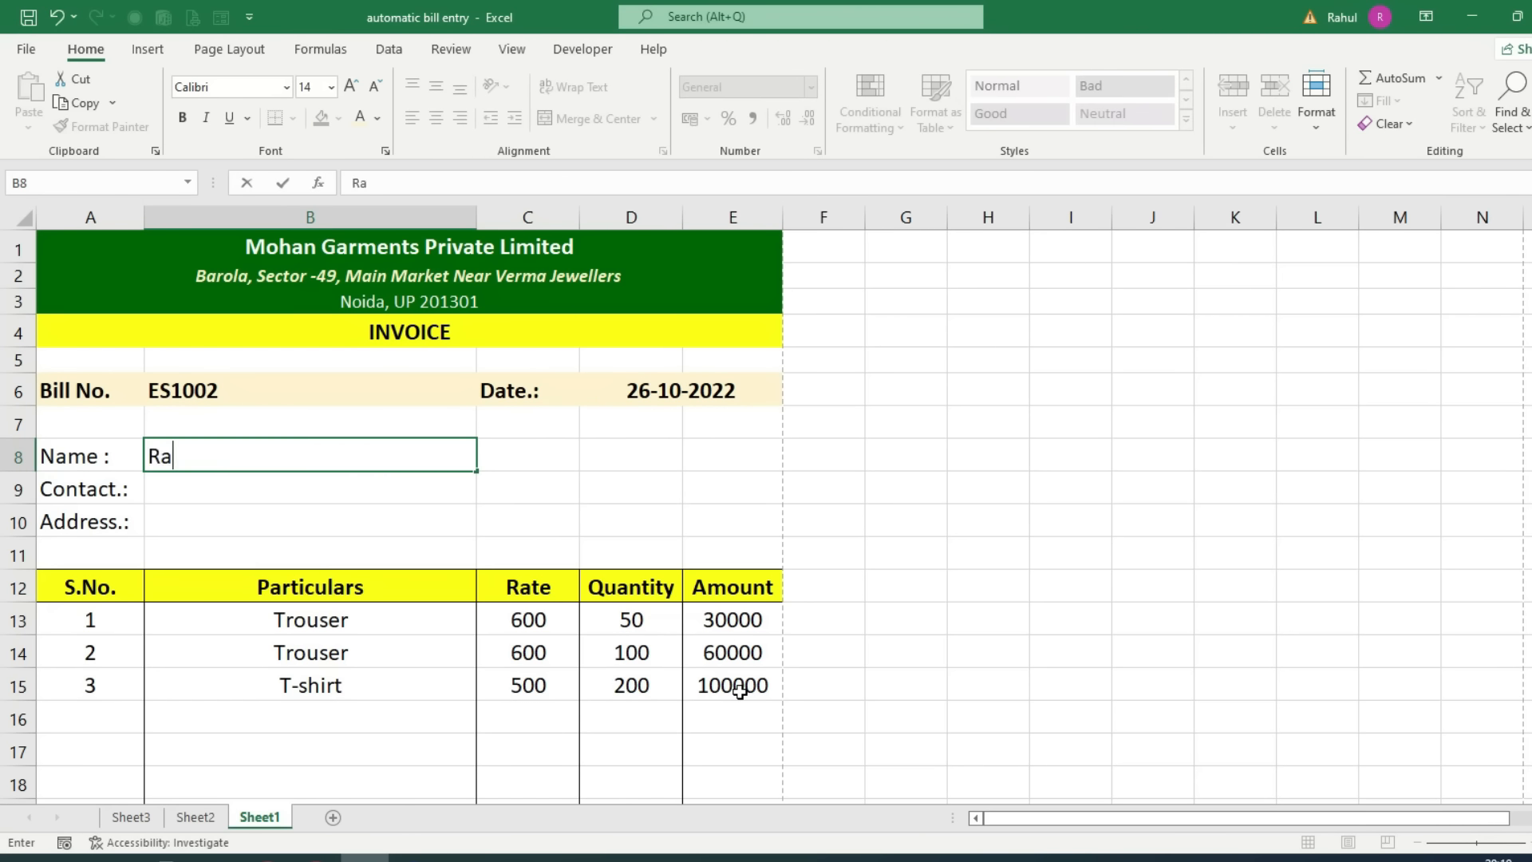
key(Return)
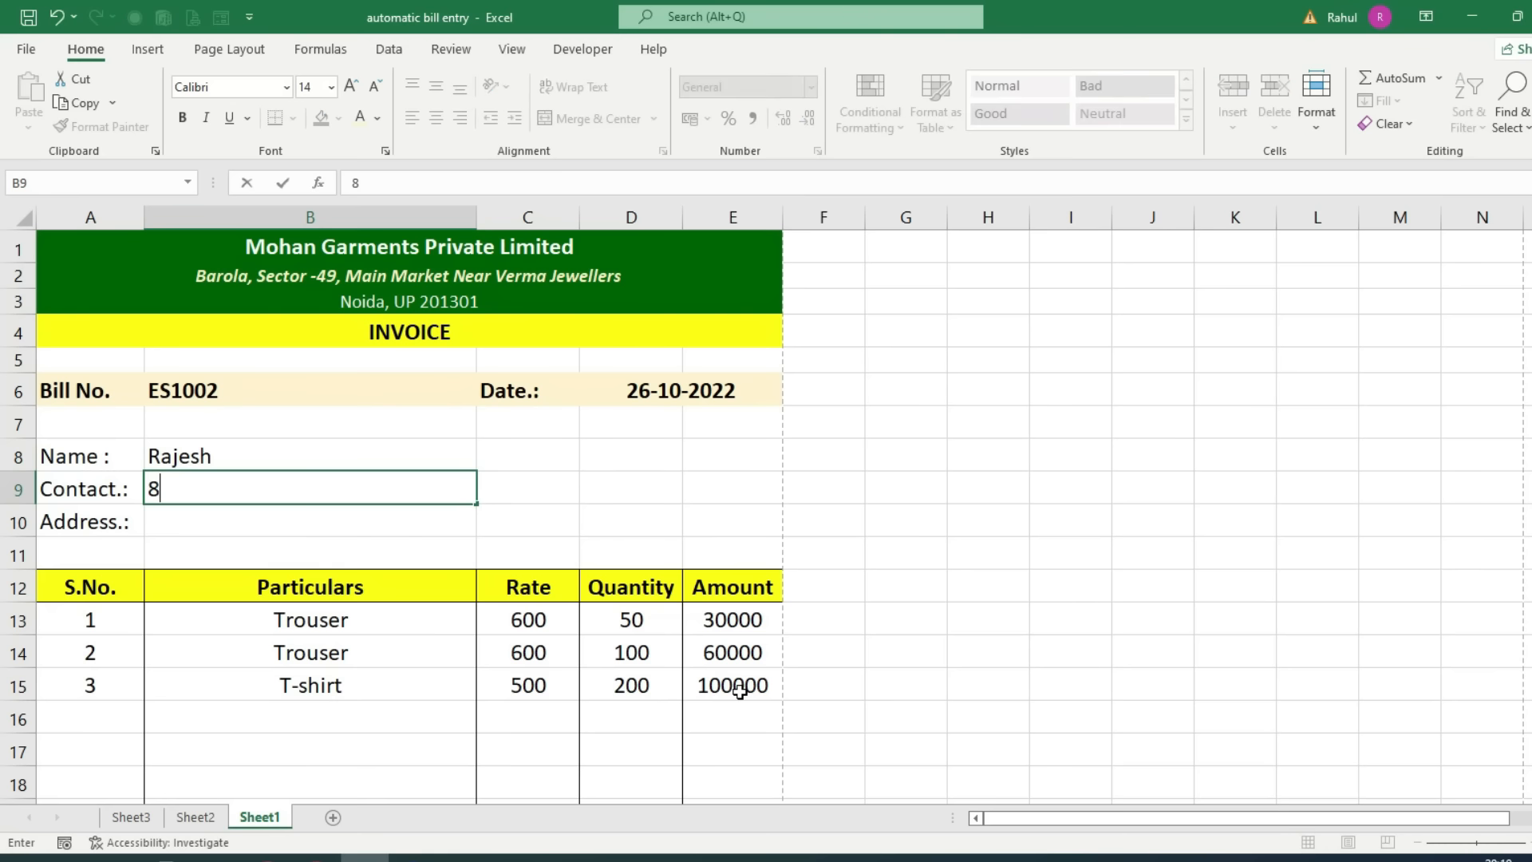
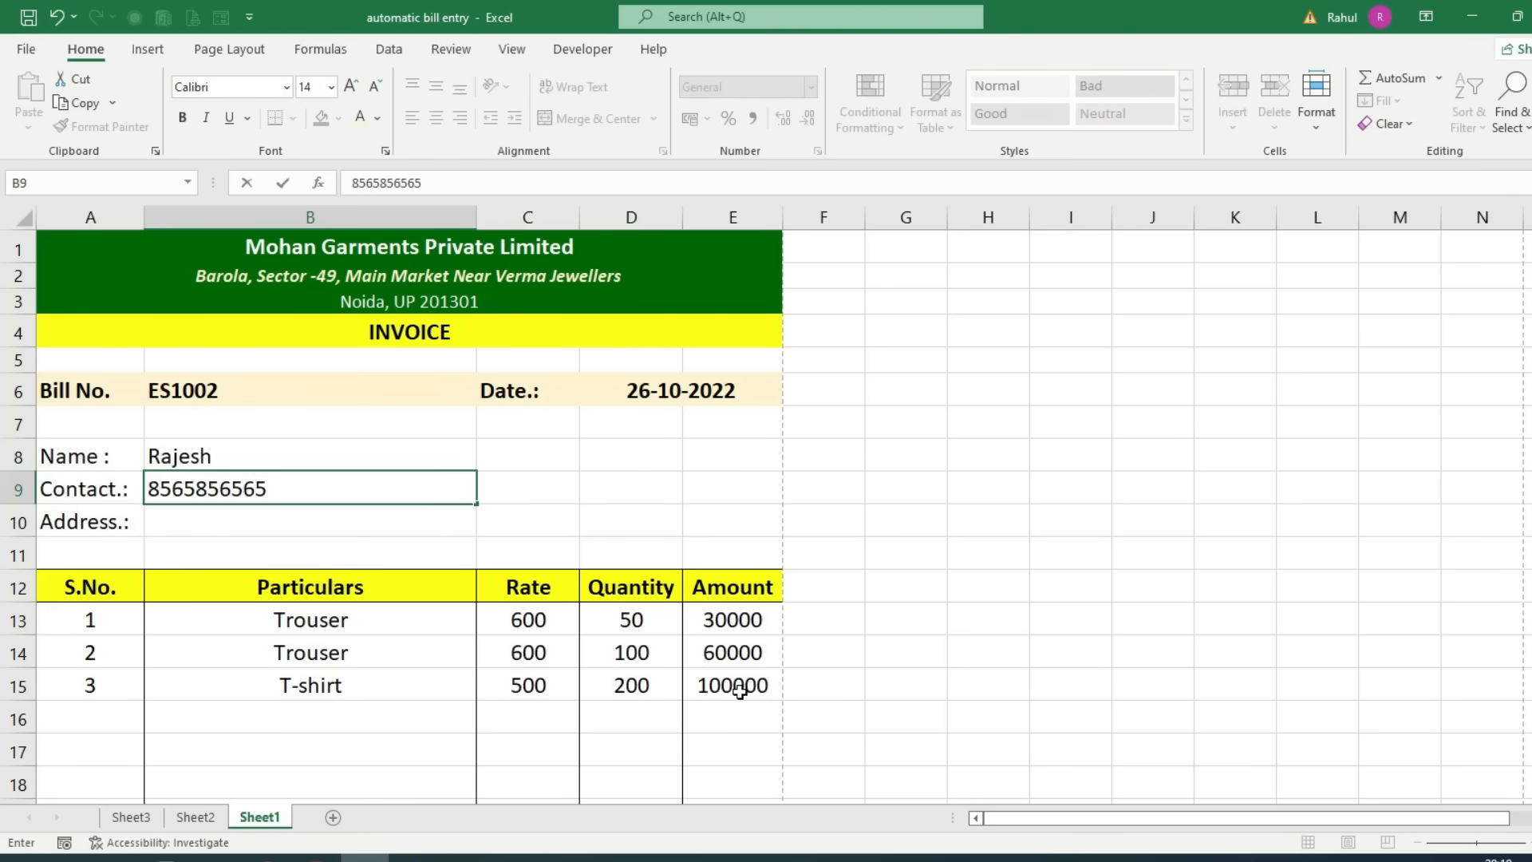
key(Return)
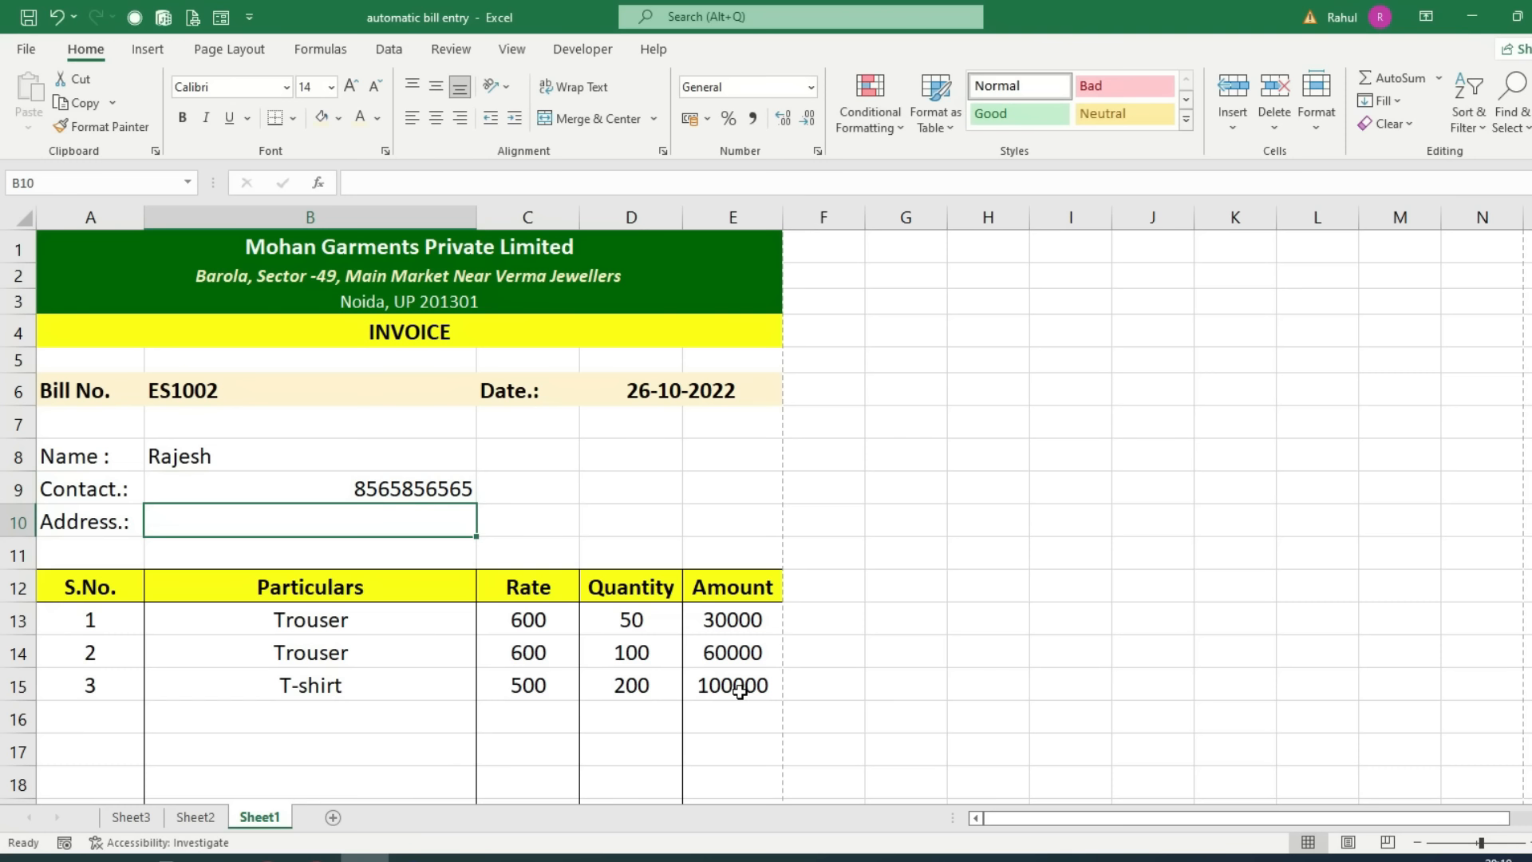
text(Sadar)
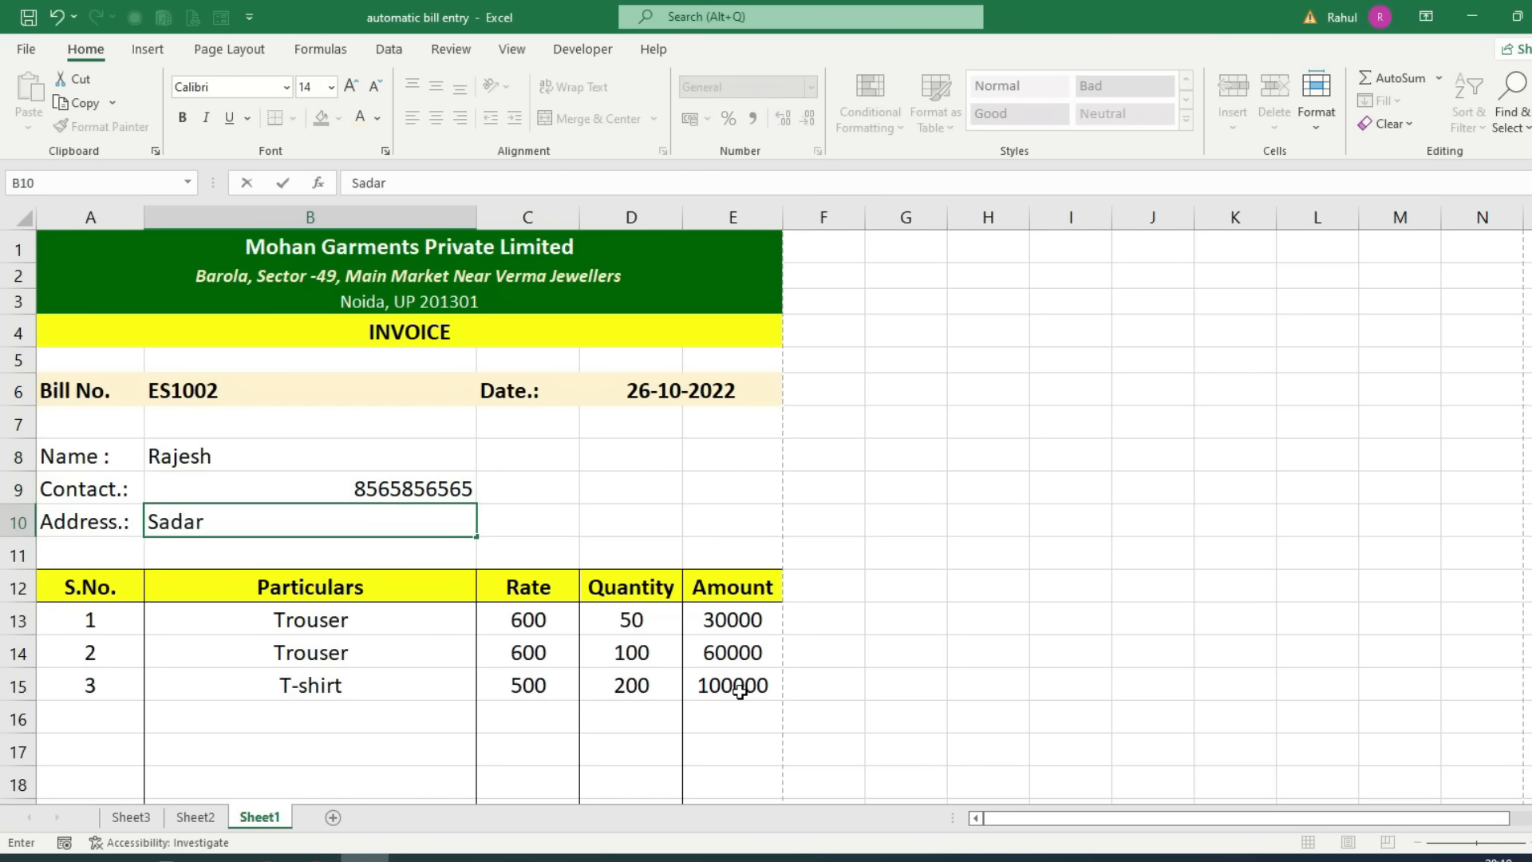
text(pur Sec-45, Noida)
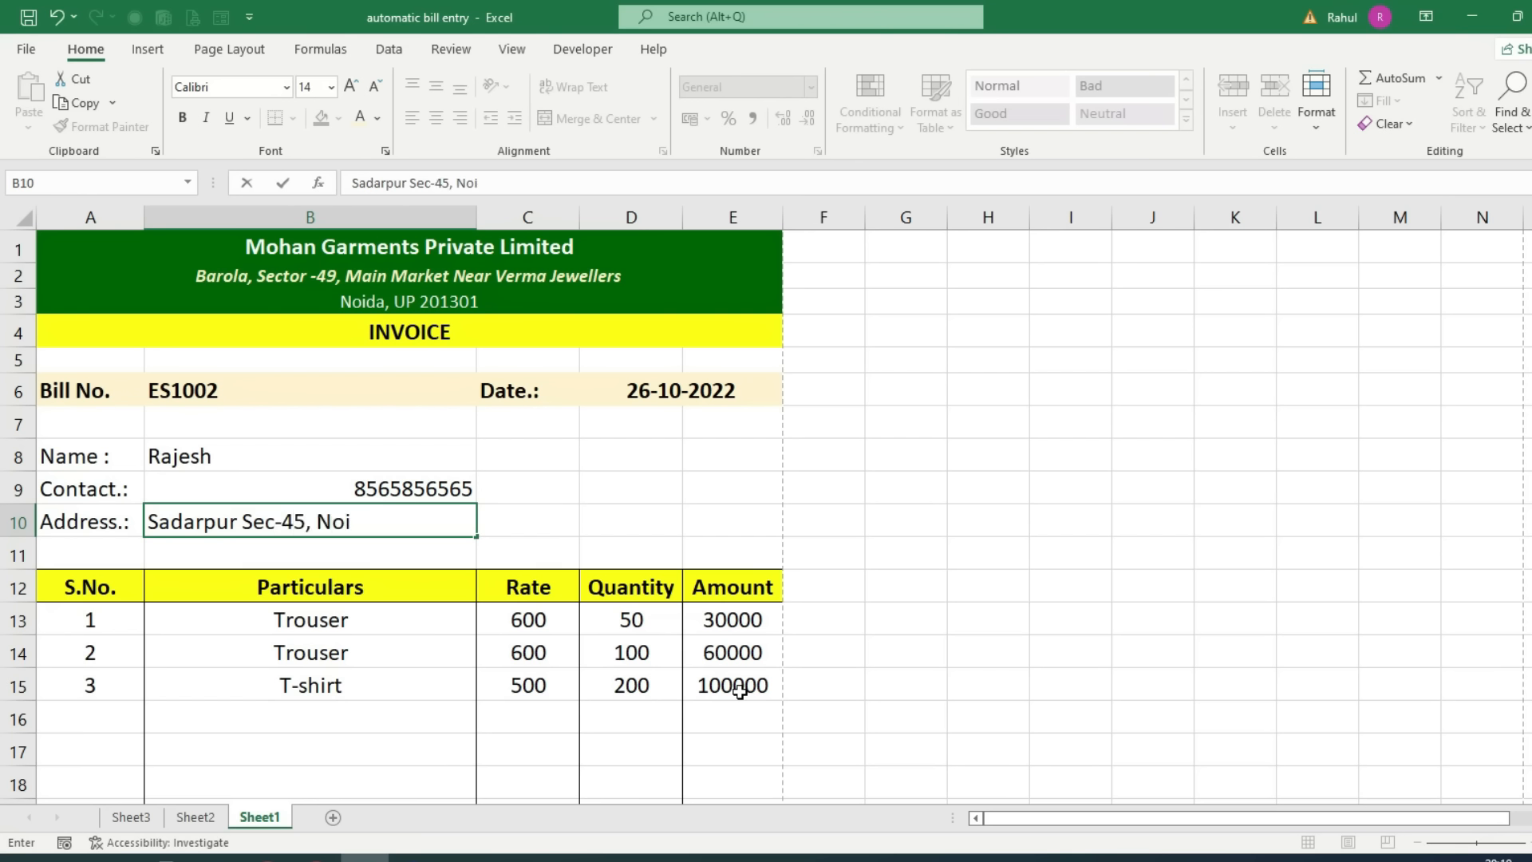
Step: Bold the Name, Contact and Address labels and left-align the customer details
drag(113, 466, 104, 518)
click(188, 118)
drag(277, 460, 277, 518)
click(413, 118)
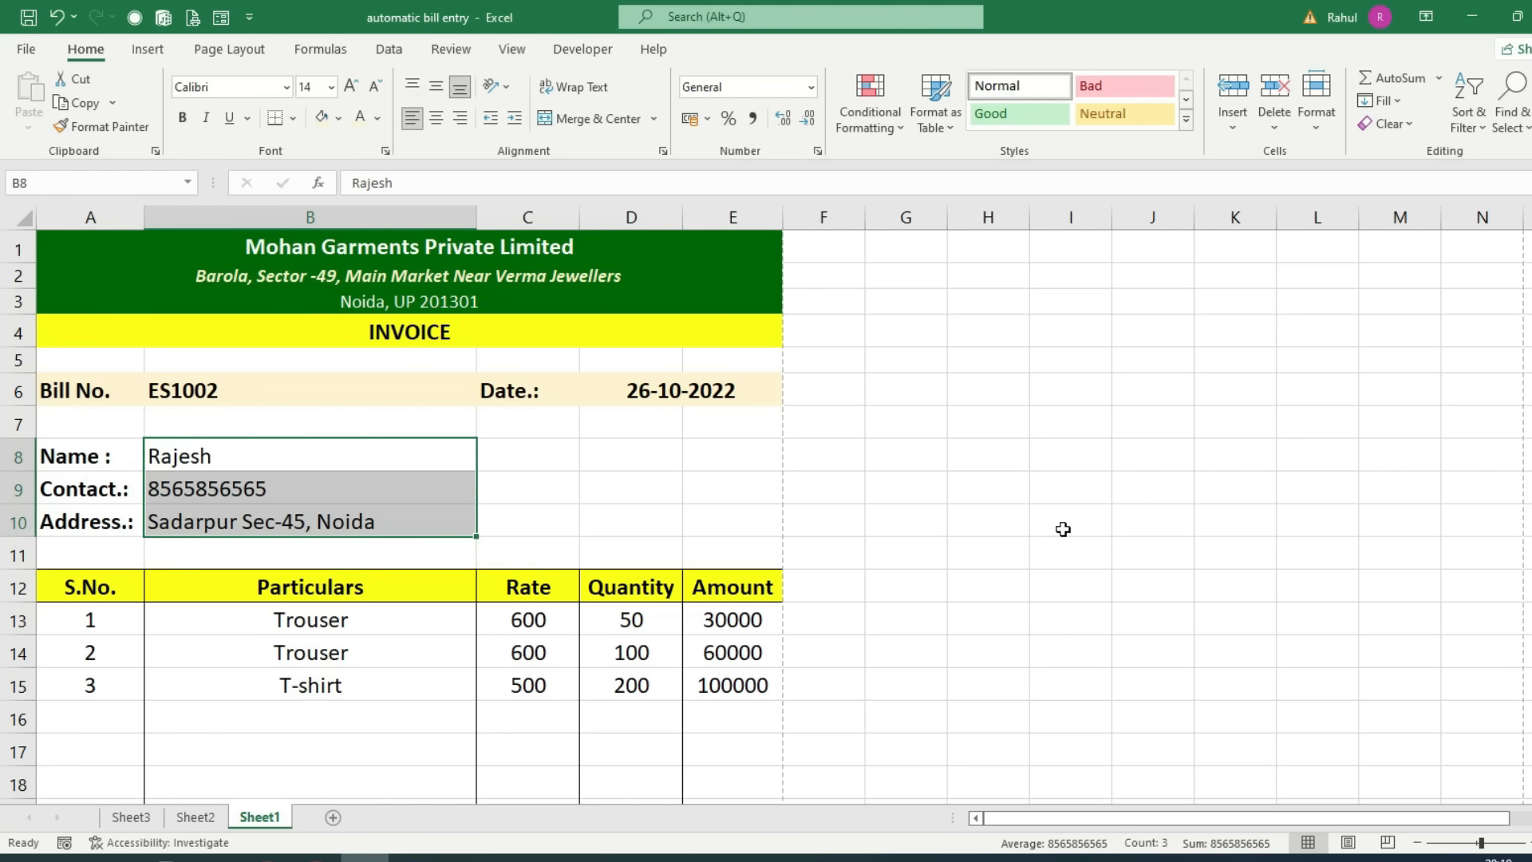
key(ctrl+p)
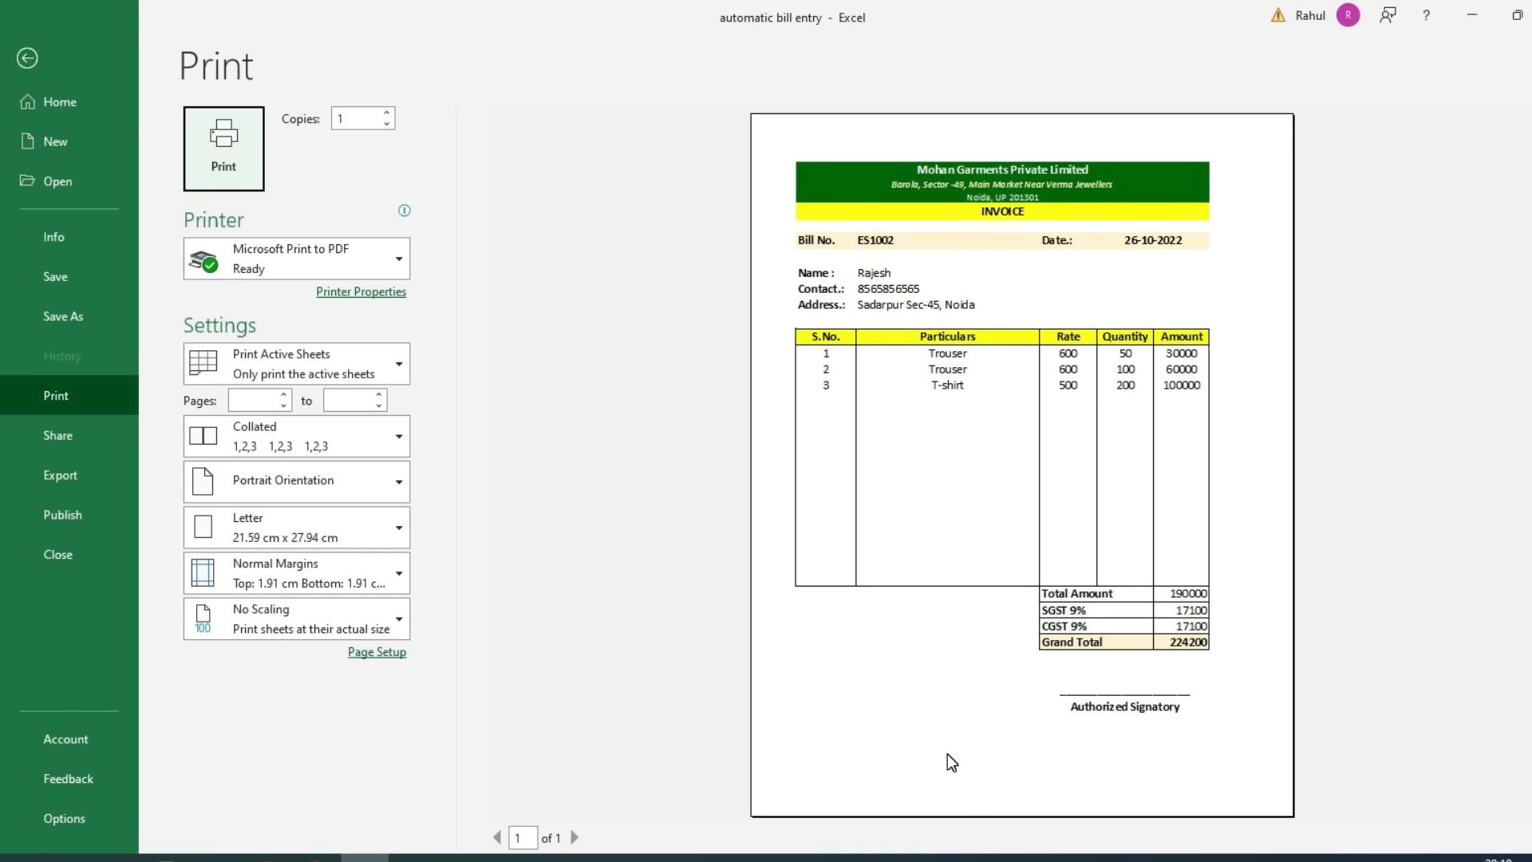
key(Escape)
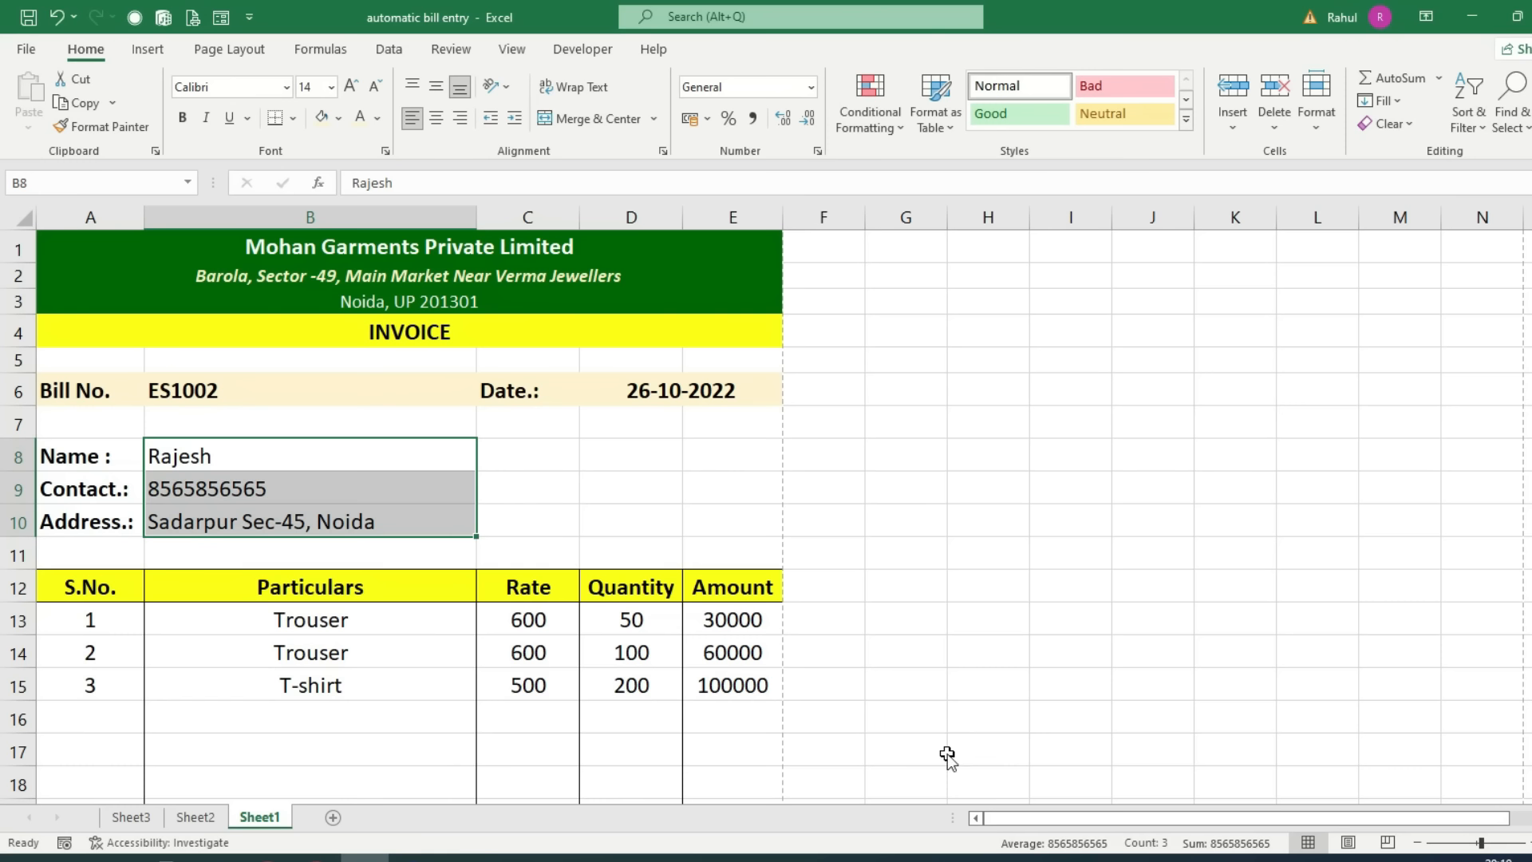
key(F12)
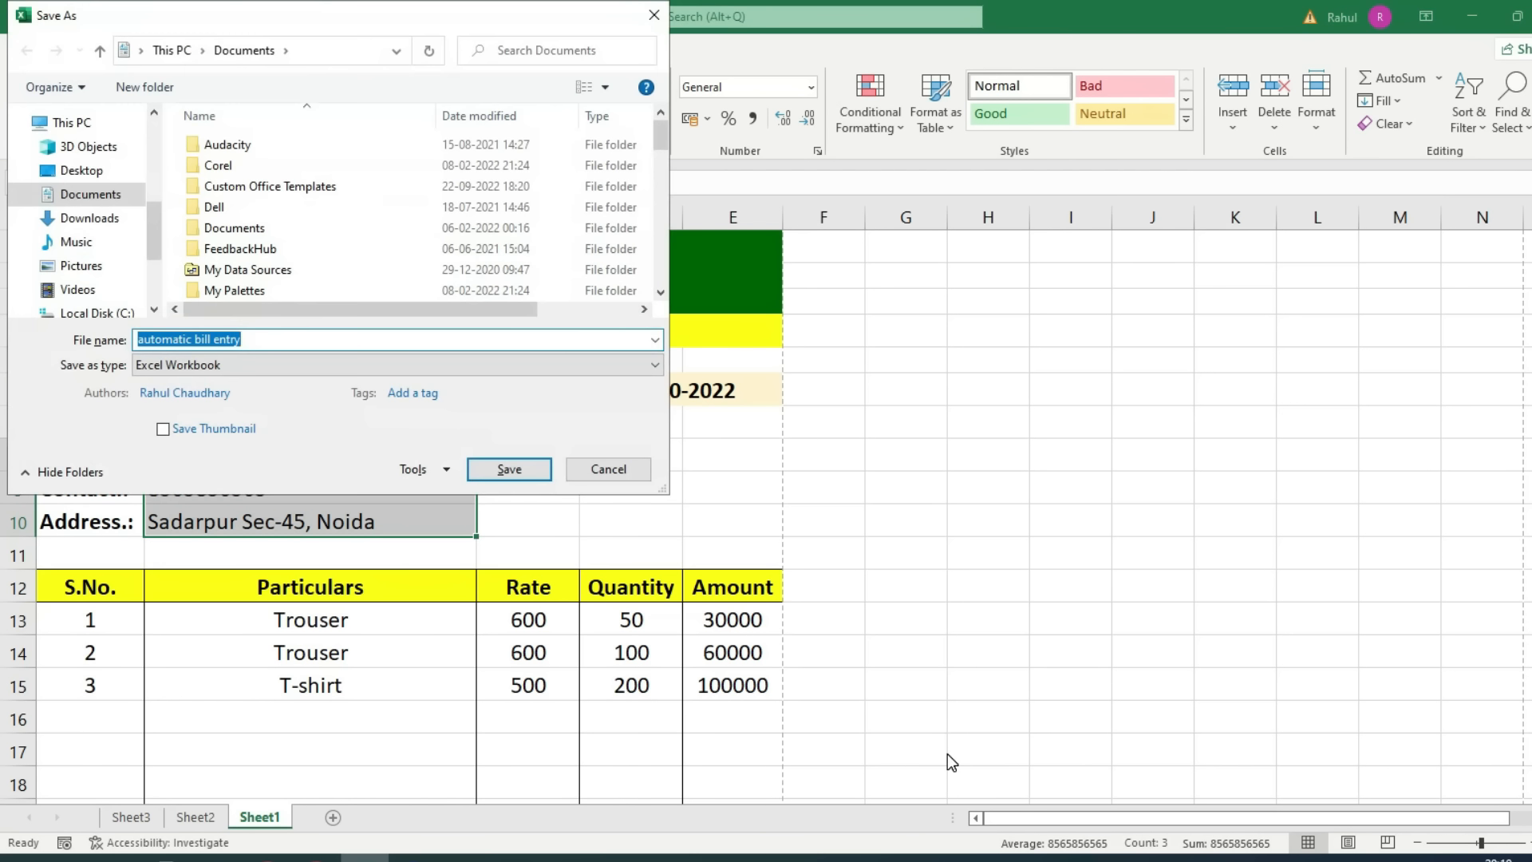
Step: Save the invoice as a PDF named 'automatic bill entry' in Documents
click(176, 366)
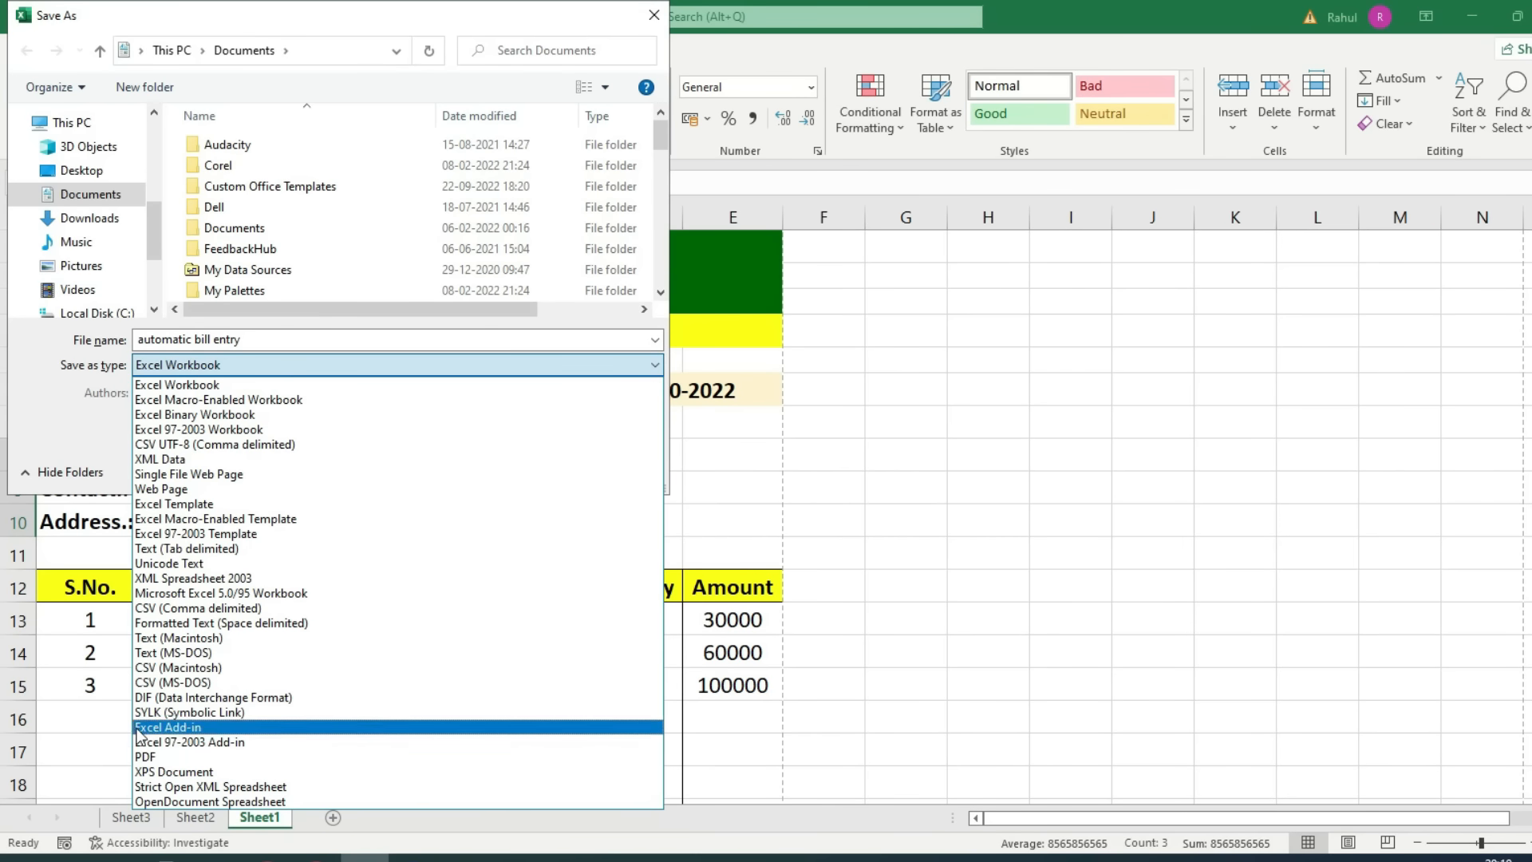
click(140, 755)
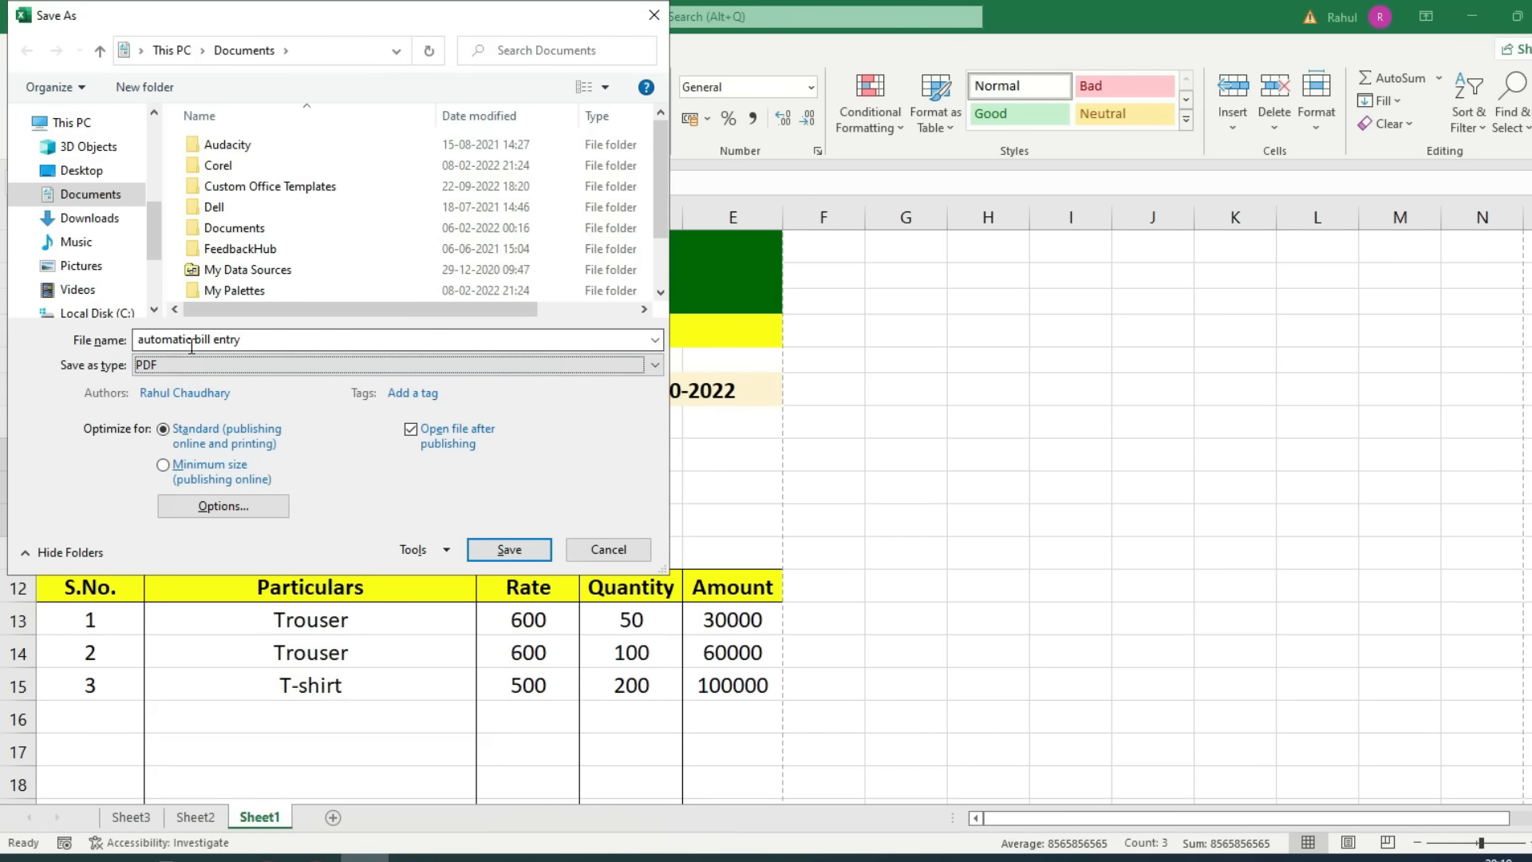
drag(140, 339, 250, 341)
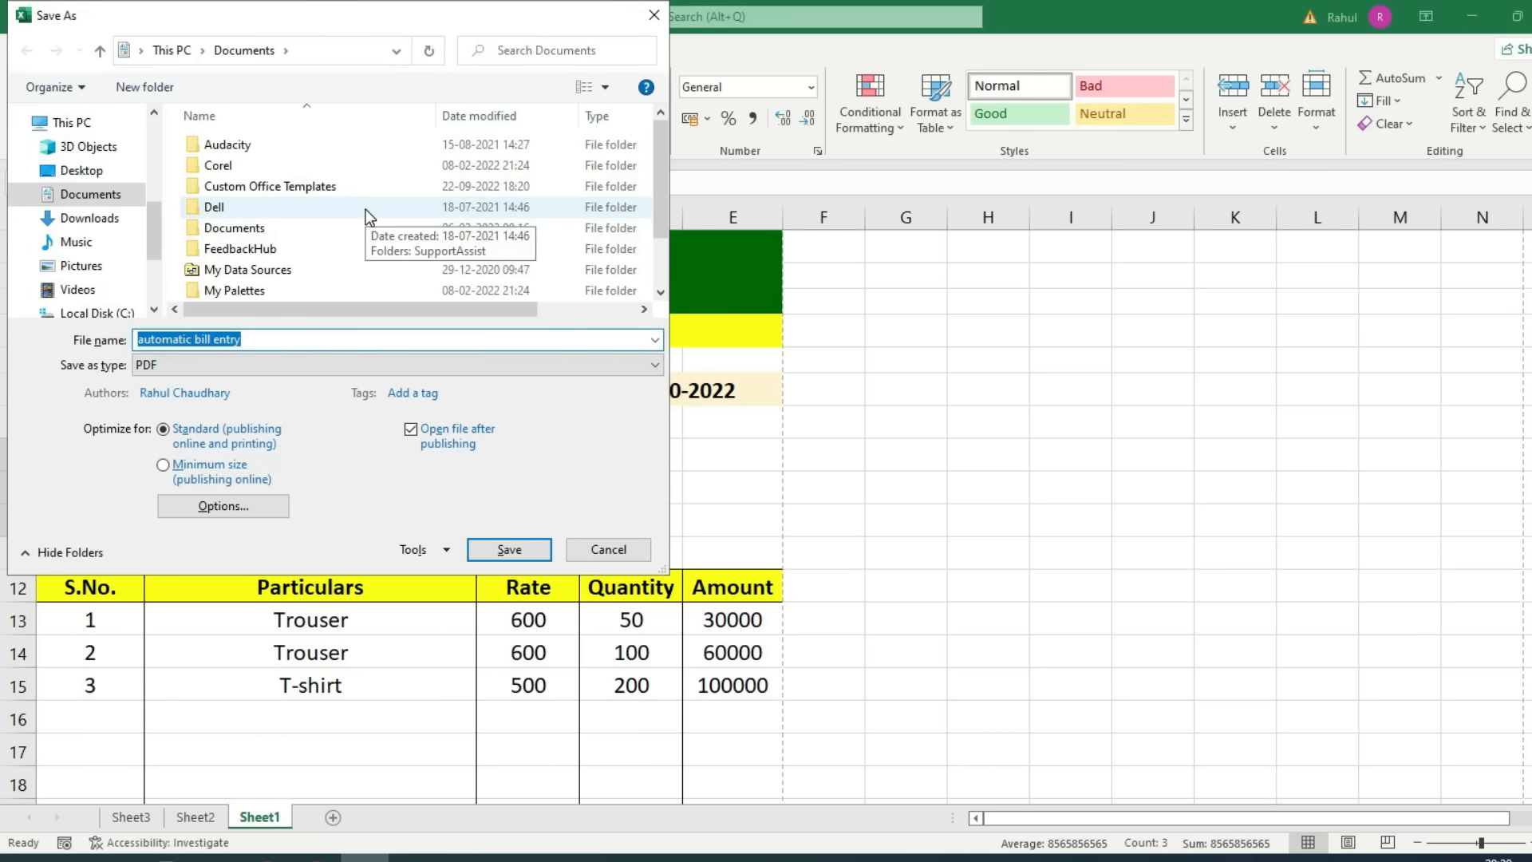
click(509, 549)
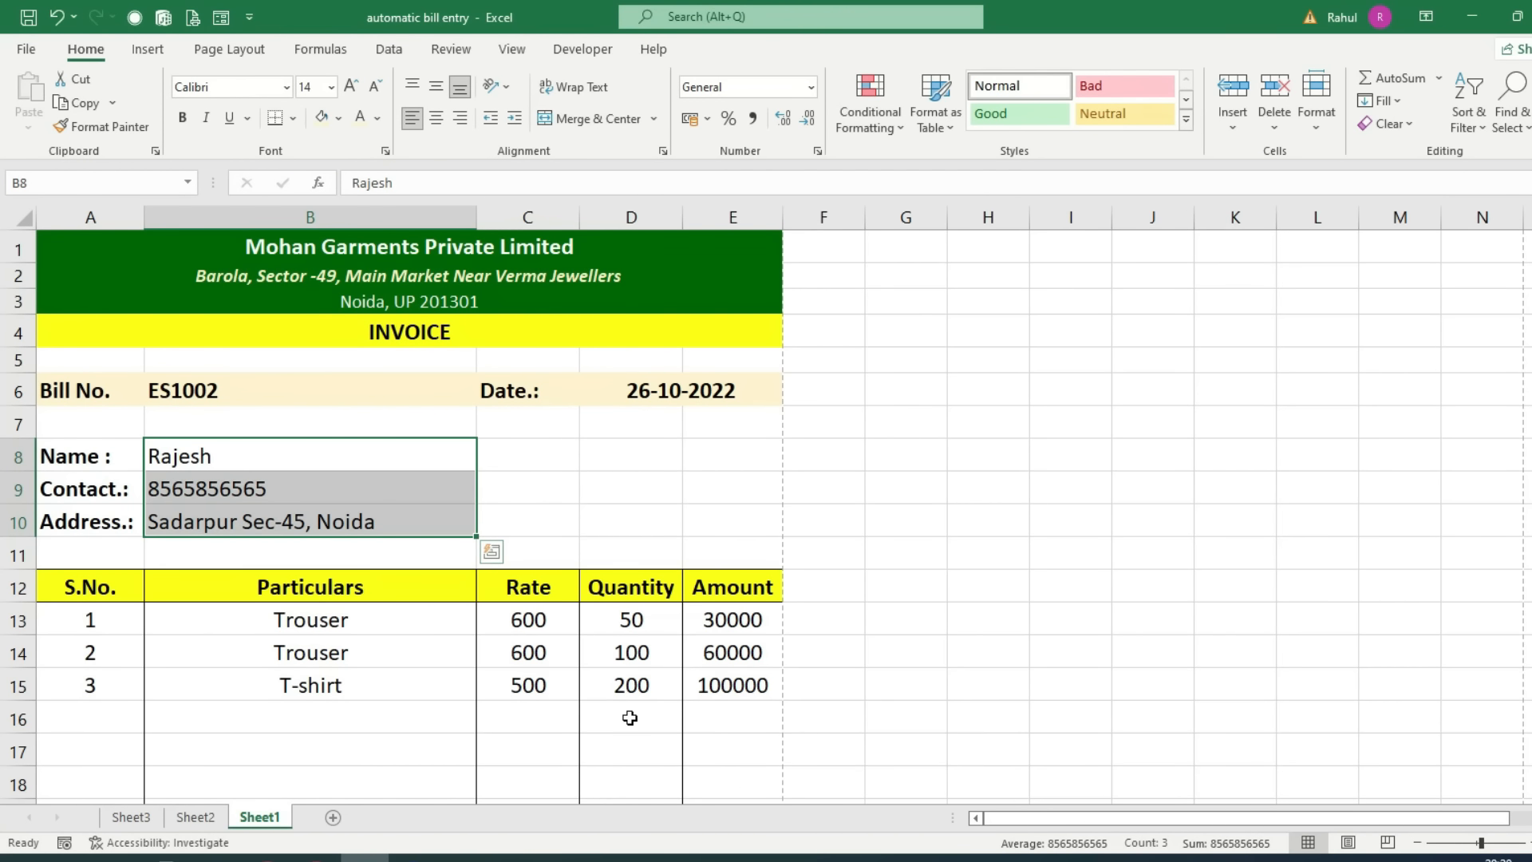
scroll(667, 732, down, 2)
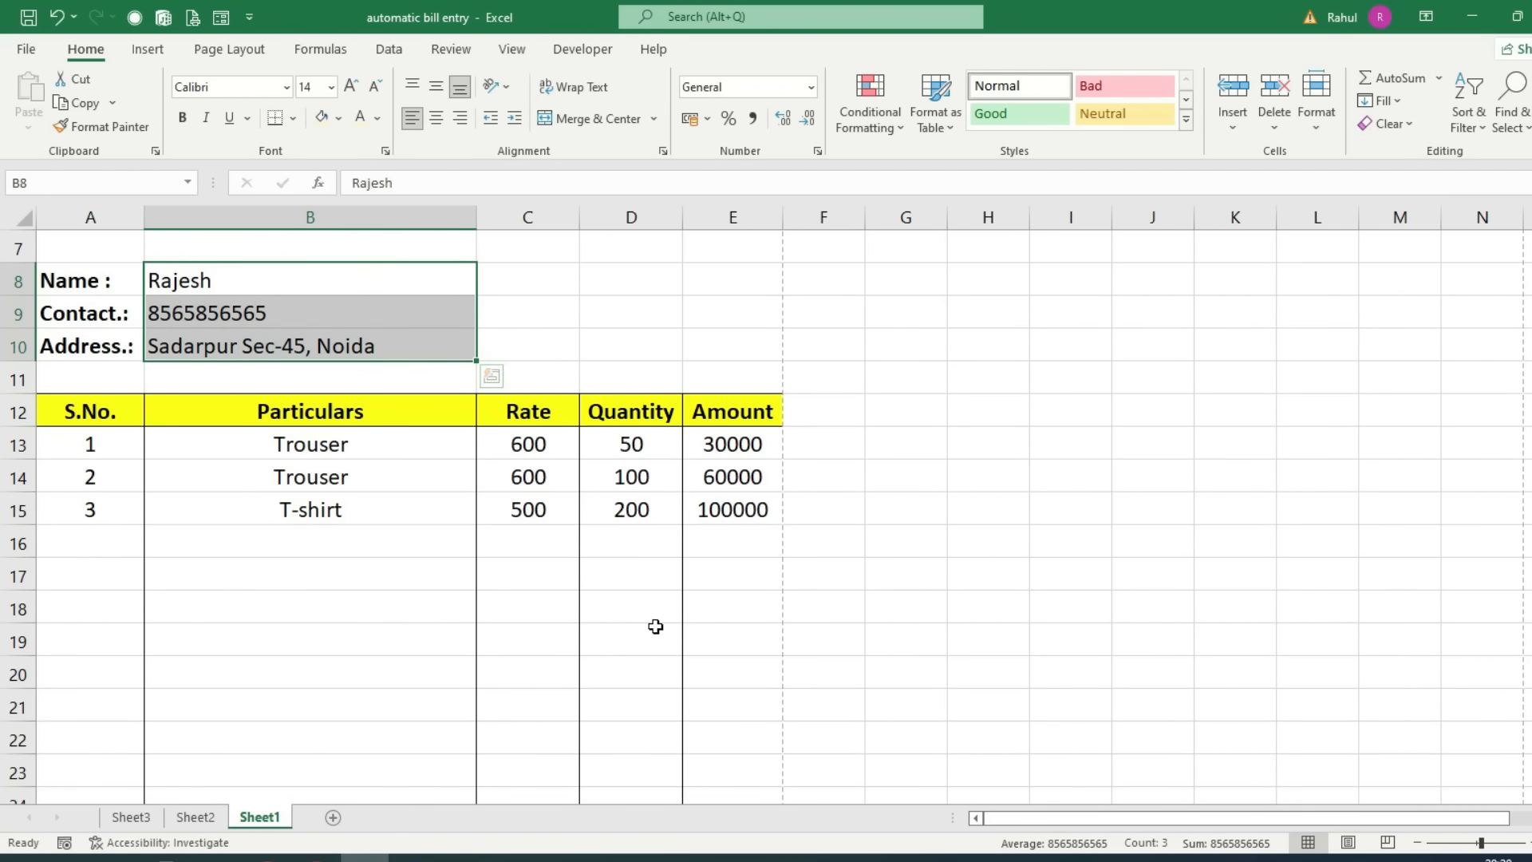
click(356, 447)
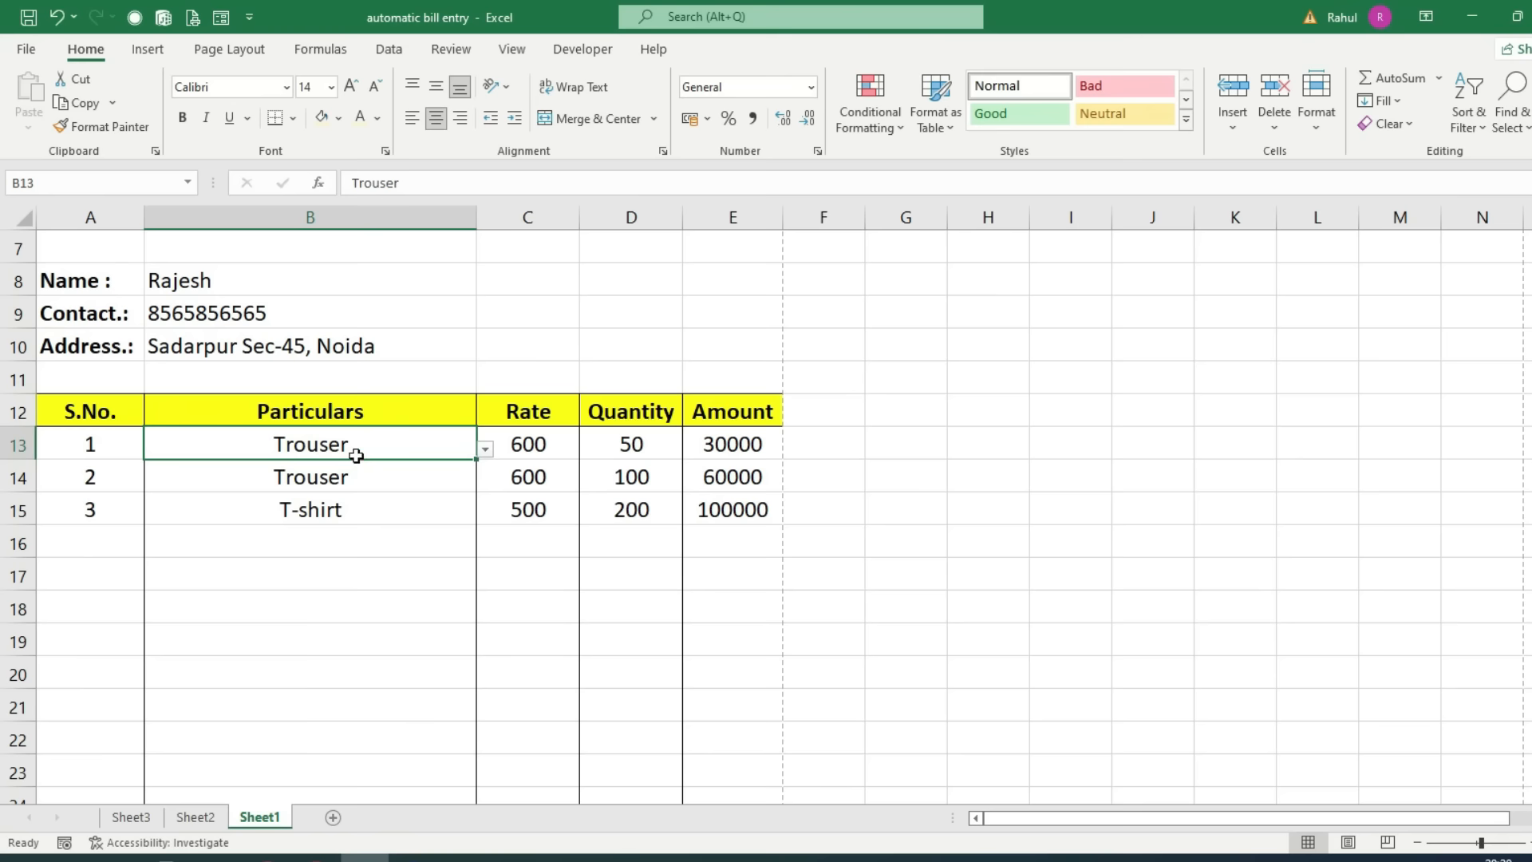
click(485, 451)
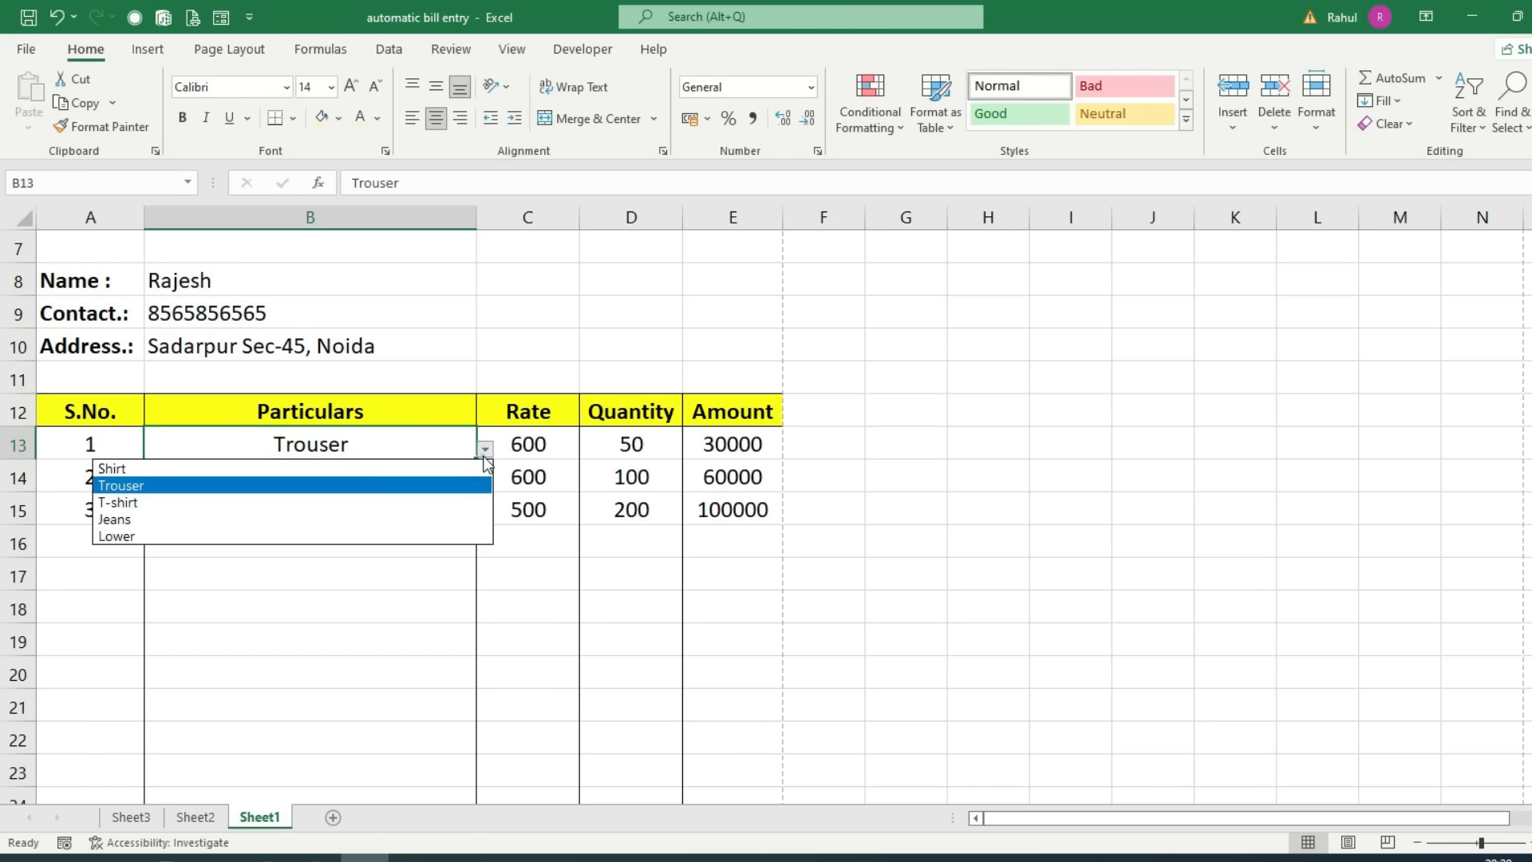
click(390, 597)
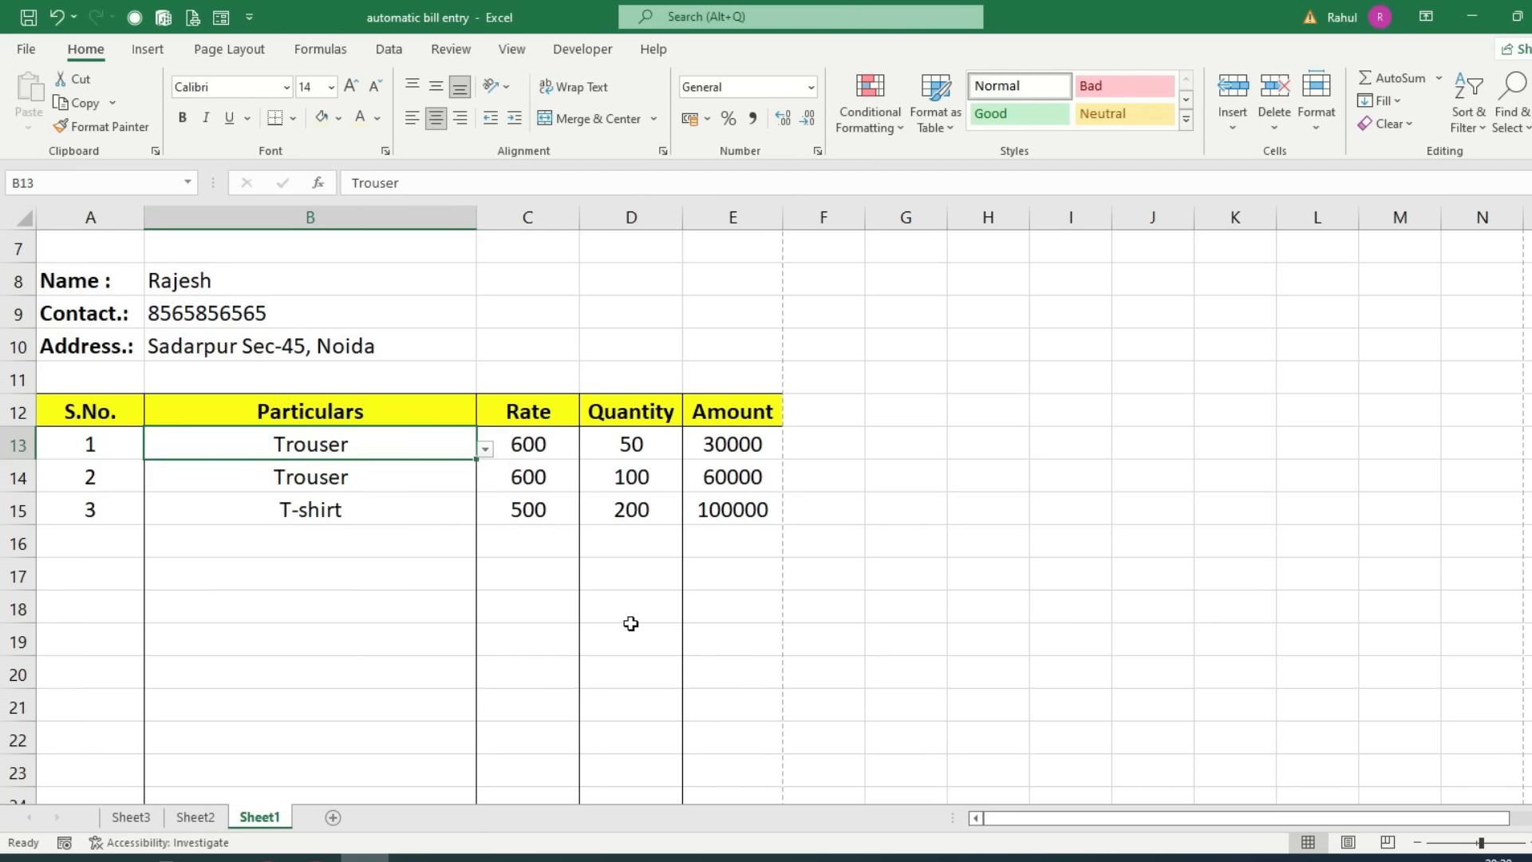
scroll(630, 622, down, 4)
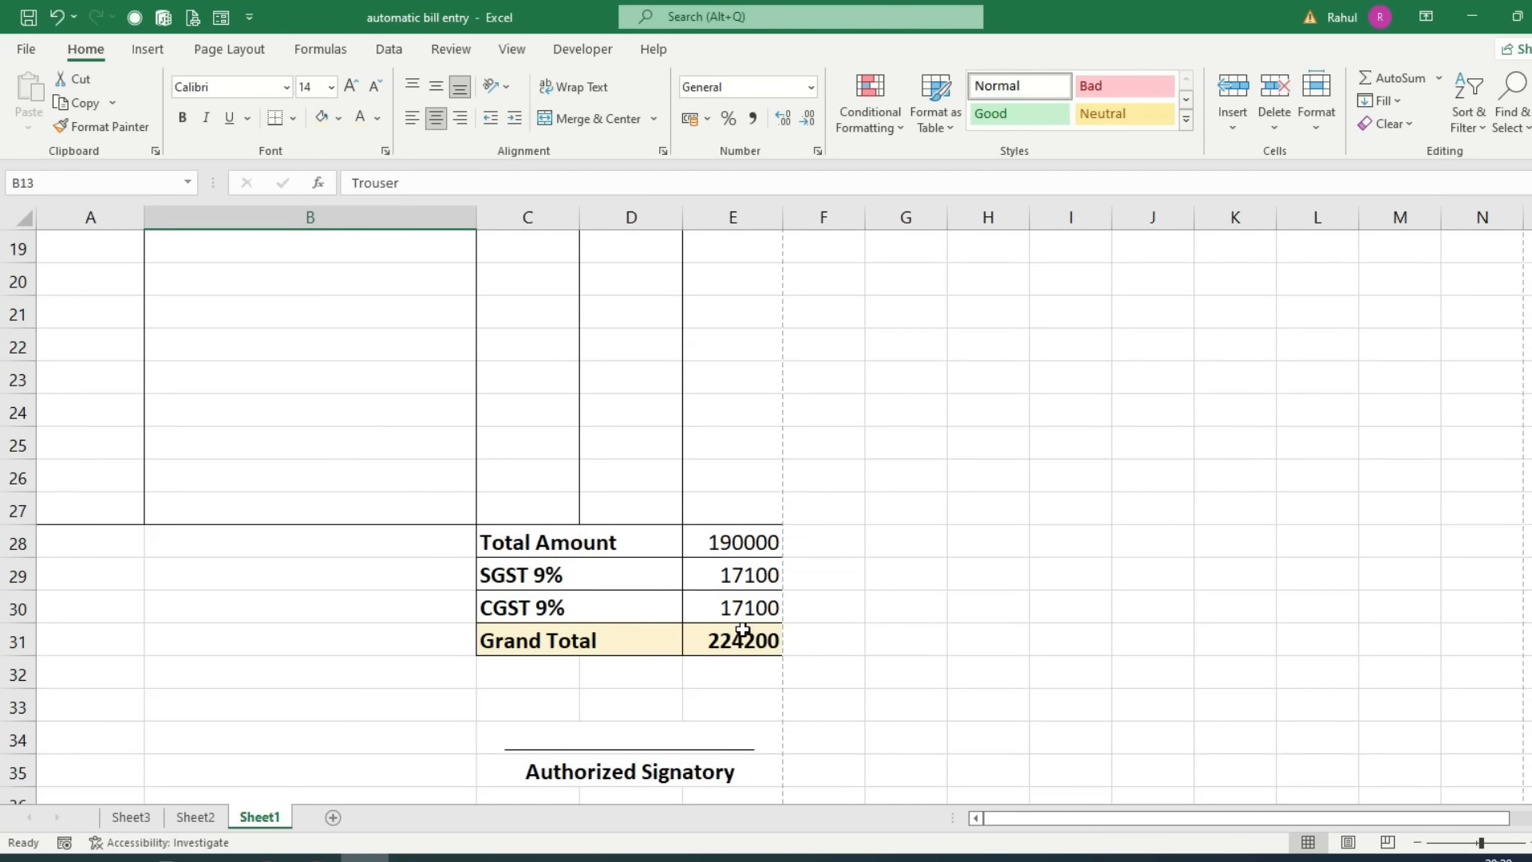
scroll(820, 645, up, 5)
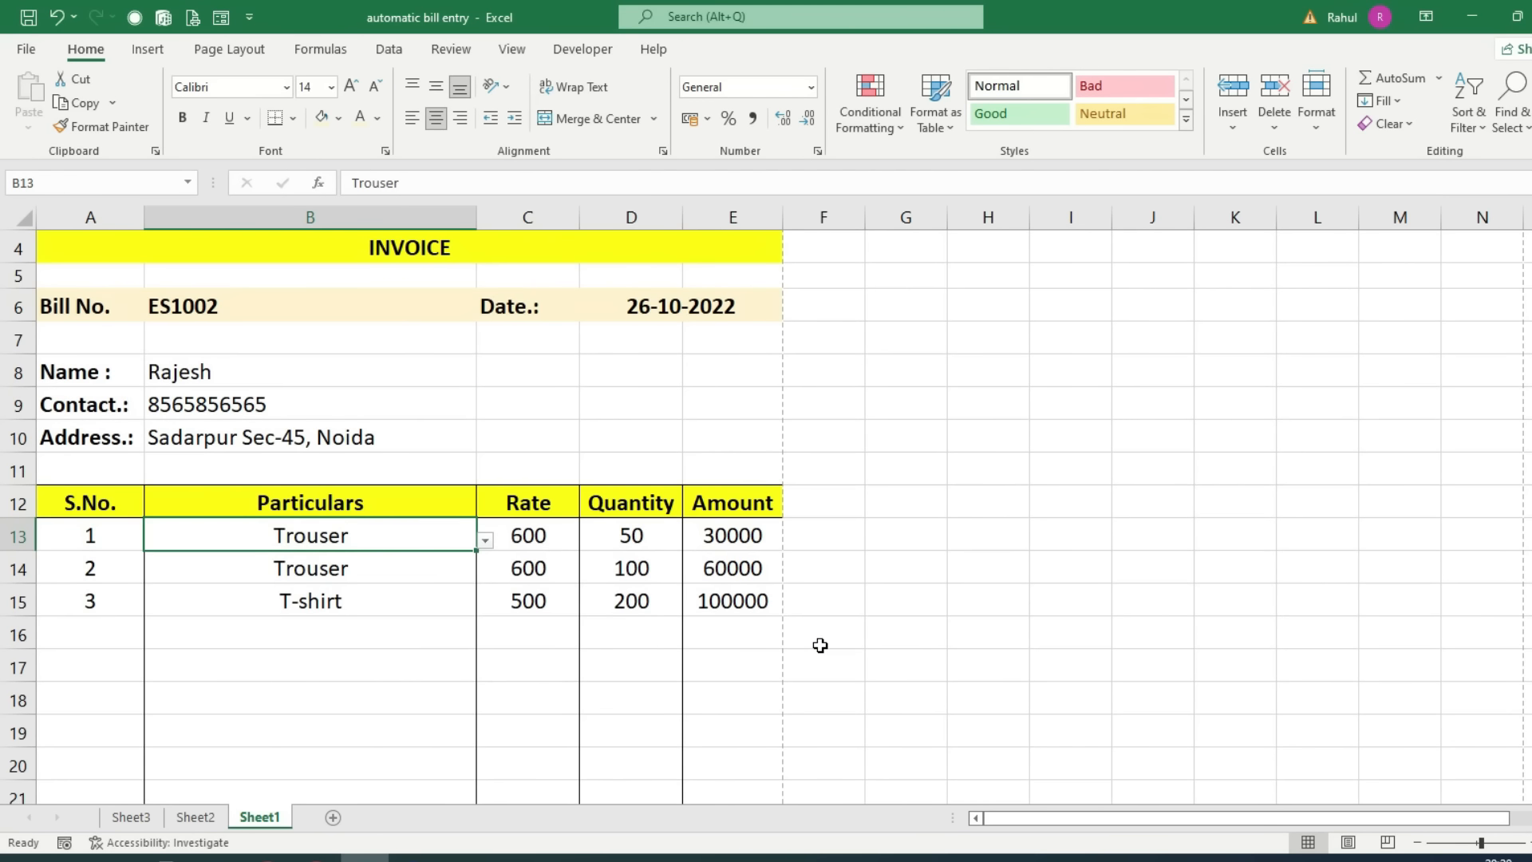
scroll(821, 645, up, 1)
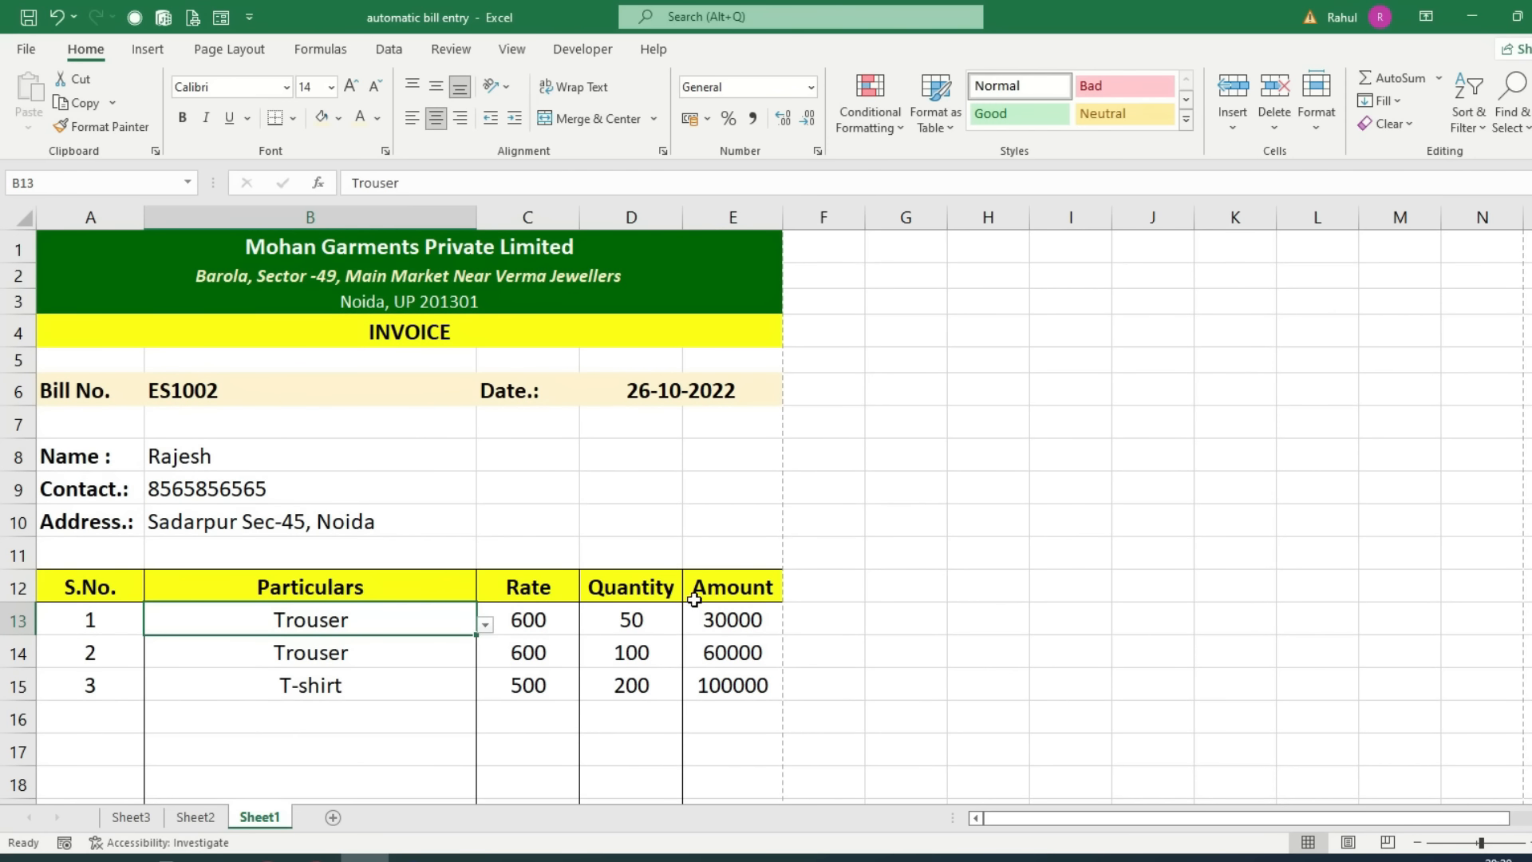
click(316, 394)
click(643, 366)
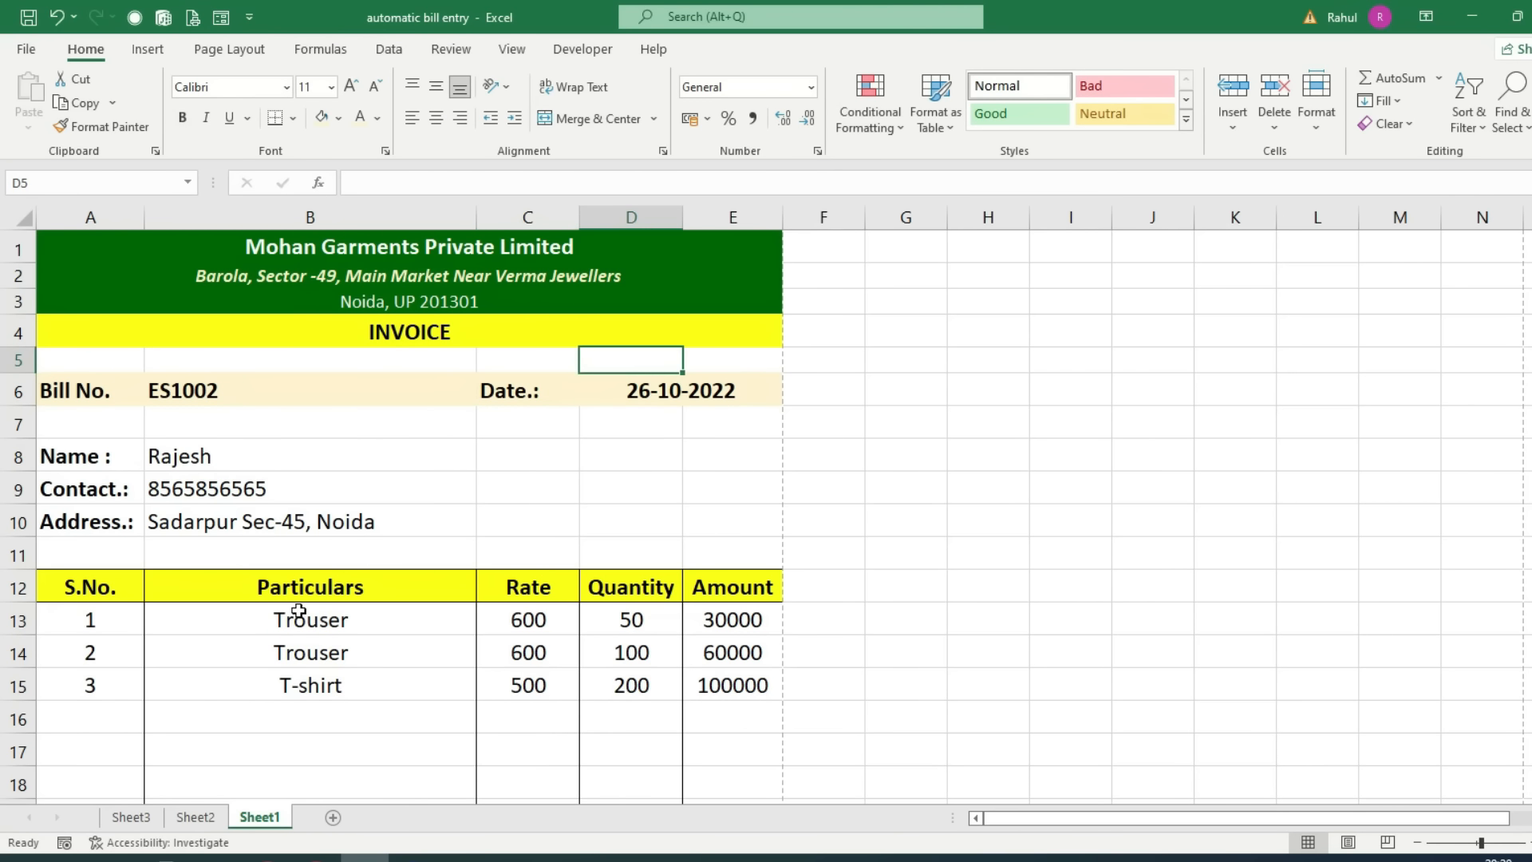
Step: Show the Developer tab and start recording a new macro named Macro2
click(571, 50)
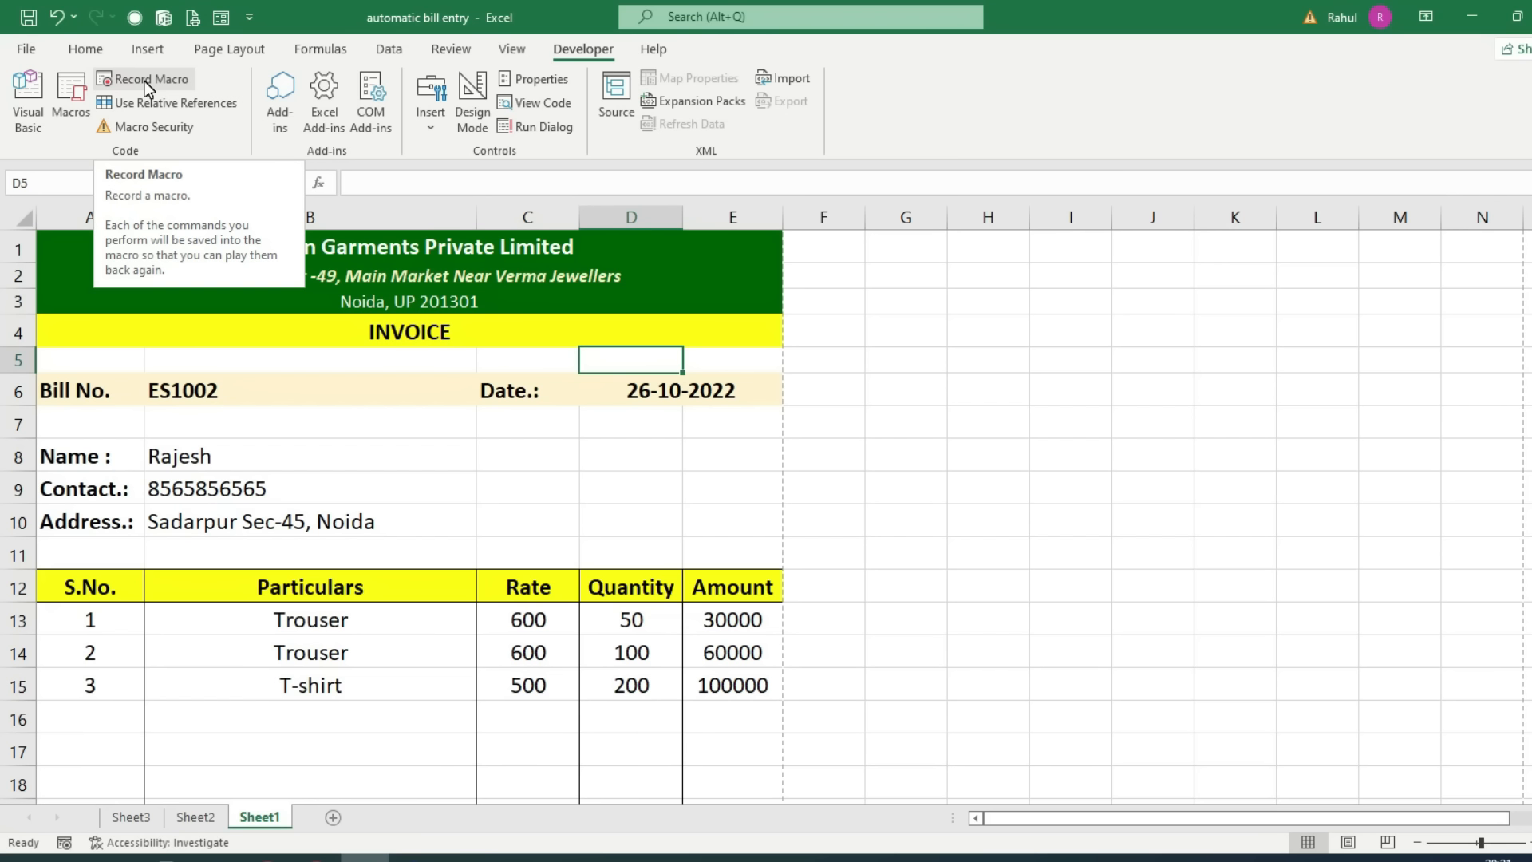
click(142, 82)
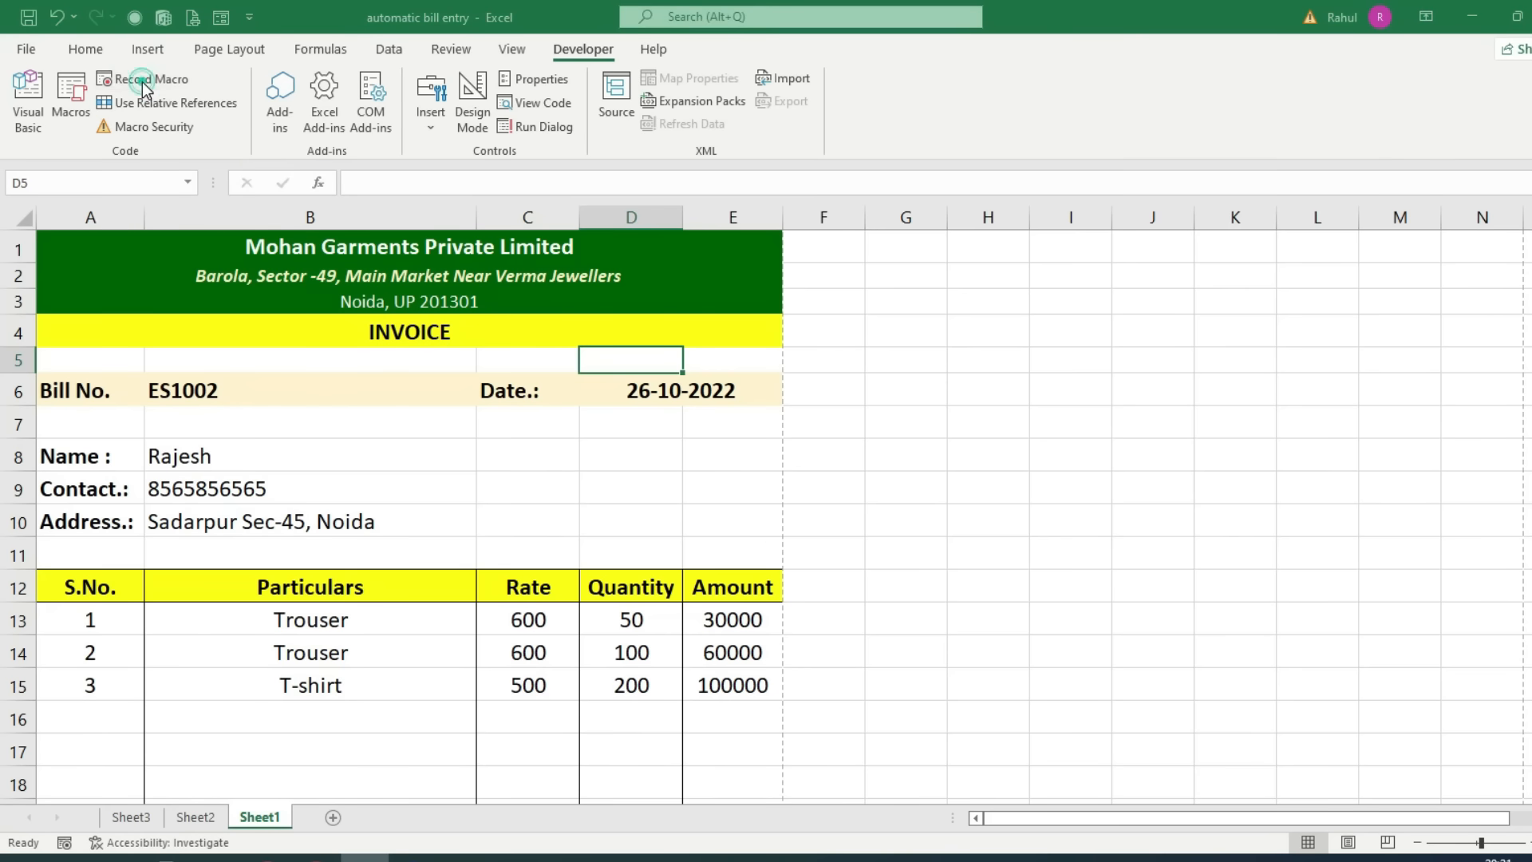